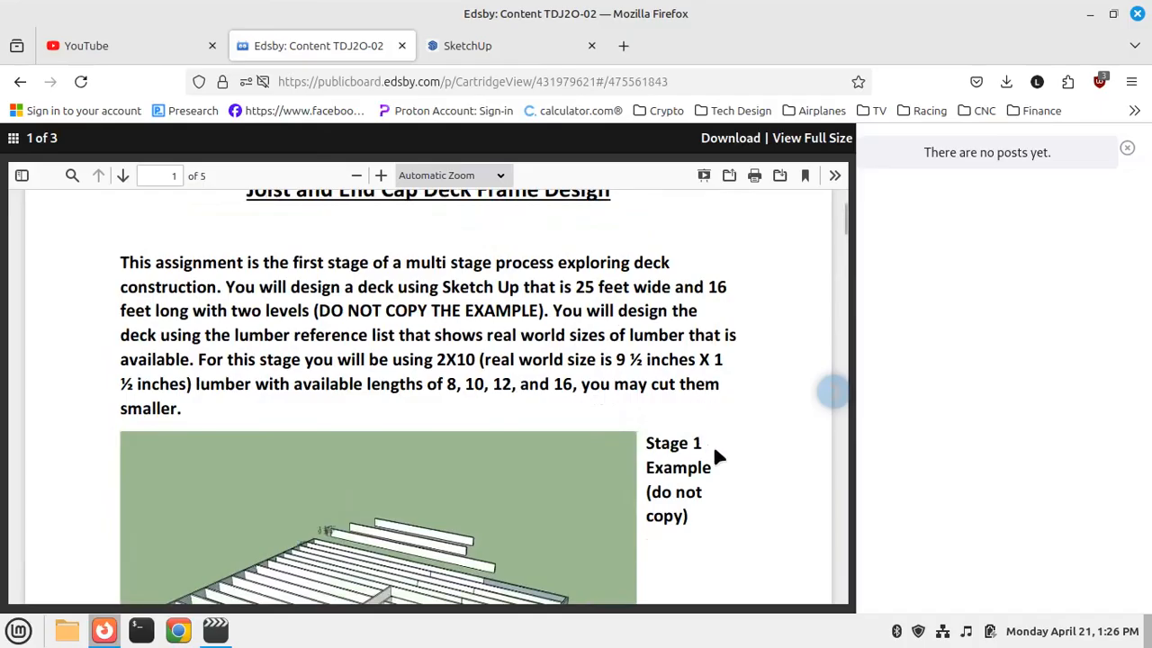
# Review the deck assignment PDF for overall size, 2X10 lumber sizes and lengths, joist staggering, building technique and joist spacing
pyautogui.scroll(-5, 715, 450)
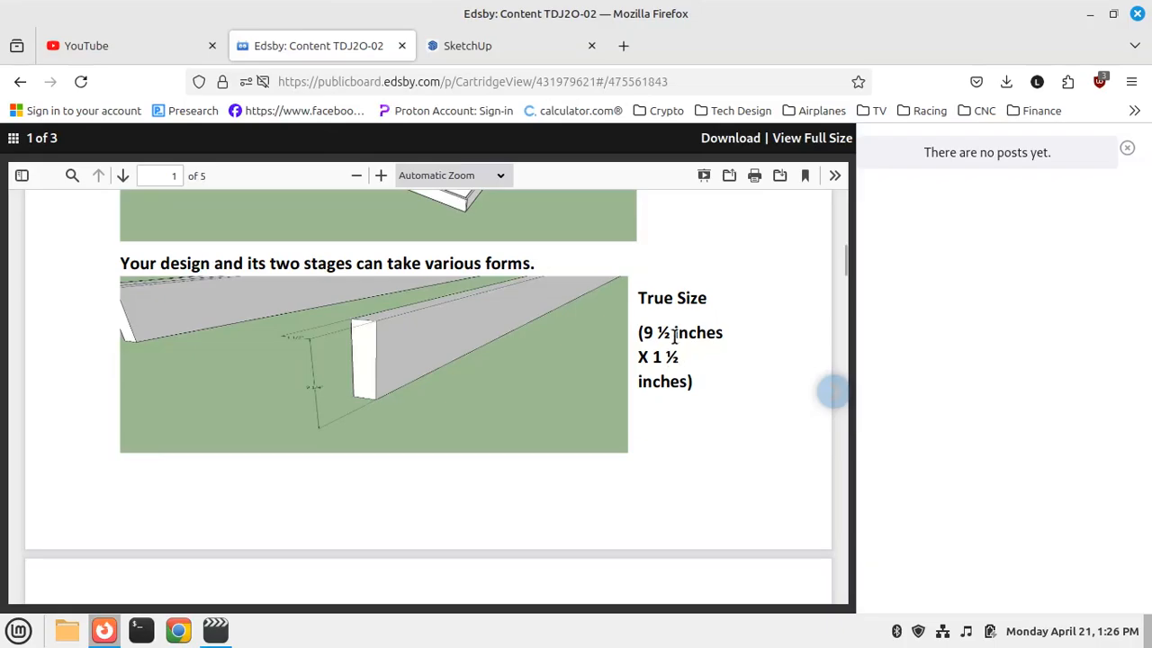
pyautogui.scroll(6, 709, 365)
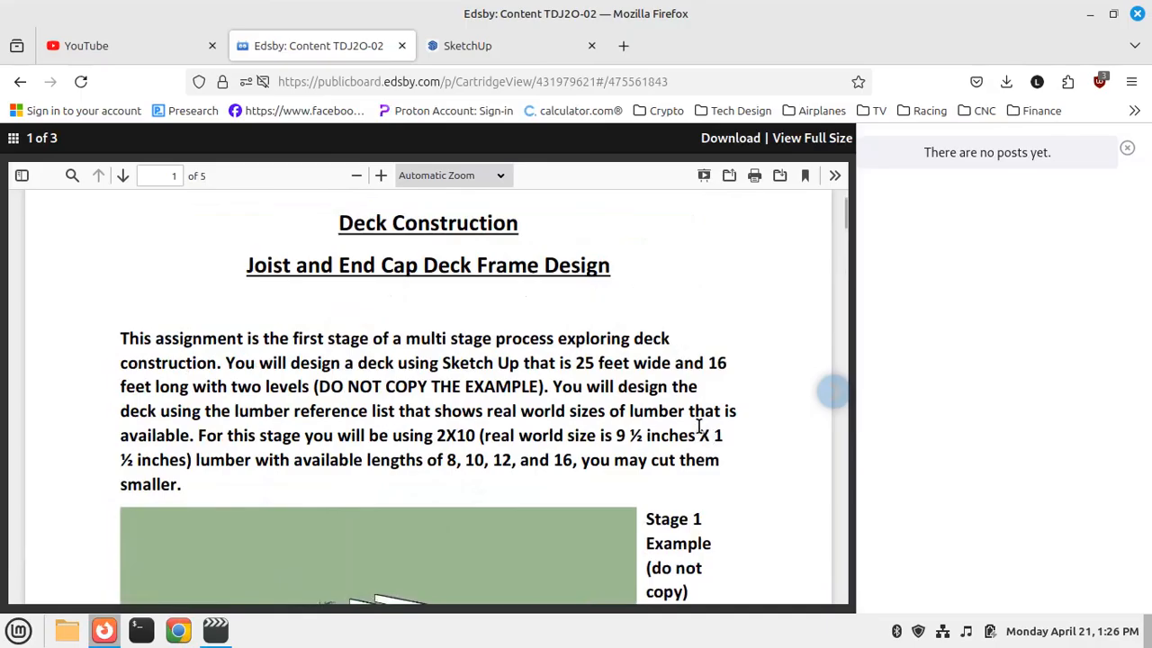
pyautogui.scroll(-2, 696, 425)
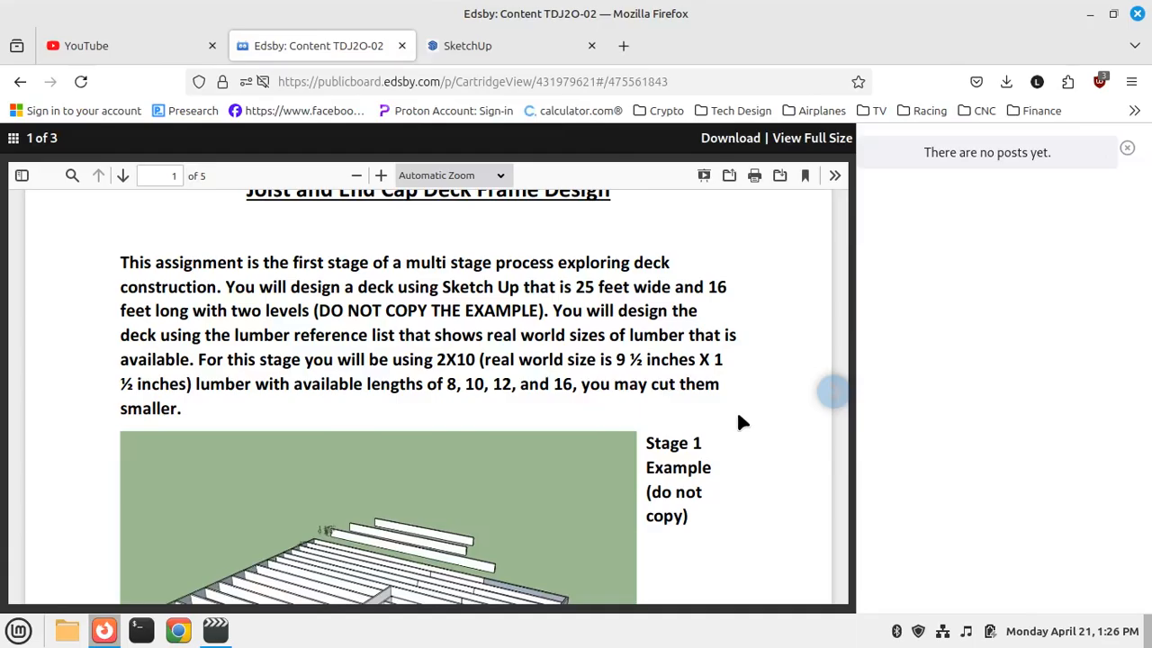
pyautogui.scroll(-5, 738, 419)
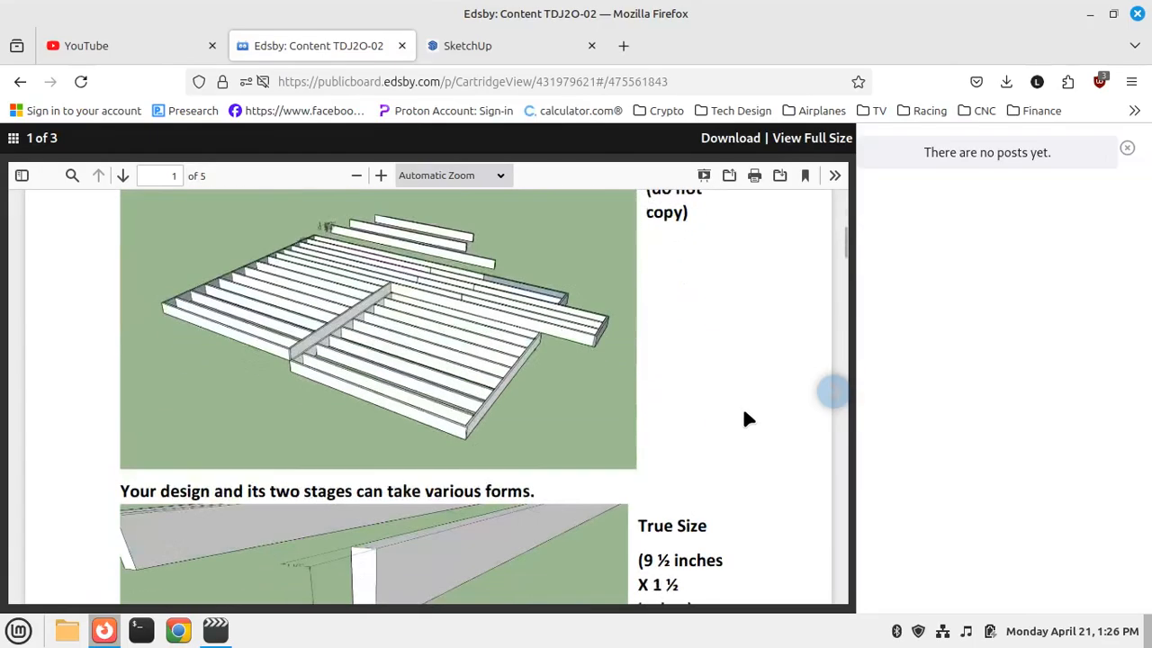
pyautogui.scroll(5, 746, 416)
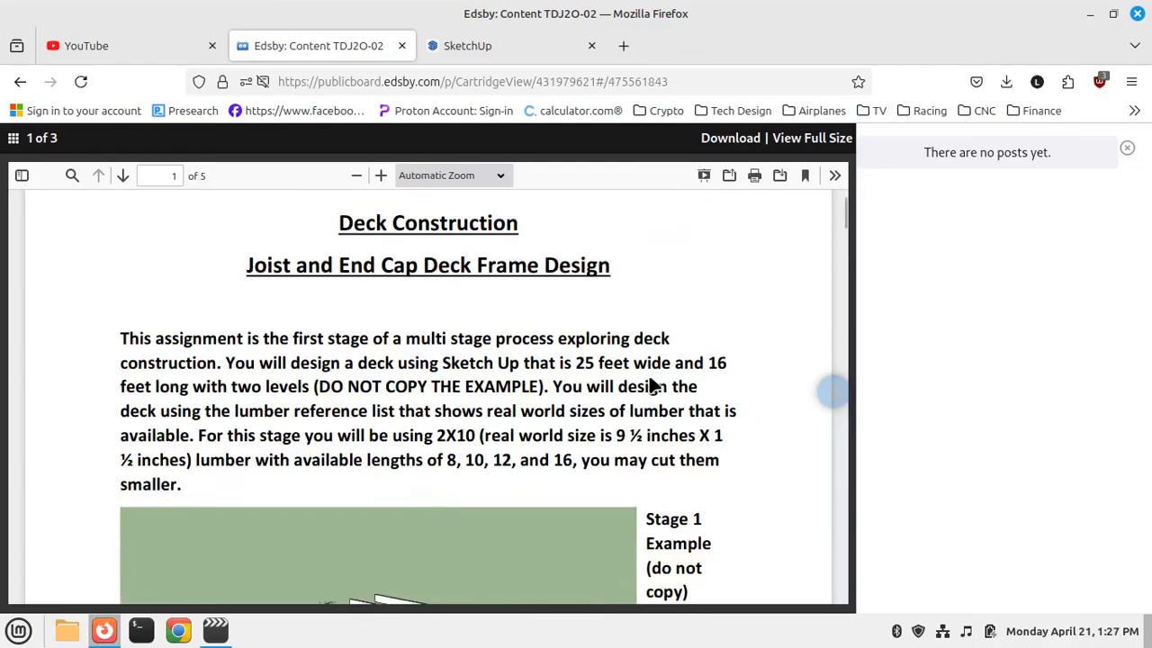
pyautogui.scroll(-3, 781, 504)
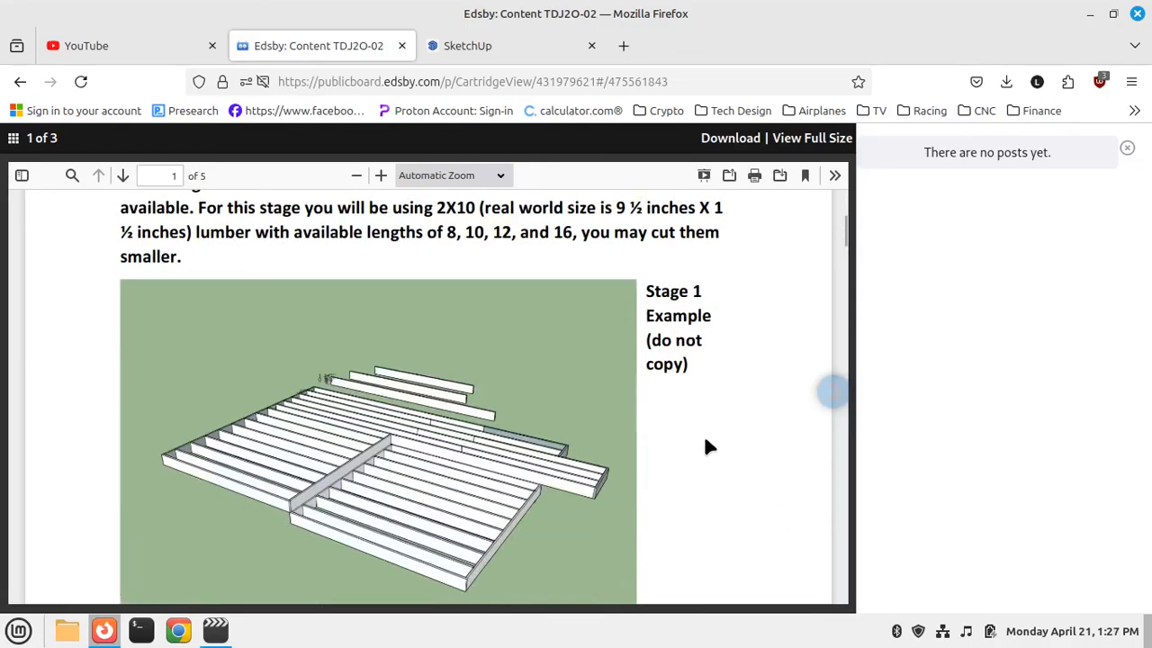
pyautogui.scroll(-10, 702, 439)
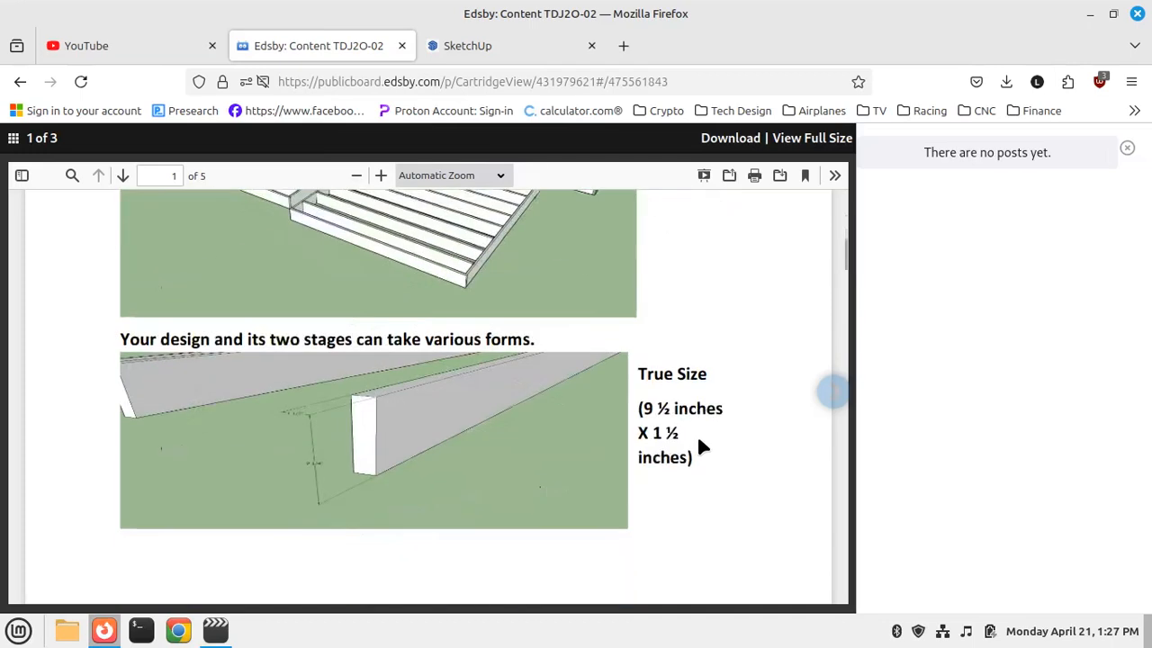
pyautogui.scroll(3, 698, 439)
pyautogui.scroll(-3, 700, 437)
pyautogui.scroll(-3, 700, 426)
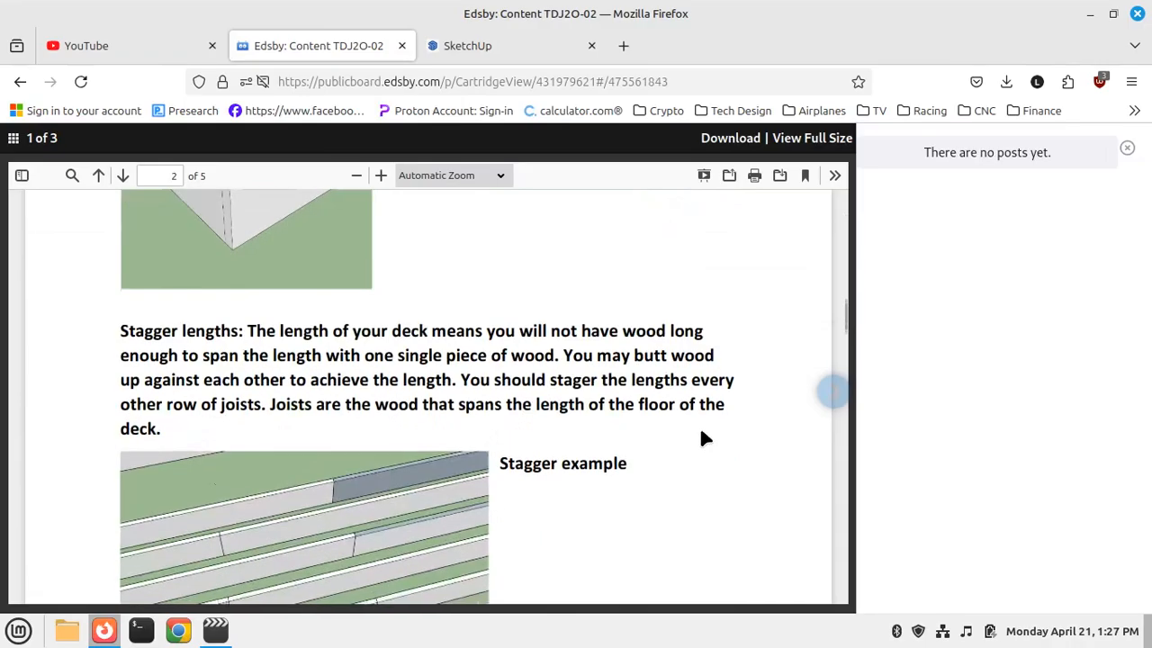
pyautogui.scroll(-6, 700, 426)
pyautogui.scroll(-10, 700, 429)
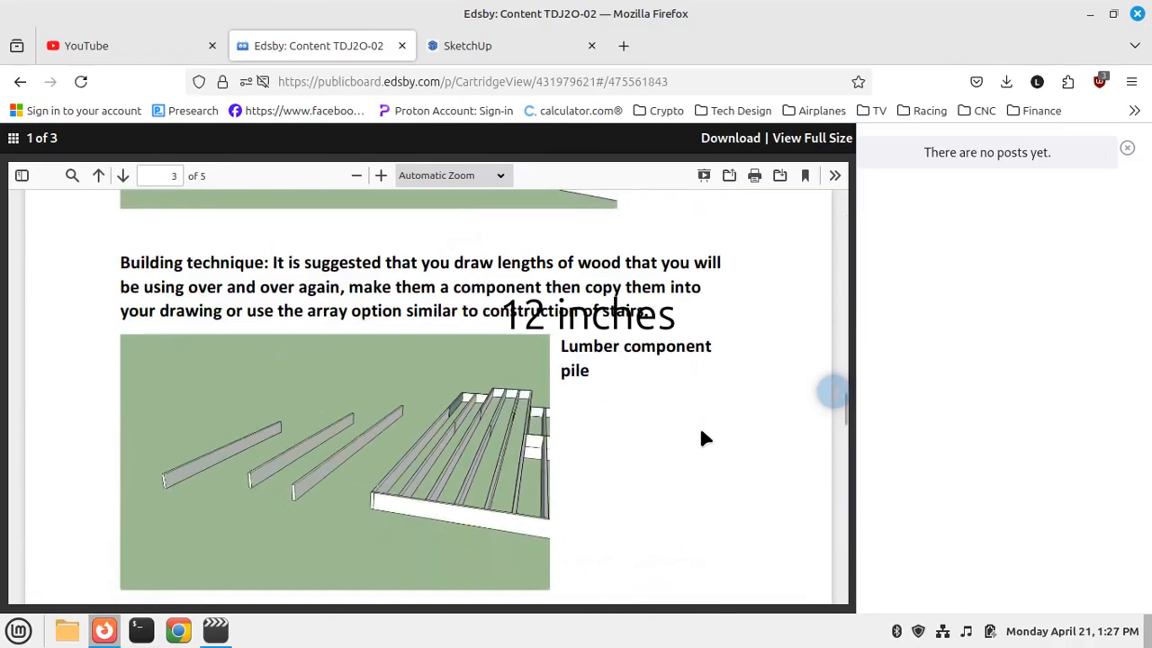
pyautogui.scroll(-3, 700, 432)
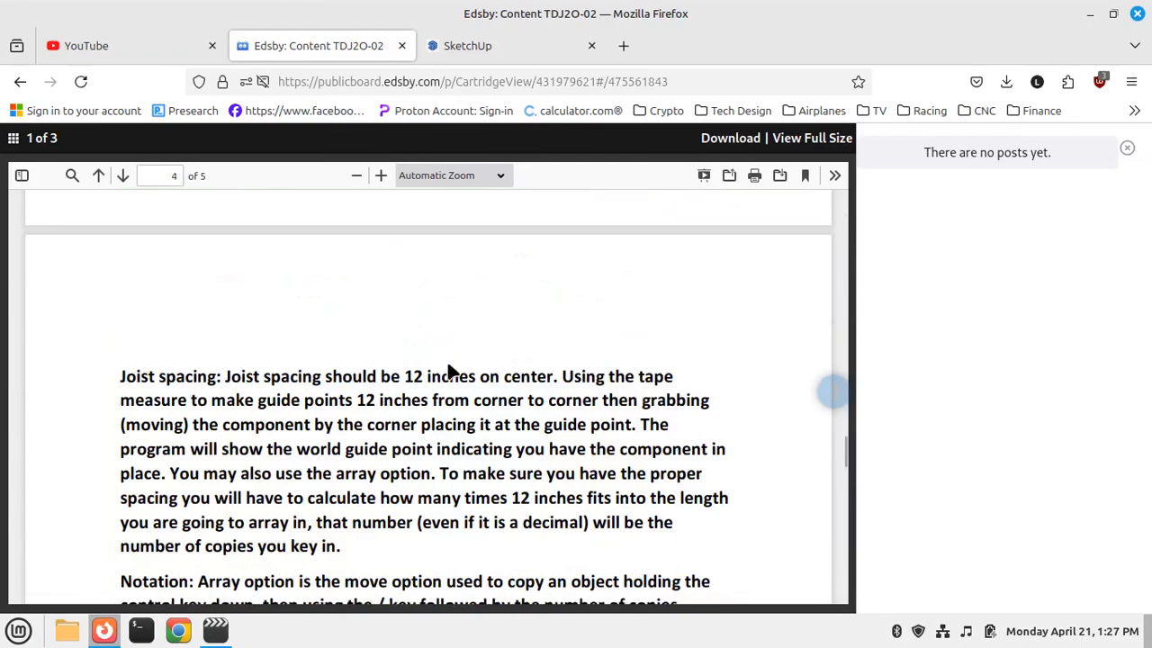
pyautogui.scroll(10, 689, 314)
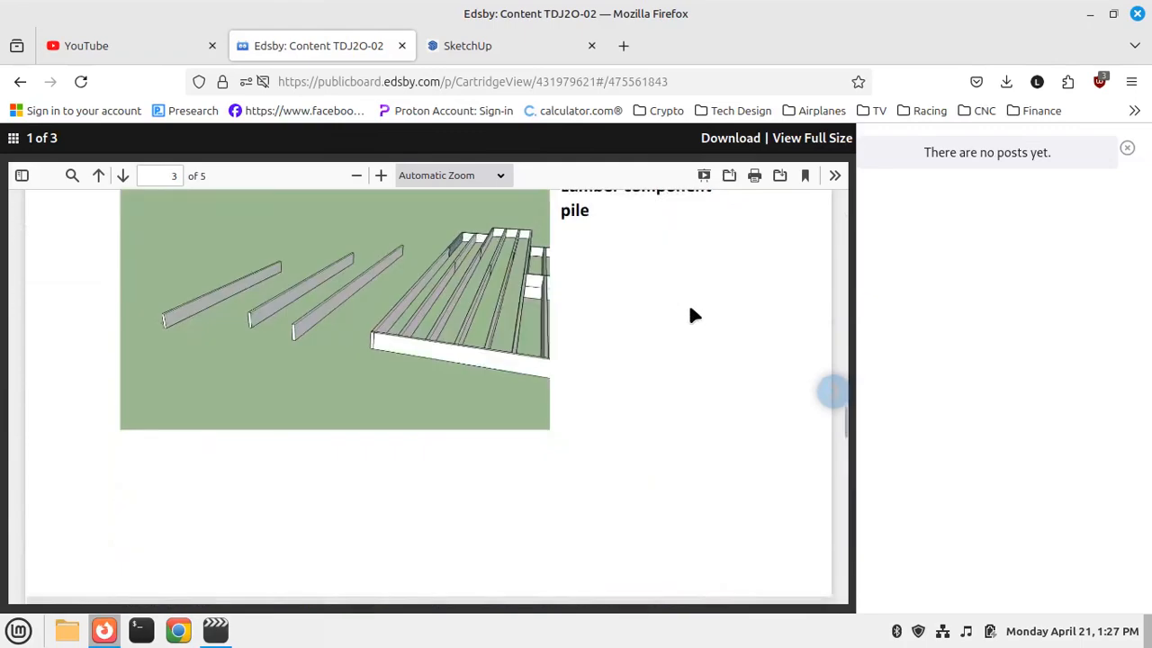
pyautogui.scroll(20, 694, 308)
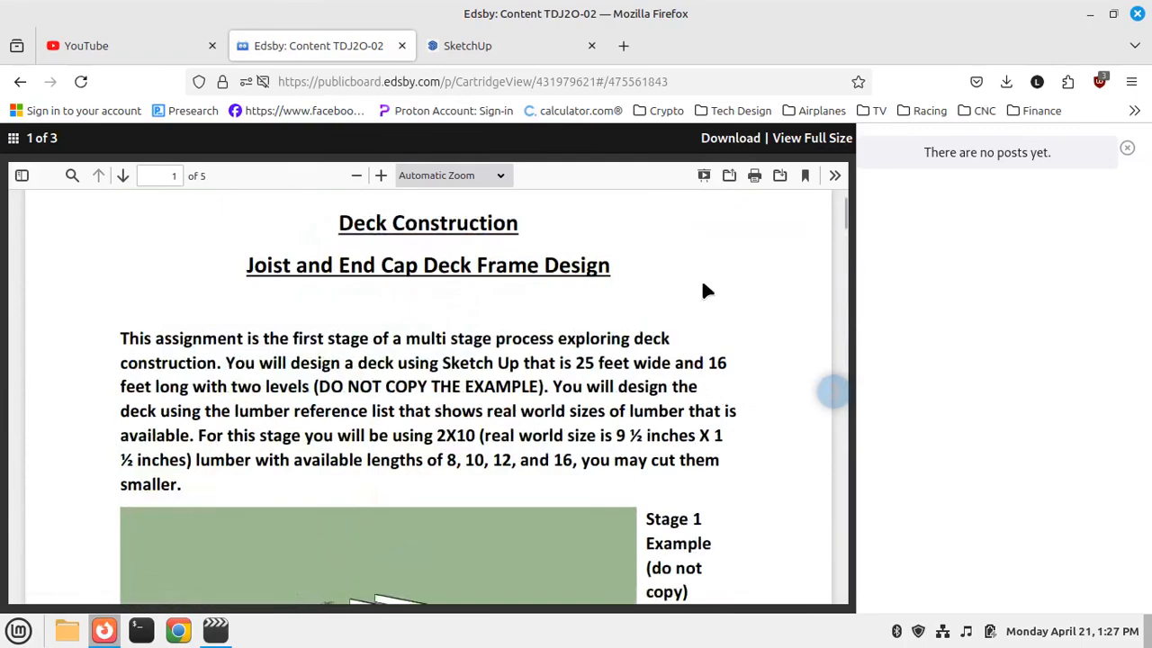
# Switch to the SketchUp model and examine the lumber reference pieces and their size labels, from 2x4 to 2x12
pyautogui.click(567, 49)
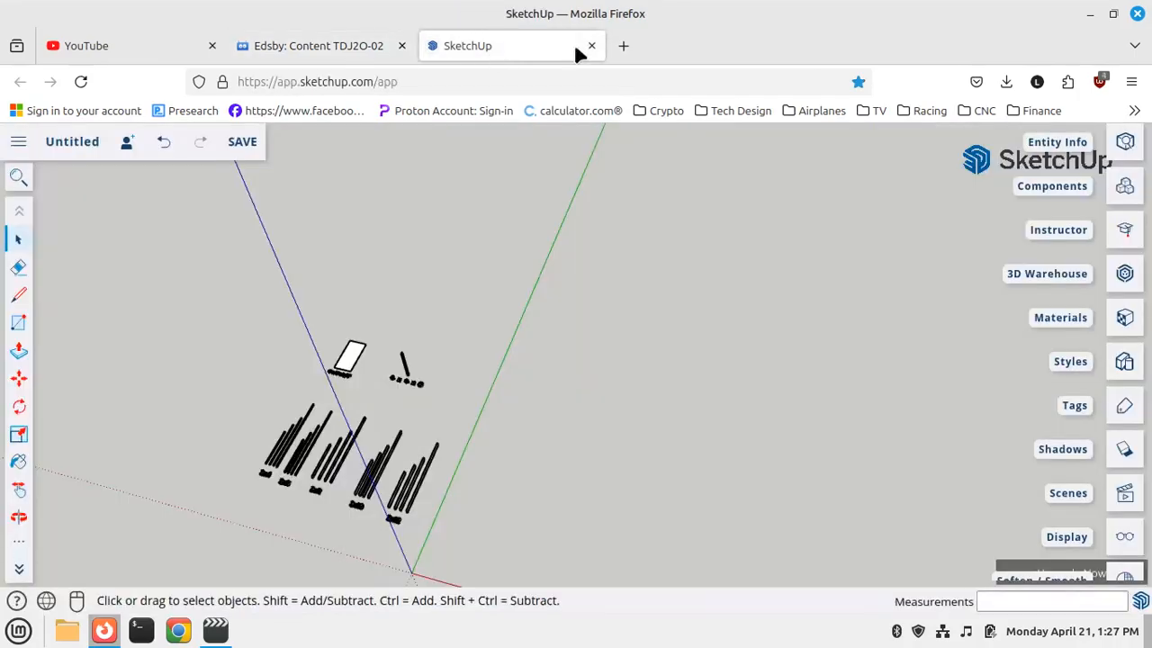
pyautogui.scroll(8, 301, 504)
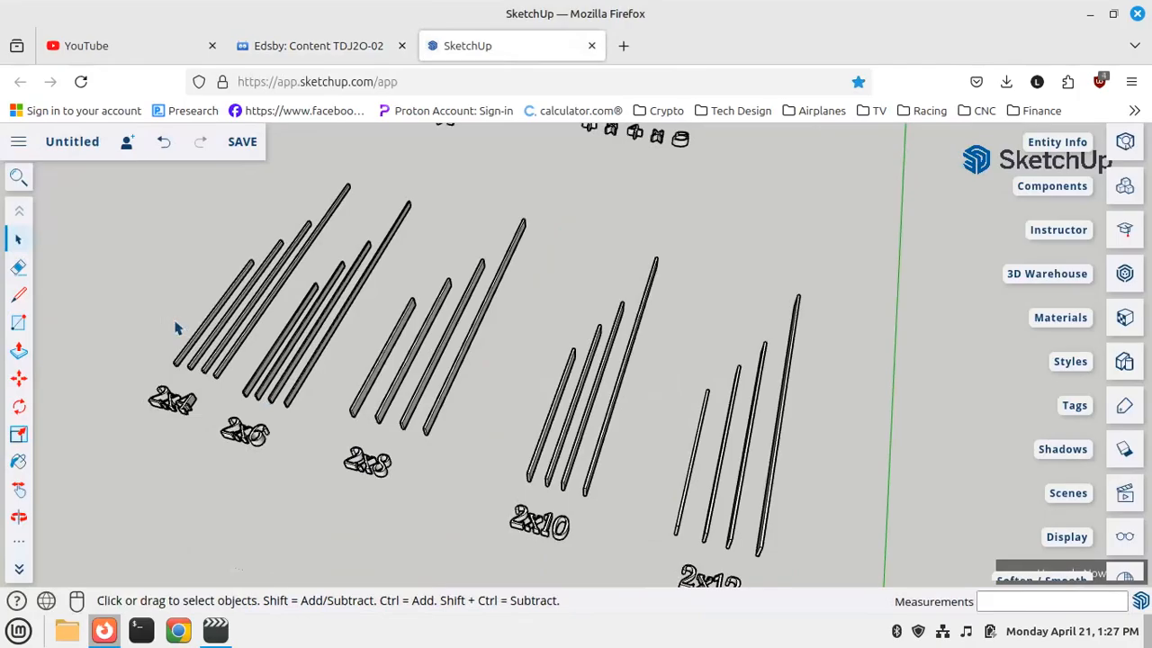
pyautogui.scroll(-5, 491, 505)
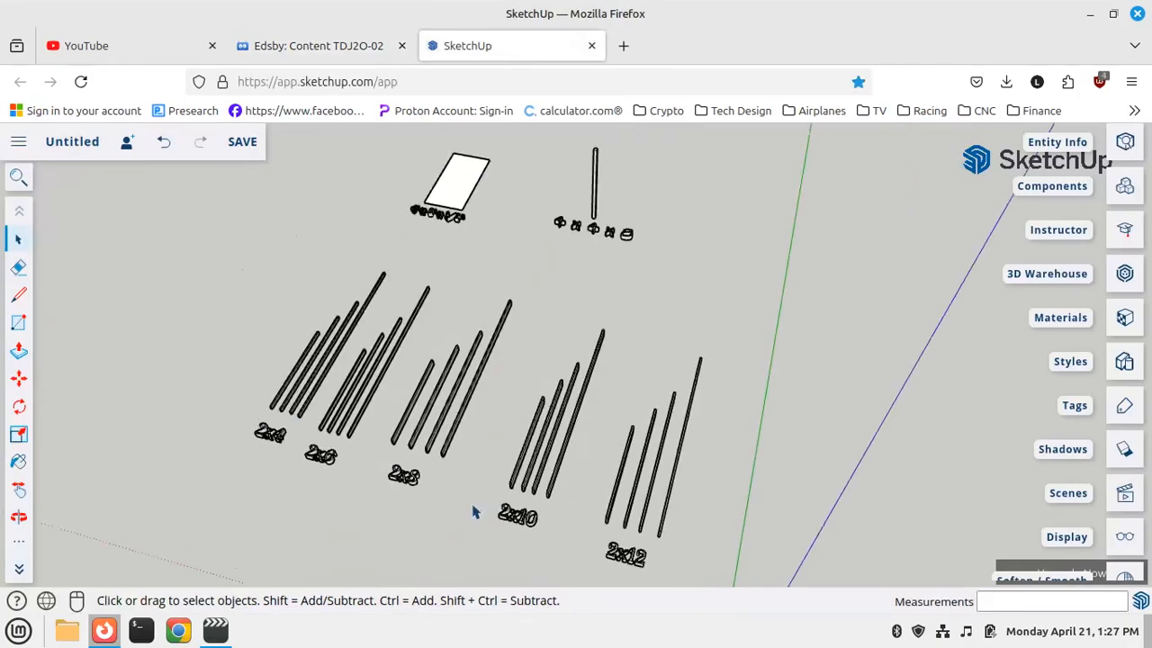
pyautogui.scroll(5, 589, 278)
pyautogui.scroll(3, 547, 329)
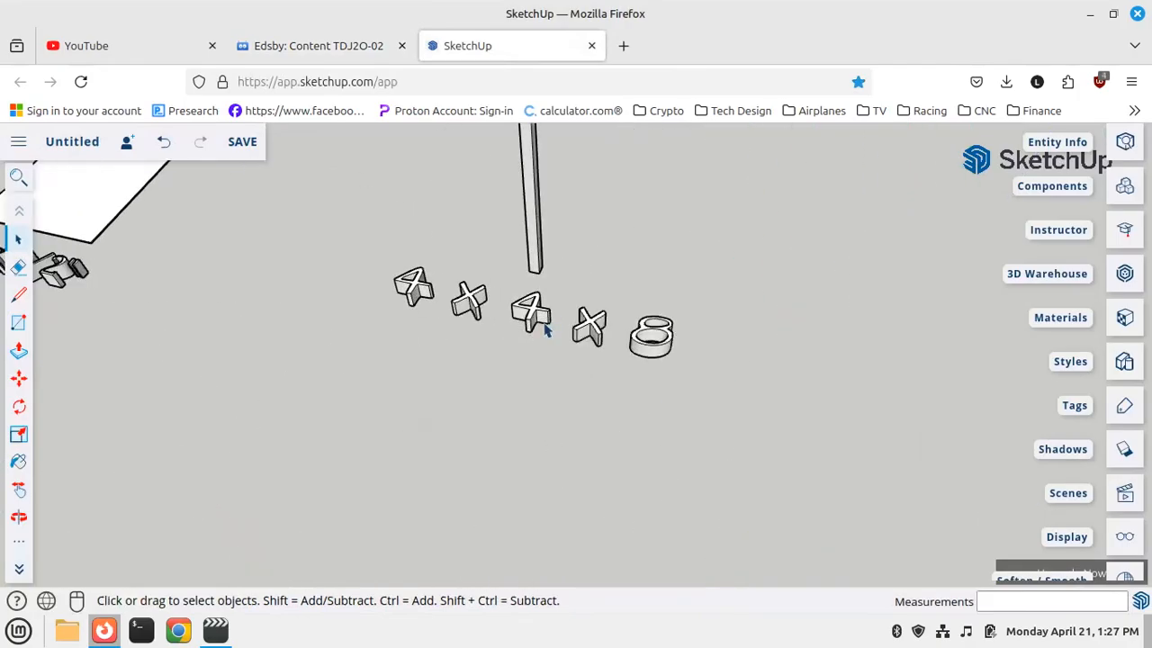
pyautogui.scroll(-3, 533, 322)
pyautogui.scroll(-8, 465, 319)
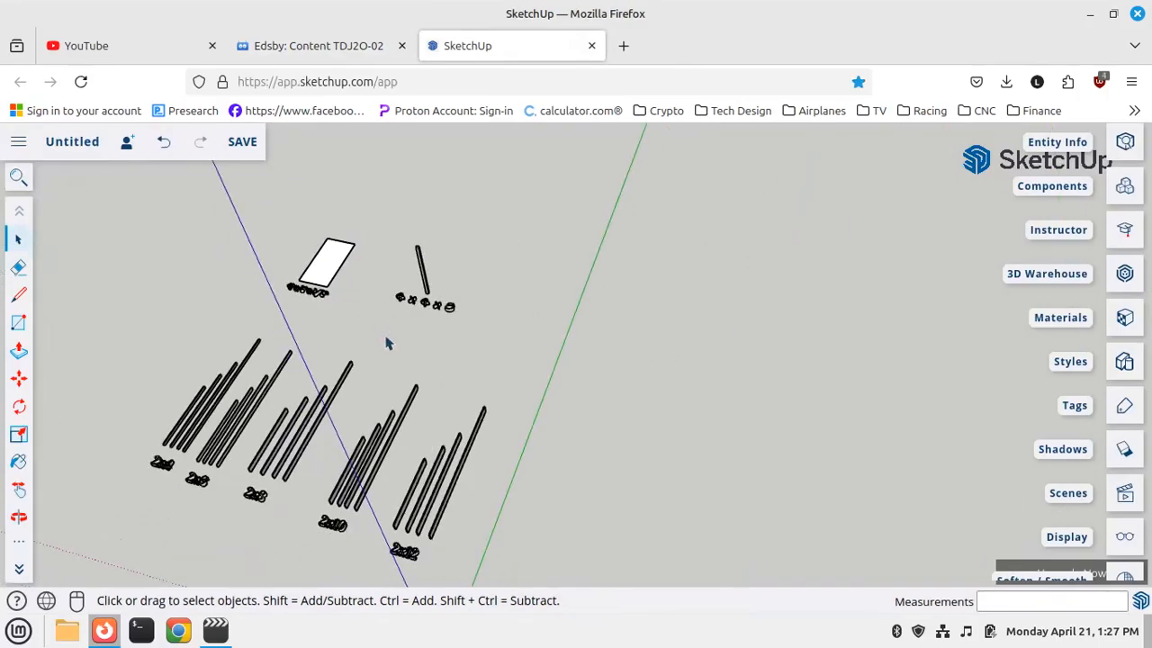
pyautogui.scroll(-3, 270, 315)
pyautogui.scroll(-2, 261, 311)
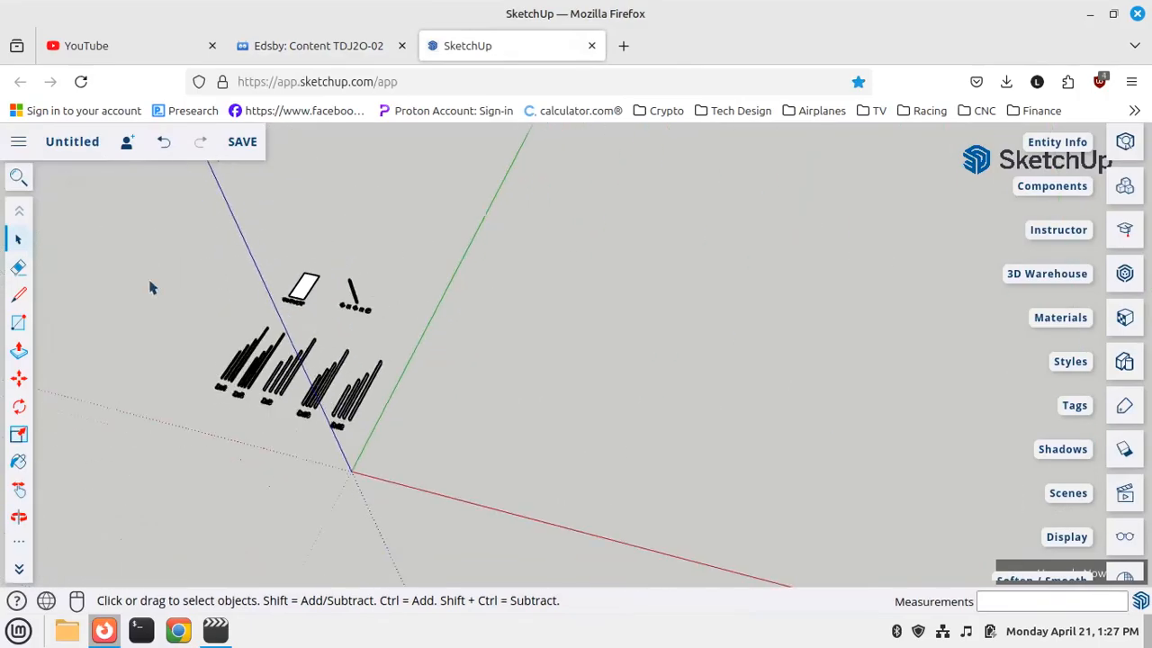
# Draw a 25' by 16' rectangle on the ground plane, starting at the origin
pyautogui.click(19, 323)
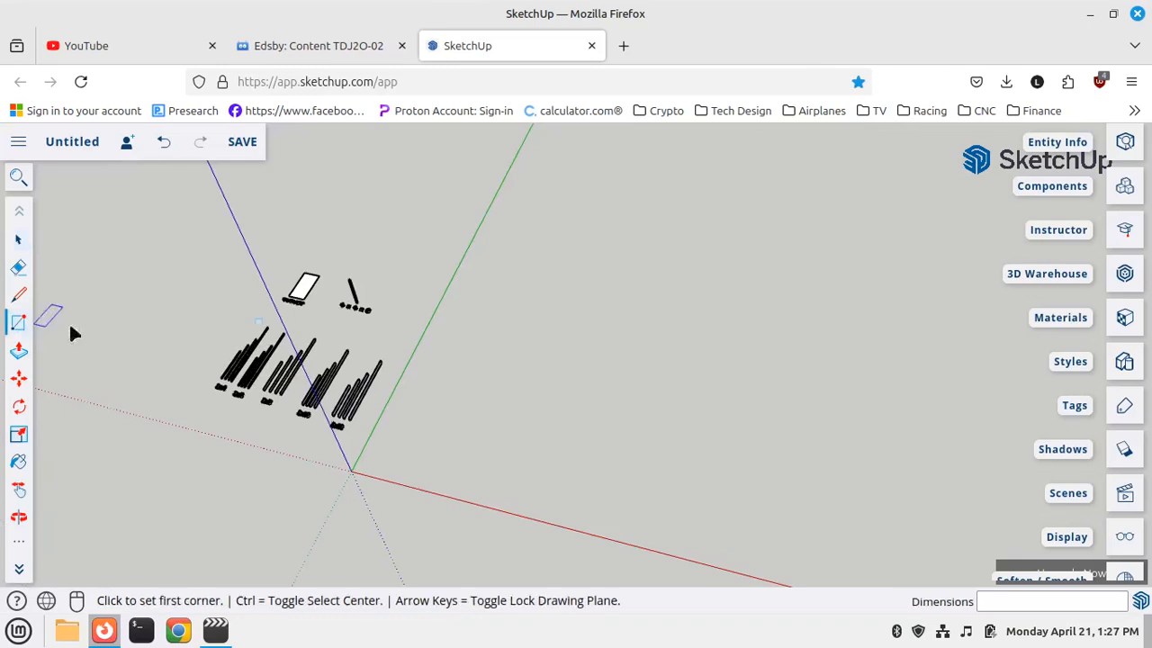
pyautogui.click(351, 470)
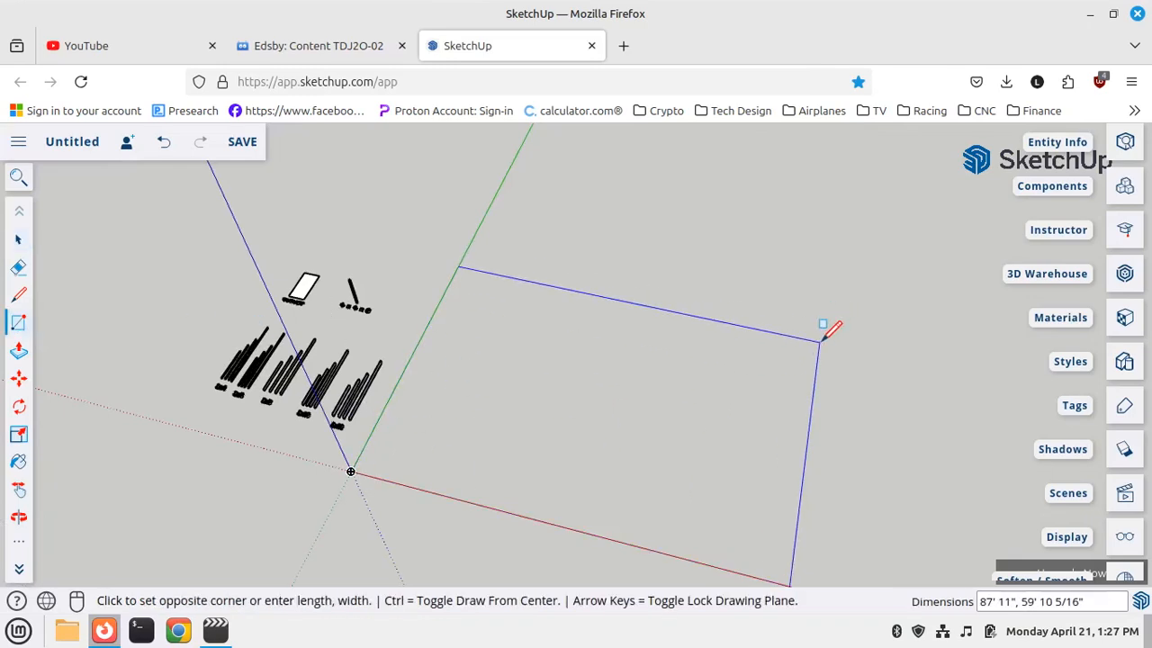
pyautogui.write("25', 16")
pyautogui.press('Return')
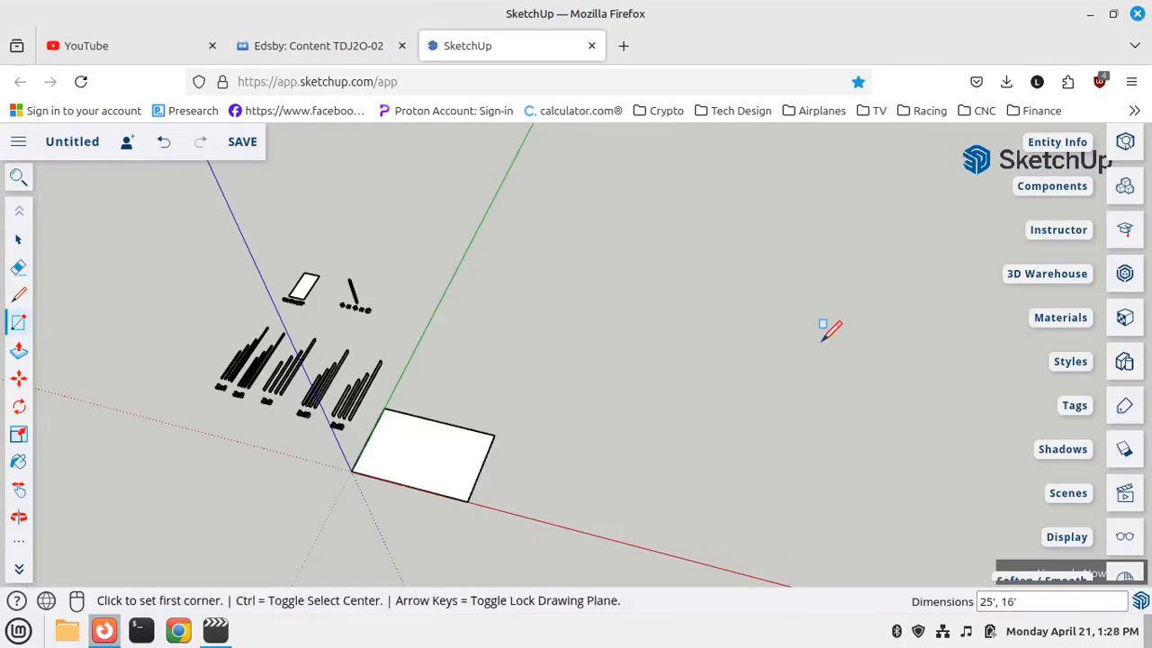
# Erase the face of the deck rectangle, keeping its edges as an outline
pyautogui.click(19, 240)
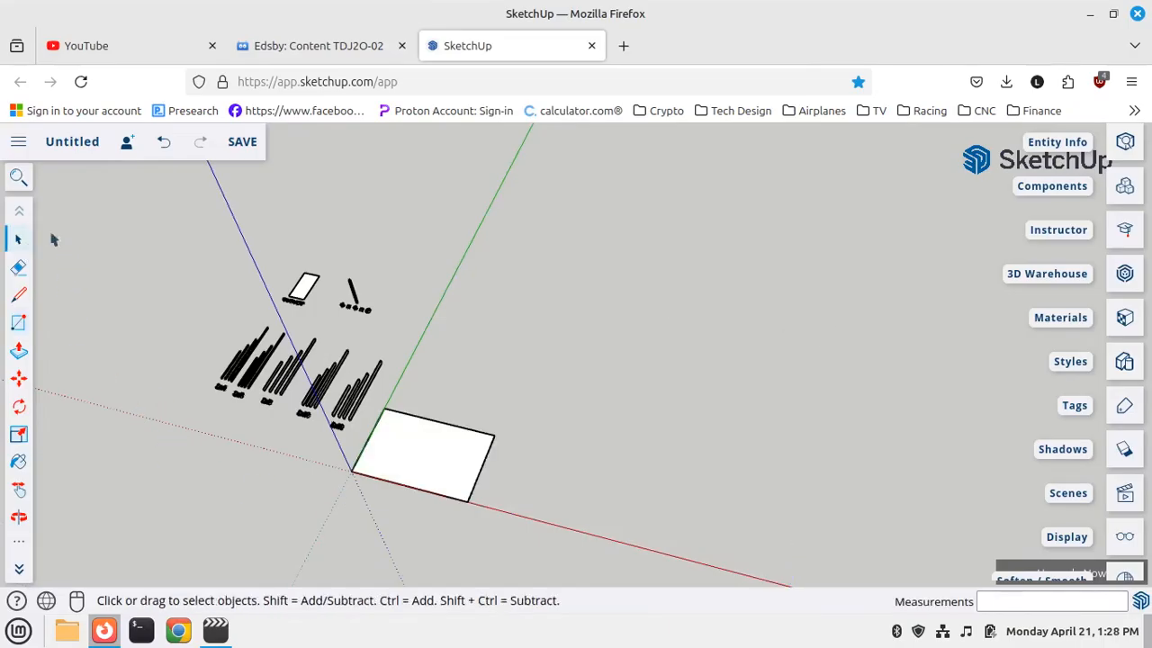
pyautogui.rightClick(428, 474)
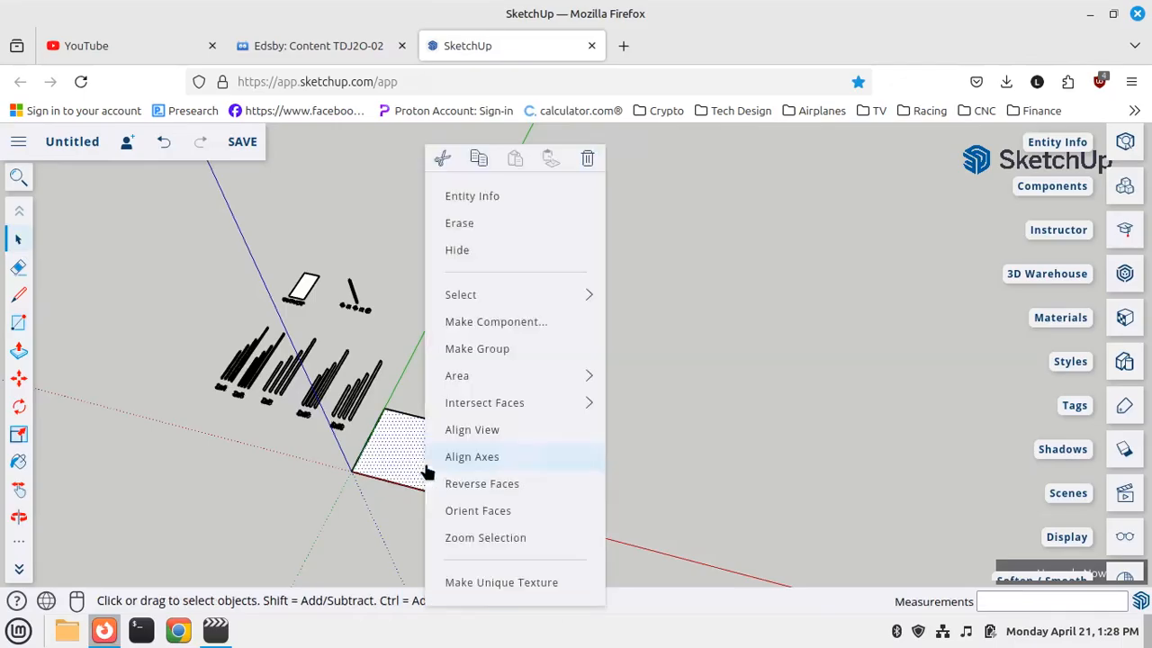
pyautogui.click(459, 225)
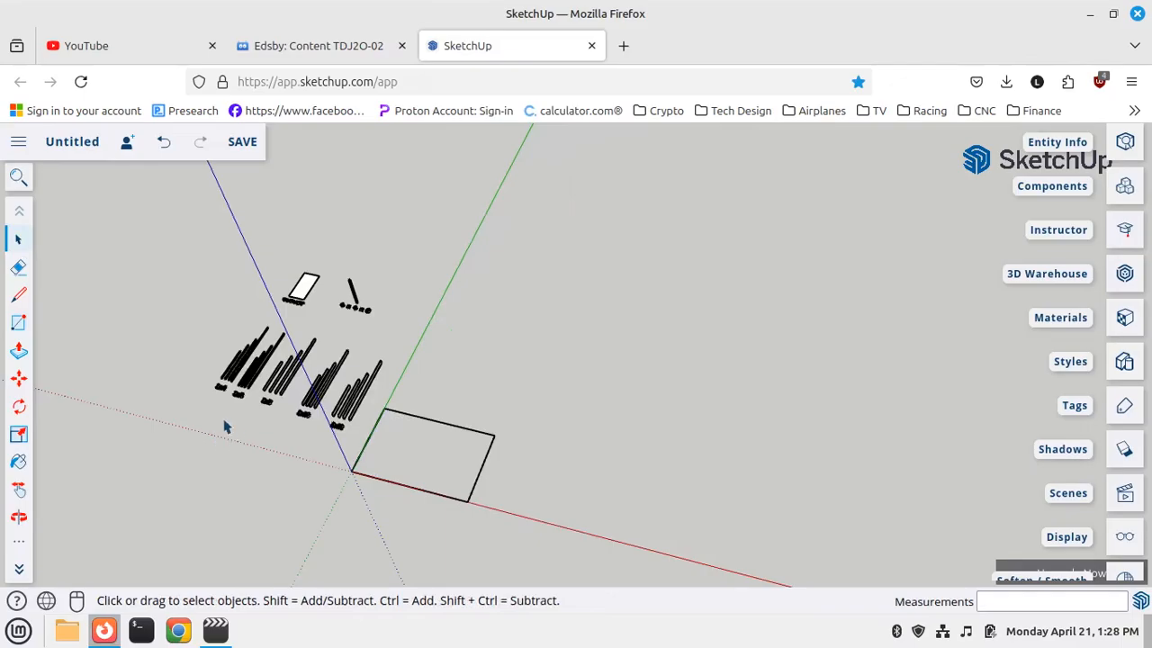
# Copy the longest 2x10 board from the lumber reference set into the open area beyond the deck outline's far short side
pyautogui.click(19, 378)
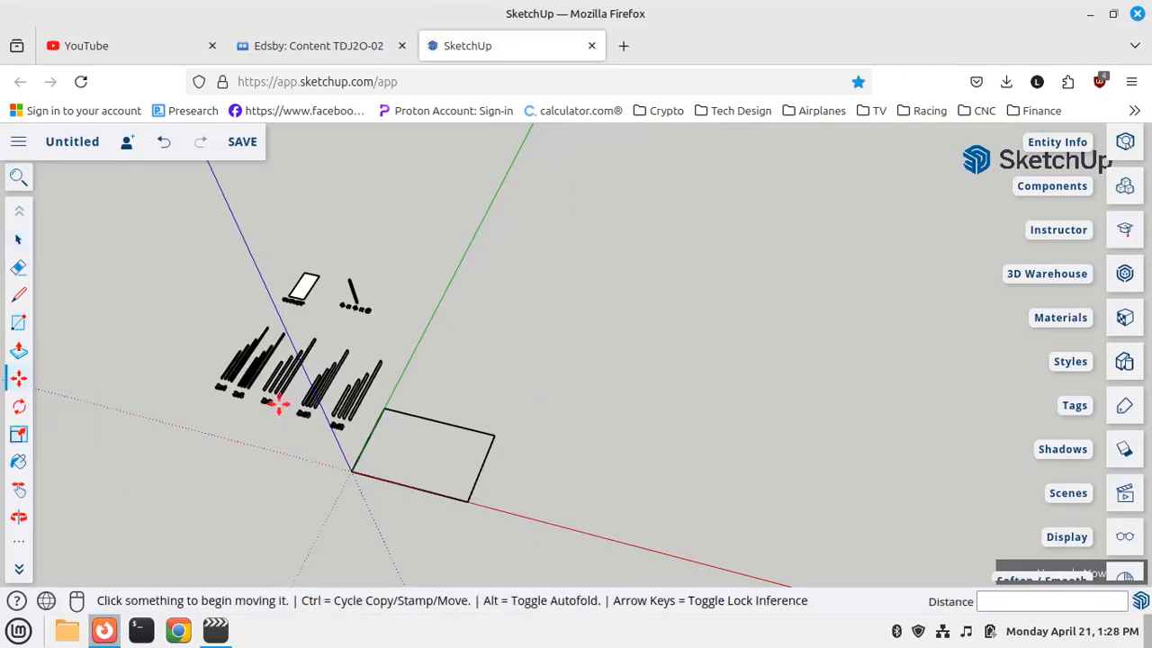
pyautogui.scroll(3, 290, 416)
pyautogui.scroll(6, 290, 416)
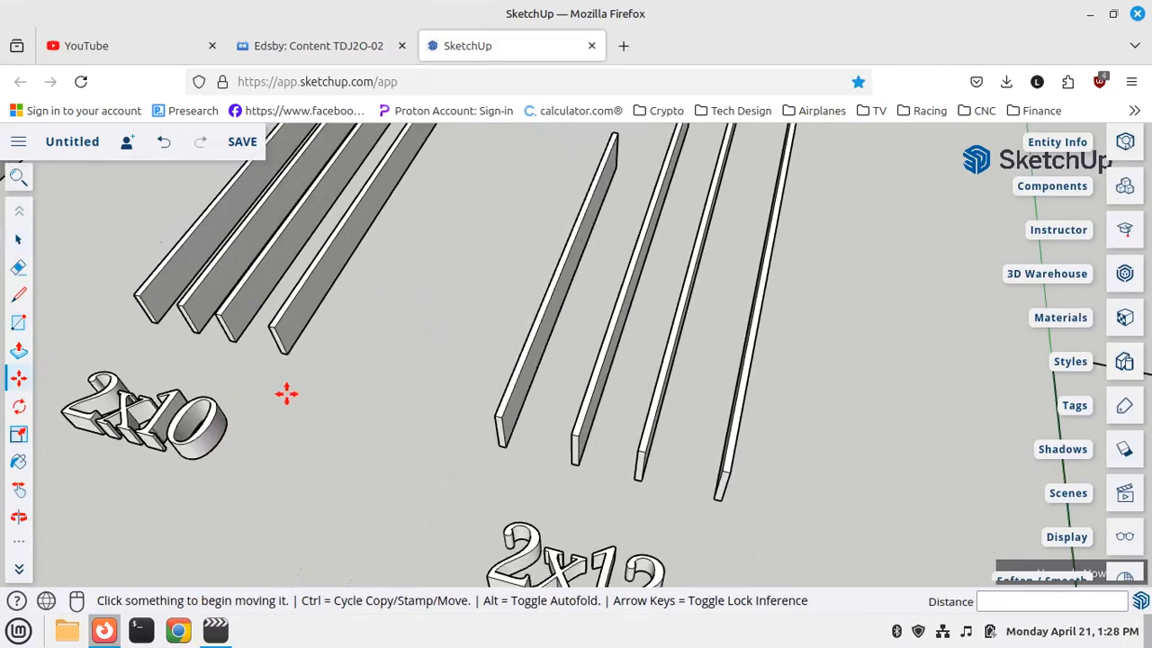
pyautogui.click(288, 360)
pyautogui.press('ctrl')
pyautogui.scroll(-3, 345, 308)
pyautogui.scroll(-6, 345, 308)
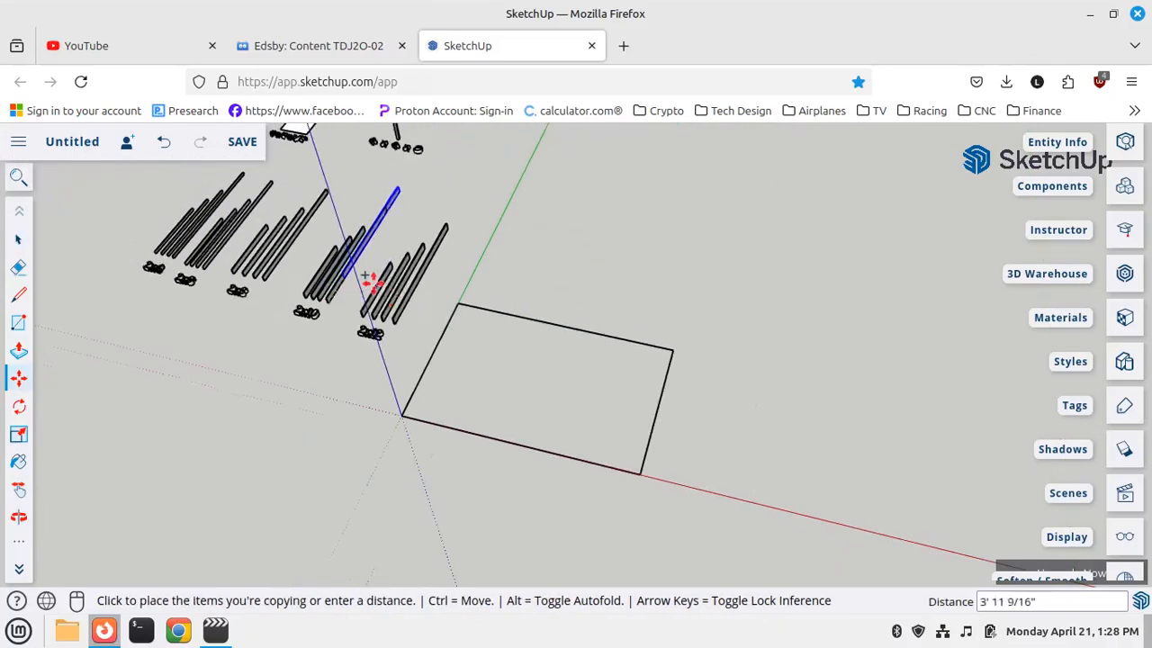
pyautogui.click(808, 453)
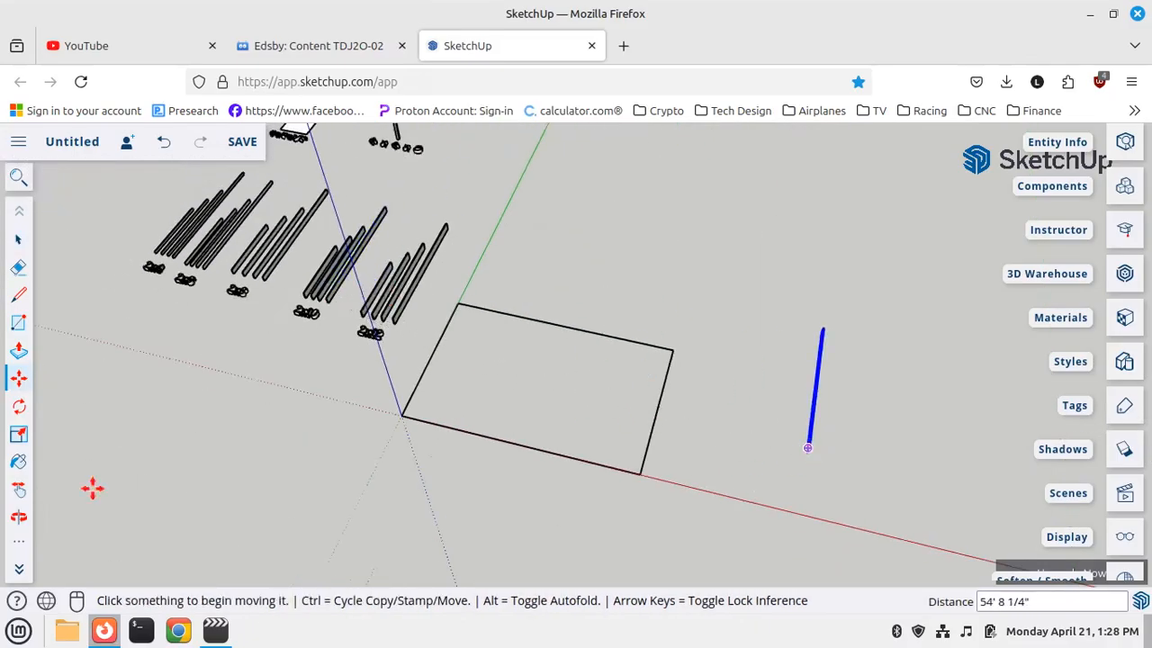
# Make the copied 2x10 board beside the deck outline a unique component
pyautogui.click(19, 406)
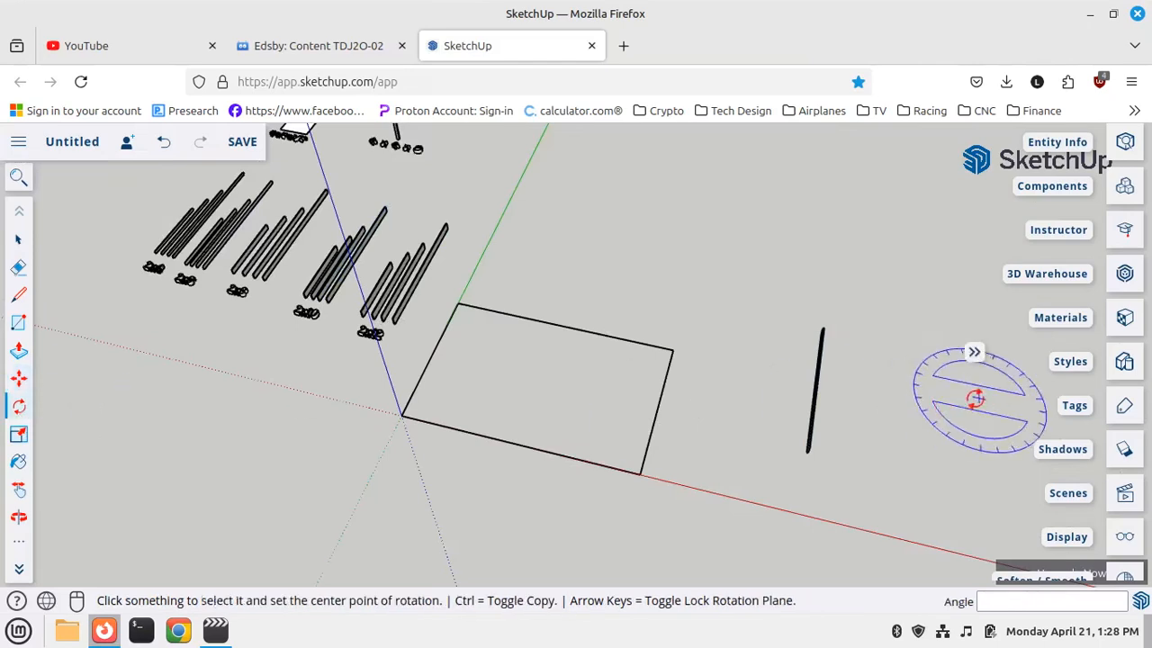
pyautogui.click(18, 240)
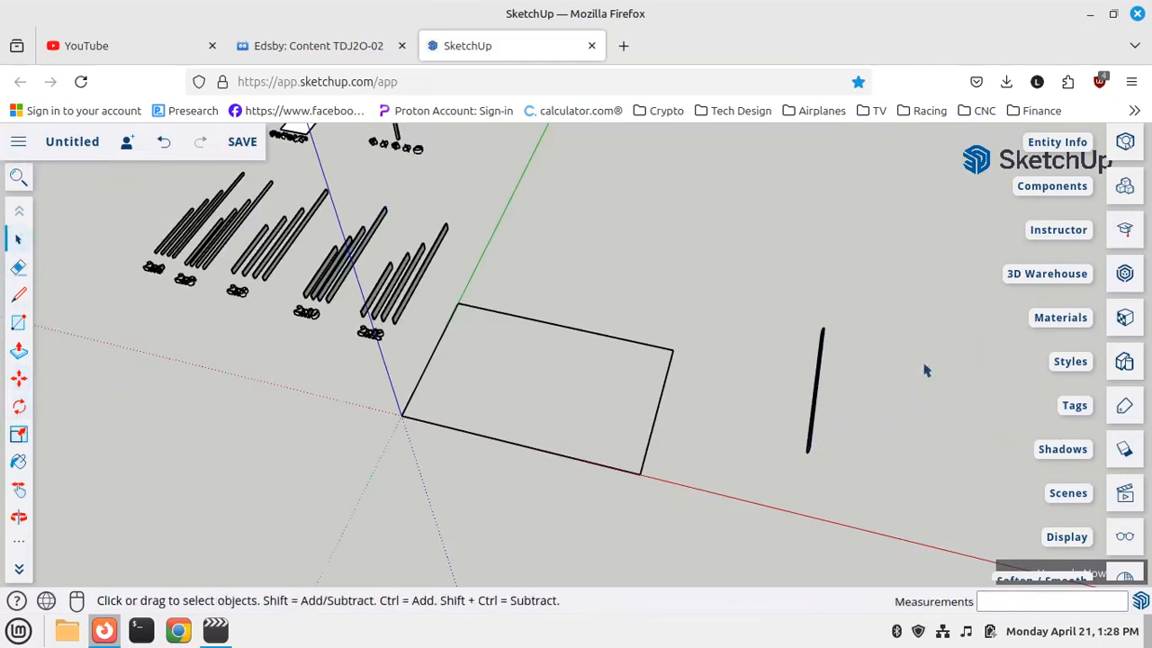
pyautogui.click(809, 453)
pyautogui.rightClick(805, 440)
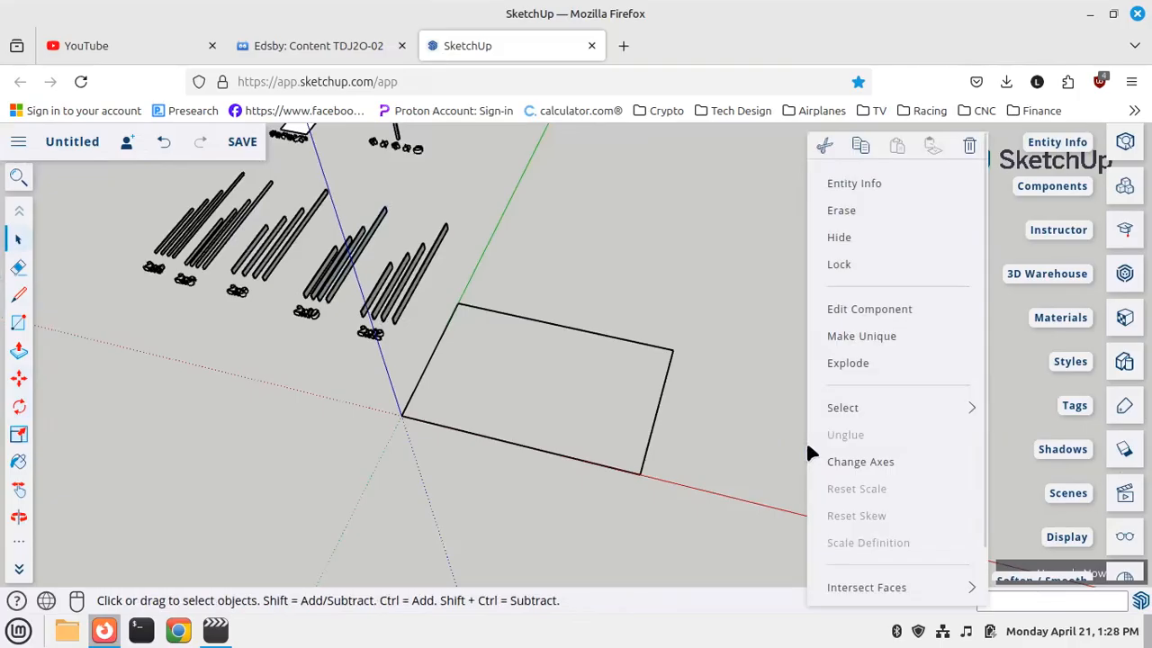
pyautogui.click(862, 339)
# Rotate the copied 2x10 board 90 degrees on the ground plane so it runs parallel to the red axis, and deselect it
pyautogui.click(19, 411)
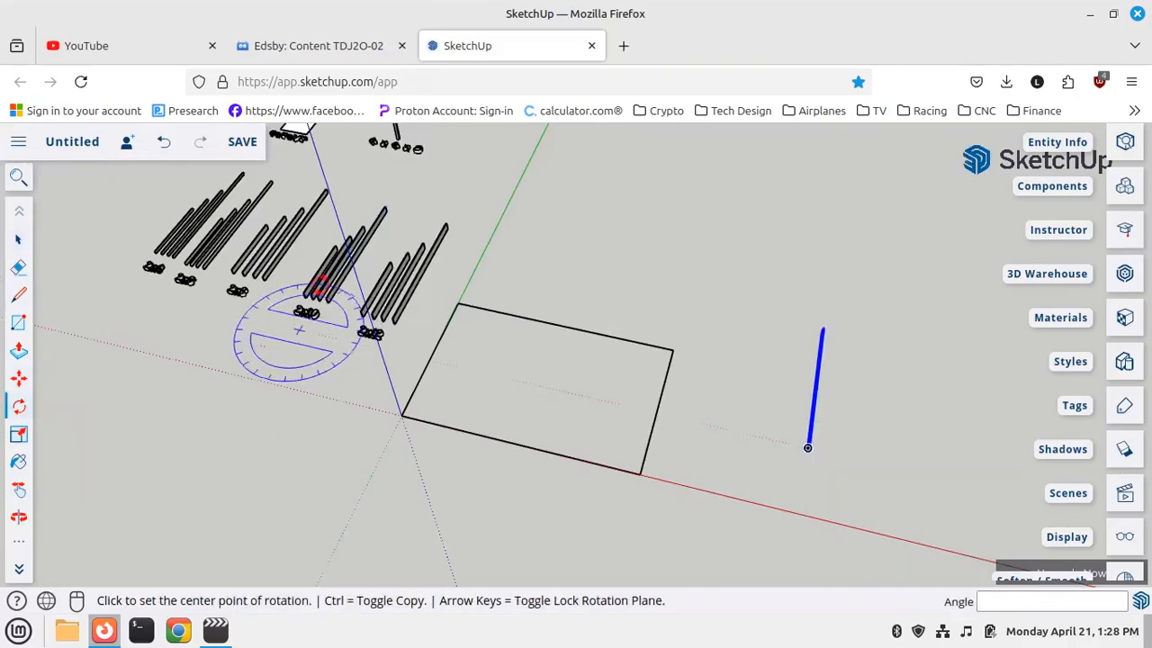
pyautogui.click(746, 434)
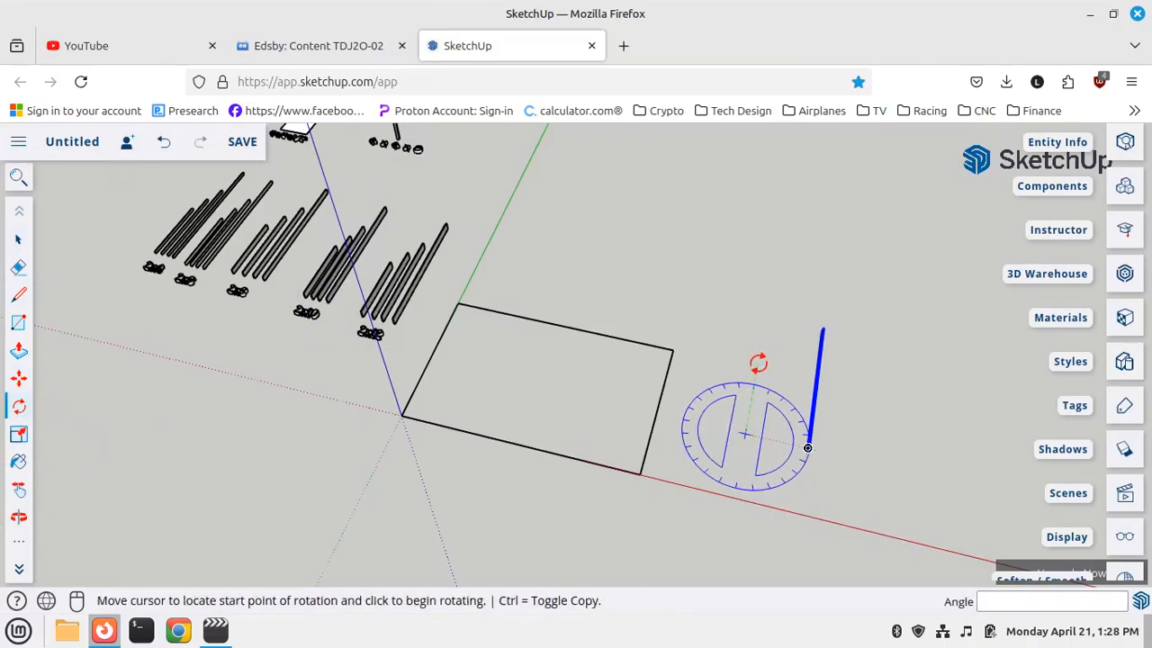
pyautogui.click(808, 447)
pyautogui.click(843, 465)
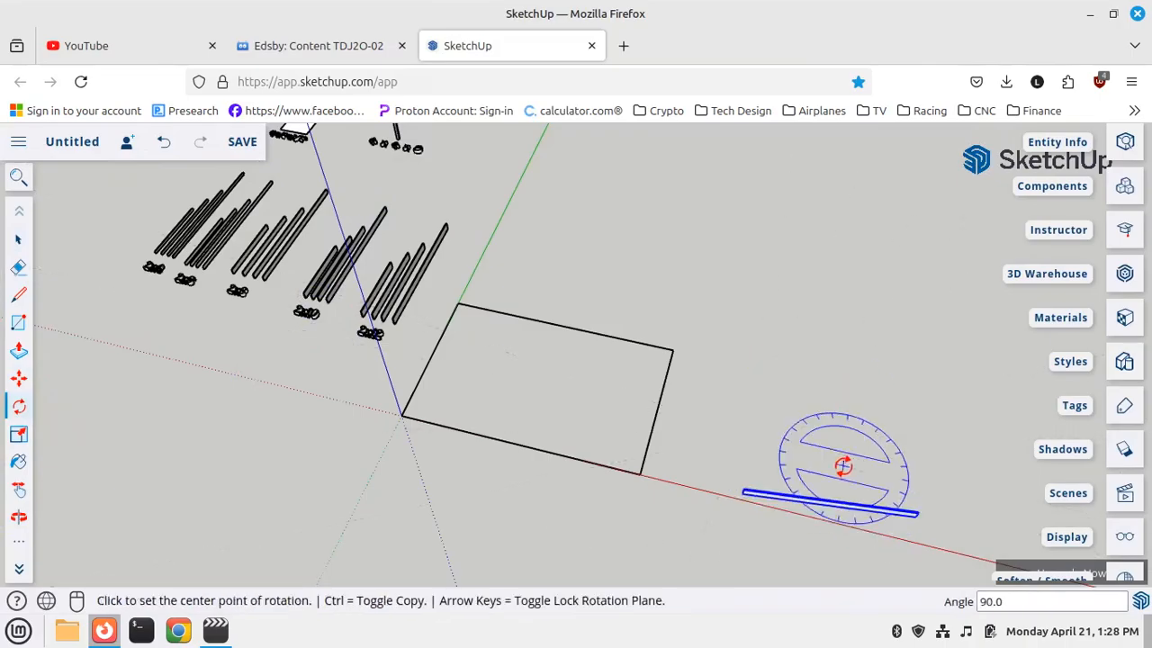
pyautogui.press('Escape')
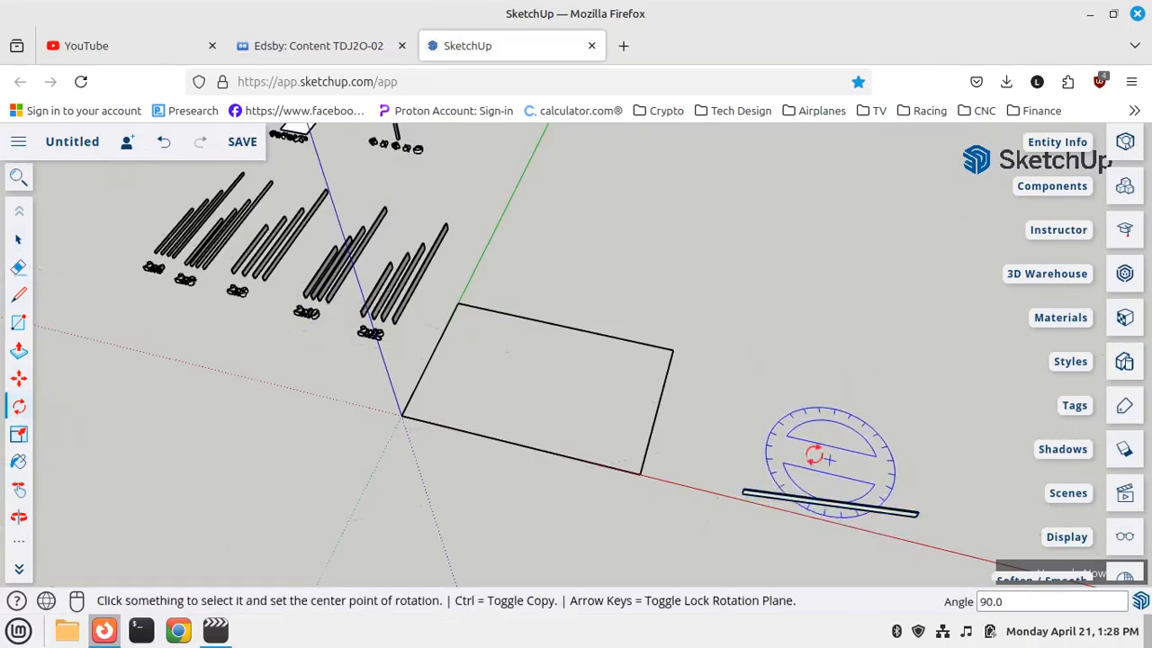
# Undo the last rotation of the copied 2x10 board, and rotate it 90 degrees clockwise on the ground plane, parallel to the red axis
pyautogui.click(164, 142)
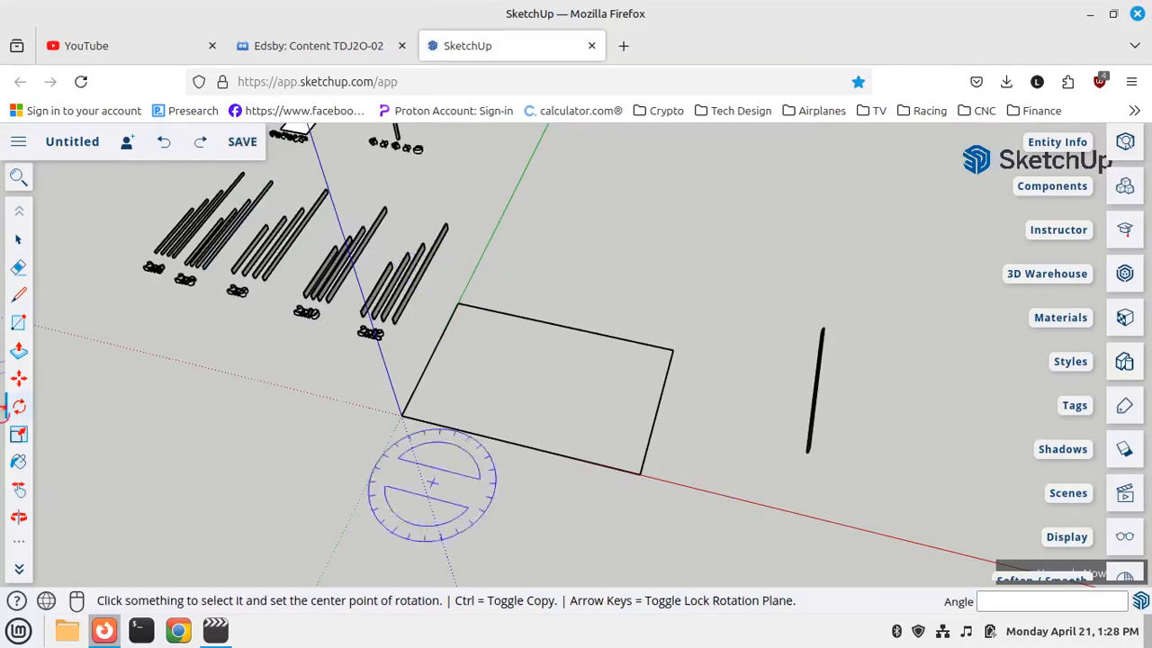
pyautogui.click(19, 238)
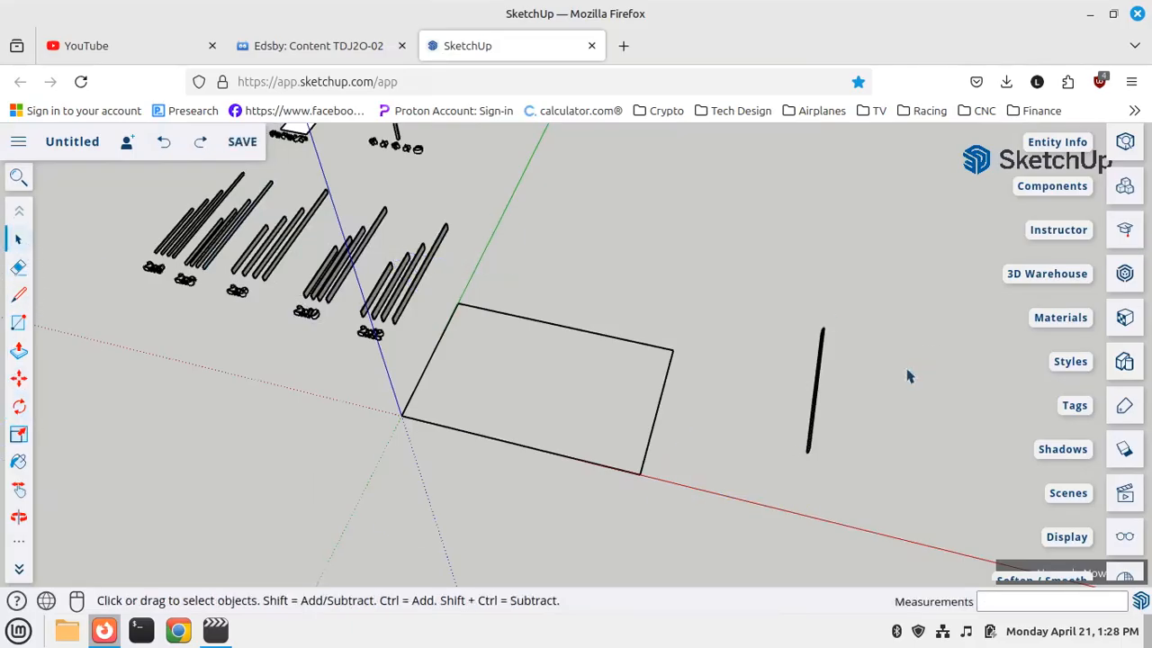
pyautogui.click(808, 450)
pyautogui.click(19, 406)
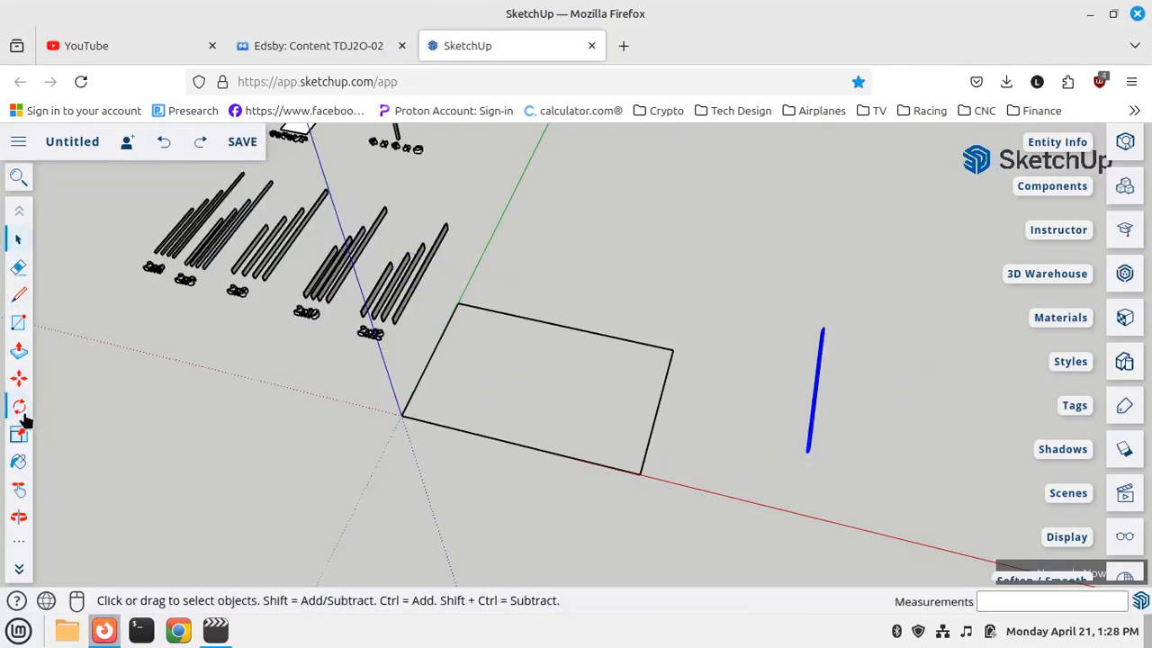
pyautogui.click(725, 384)
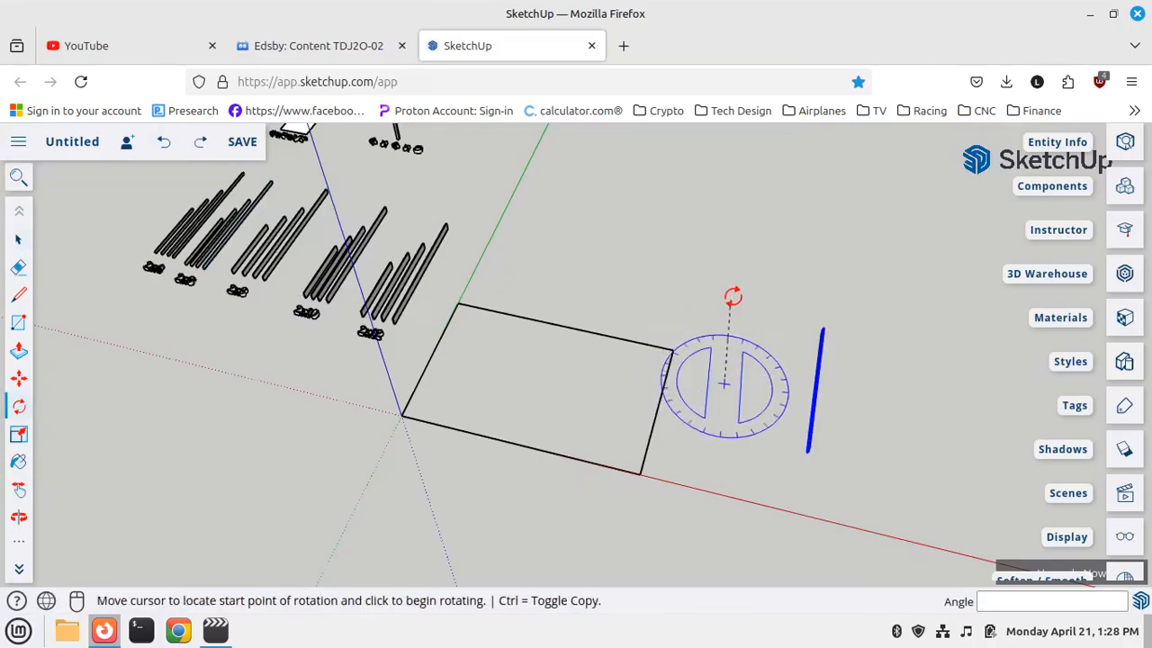
pyautogui.click(757, 307)
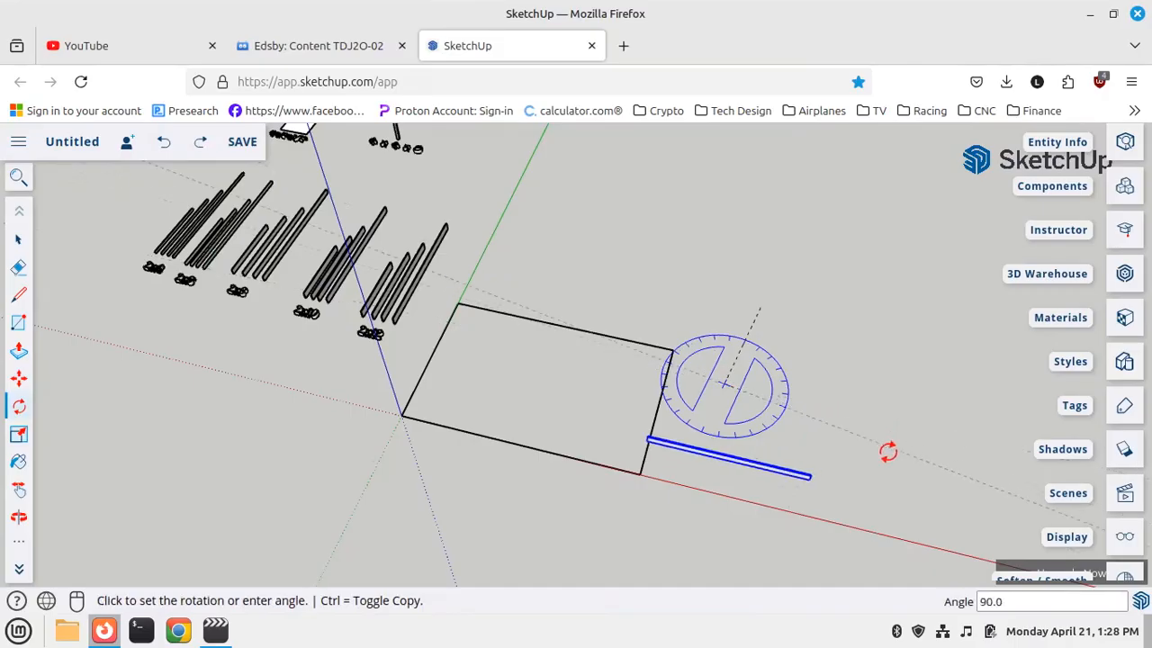
pyautogui.click(888, 451)
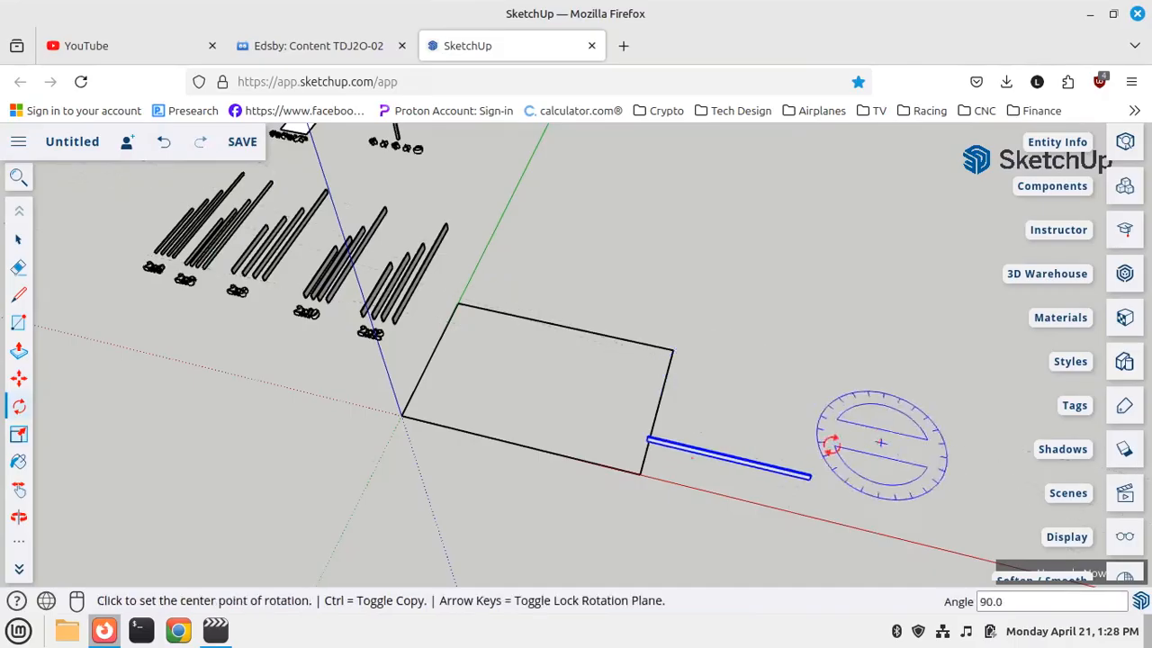
# Move the rotated 2x10 board by its bottom outer end corner onto the origin, aligned with the deck outline's long edge on the red axis
pyautogui.click(19, 379)
pyautogui.moveTo(738, 432); pyautogui.dragTo(675, 374, button='middle')
pyautogui.scroll(6, 676, 375)
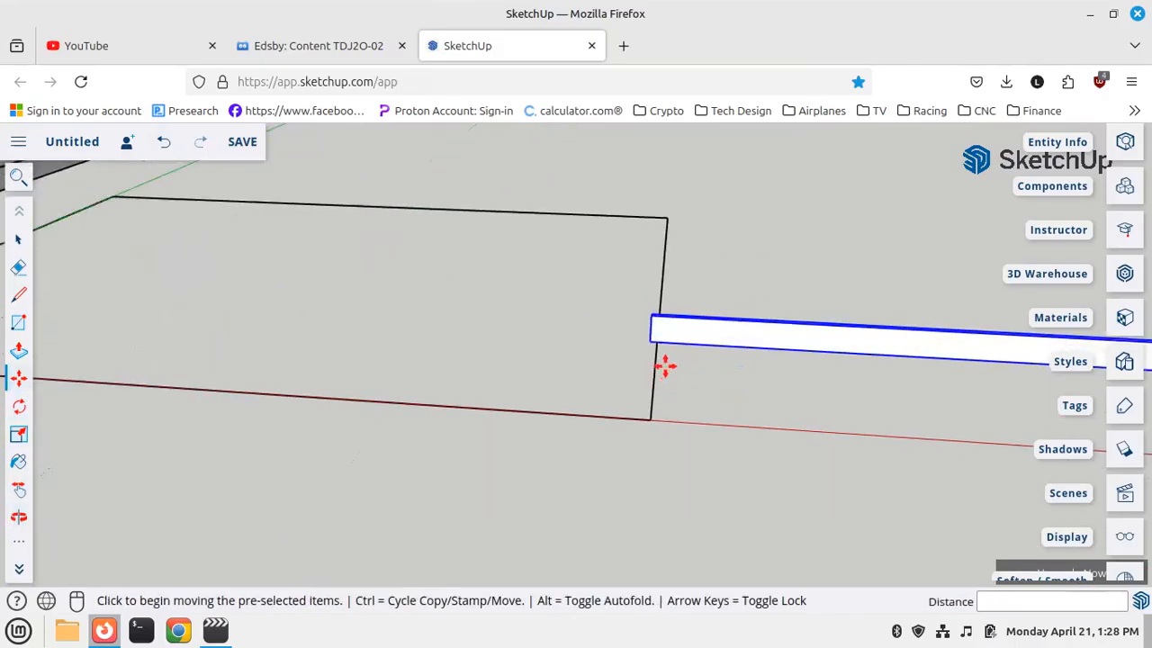
pyautogui.click(652, 315)
pyautogui.scroll(-8, 804, 322)
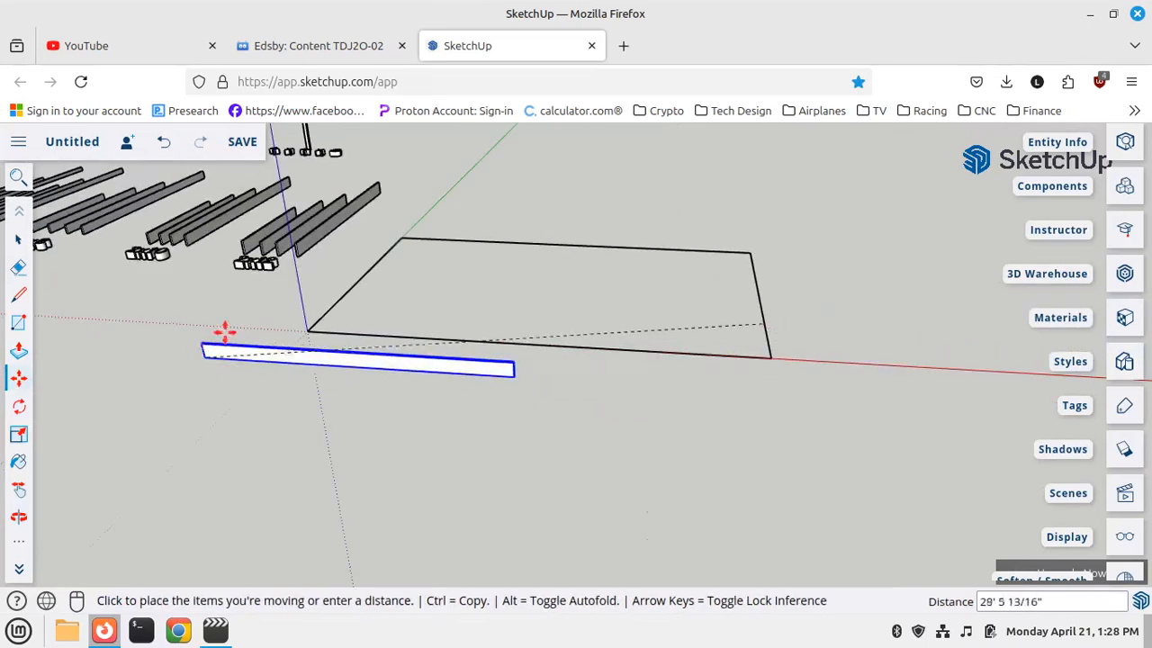
pyautogui.scroll(10, 303, 326)
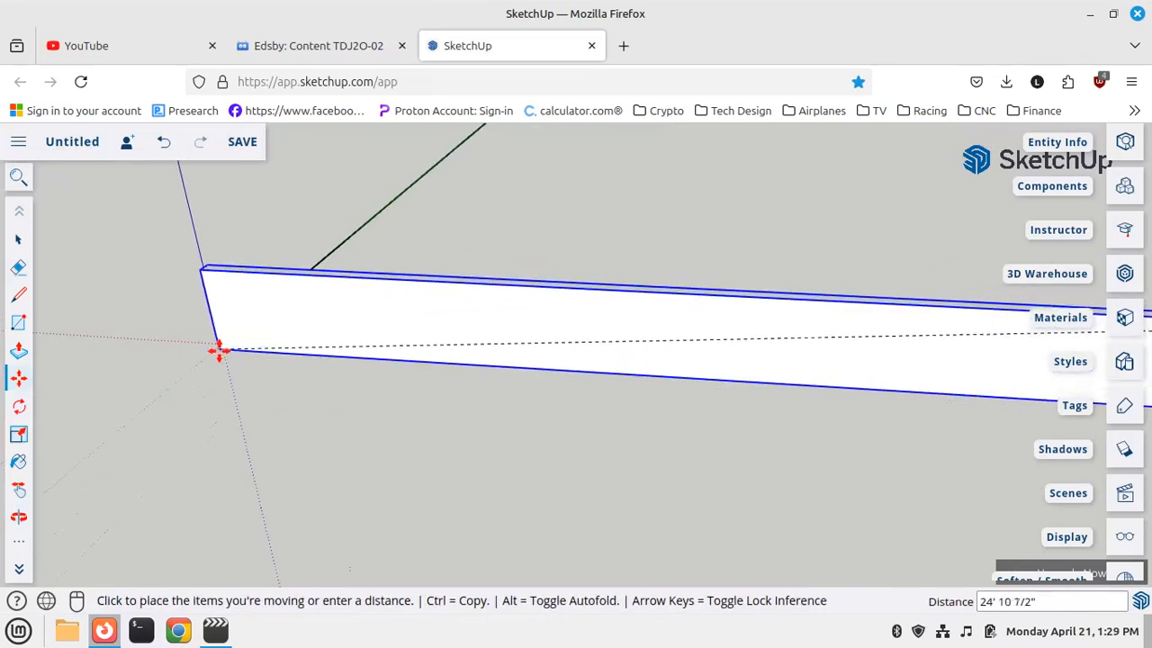
pyautogui.scroll(6, 234, 343)
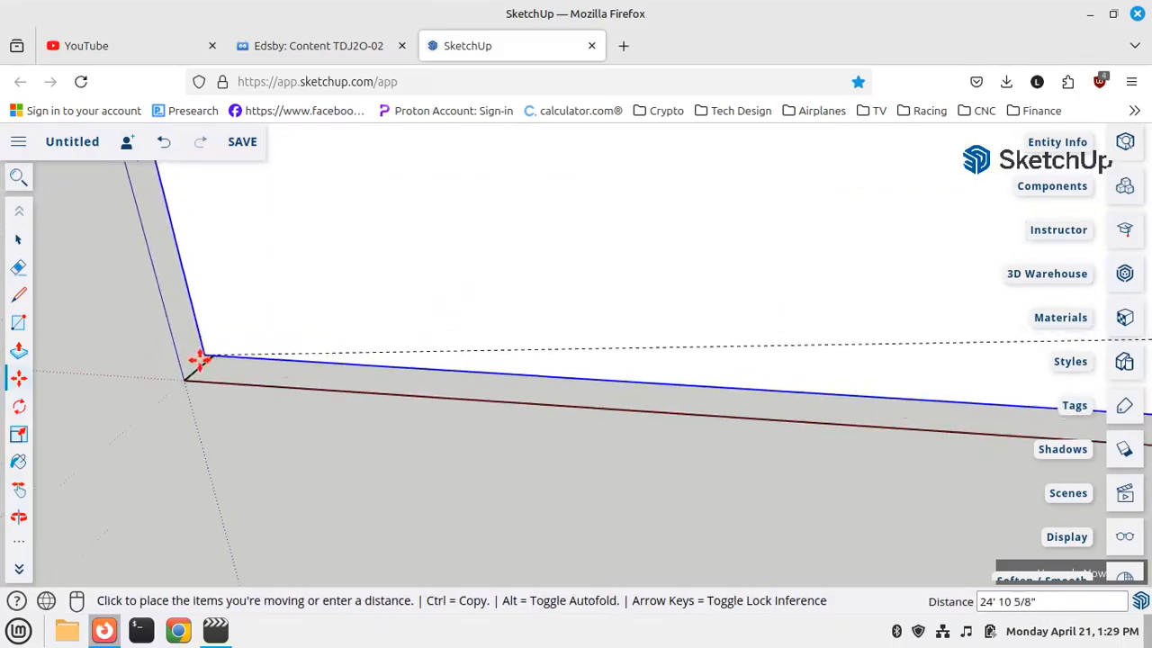
pyautogui.scroll(3, 190, 382)
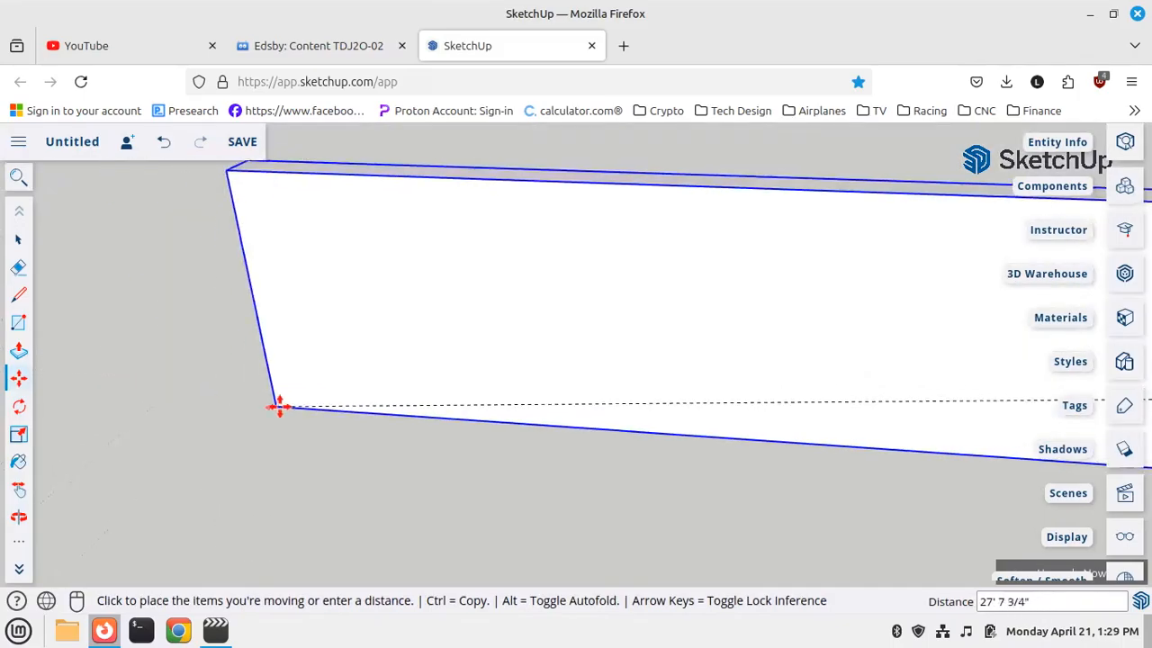
pyautogui.scroll(-4, 462, 399)
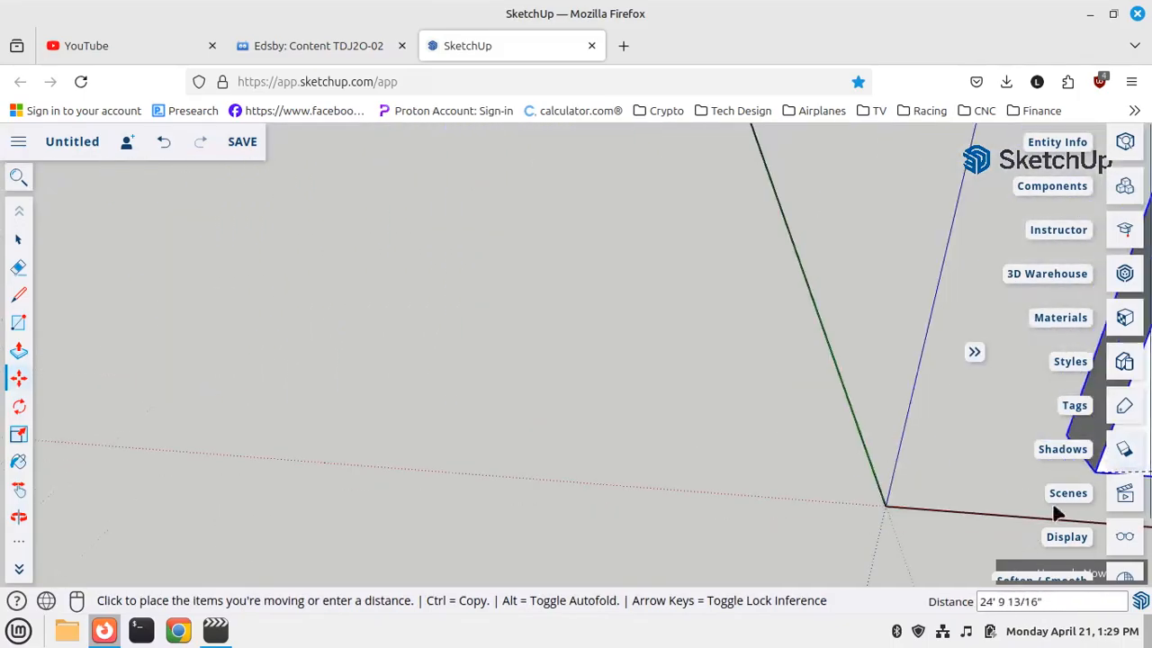
pyautogui.scroll(3, 905, 507)
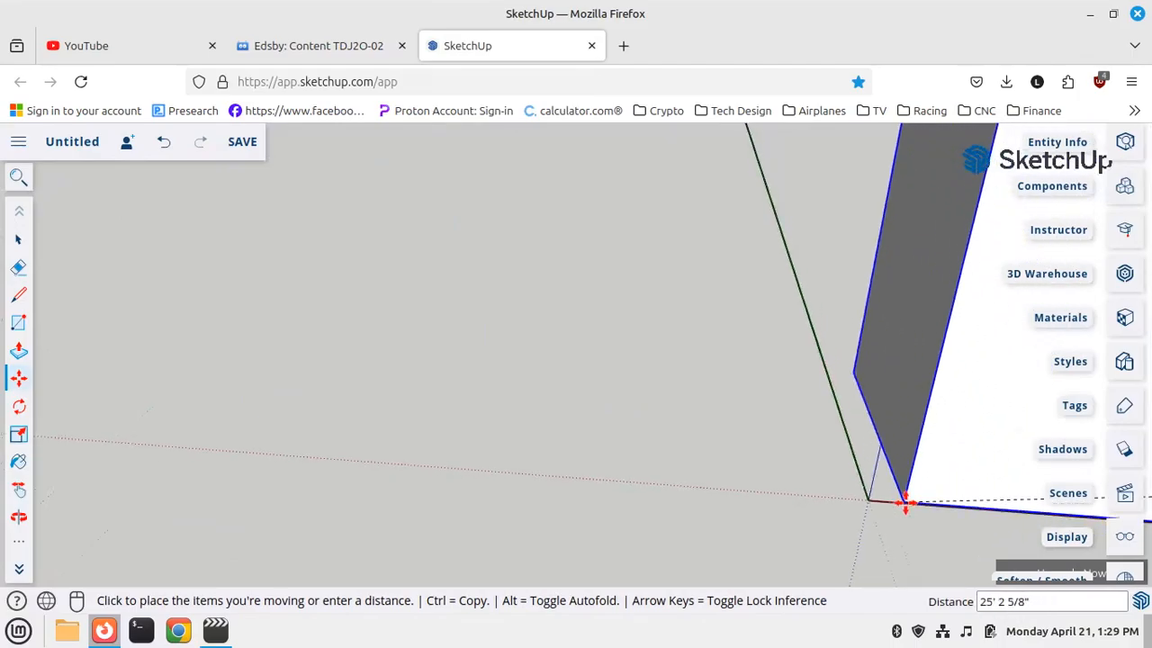
pyautogui.scroll(2, 888, 503)
pyautogui.scroll(-4, 837, 510)
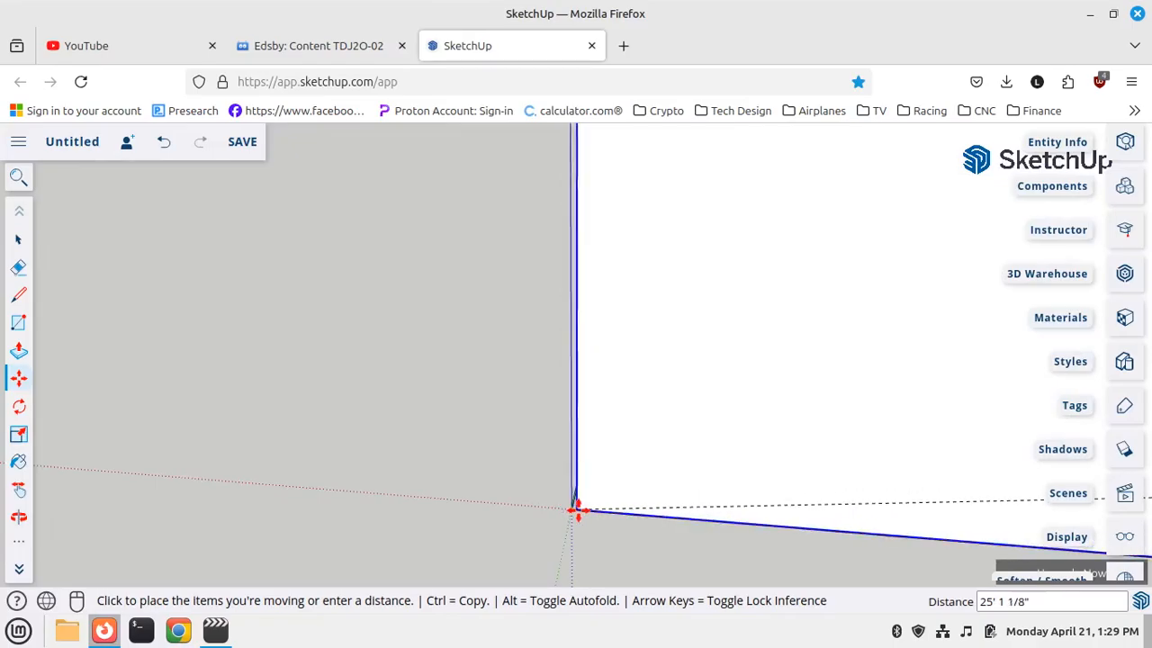
pyautogui.click(566, 508)
# Edit the 2x10 component at the origin and Push/Pull its free end 9' out to the deck outline's far short edge
pyautogui.scroll(-5, 206, 417)
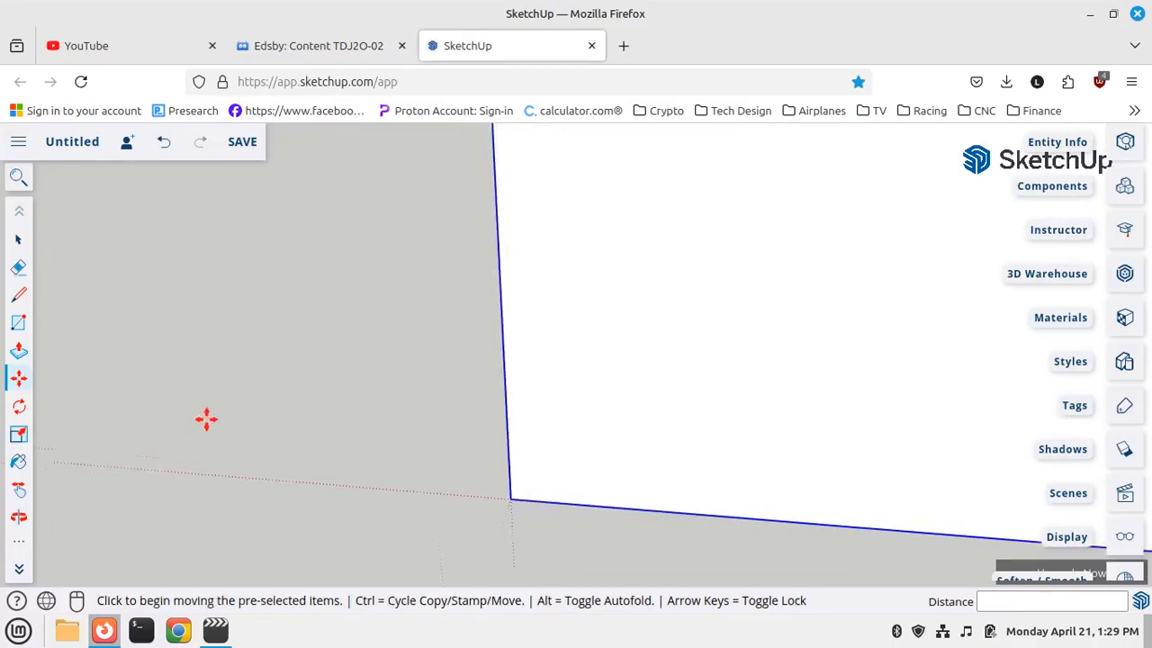
pyautogui.scroll(-8, 257, 423)
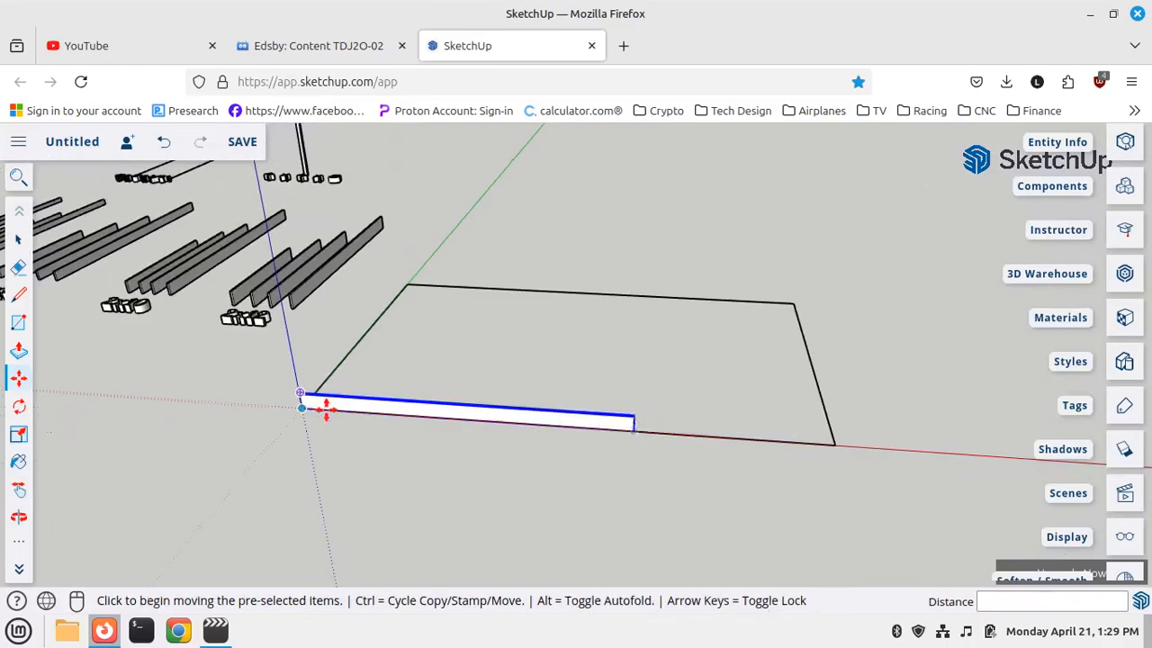
pyautogui.moveTo(639, 524); pyautogui.dragTo(75, 393, button='middle')
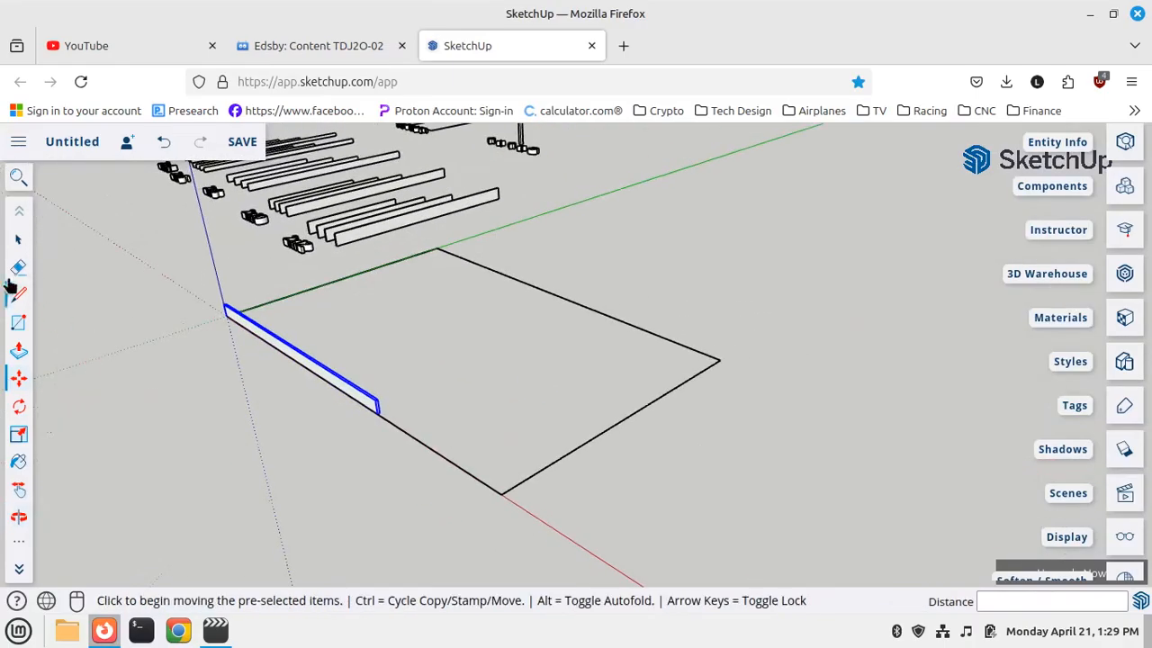
pyautogui.click(20, 240)
pyautogui.scroll(4, 354, 401)
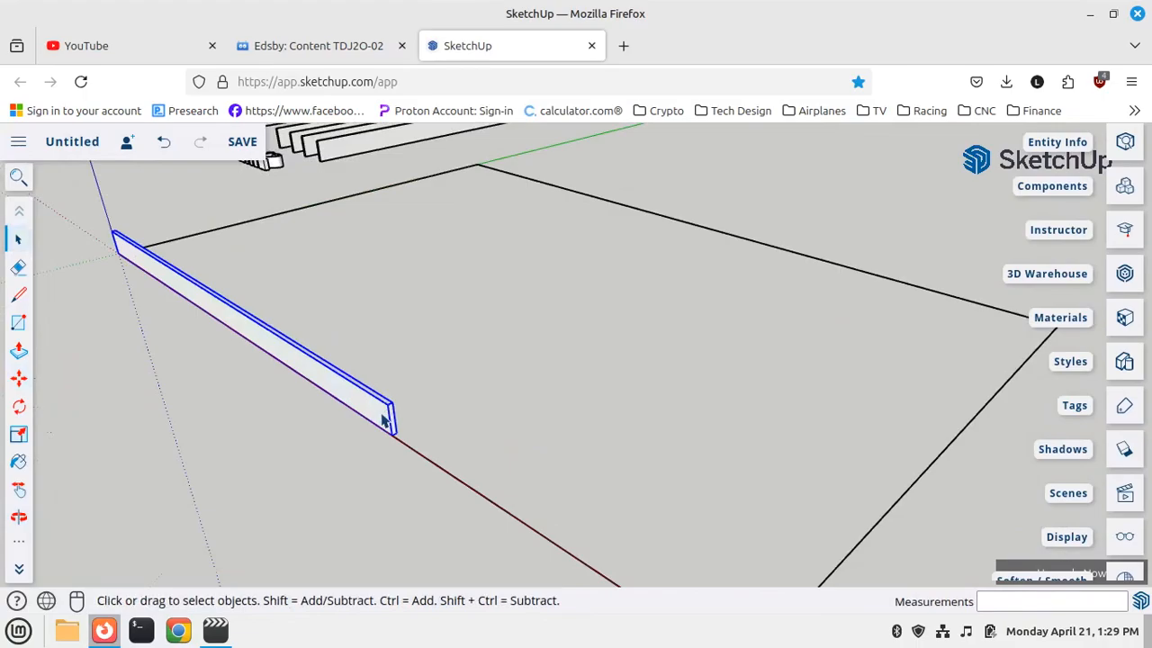
pyautogui.rightClick(382, 419)
pyautogui.click(454, 322)
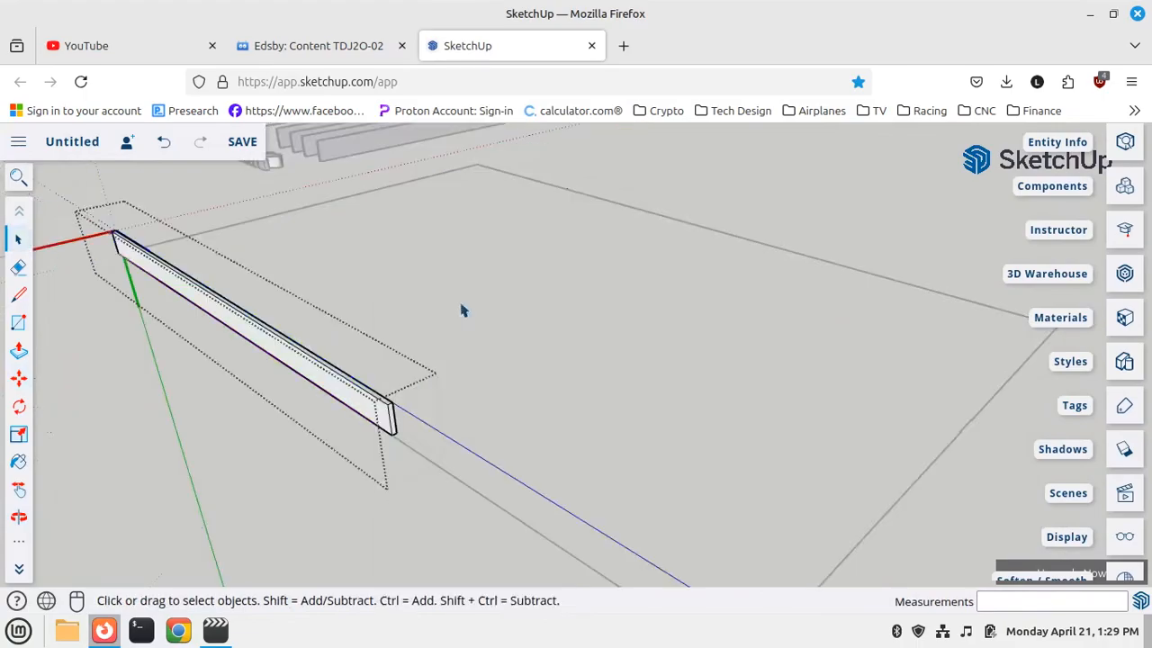
pyautogui.click(18, 354)
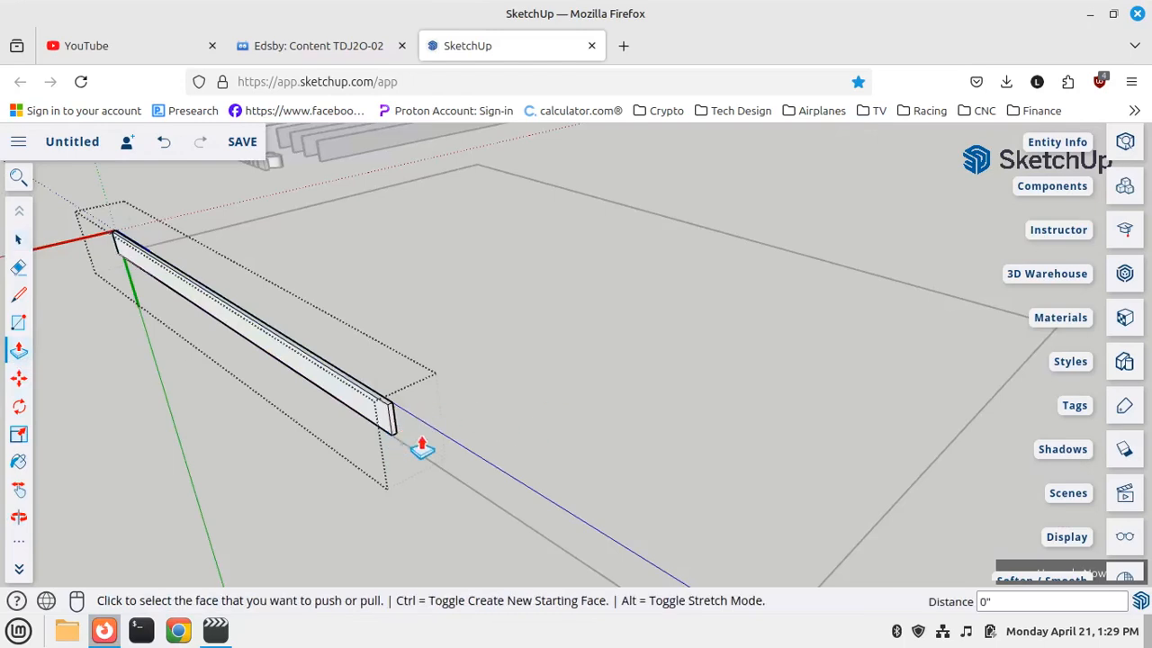
pyautogui.click(394, 436)
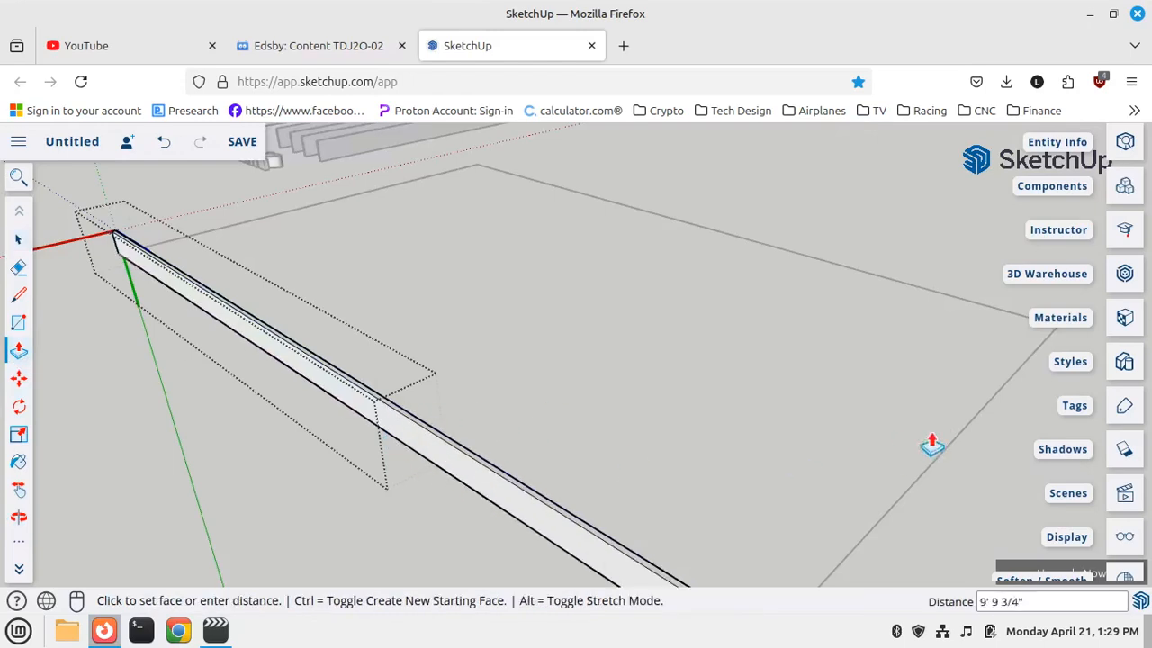
pyautogui.click(920, 456)
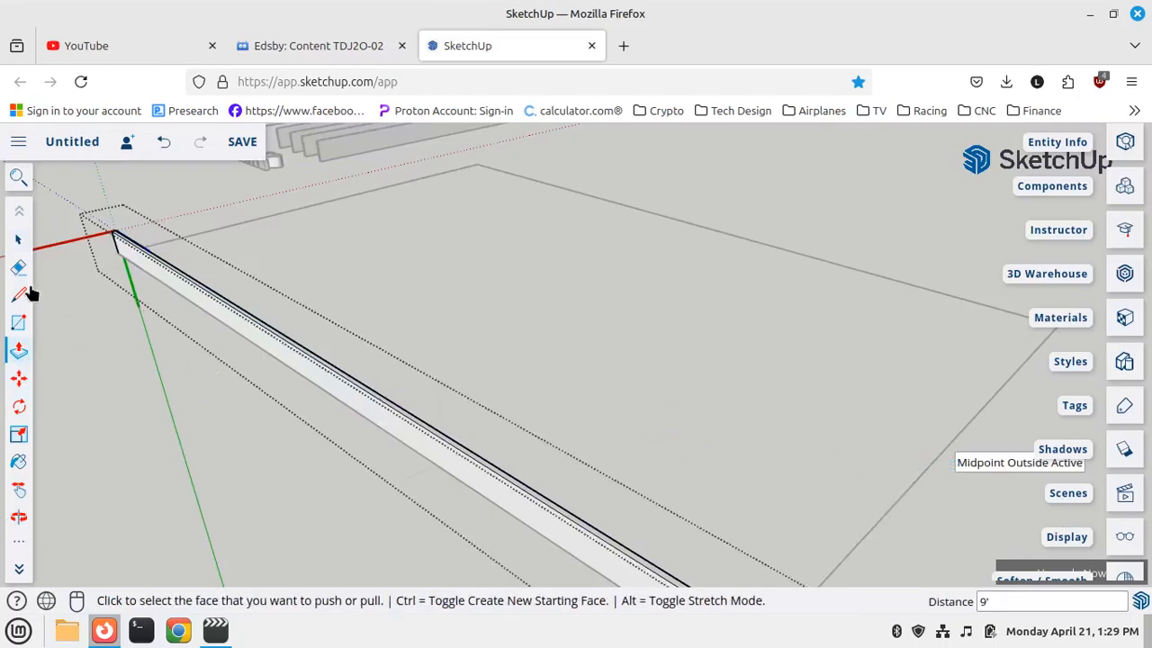
pyautogui.click(18, 239)
# Copy the extended 2x10 board 15' 10 1/2" across the deck, placing it just inside the opposite long edge with its outer corner on the outline's corner
pyautogui.scroll(-5, 807, 198)
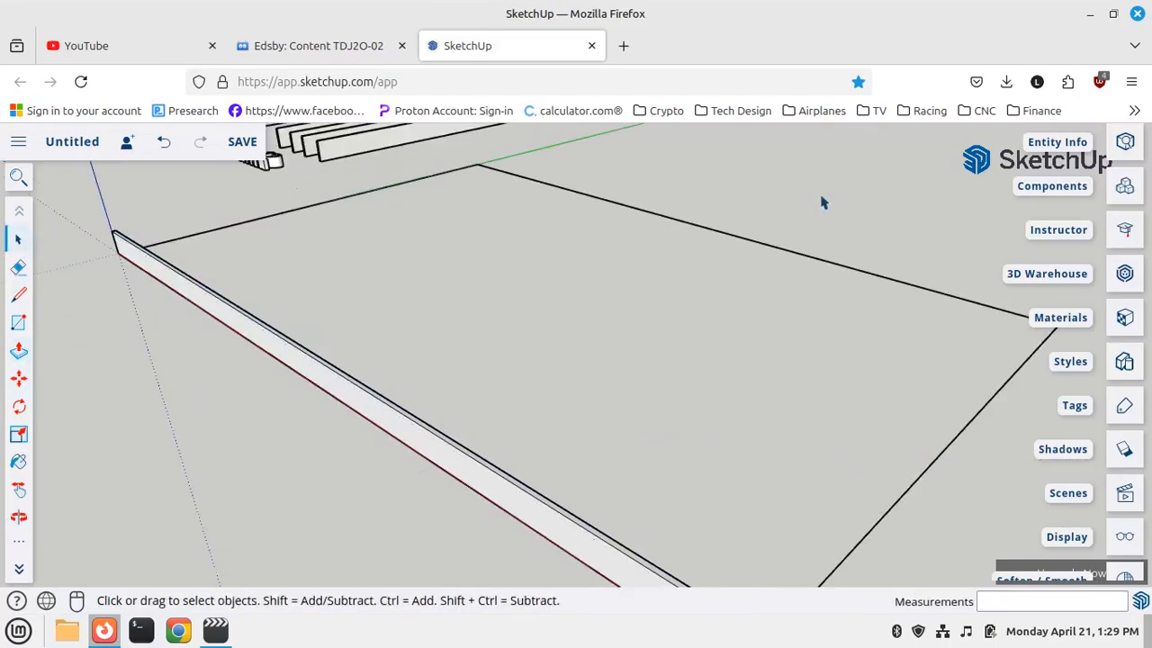
pyautogui.moveTo(168, 447); pyautogui.dragTo(78, 425, button='middle')
pyautogui.click(20, 378)
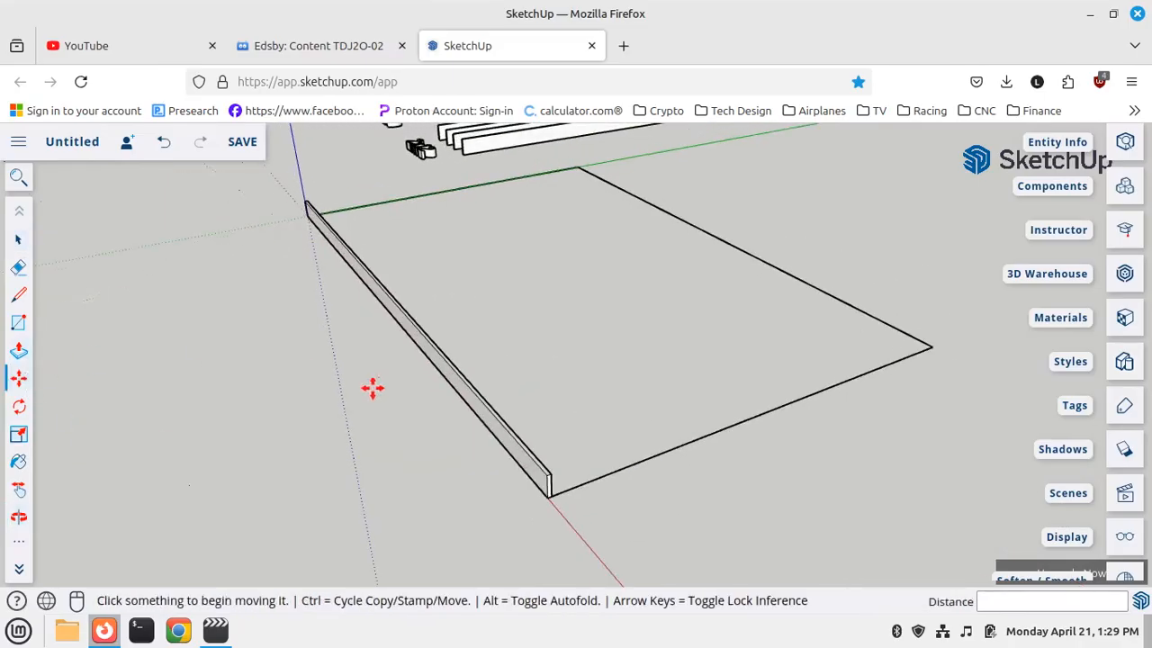
pyautogui.scroll(5, 567, 491)
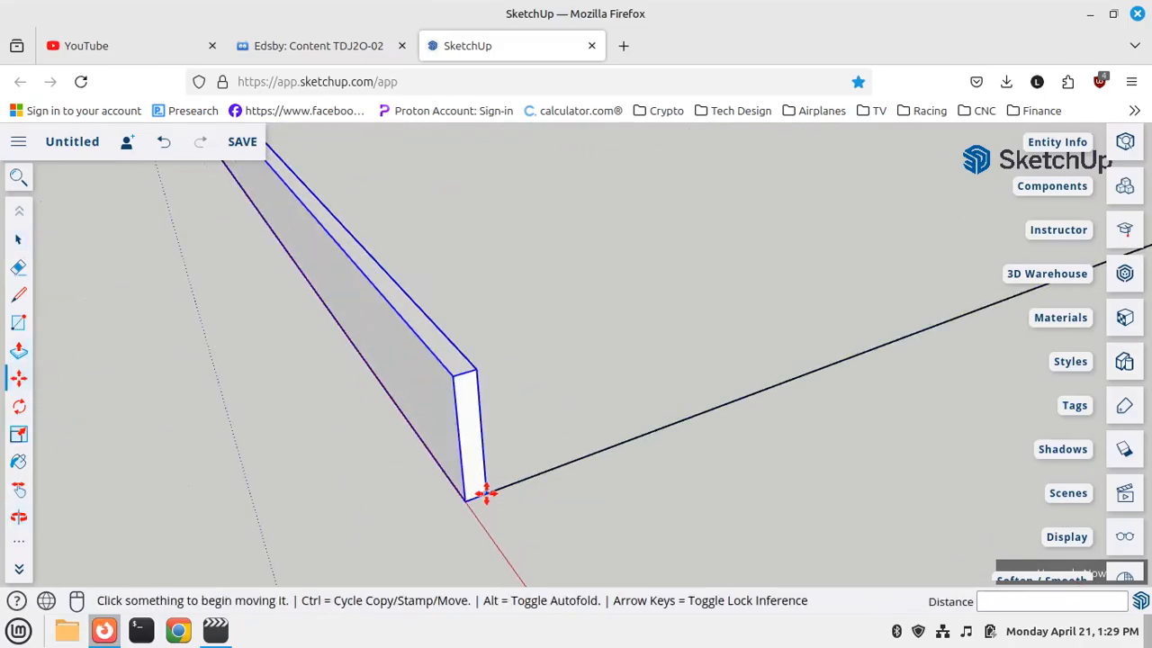
pyautogui.click(486, 493)
pyautogui.press('ctrl')
pyautogui.scroll(-5, 270, 486)
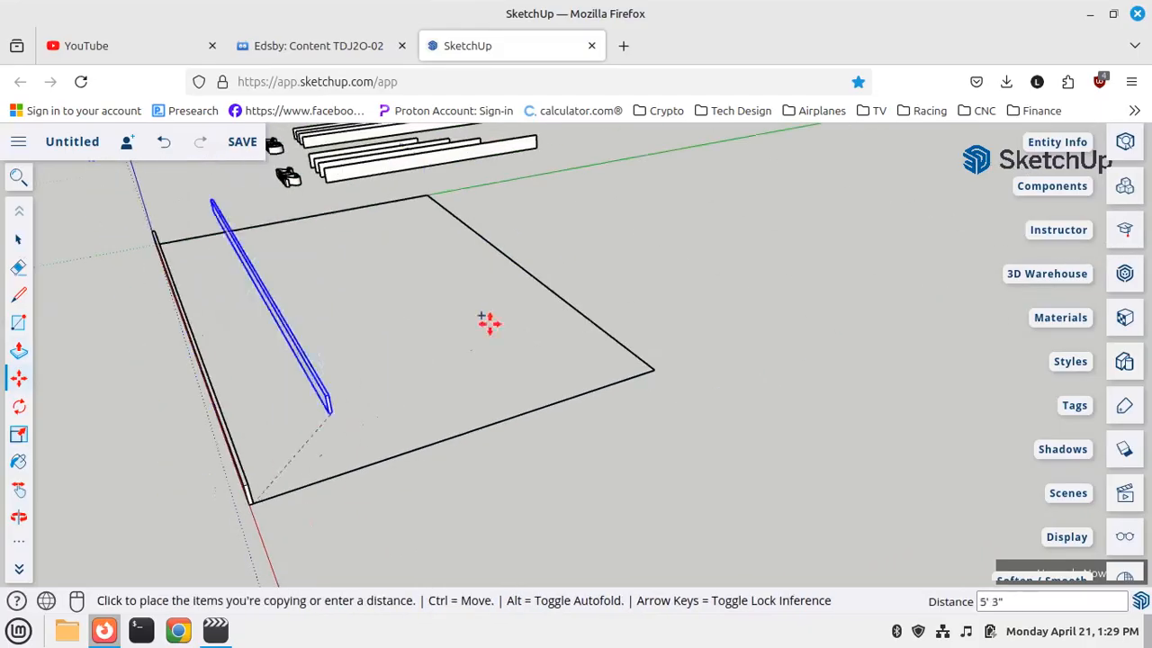
pyautogui.scroll(5, 663, 360)
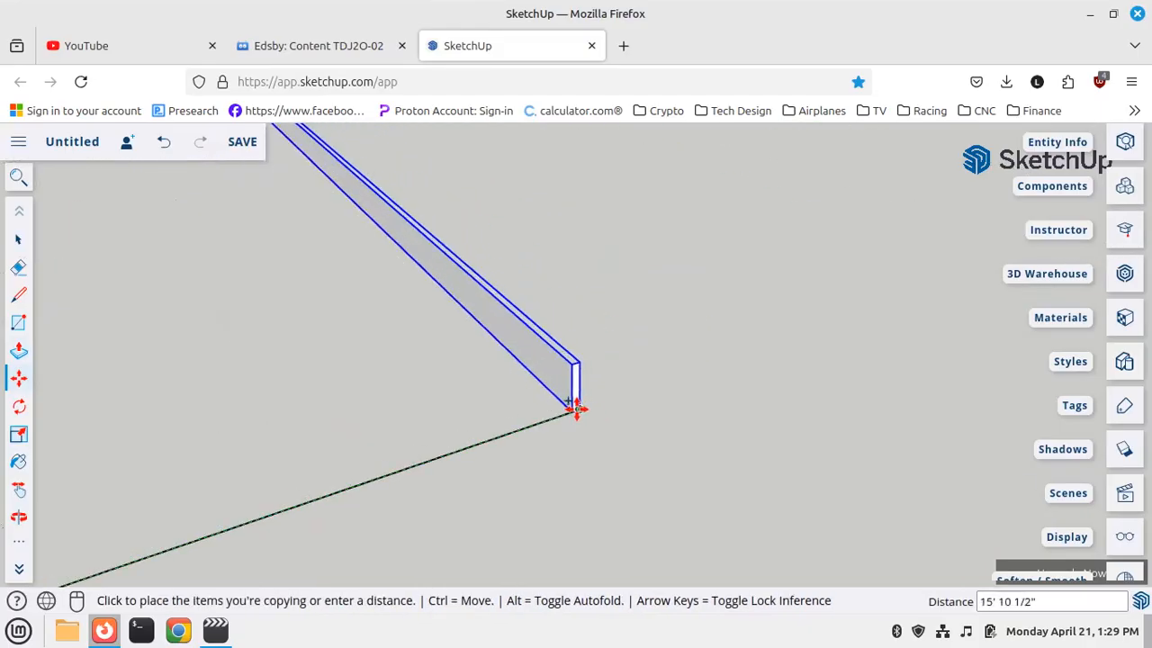
pyautogui.click(576, 410)
# Copy the longest 2x10 board from the lumber reference set into the open area beside the deck outline's short side at the origin
pyautogui.scroll(-5, 757, 451)
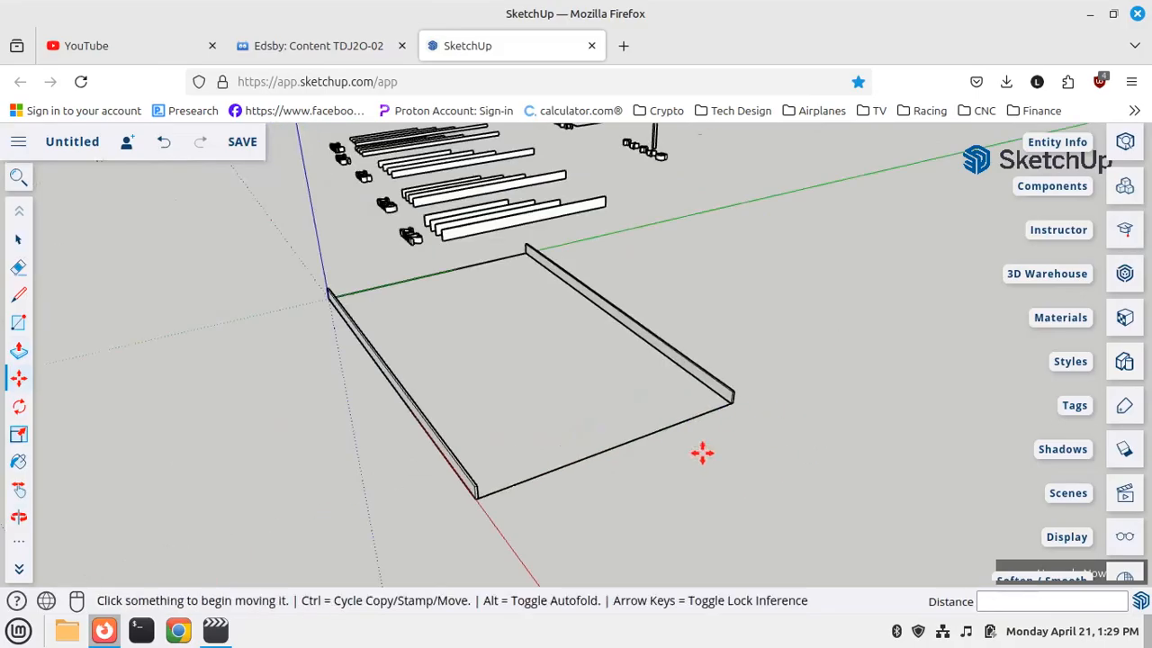
pyautogui.moveTo(597, 475); pyautogui.dragTo(837, 504, button='middle')
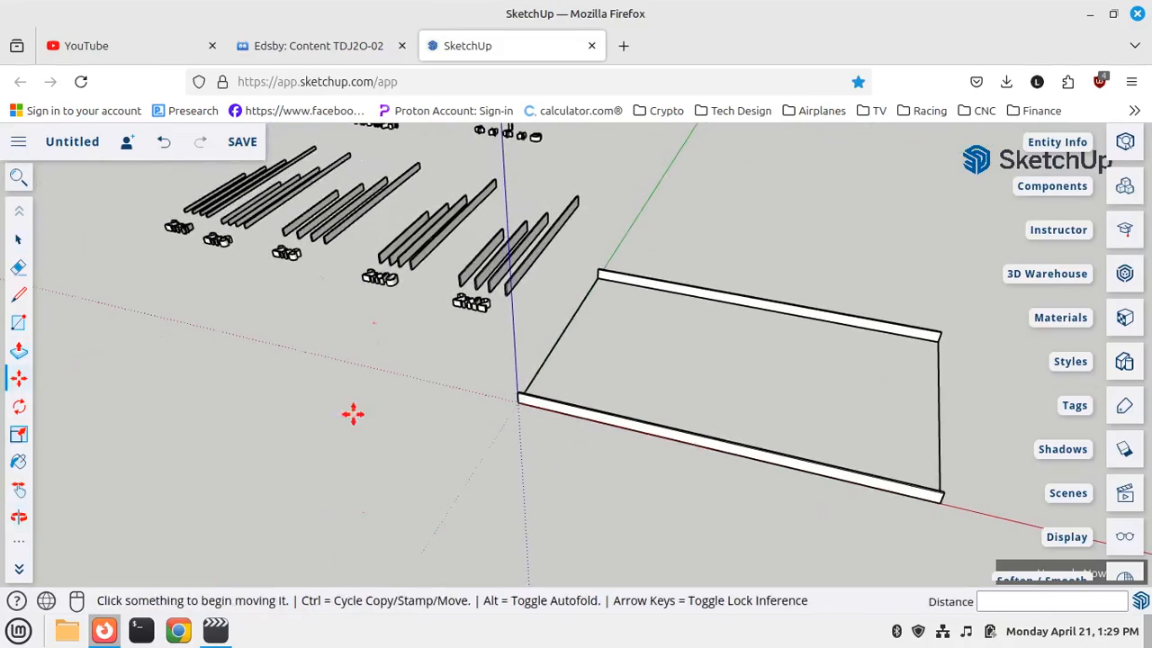
pyautogui.scroll(3, 355, 225)
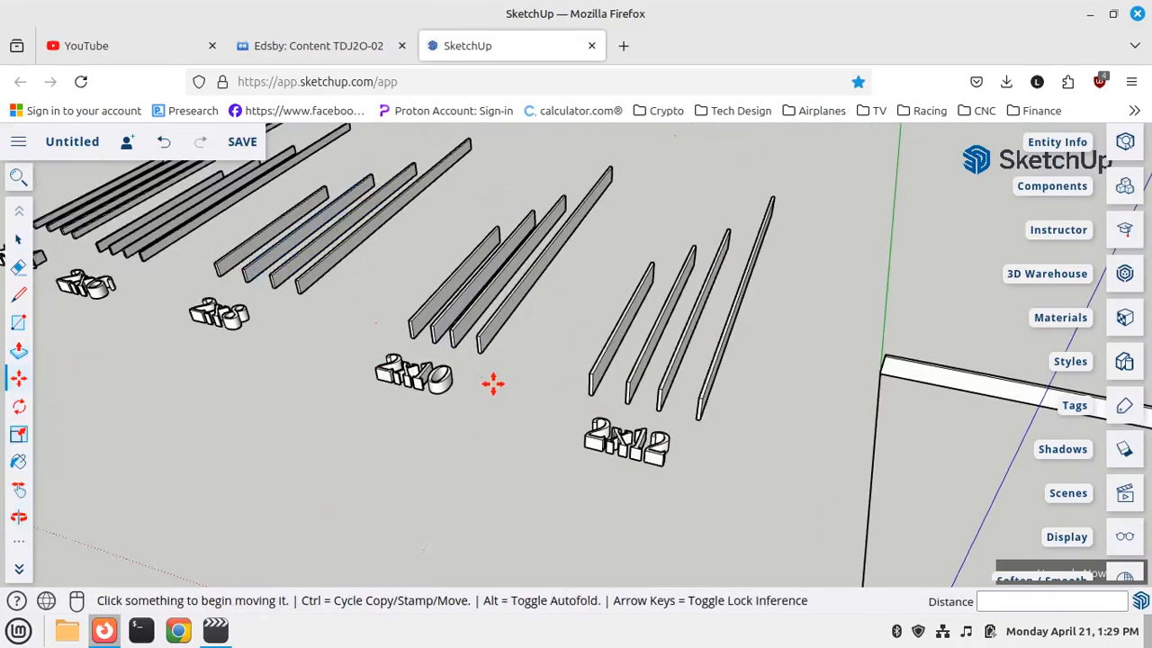
pyautogui.click(480, 351)
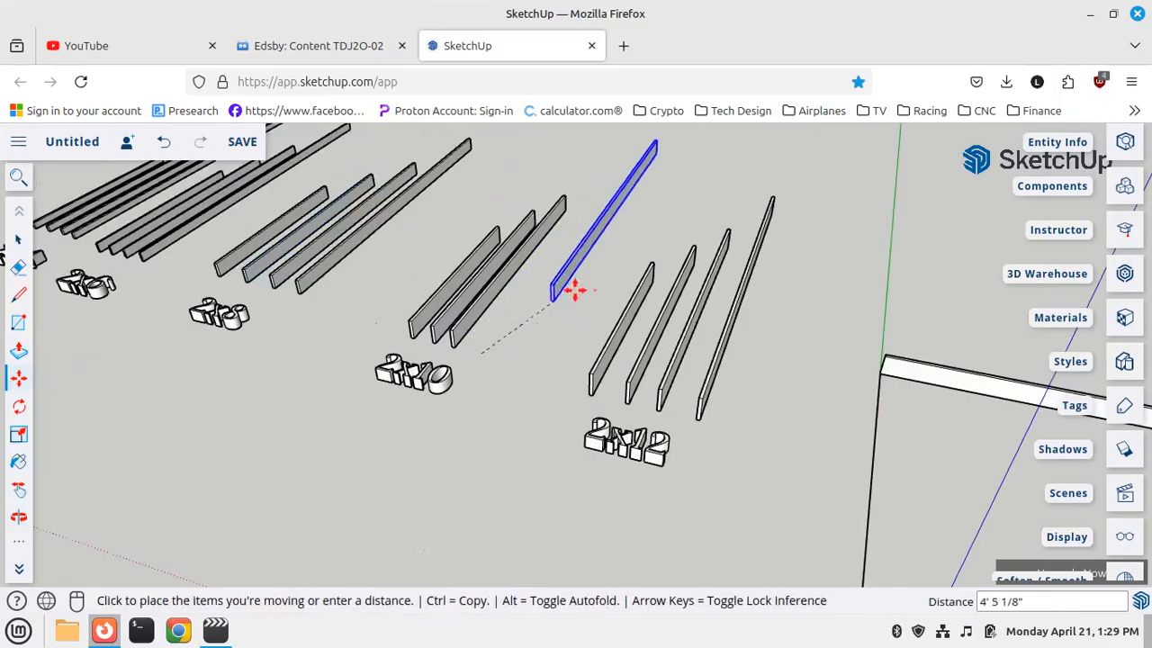
pyautogui.press('ctrl')
pyautogui.scroll(-3, 612, 270)
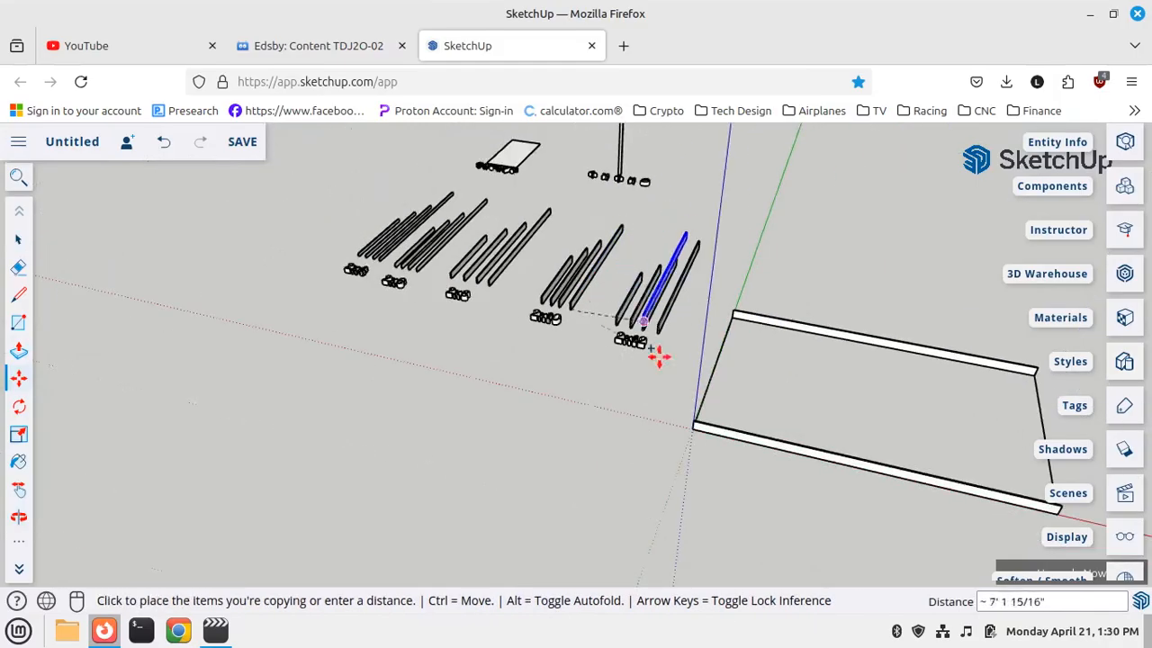
pyautogui.click(652, 423)
# Move the copied 2x10 by its bottom end corner onto the inner bottom corner of the long board at the origin, along the outline's short side
pyautogui.scroll(3, 642, 424)
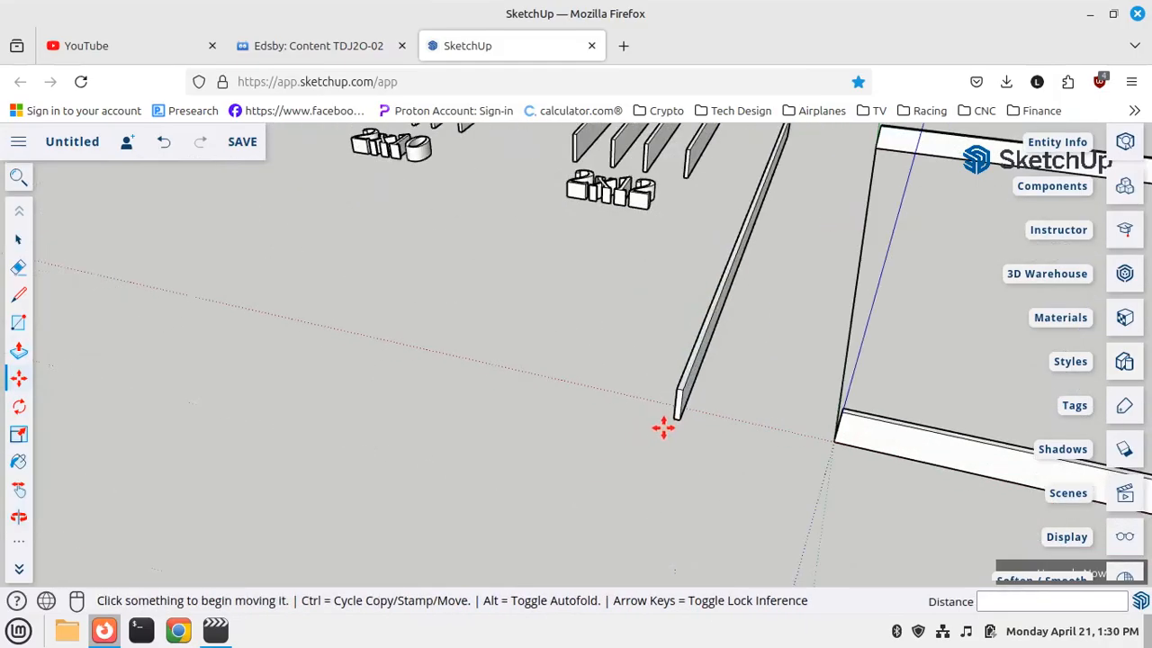
pyautogui.click(672, 413)
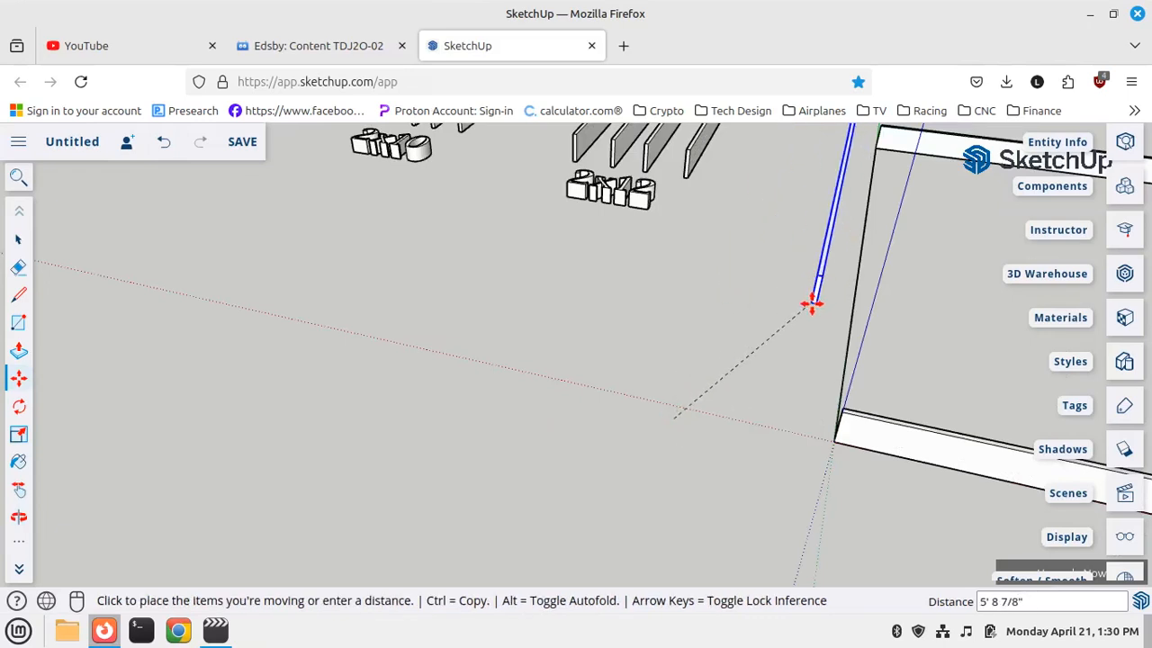
pyautogui.moveTo(812, 304); pyautogui.dragTo(941, 304, button='middle')
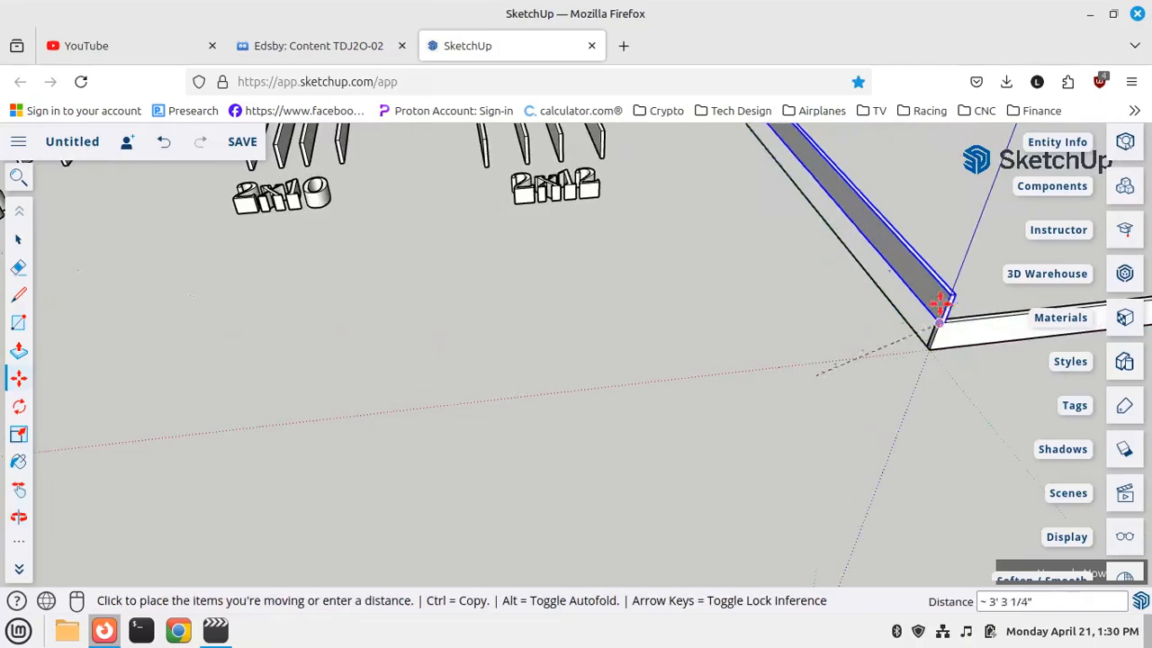
pyautogui.scroll(6, 940, 304)
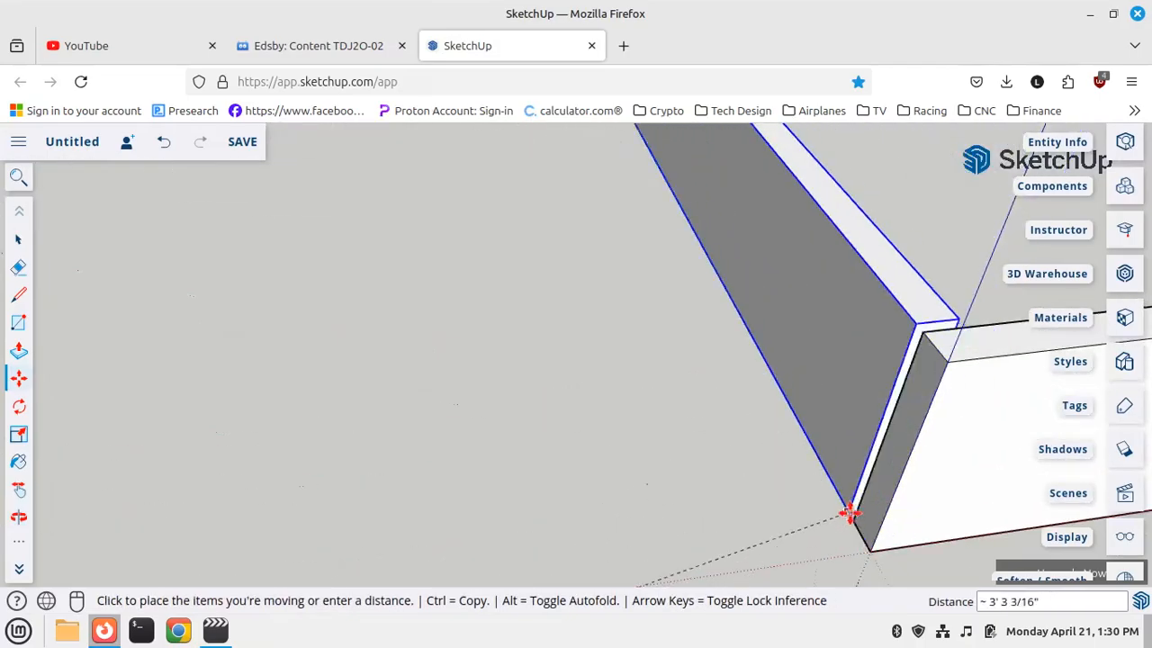
pyautogui.click(851, 516)
pyautogui.scroll(-2, 758, 454)
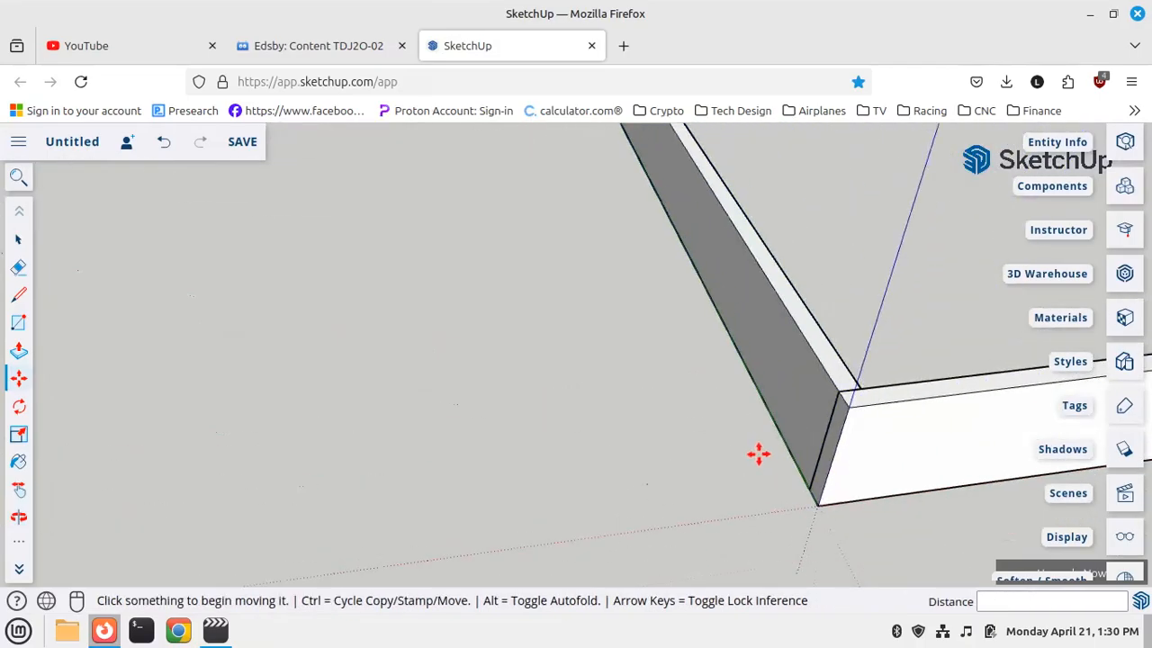
# Open the short-side 2x10 component for editing at its far end, where it runs past the opposite long board
pyautogui.scroll(-5, 758, 453)
pyautogui.moveTo(636, 406); pyautogui.dragTo(867, 453, button='middle')
pyautogui.click(18, 239)
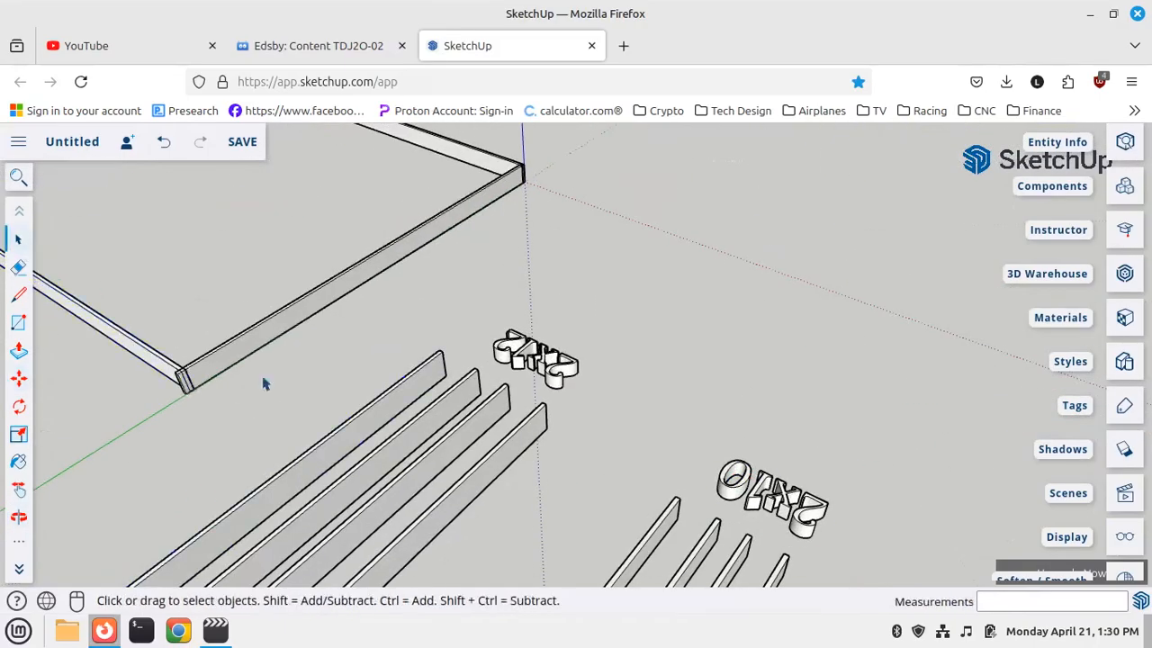
pyautogui.scroll(6, 186, 414)
pyautogui.click(219, 352)
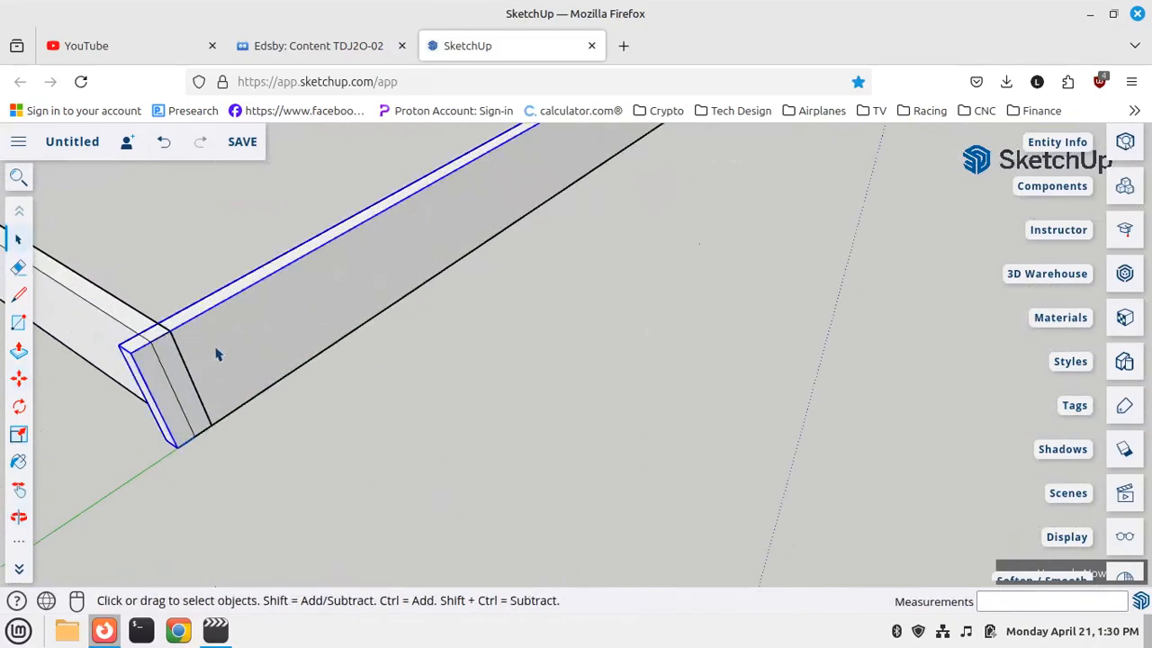
pyautogui.rightClick(216, 354)
pyautogui.click(256, 338)
pyautogui.rightClick(227, 351)
pyautogui.click(260, 309)
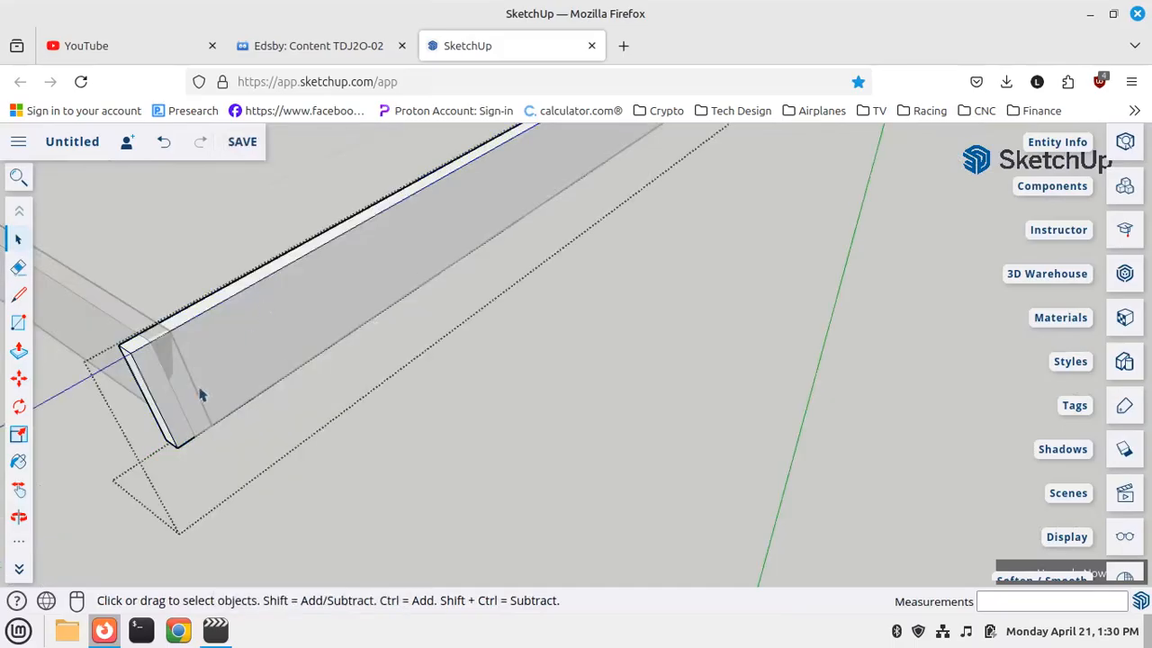
# Draw a 1 1/2" line across the board's top at the long board's outer face and Push/Pull the overhanging piece away
pyautogui.click(20, 295)
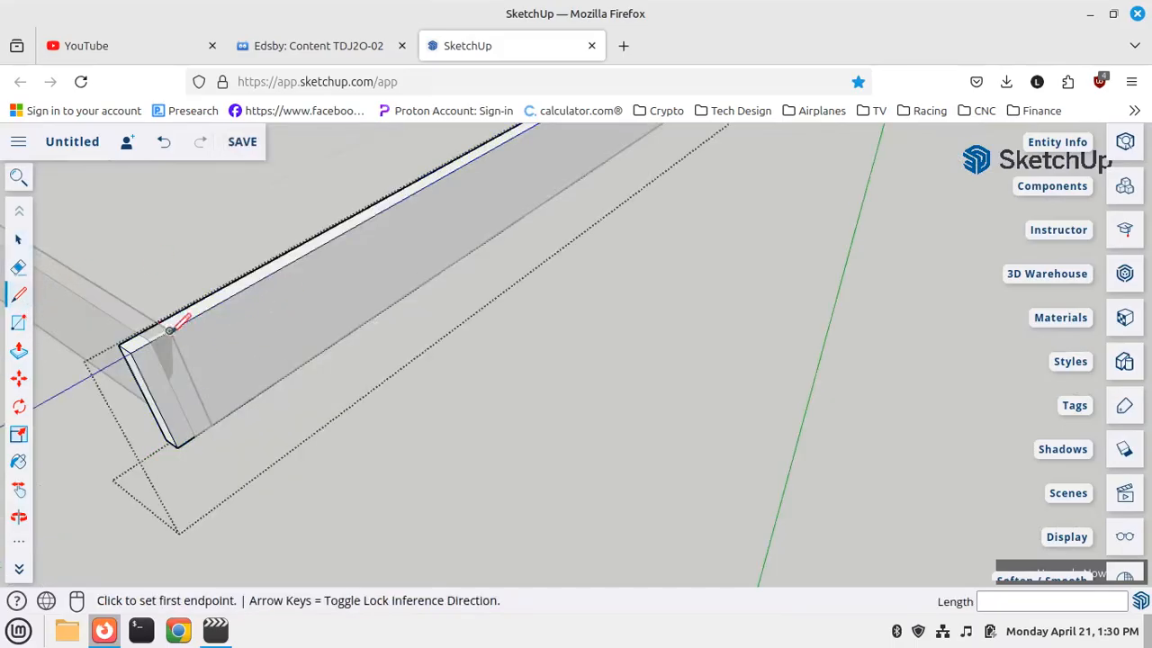
pyautogui.click(138, 334)
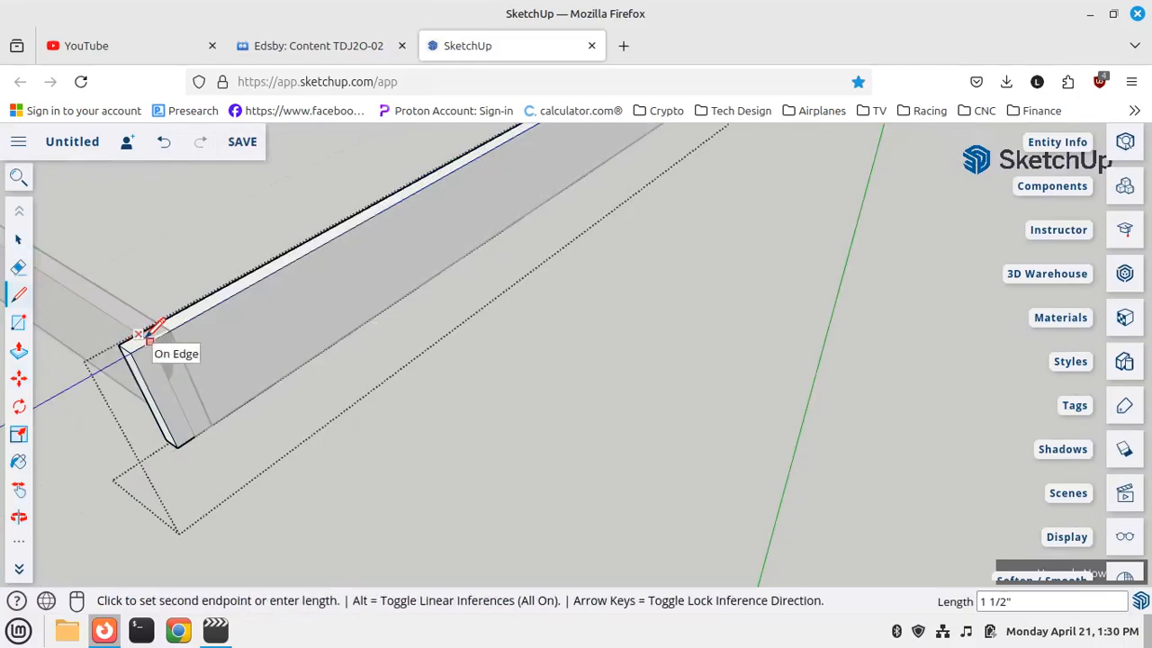
pyautogui.click(148, 341)
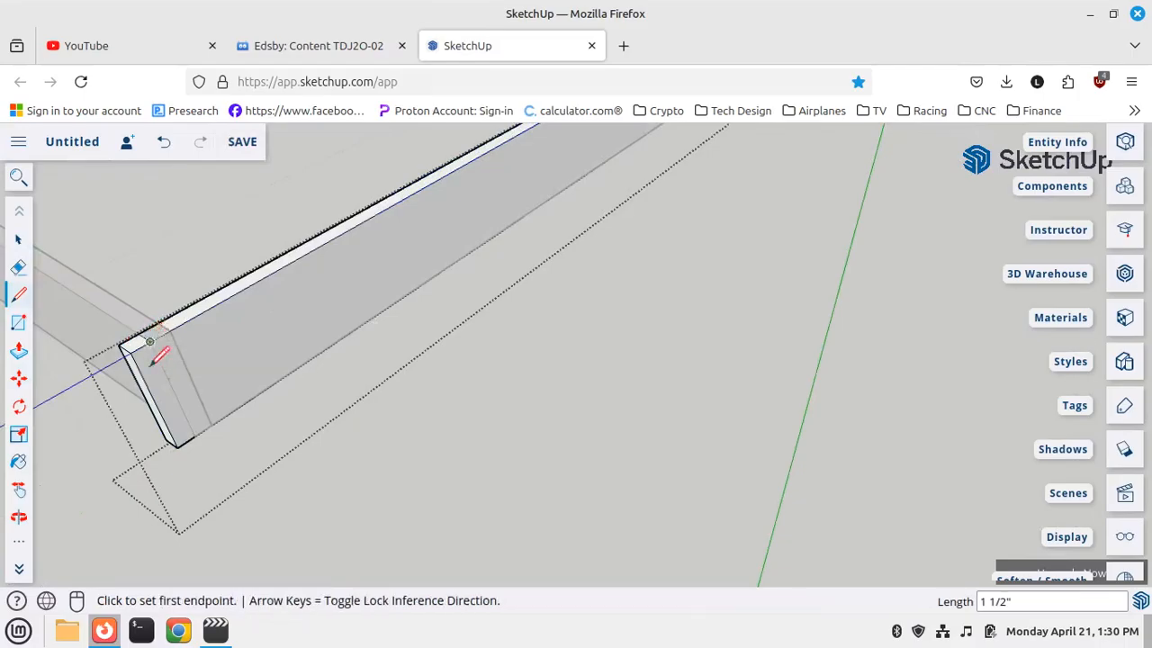
pyautogui.click(19, 351)
pyautogui.click(135, 358)
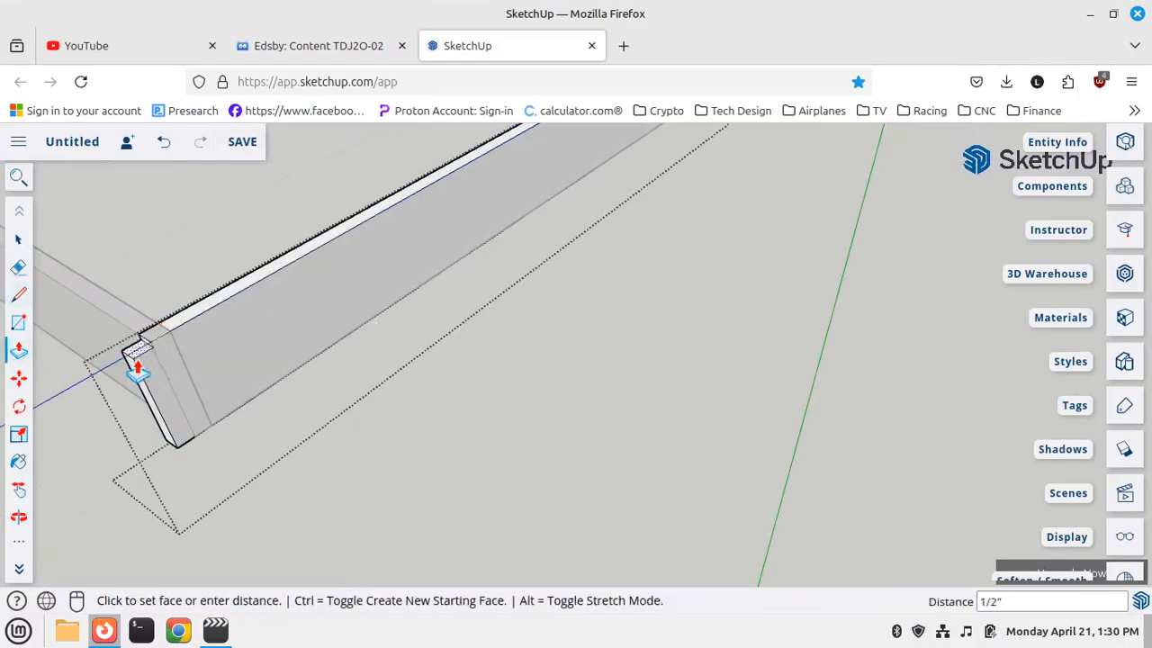
pyautogui.click(178, 477)
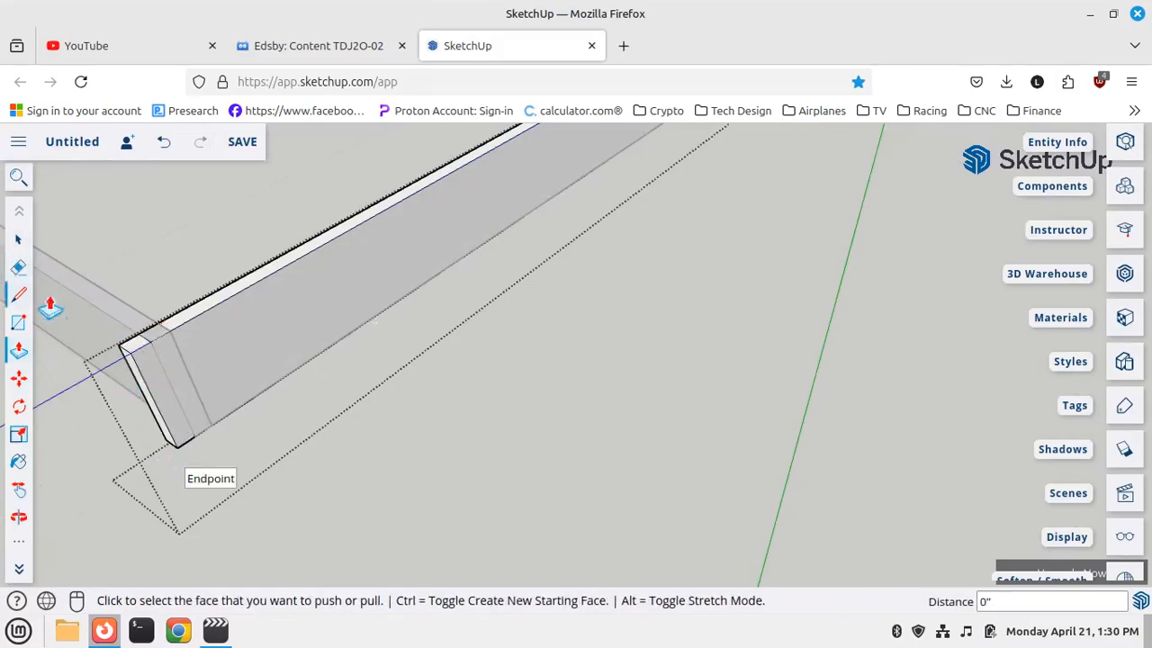
pyautogui.click(135, 356)
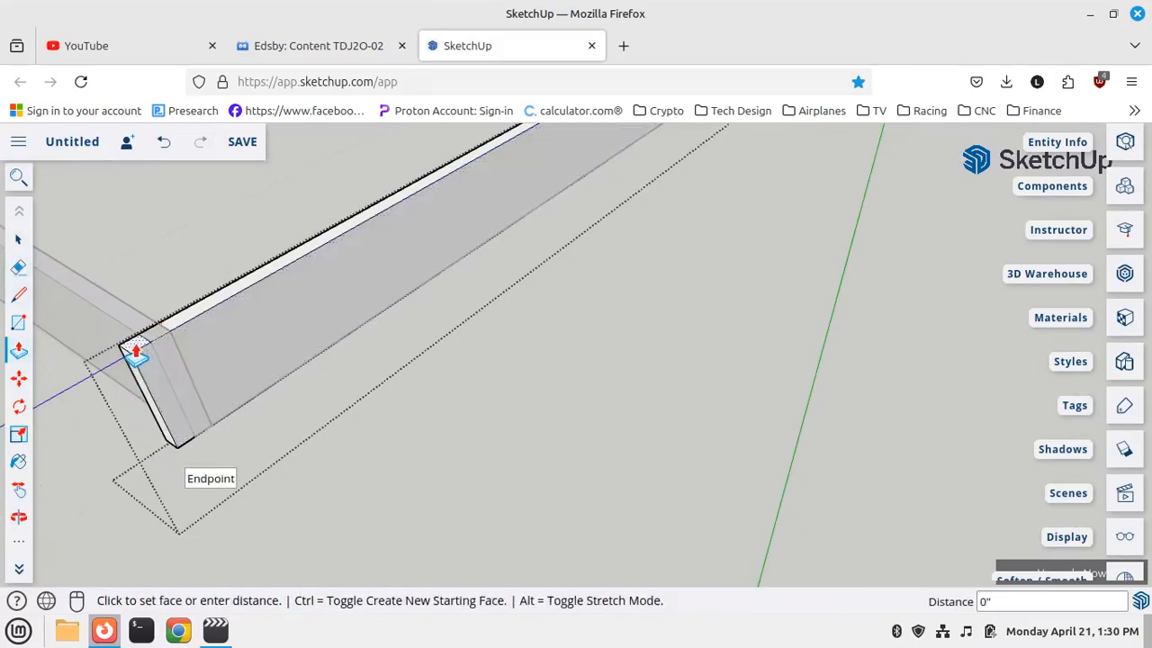
pyautogui.click(164, 486)
# Draw a 9 1/2" line down the board's side at the long board's inner face, Push/Pull the overlapping end away, and close the component
pyautogui.click(20, 299)
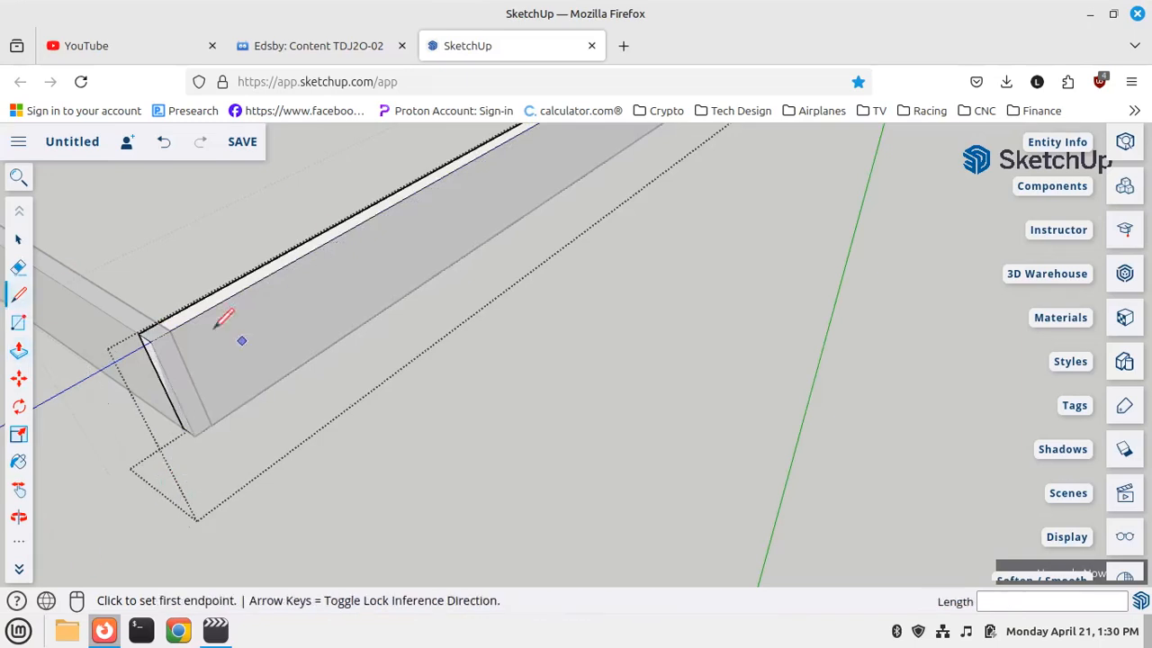
pyautogui.click(169, 330)
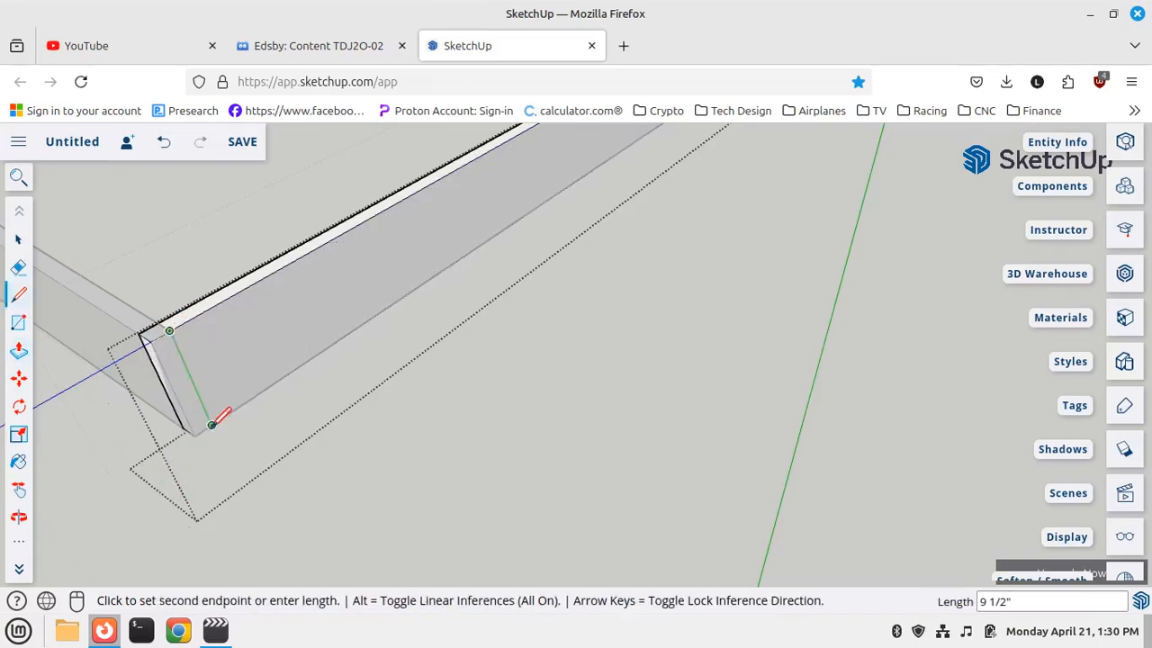
pyautogui.click(211, 424)
pyautogui.click(18, 351)
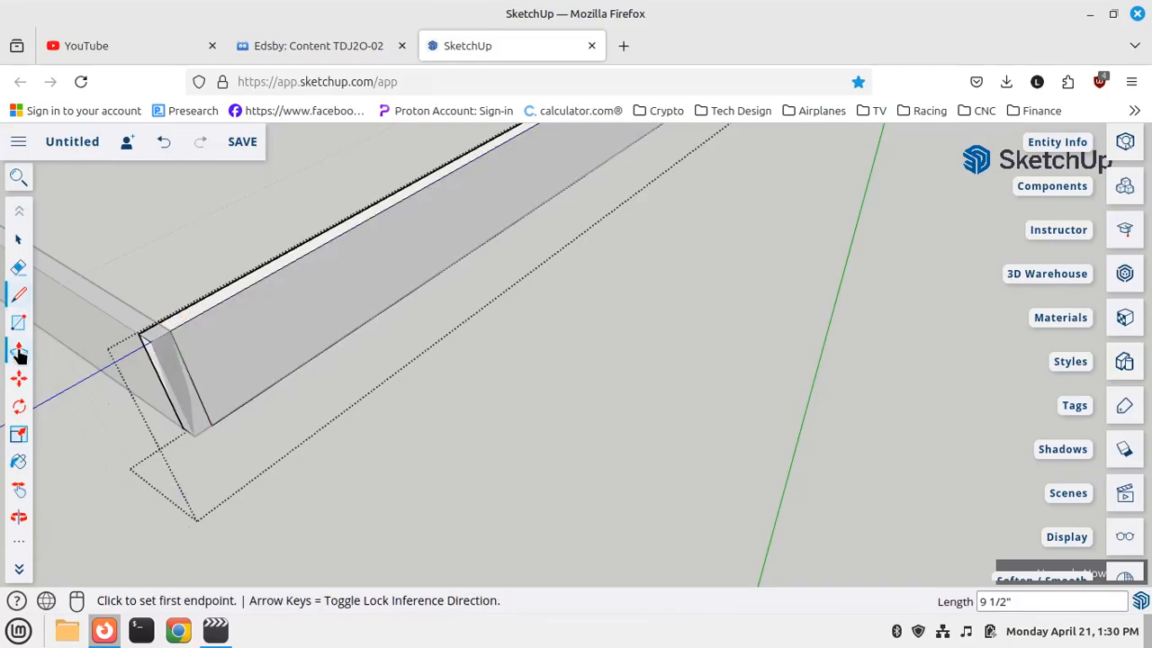
pyautogui.click(198, 421)
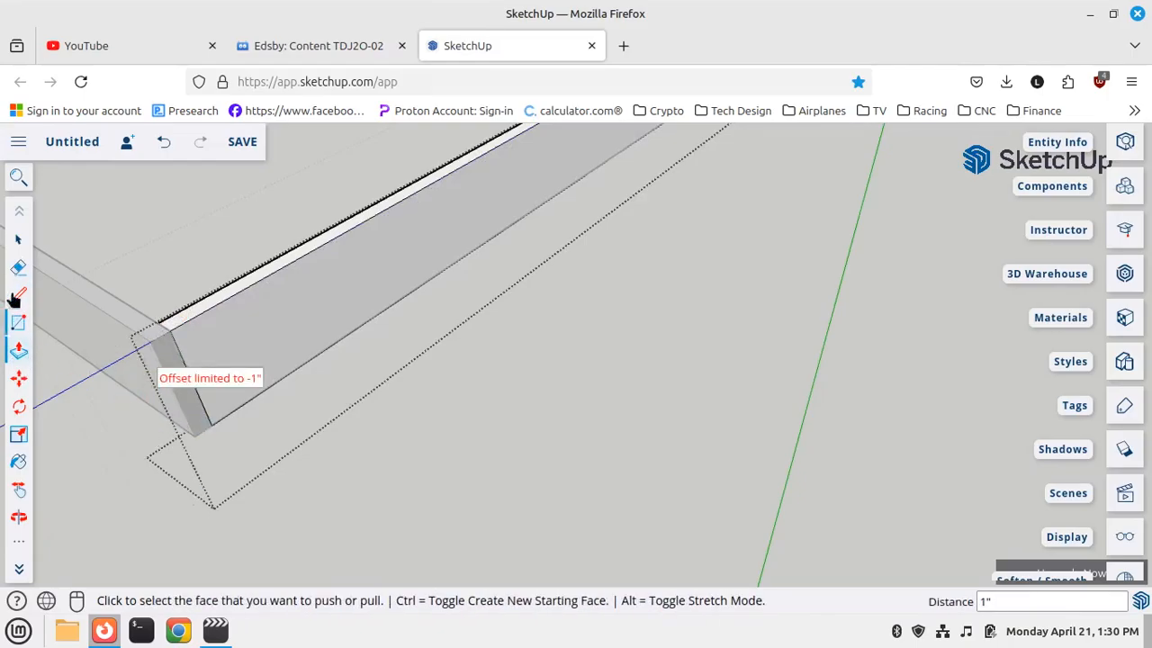
pyautogui.click(18, 240)
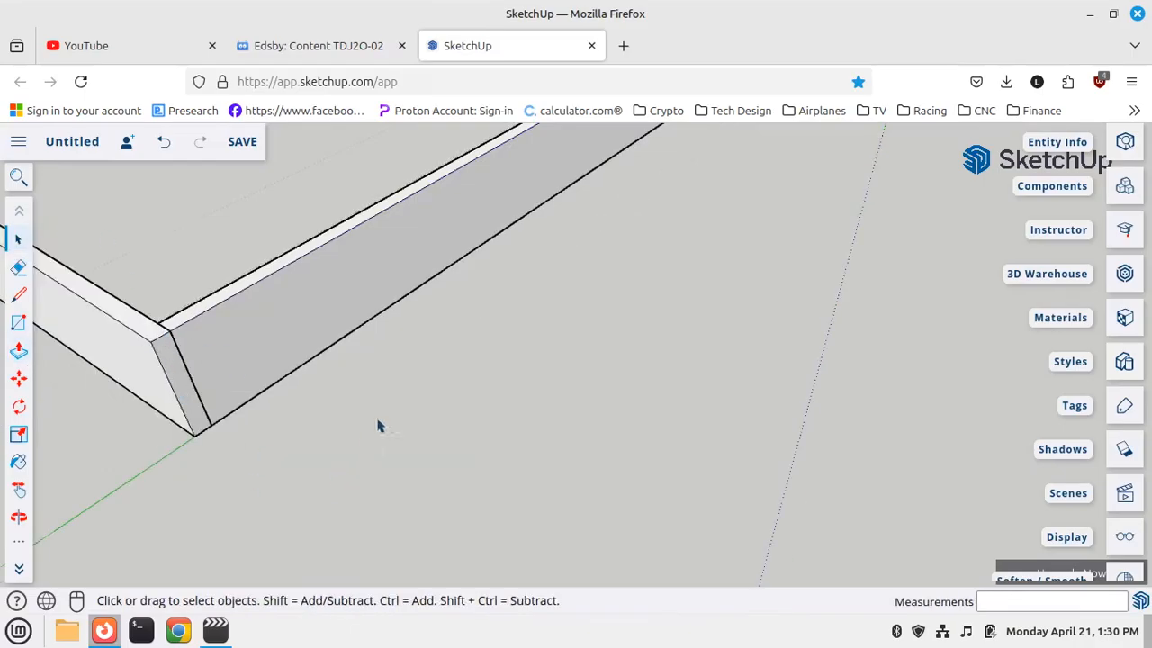
# Examine how the trimmed short-side board meets both long boards, and check the side of the frame still open
pyautogui.scroll(-5, 378, 425)
pyautogui.moveTo(634, 309); pyautogui.dragTo(403, 283, button='middle')
pyautogui.scroll(-6, 315, 295)
pyautogui.moveTo(601, 358); pyautogui.dragTo(457, 327, button='middle')
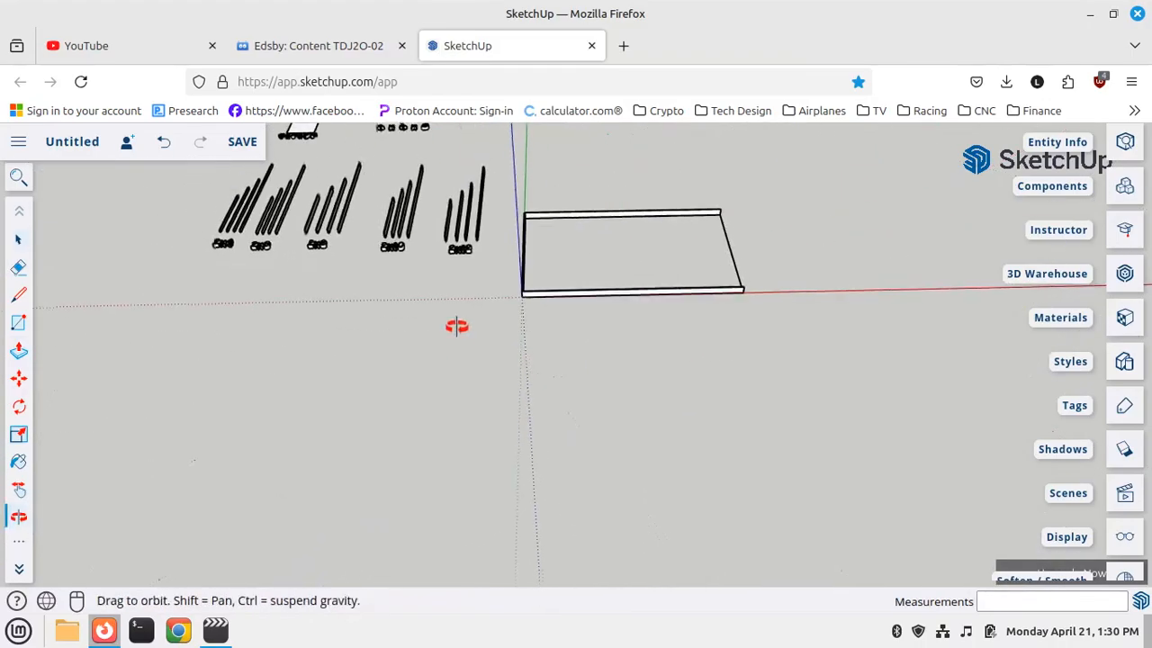
pyautogui.scroll(5, 535, 278)
pyautogui.moveTo(501, 372); pyautogui.dragTo(581, 279, button='middle')
pyautogui.moveTo(516, 333); pyautogui.dragTo(711, 396, button='middle')
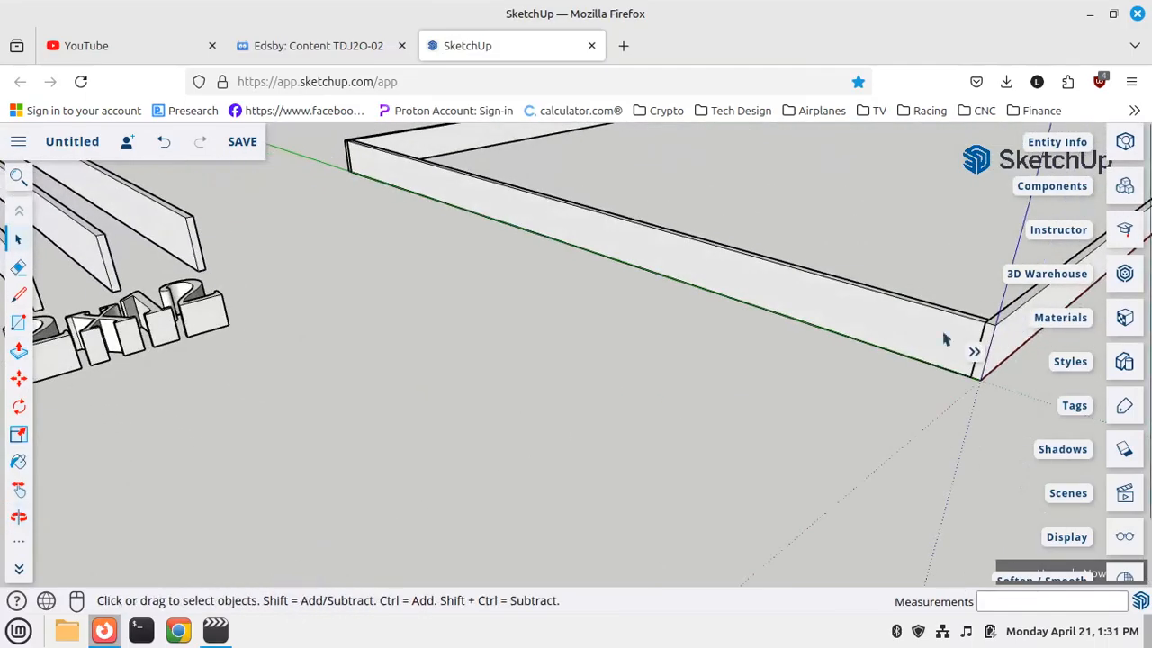
pyautogui.scroll(-5, 467, 436)
pyautogui.moveTo(491, 415); pyautogui.dragTo(257, 449, button='middle')
pyautogui.scroll(-3, 303, 396)
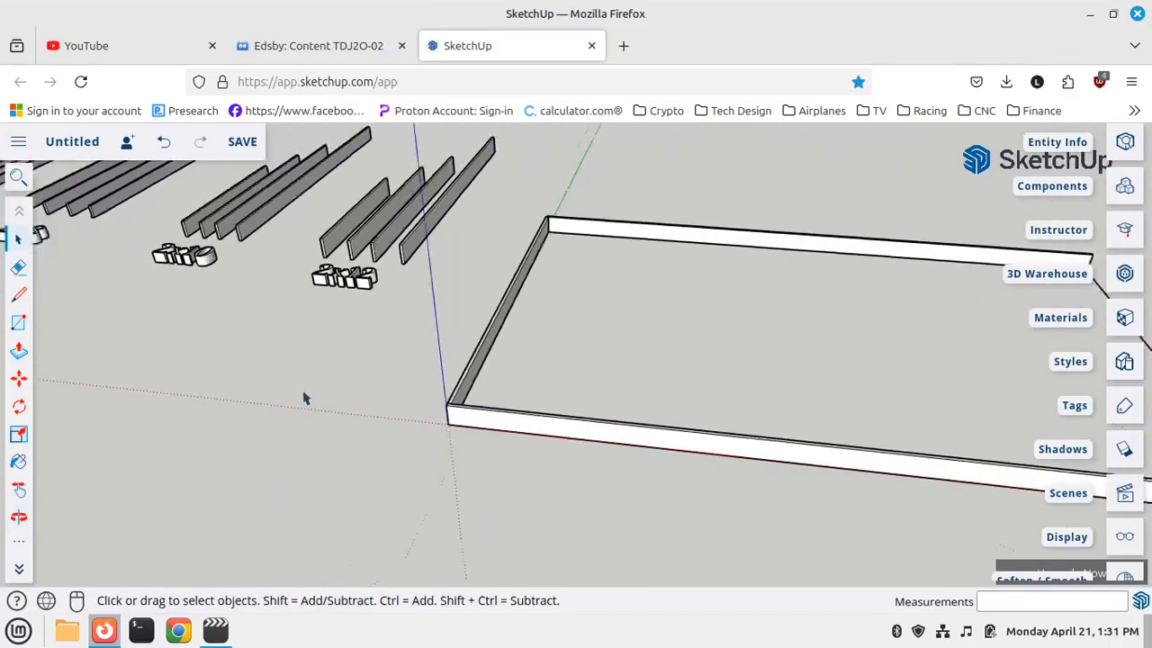
pyautogui.scroll(-3, 255, 429)
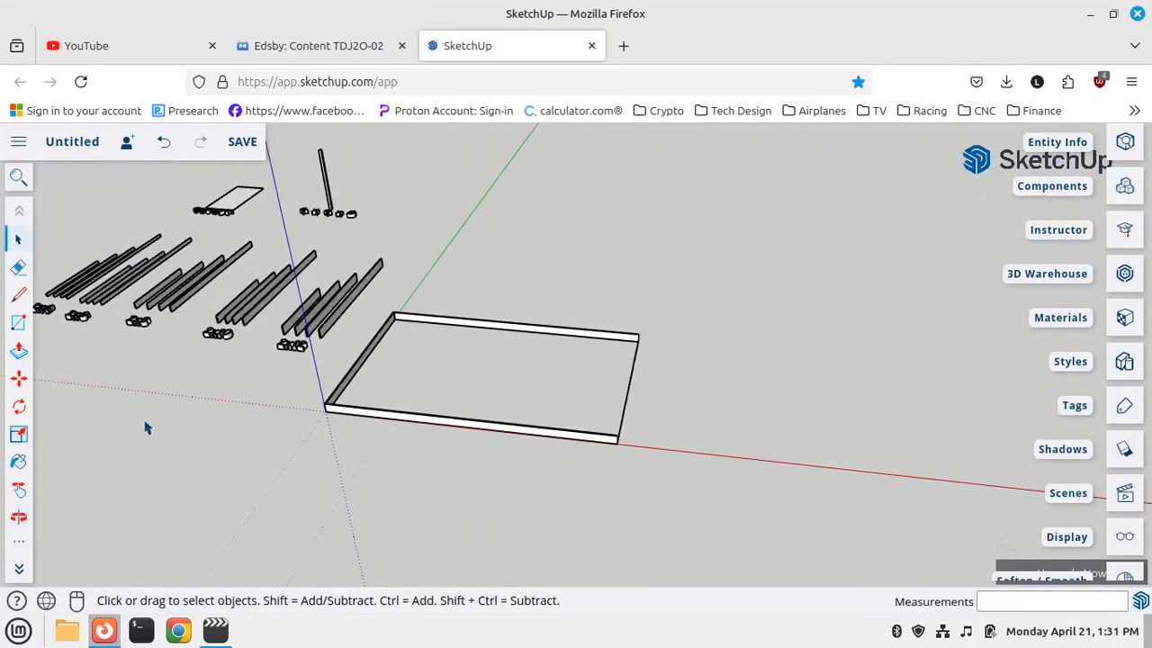
pyautogui.scroll(-2, 147, 427)
pyautogui.moveTo(526, 509); pyautogui.dragTo(401, 537, button='middle')
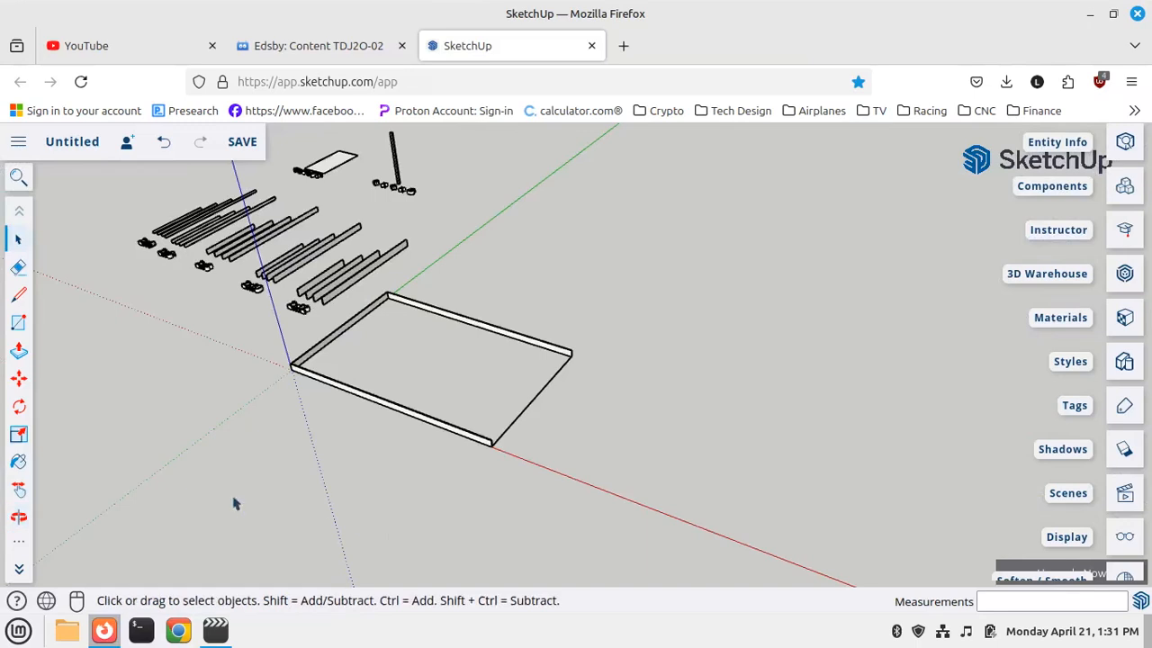
# Copy the trimmed short-side board 24' 10 1/2" along the red axis to close the far short end between the two long boards
pyautogui.scroll(1, 117, 352)
pyautogui.click(19, 378)
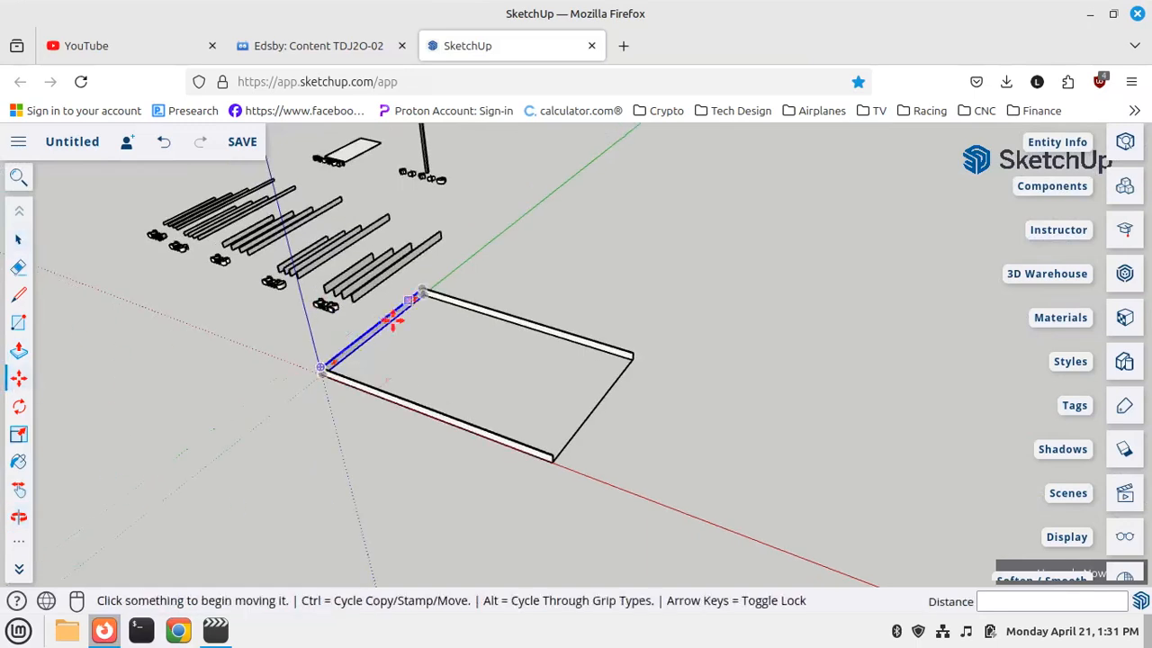
pyautogui.scroll(4, 333, 362)
pyautogui.scroll(3, 330, 363)
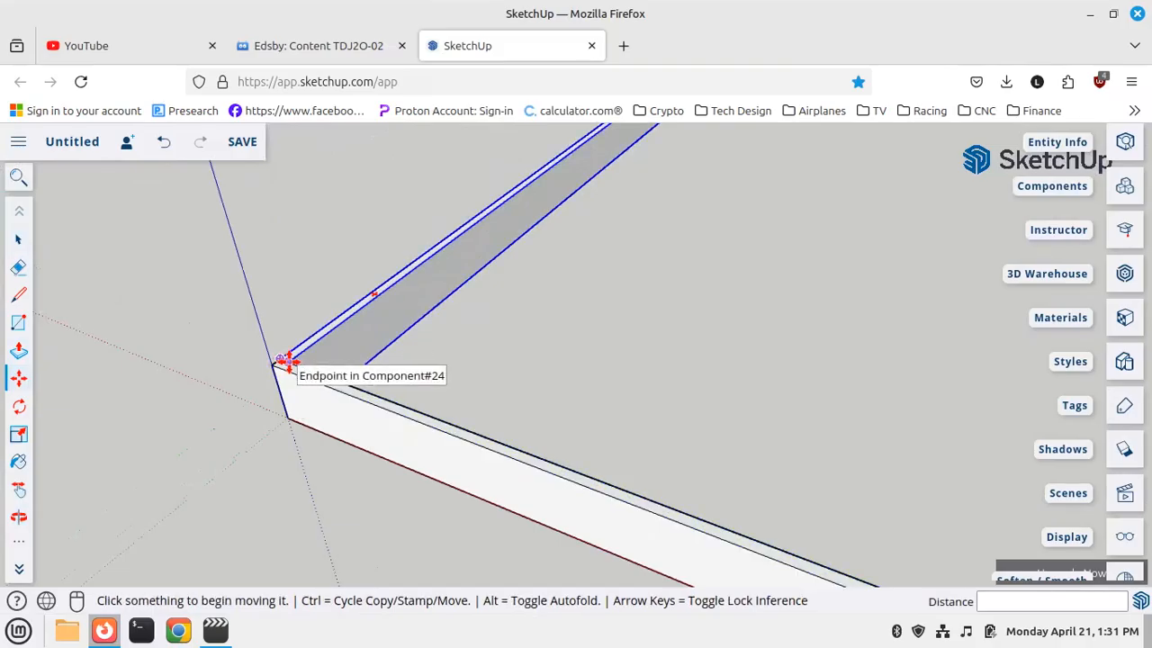
pyautogui.click(287, 360)
pyautogui.press('ctrl')
pyautogui.scroll(-4, 11, 330)
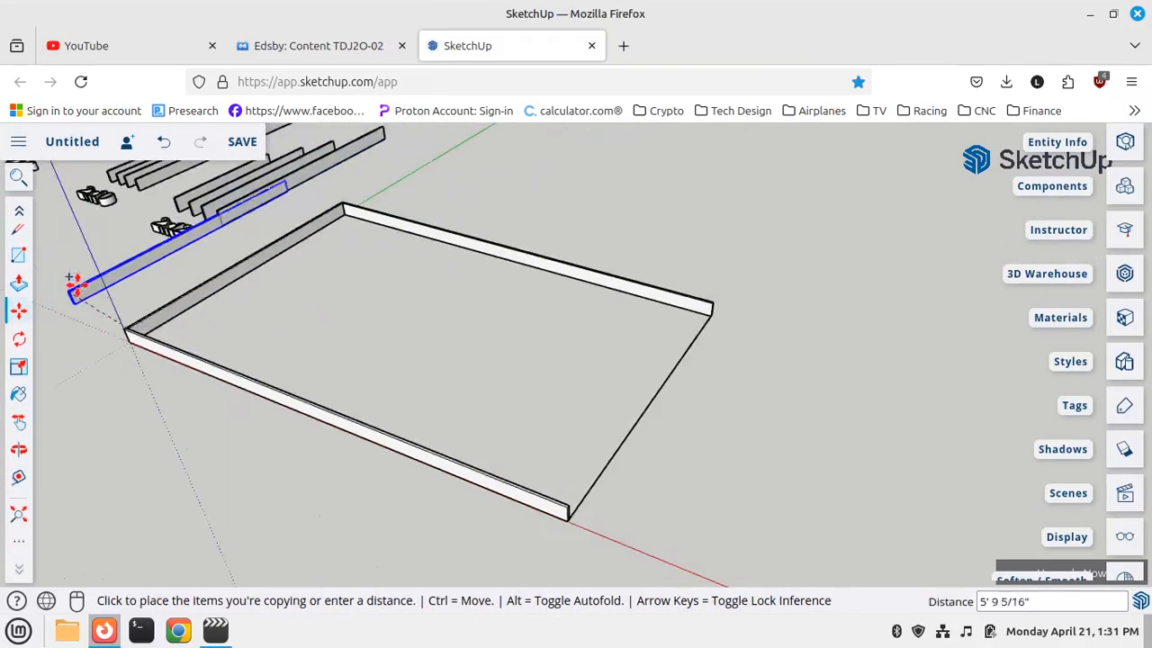
pyautogui.scroll(4, 383, 392)
pyautogui.scroll(4, 378, 396)
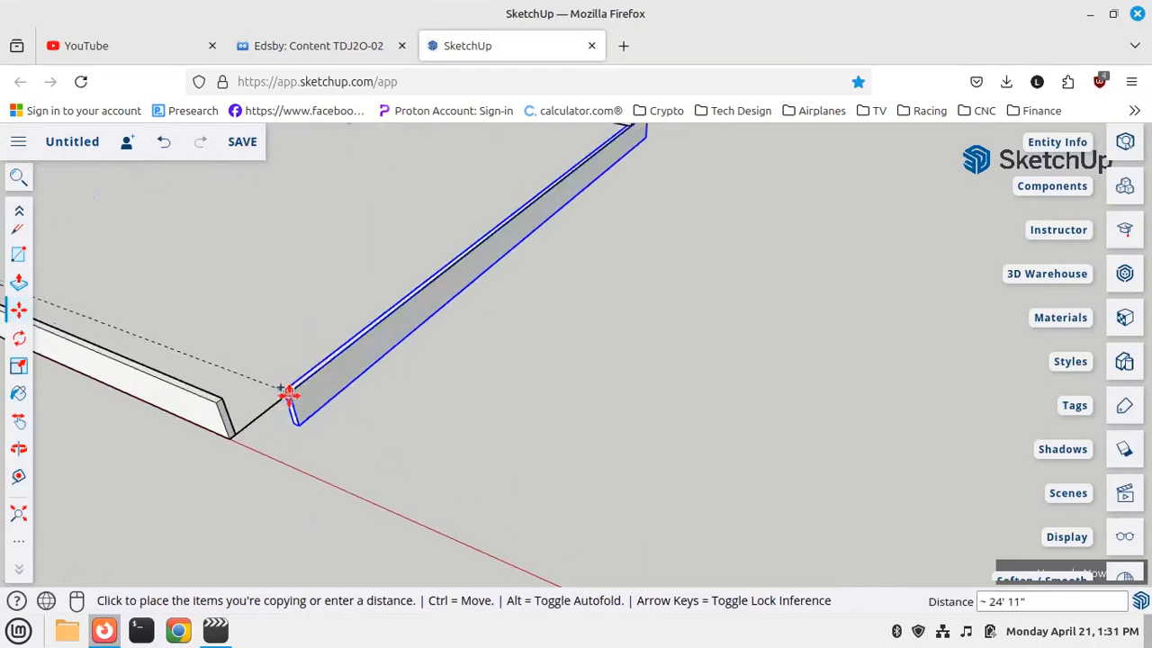
pyautogui.click(225, 396)
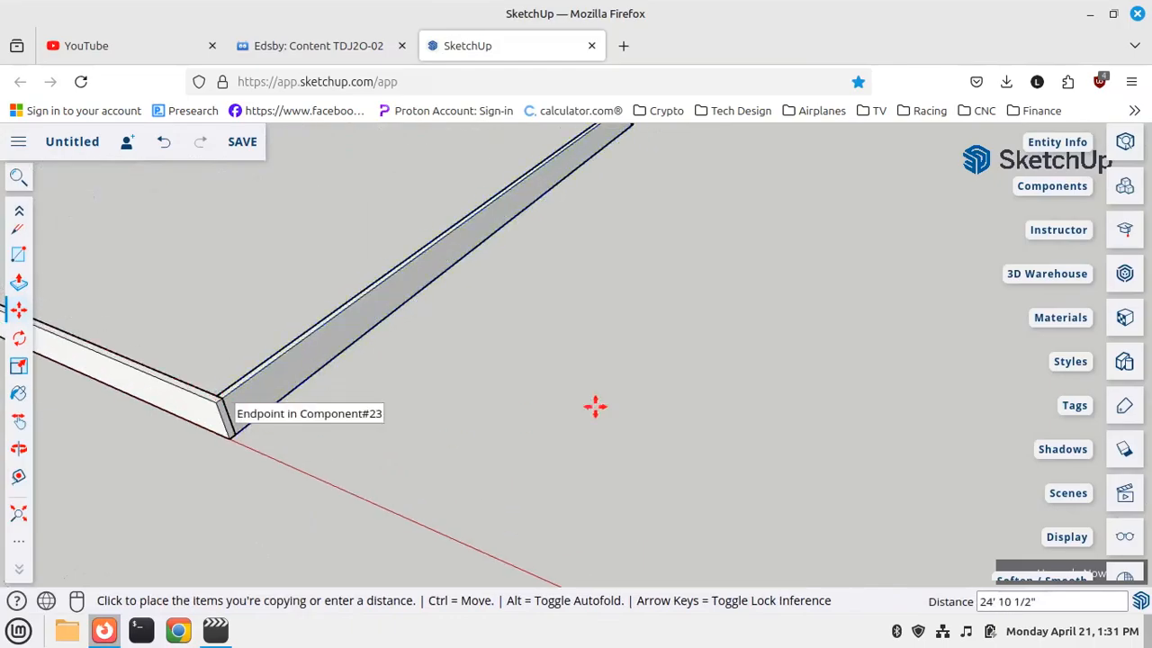
pyautogui.scroll(-5, 670, 423)
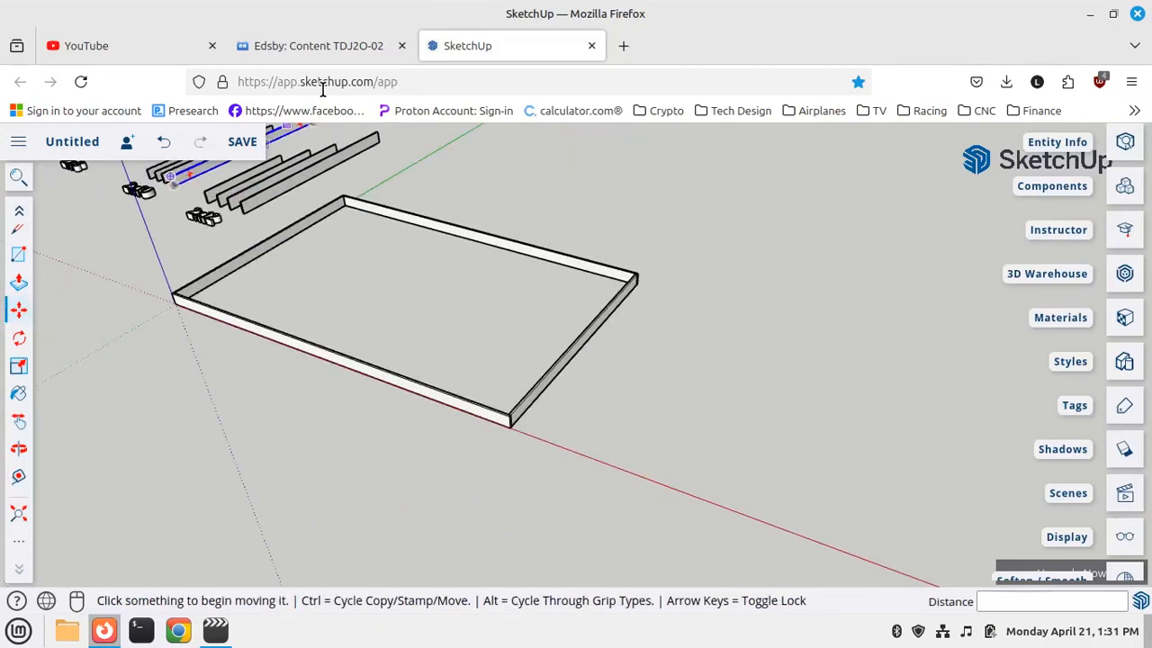
# Check the example joist layout in the Edsby assignment document, and return to the SketchUp model
pyautogui.click(350, 49)
pyautogui.scroll(-5, 639, 423)
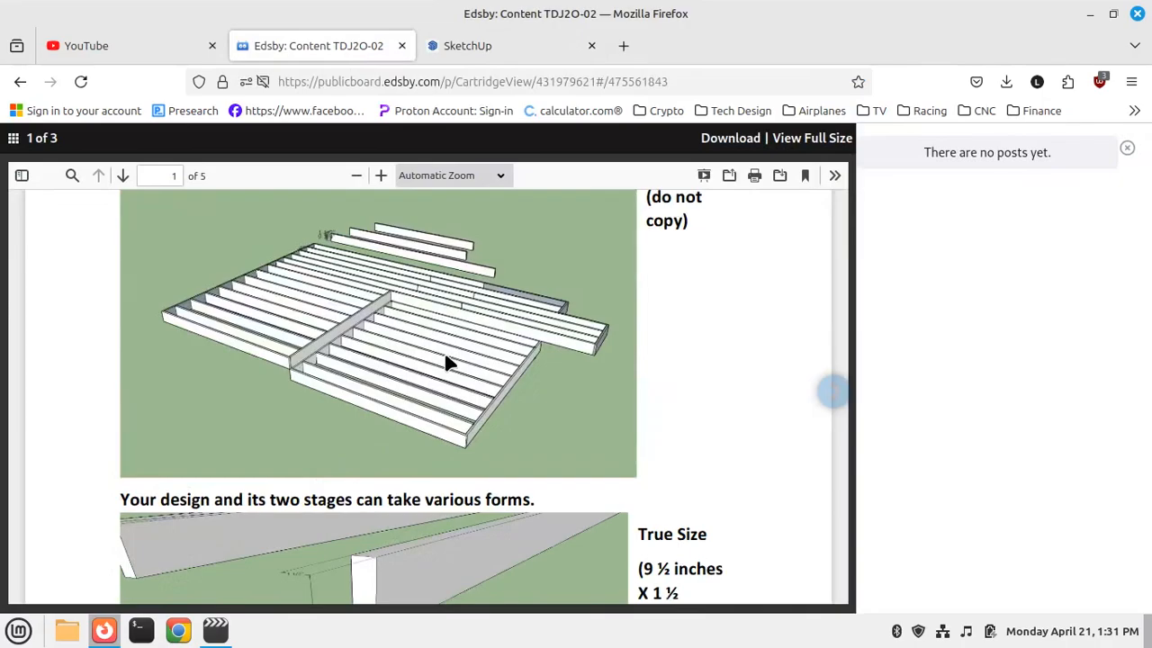
pyautogui.click(492, 57)
# Place a Tape Measure guide 10' from the red-axis corner along the outer top edge of the short board at the 25' end
pyautogui.moveTo(516, 275)
pyautogui.mouseDown(button='middle')
pyautogui.moveTo(519, 337)
pyautogui.moveTo(606, 430)
pyautogui.moveTo(568, 419)
pyautogui.moveTo(640, 391)
pyautogui.moveTo(796, 383)
pyautogui.mouseUp(button='middle')
pyautogui.press('m')
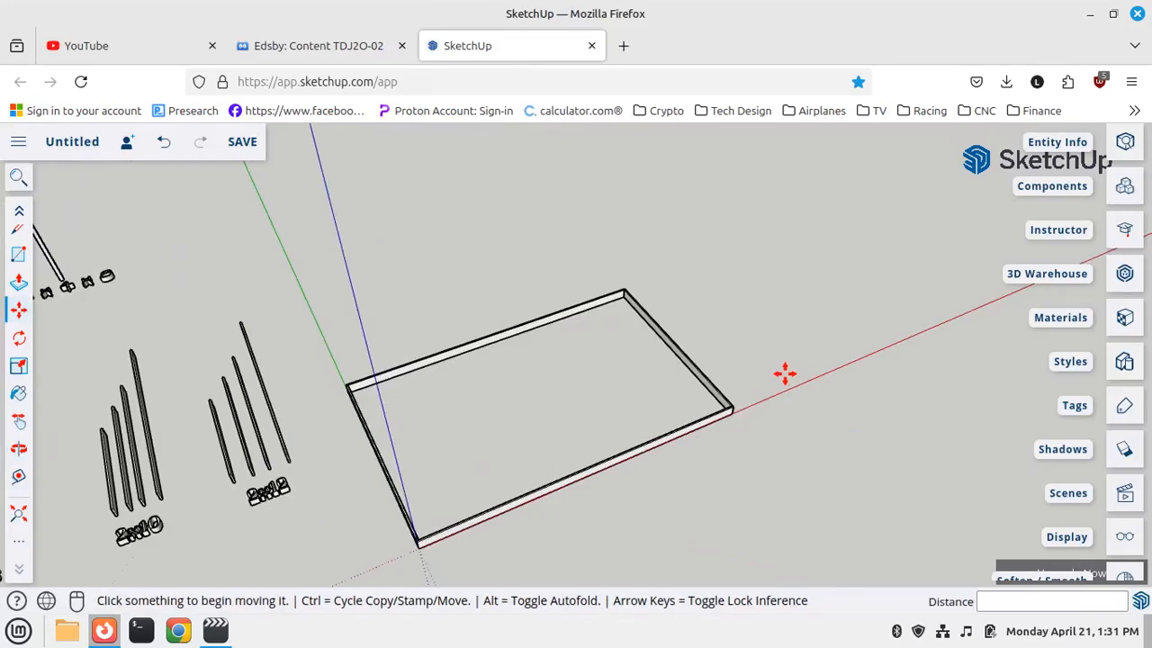
pyautogui.moveTo(784, 374); pyautogui.dragTo(585, 423, button='middle')
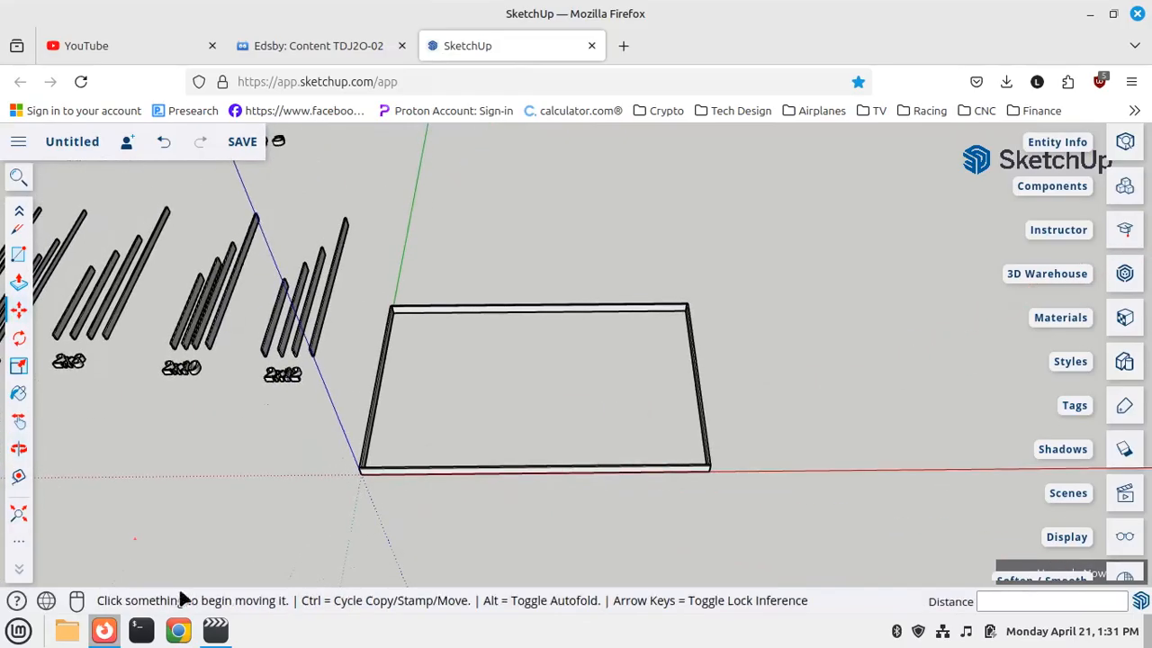
pyautogui.click(19, 478)
pyautogui.scroll(5, 720, 463)
pyautogui.scroll(-6, 938, 463)
pyautogui.scroll(3, 280, 459)
pyautogui.scroll(2, 360, 399)
pyautogui.scroll(-3, 370, 414)
pyautogui.scroll(-5, 237, 456)
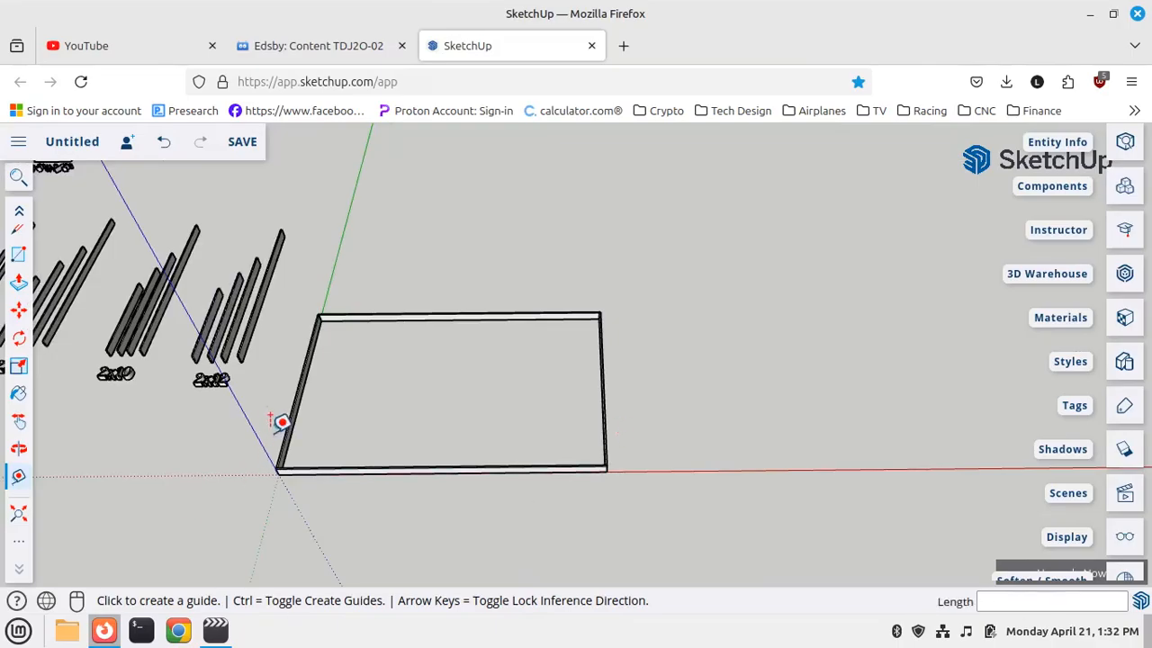
pyautogui.scroll(2, 584, 447)
pyautogui.scroll(3, 681, 460)
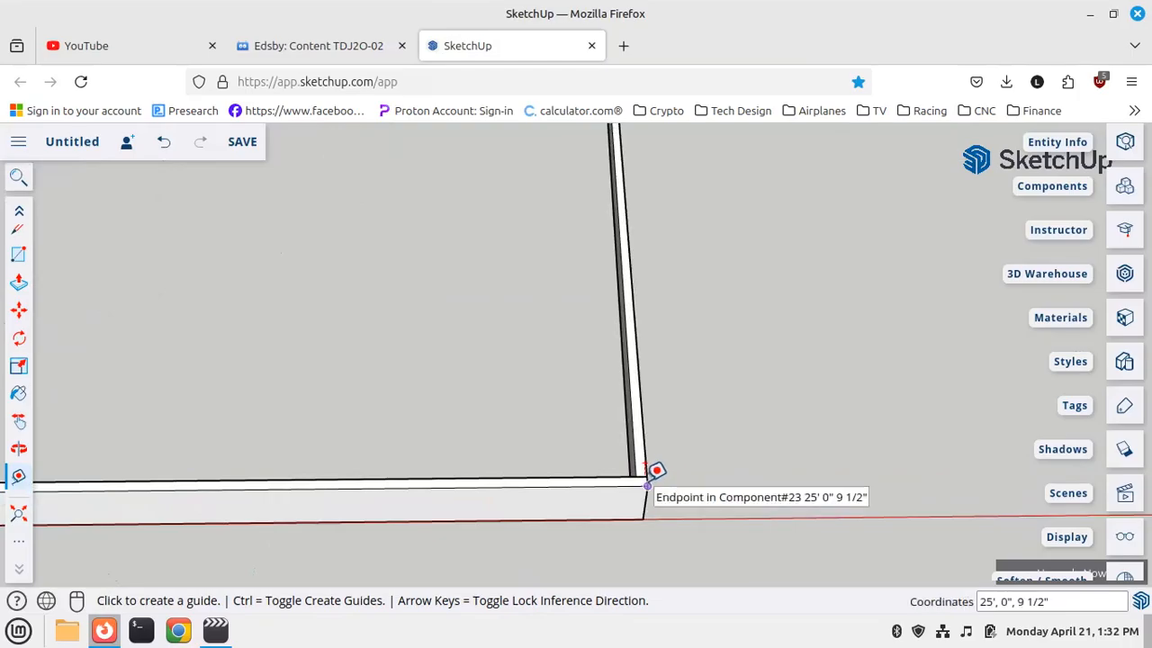
pyautogui.click(645, 483)
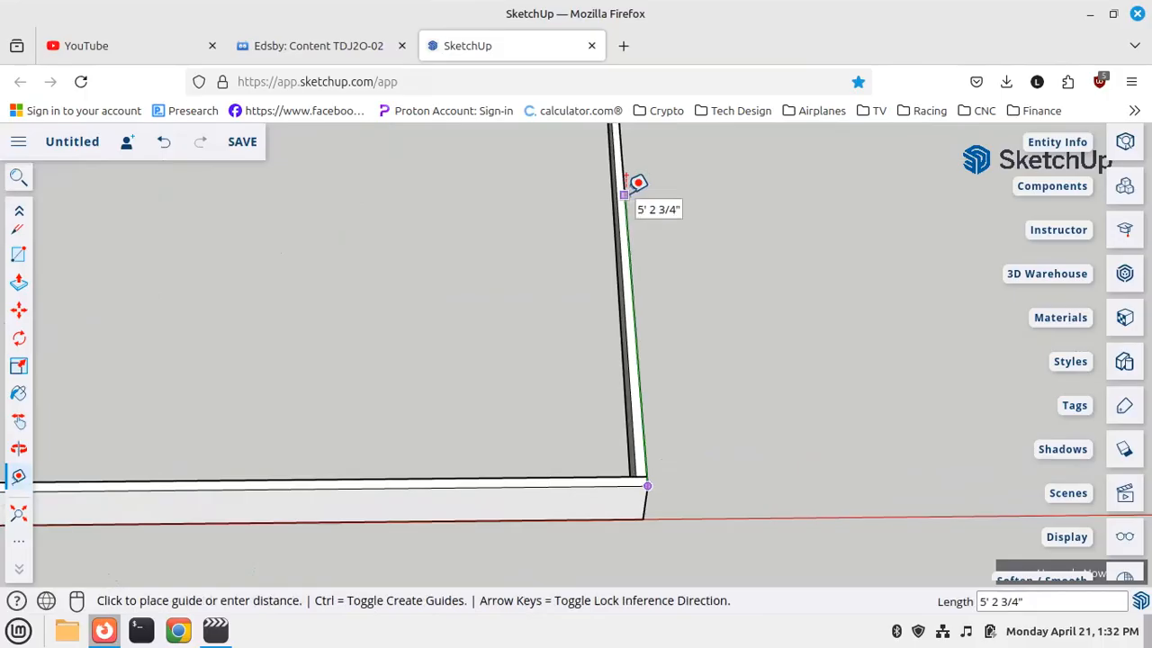
pyautogui.scroll(-1, 642, 190)
pyautogui.scroll(-1, 648, 360)
pyautogui.scroll(-1, 653, 373)
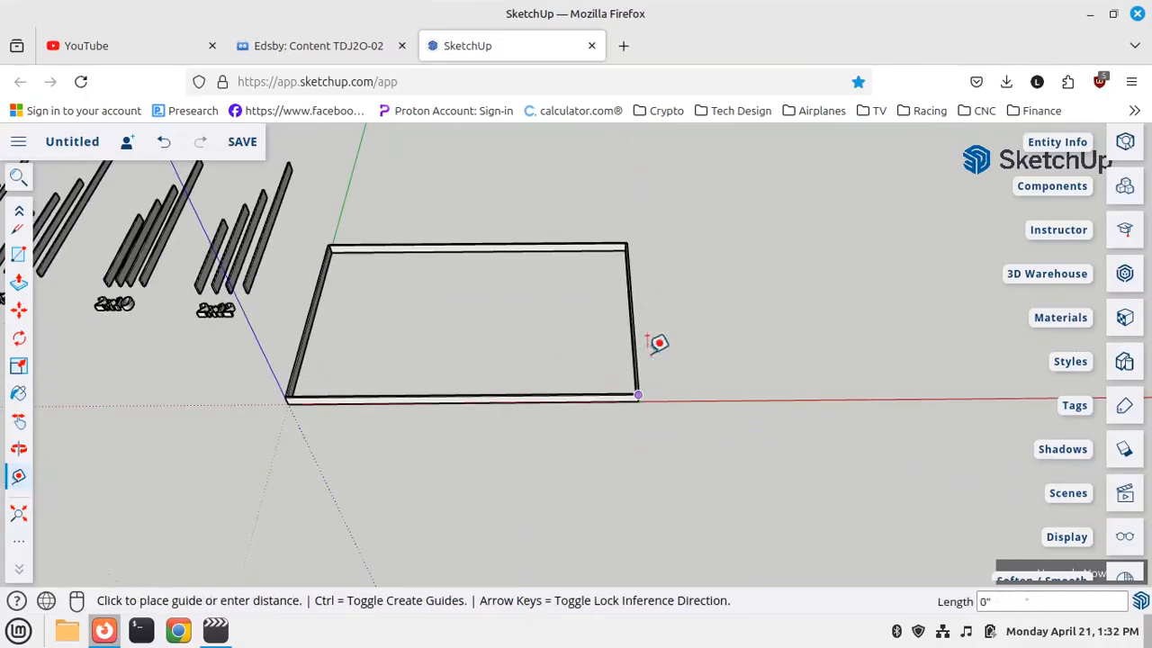
pyautogui.scroll(2, 640, 280)
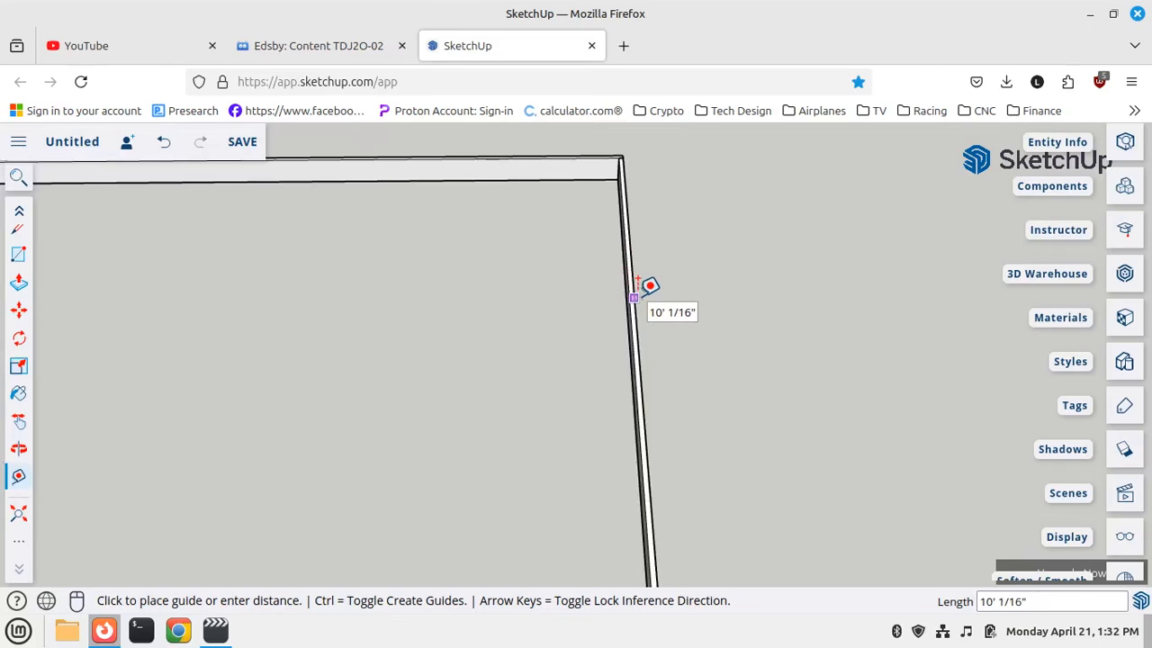
pyautogui.write("'")
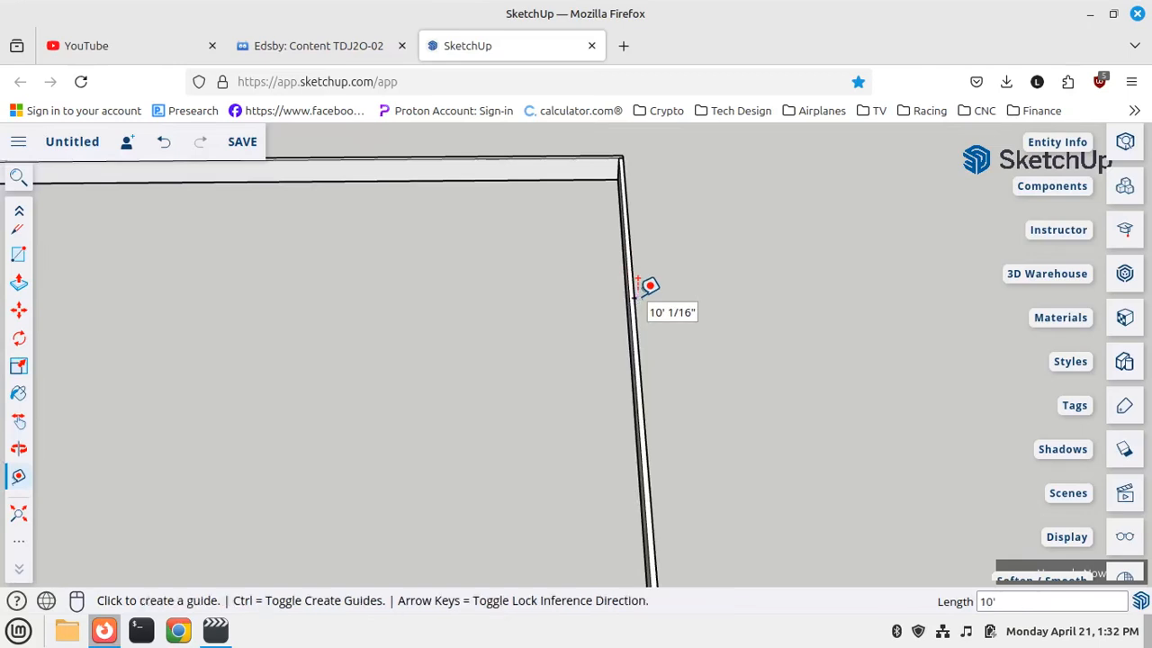
# Draw lines across the top and down the inner face of that short board at the 10' mark
pyautogui.click(20, 450)
pyautogui.moveTo(330, 387); pyautogui.dragTo(653, 397)
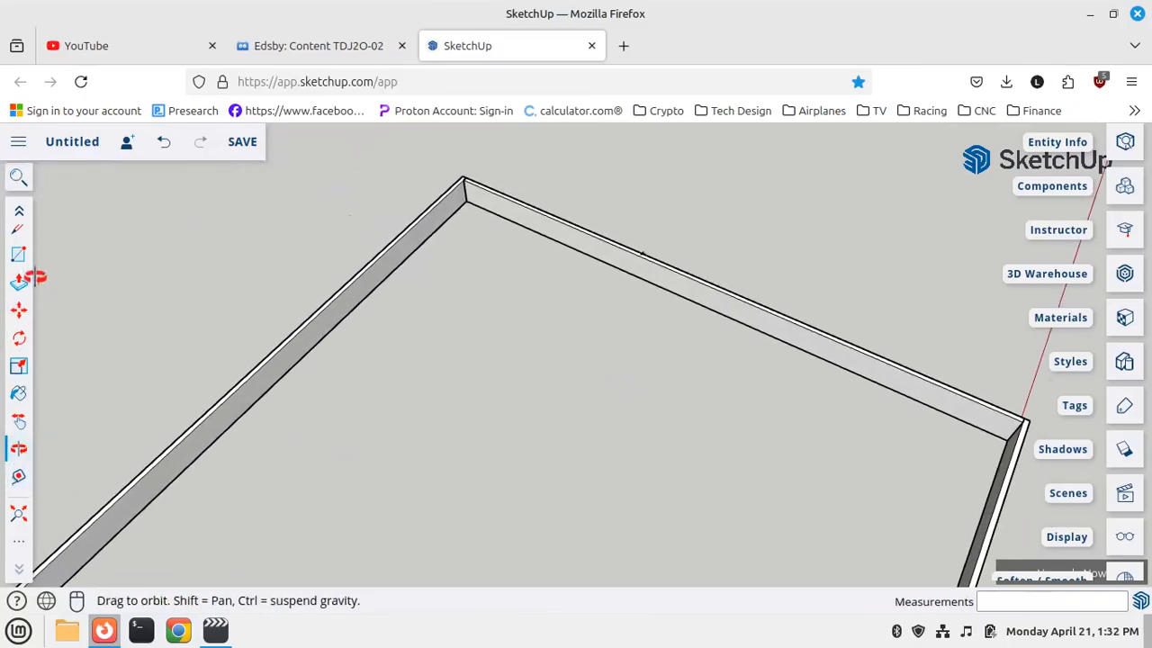
pyautogui.click(19, 231)
pyautogui.scroll(5, 643, 171)
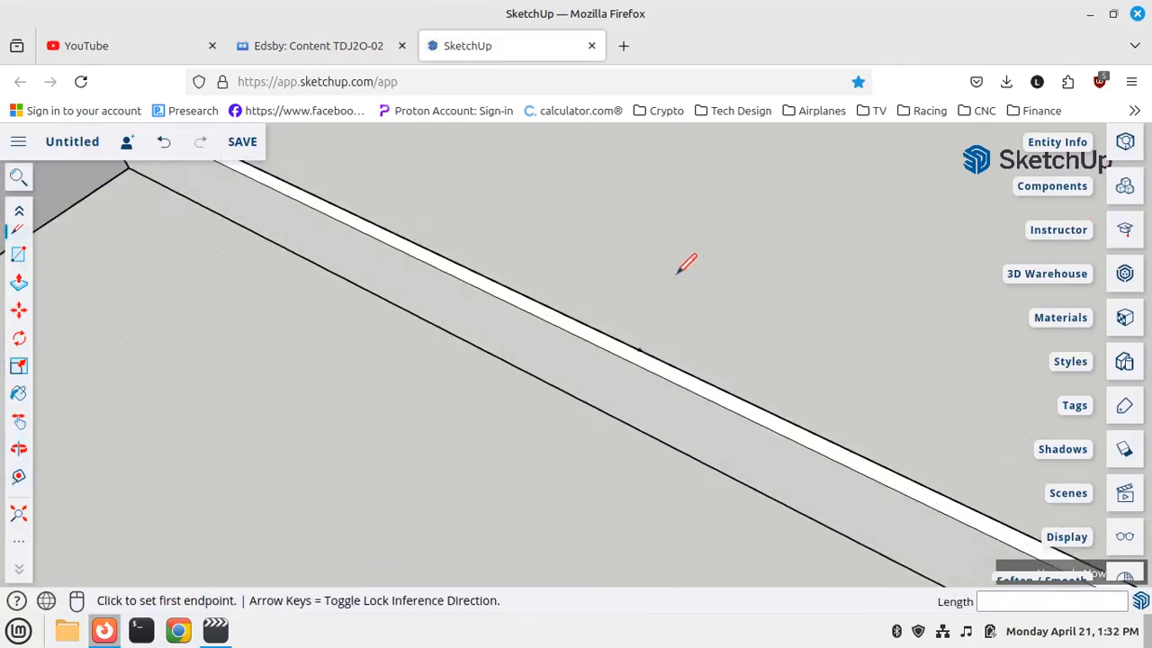
pyautogui.click(639, 349)
pyautogui.click(631, 361)
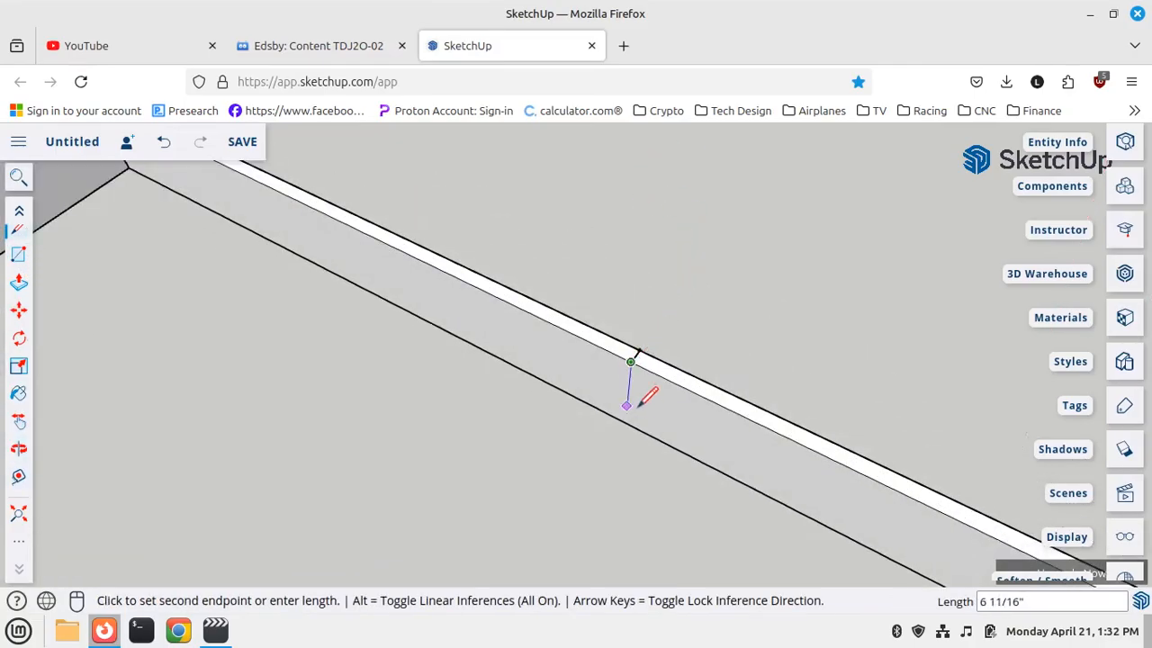
pyautogui.scroll(-6, 590, 376)
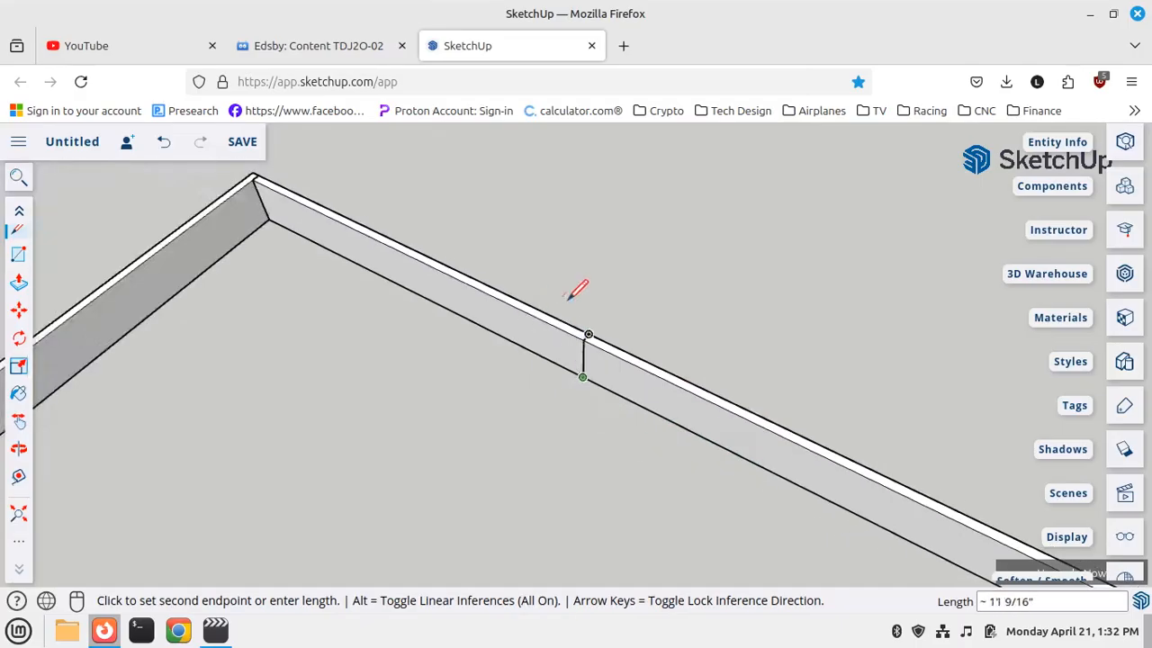
pyautogui.click(579, 330)
# Outline the corner cutout with a 10' line along the red axis from the mark, and a perpendicular line to the red-axis long board
pyautogui.scroll(-5, 489, 433)
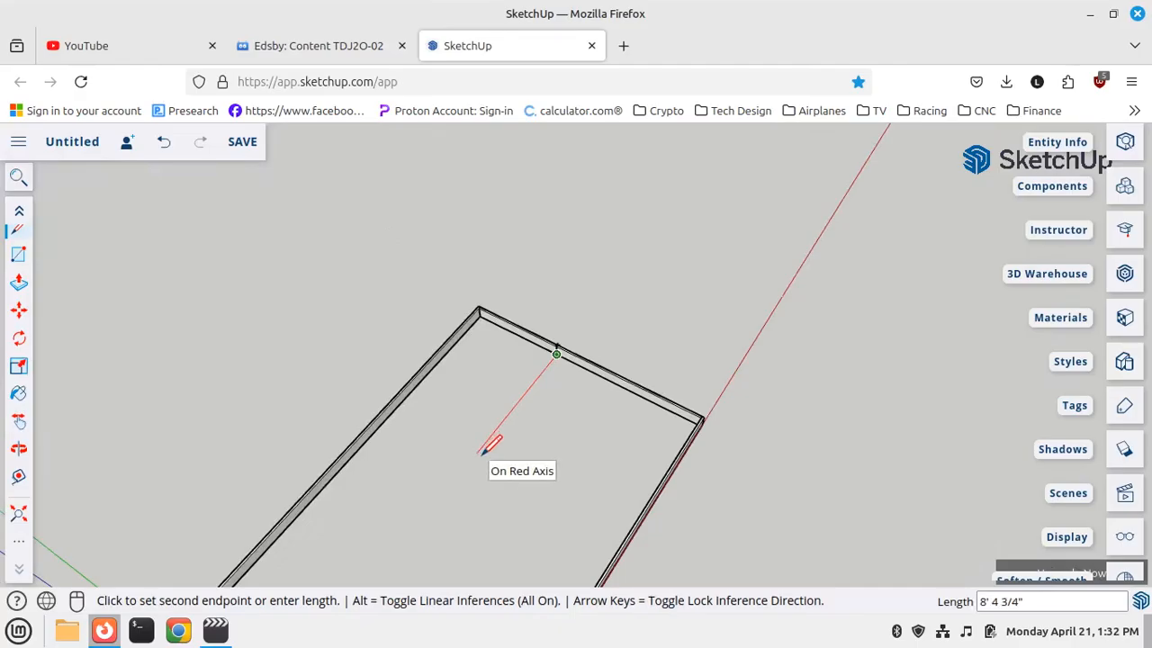
pyautogui.press('Return')
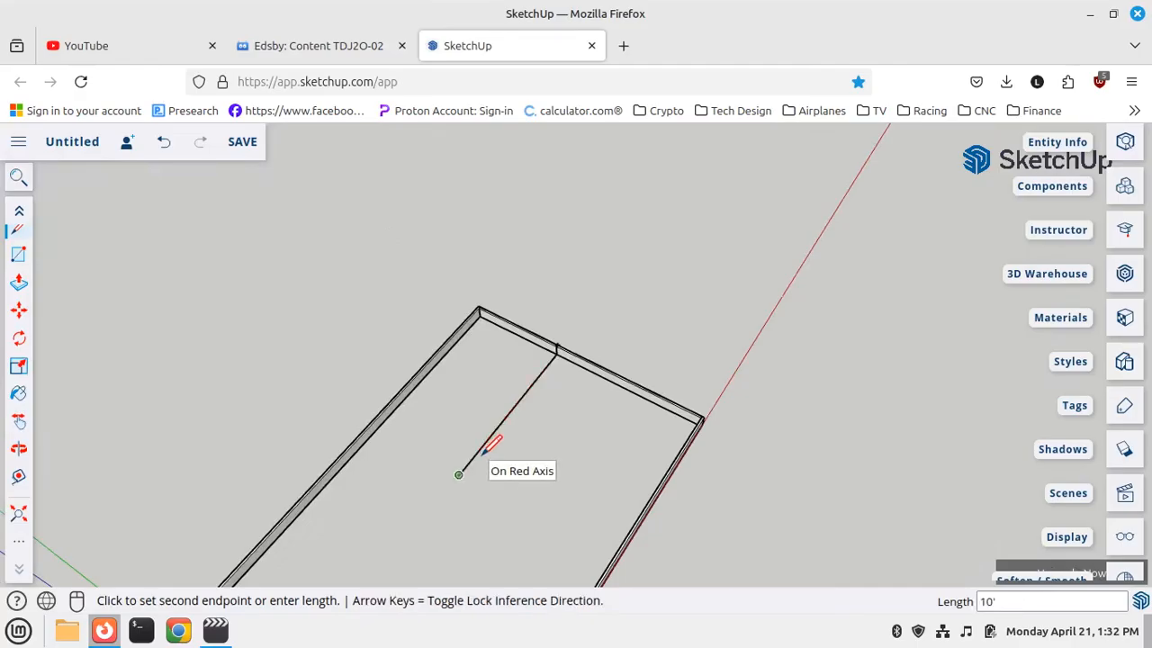
pyautogui.moveTo(470, 446); pyautogui.dragTo(802, 445, button='middle')
pyautogui.click(781, 427)
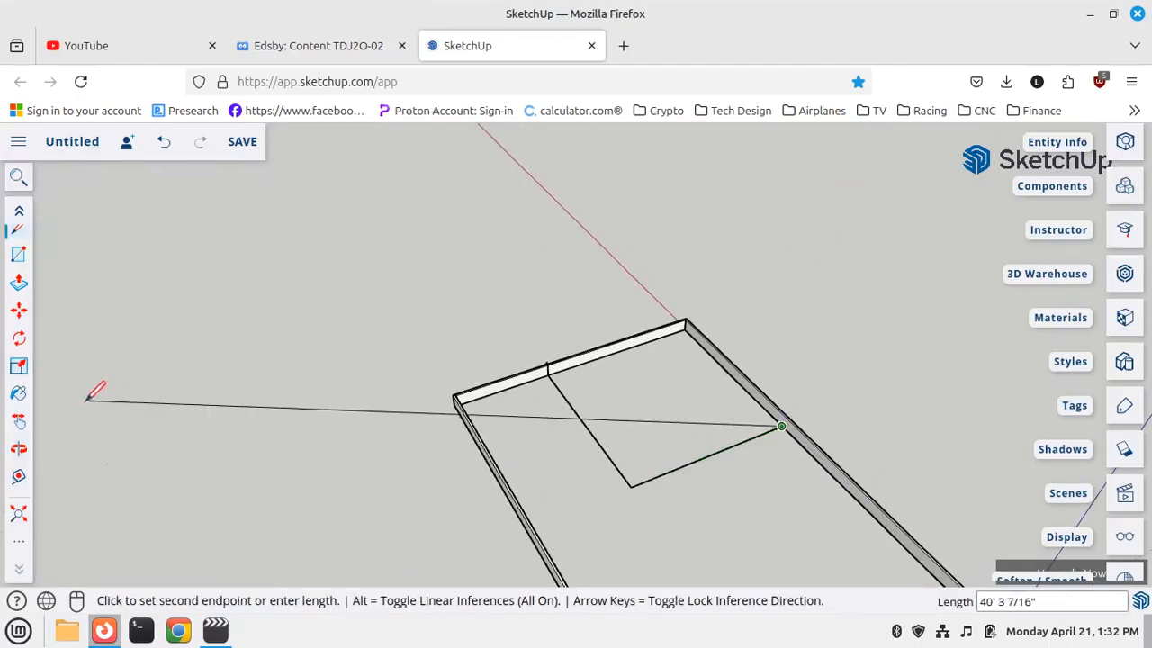
pyautogui.click(19, 448)
pyautogui.moveTo(856, 337); pyautogui.dragTo(331, 389)
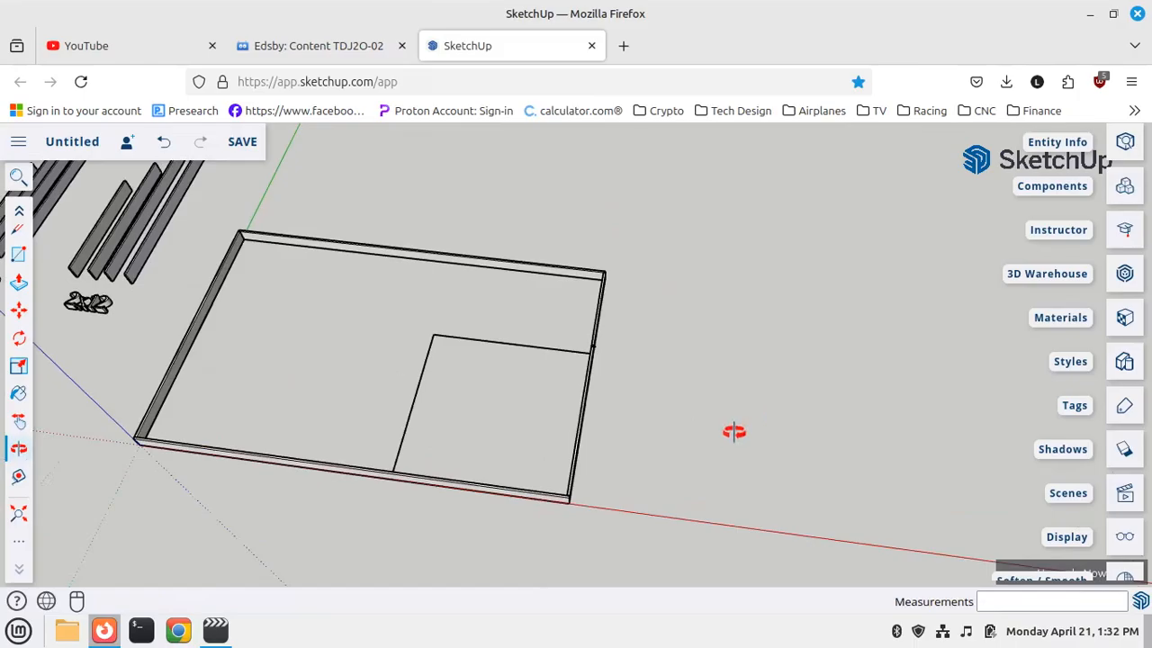
pyautogui.moveTo(425, 381); pyautogui.dragTo(784, 286)
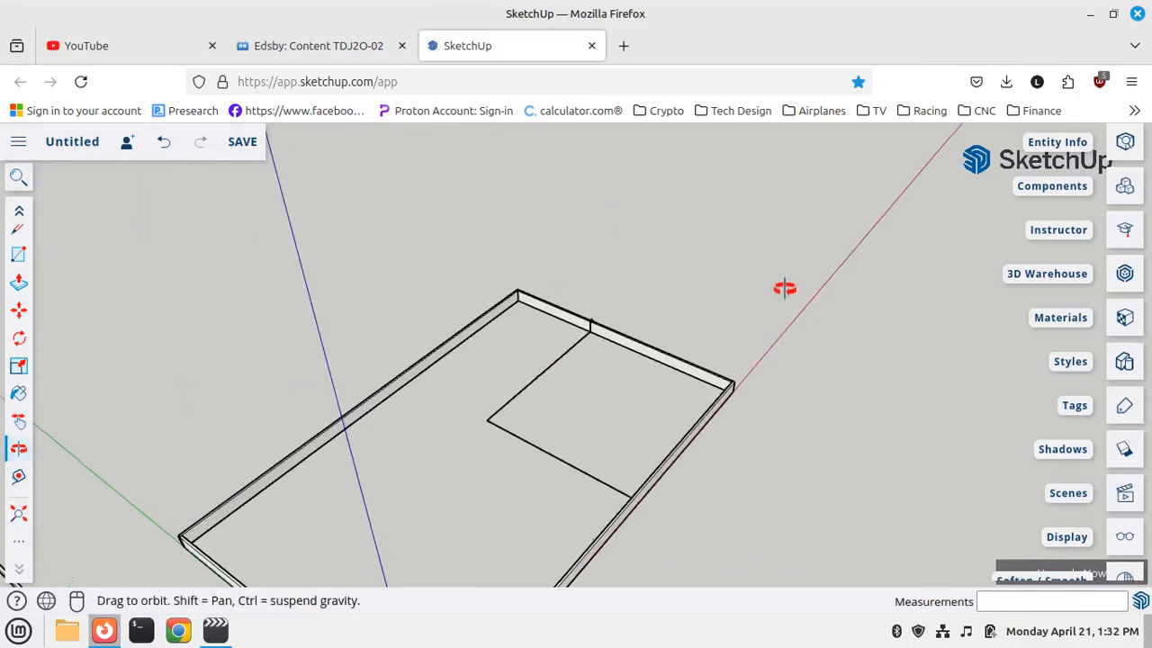
# Make the marked short board unique and open its component for editing
pyautogui.scroll(2, 24, 260)
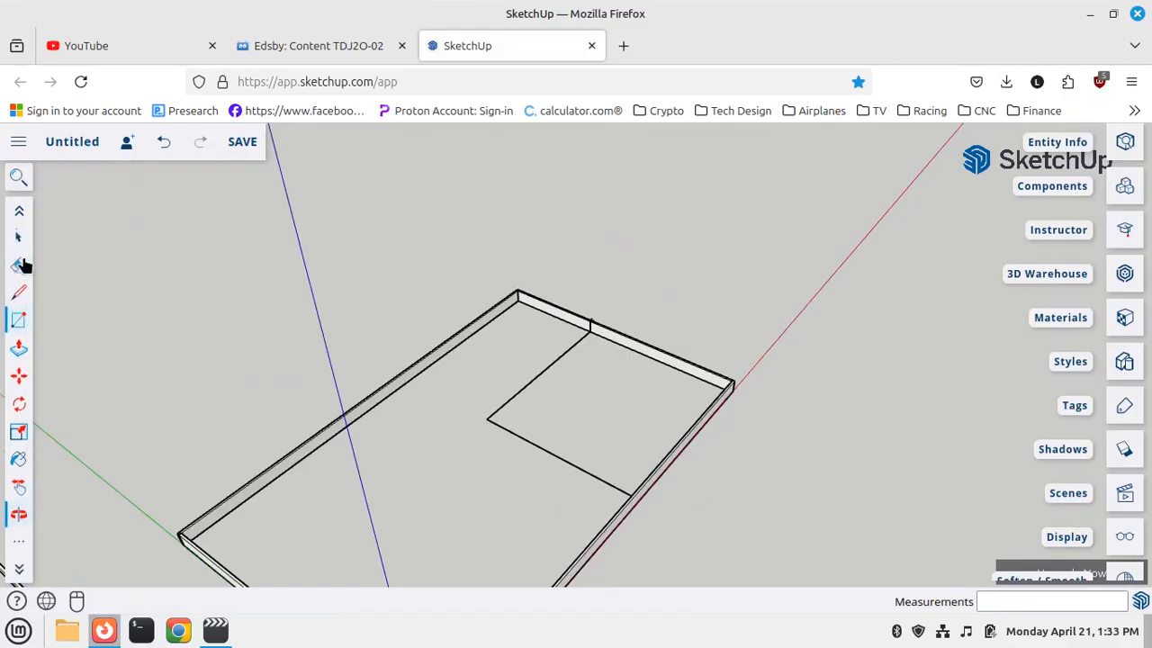
pyautogui.click(22, 240)
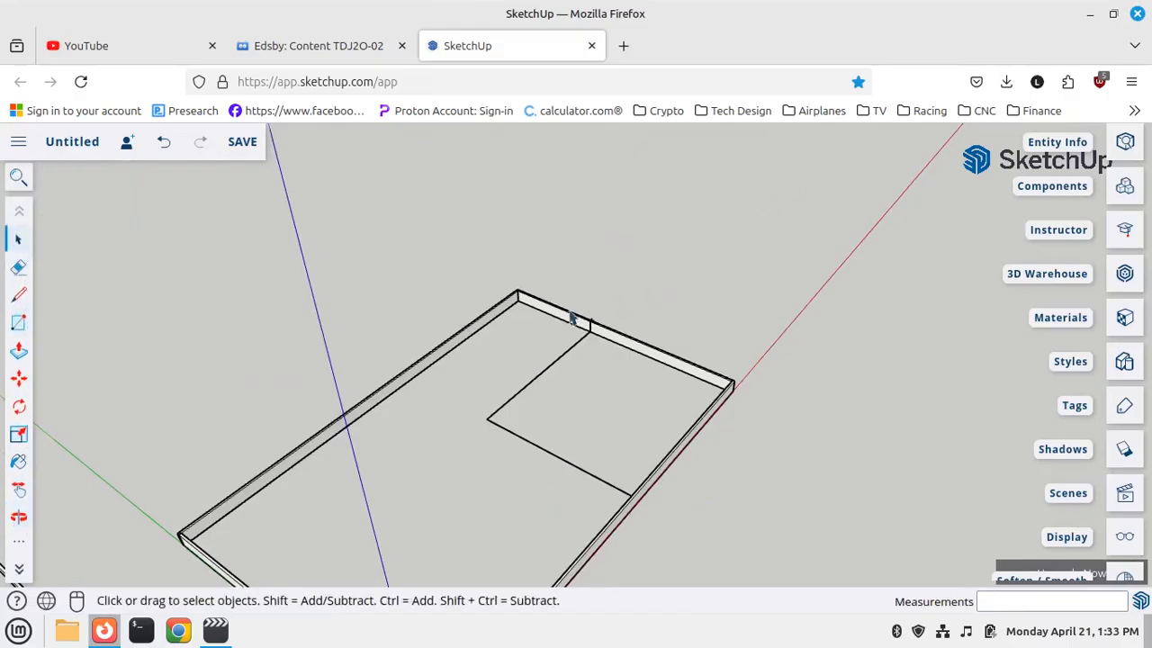
pyautogui.scroll(5, 570, 317)
pyautogui.click(627, 348)
pyautogui.rightClick(630, 342)
pyautogui.click(674, 335)
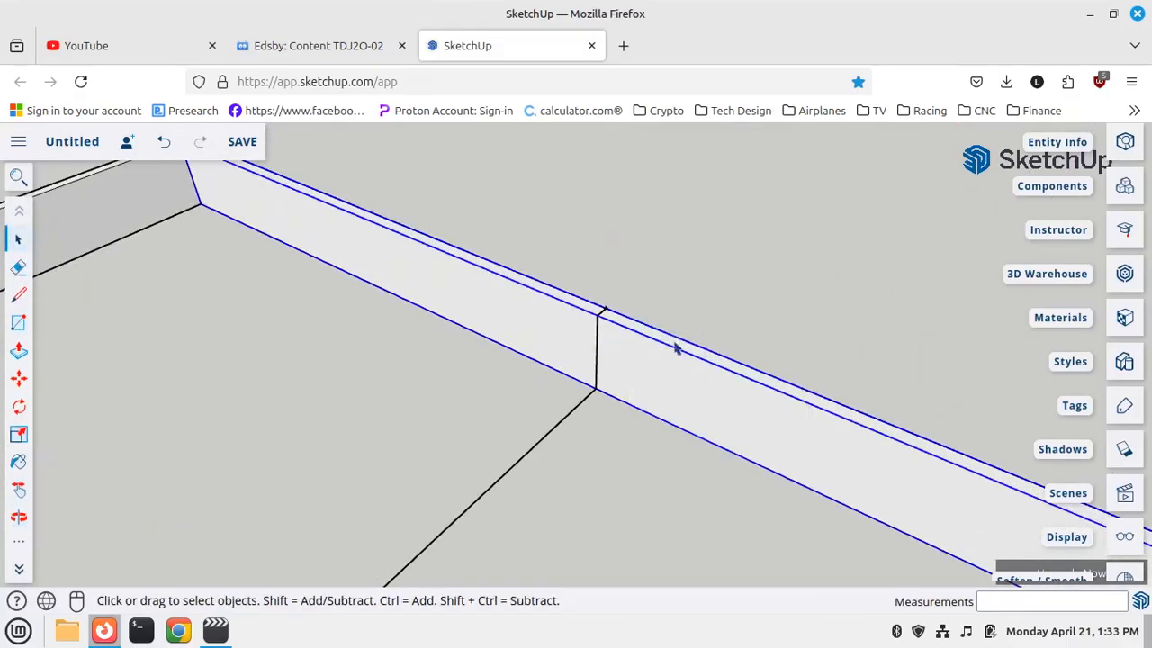
pyautogui.rightClick(630, 349)
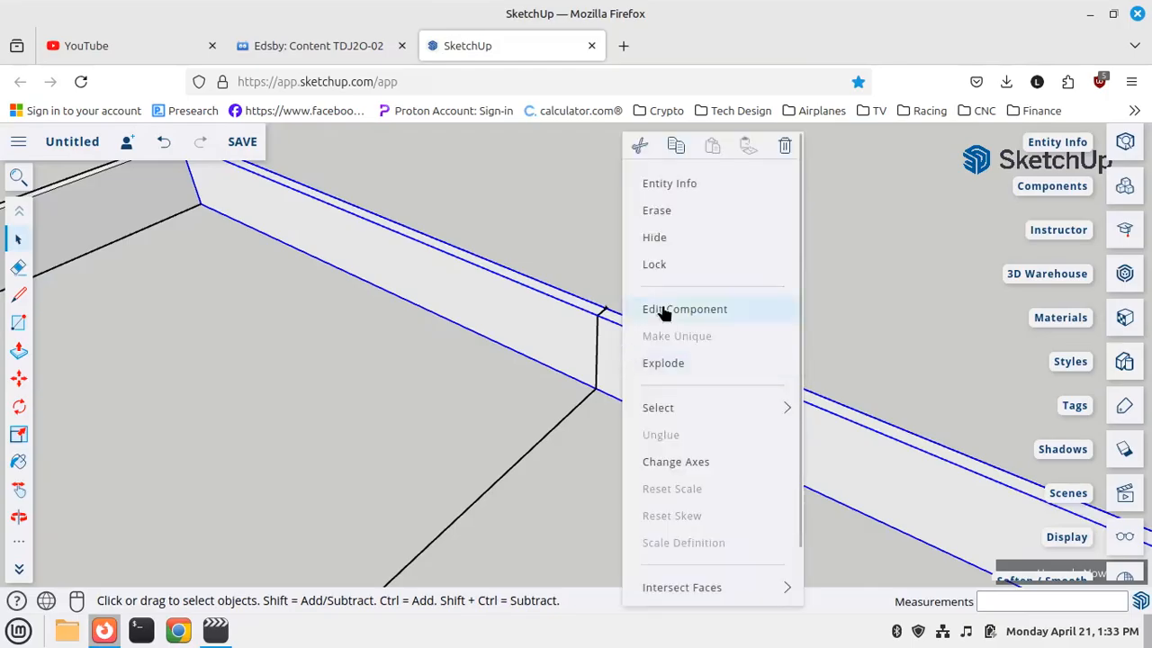
pyautogui.click(663, 312)
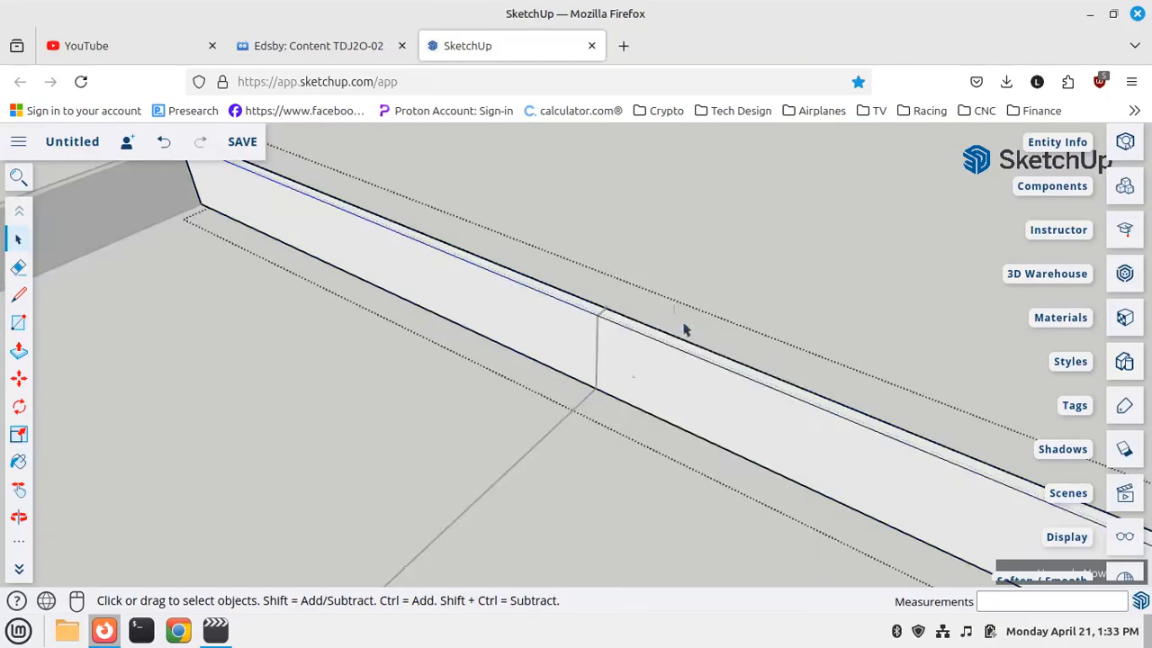
# Draw a 9 1/2" line on the short board's inner face at the mark, and Push/Pull the section beside the cutout away
pyautogui.click(19, 295)
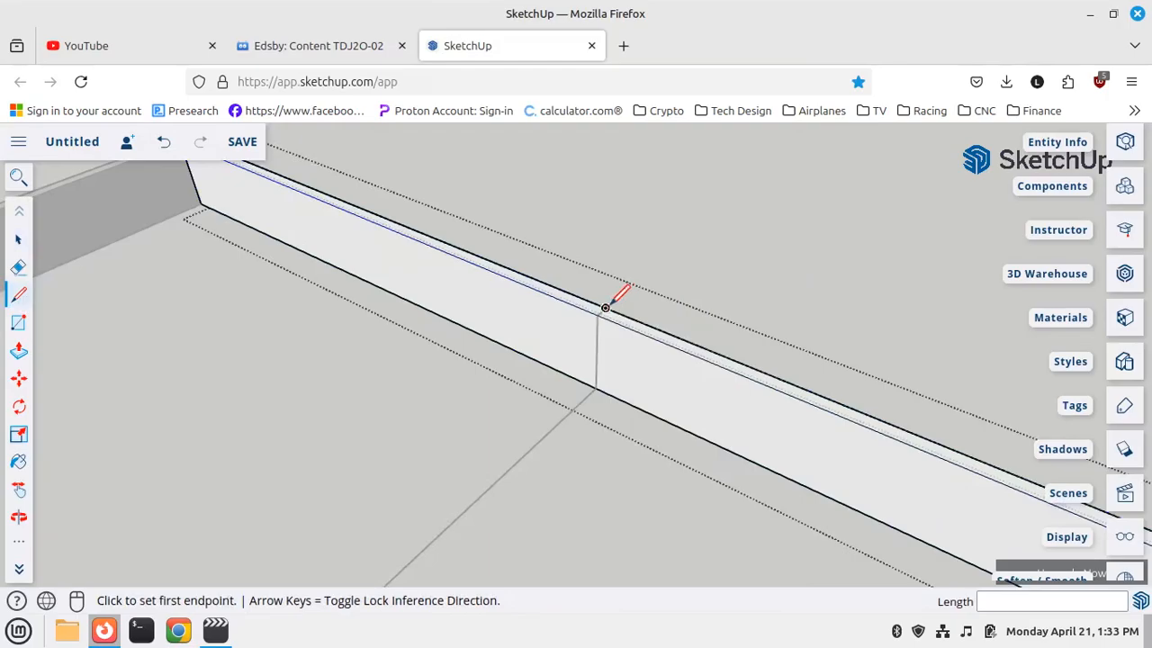
pyautogui.click(599, 389)
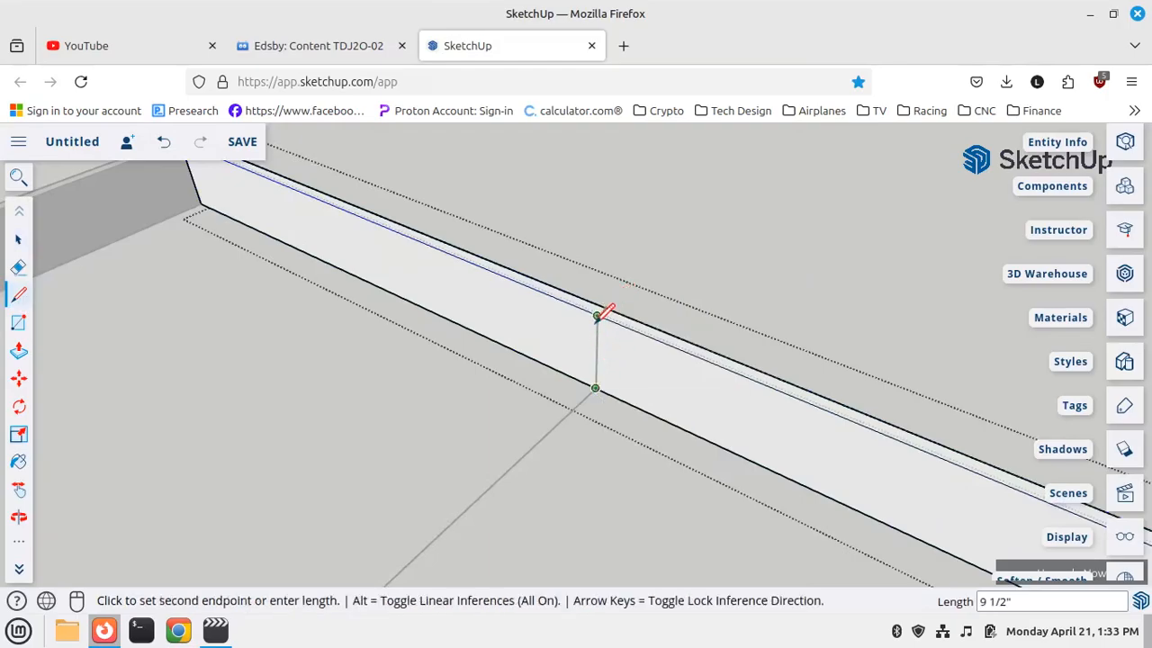
pyautogui.click(601, 310)
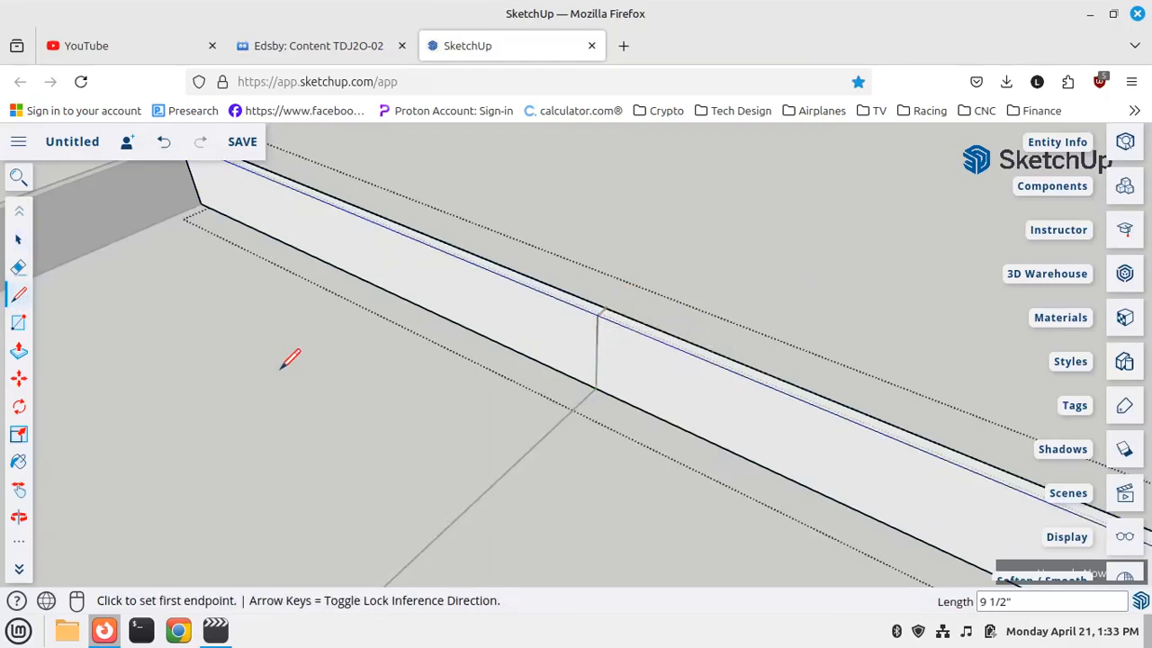
pyautogui.click(19, 351)
pyautogui.click(749, 424)
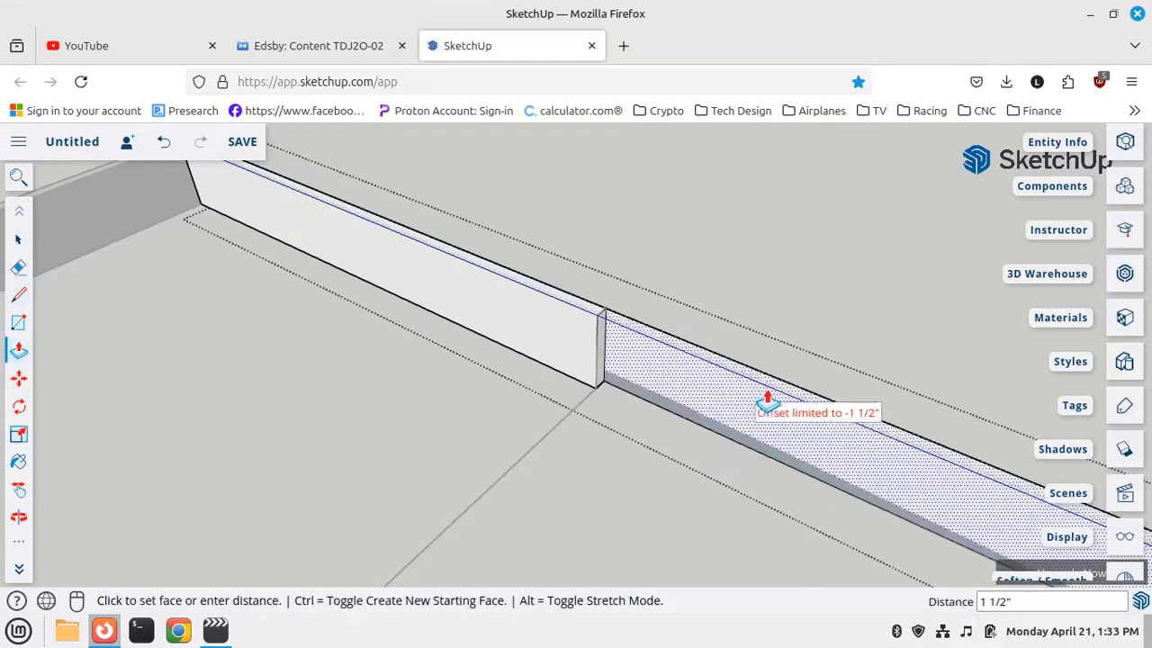
pyautogui.click(767, 401)
pyautogui.click(18, 239)
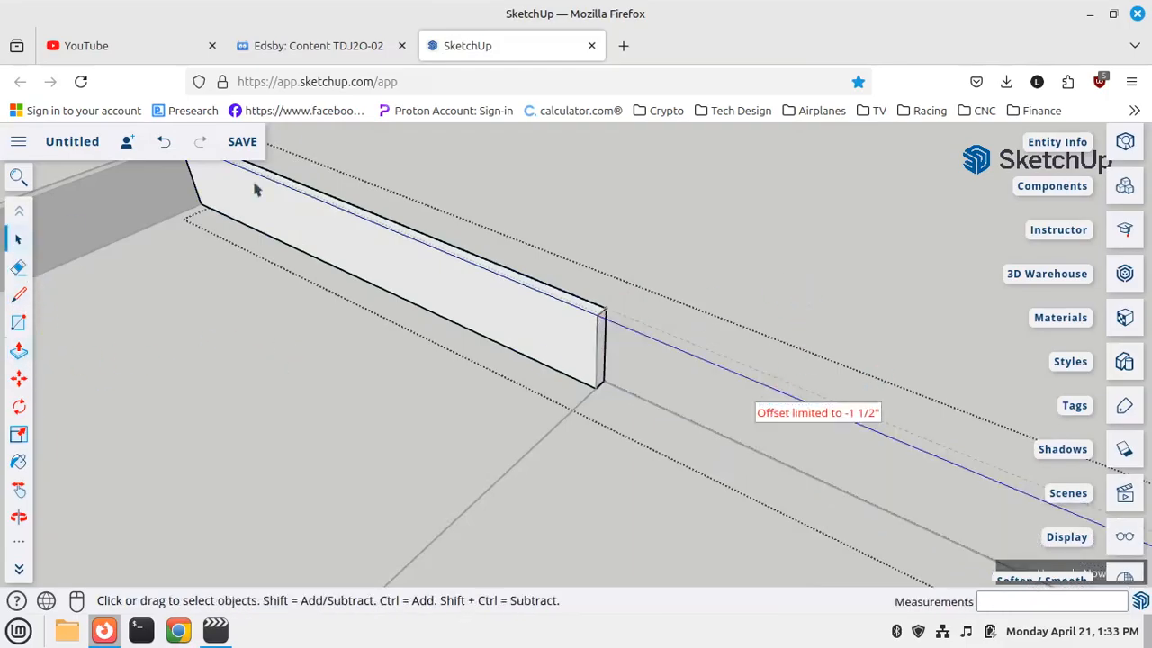
# Make the long board on the red axis unique and open its component for editing
pyautogui.scroll(-10, 756, 267)
pyautogui.moveTo(552, 349); pyautogui.dragTo(963, 353, button='middle')
pyautogui.scroll(3, 711, 307)
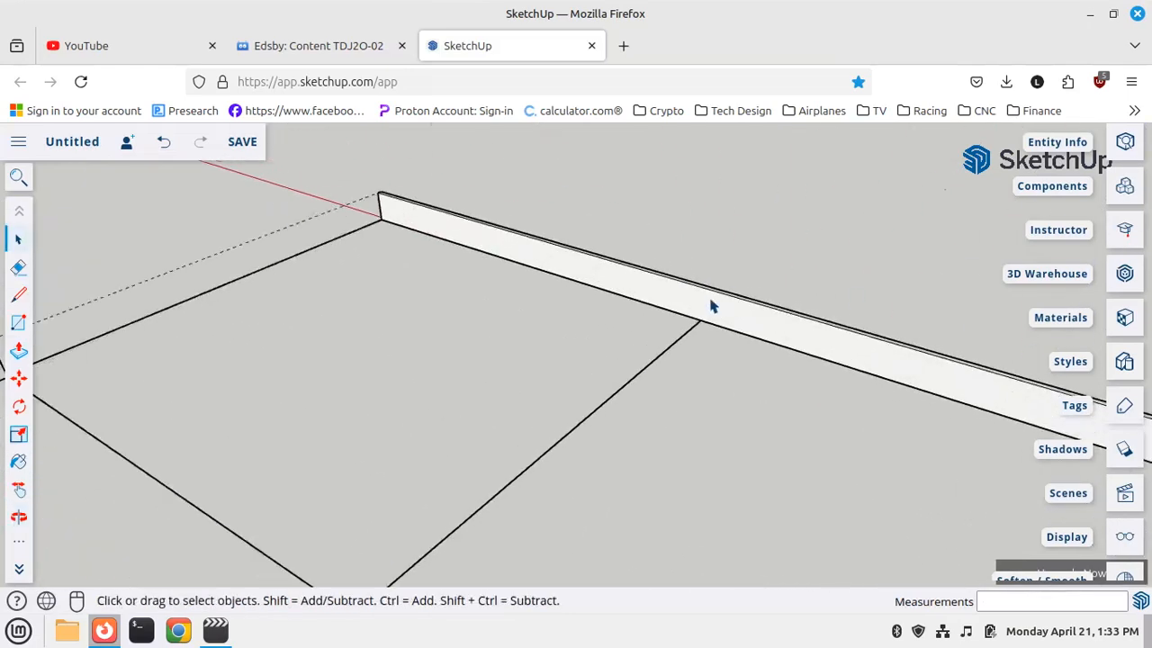
pyautogui.scroll(2, 711, 307)
pyautogui.click(788, 325)
pyautogui.rightClick(790, 325)
pyautogui.click(782, 335)
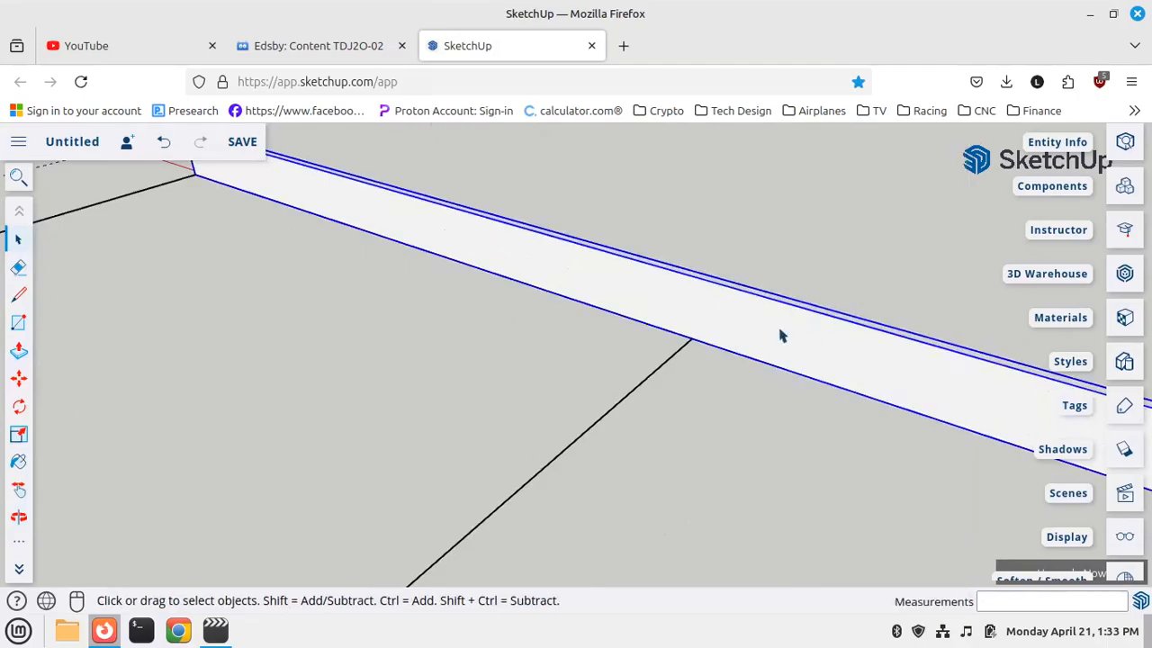
pyautogui.rightClick(802, 329)
pyautogui.click(798, 303)
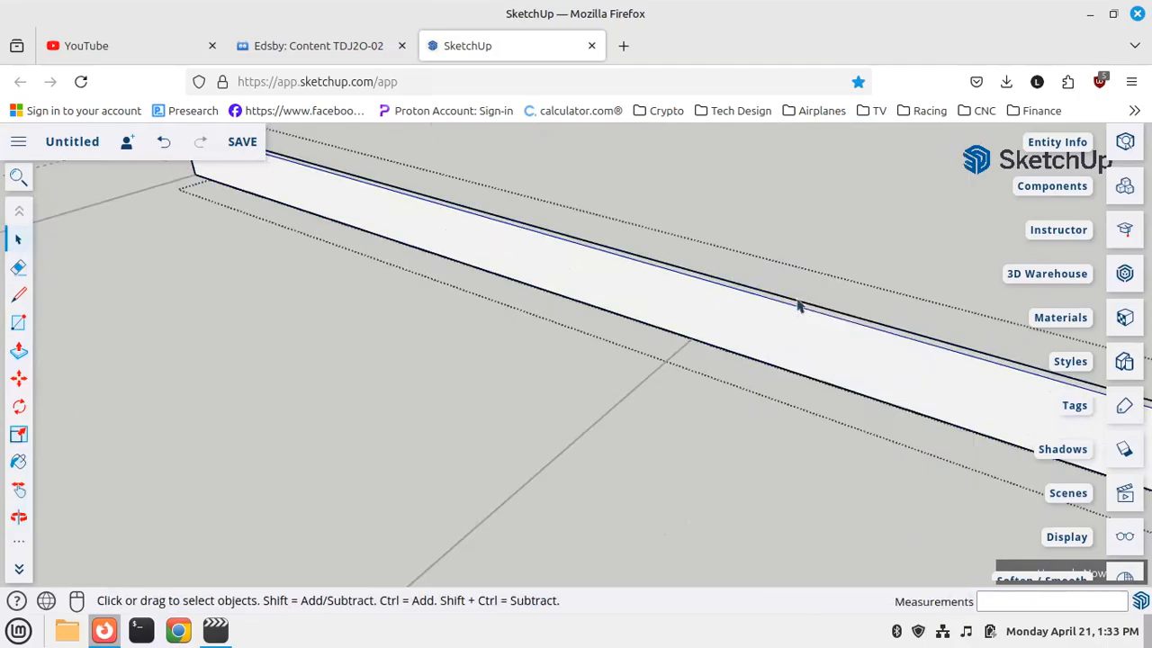
# Draw a 9 1/2" line up the long board's inner face where the cutout outline meets it
pyautogui.click(20, 296)
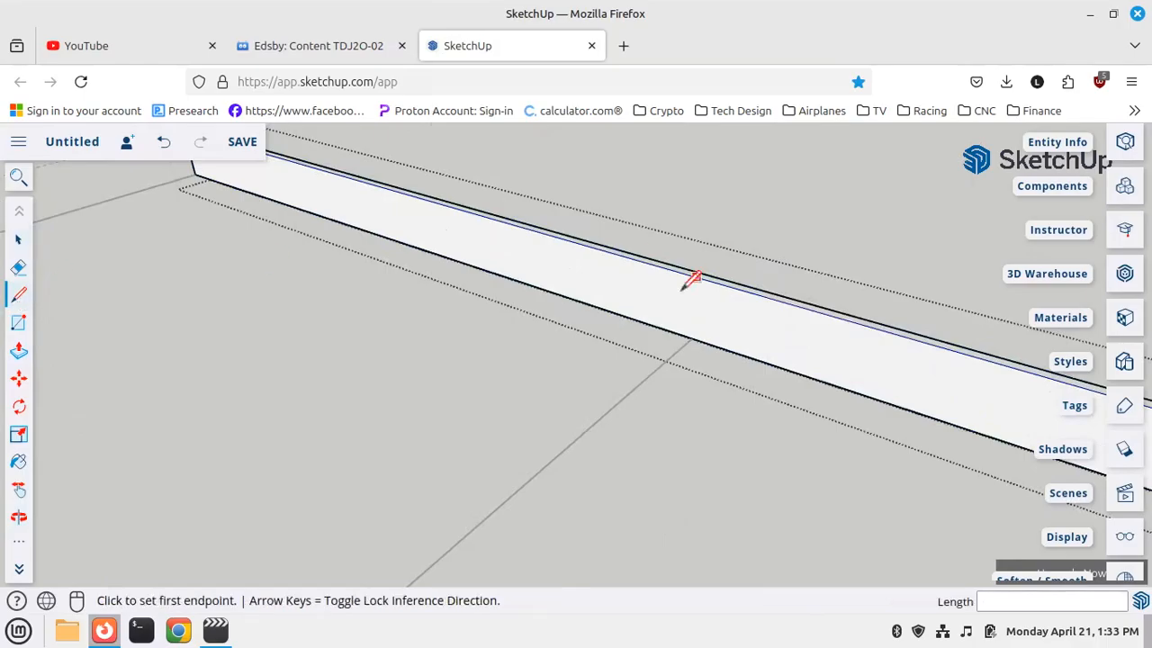
pyautogui.click(692, 338)
pyautogui.press('Escape')
pyautogui.click(692, 339)
pyautogui.click(696, 279)
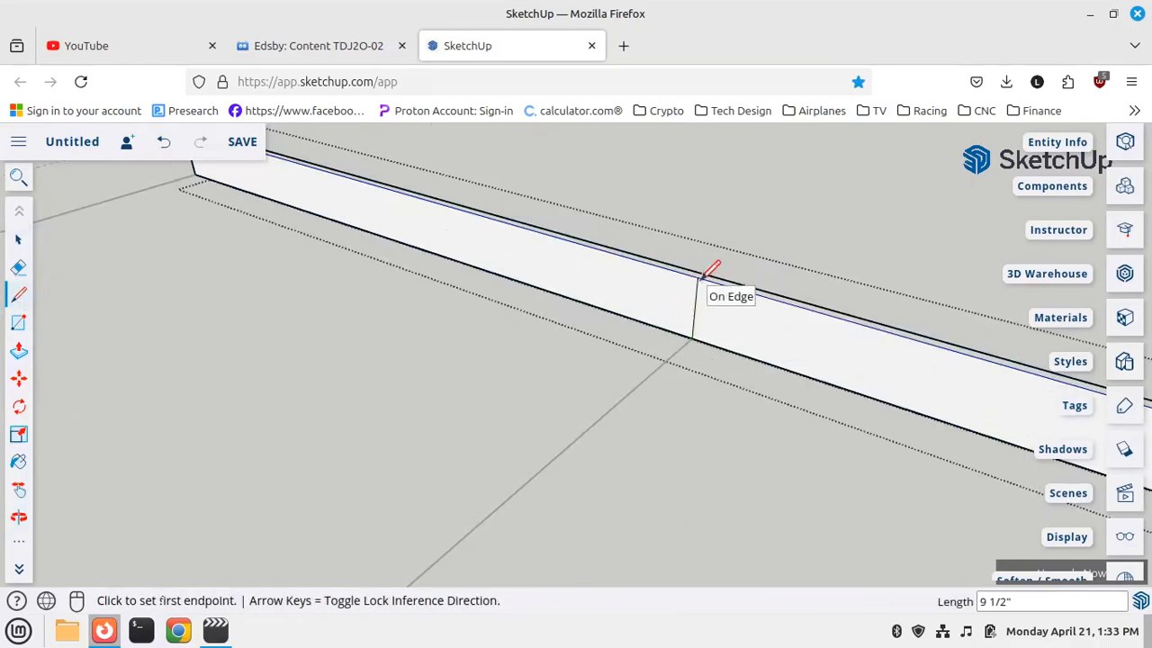
# Reopen the component of the long board on the red axis for editing
pyautogui.click(19, 351)
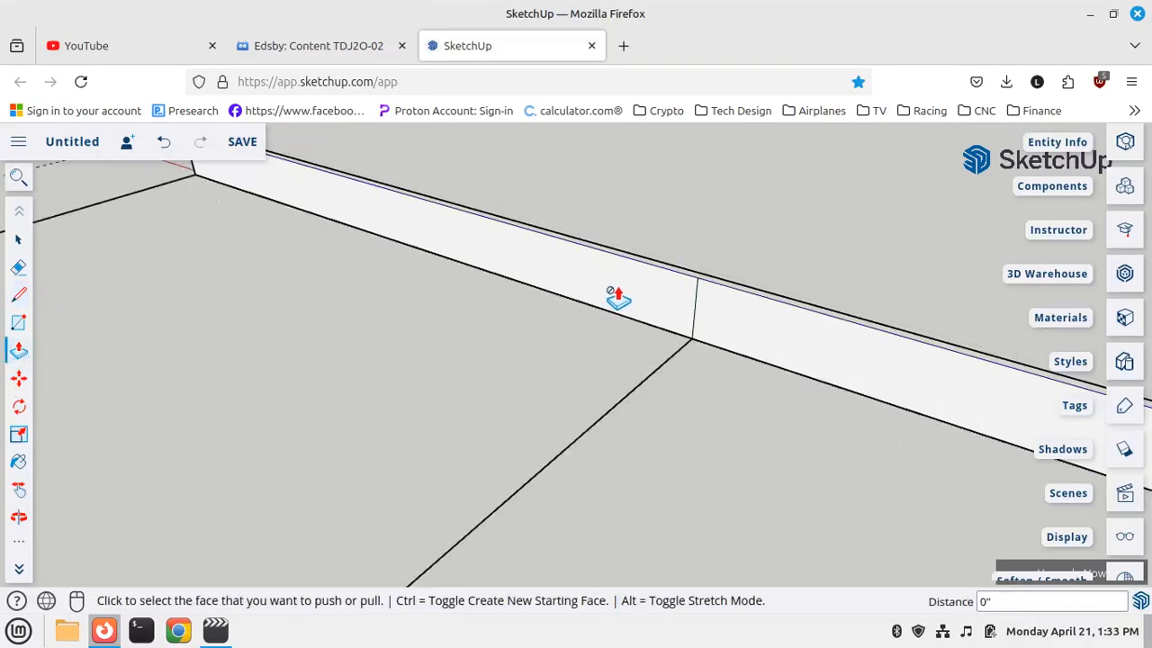
pyautogui.click(18, 240)
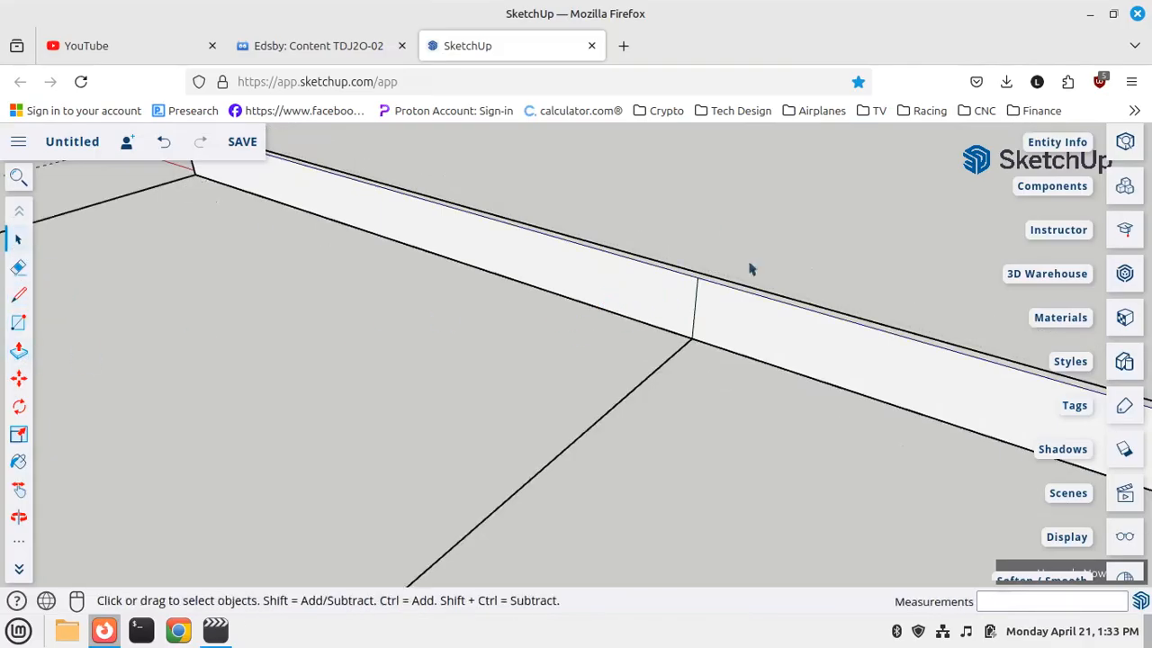
pyautogui.doubleClick(745, 315)
pyautogui.scroll(3, 733, 324)
pyautogui.rightClick(733, 324)
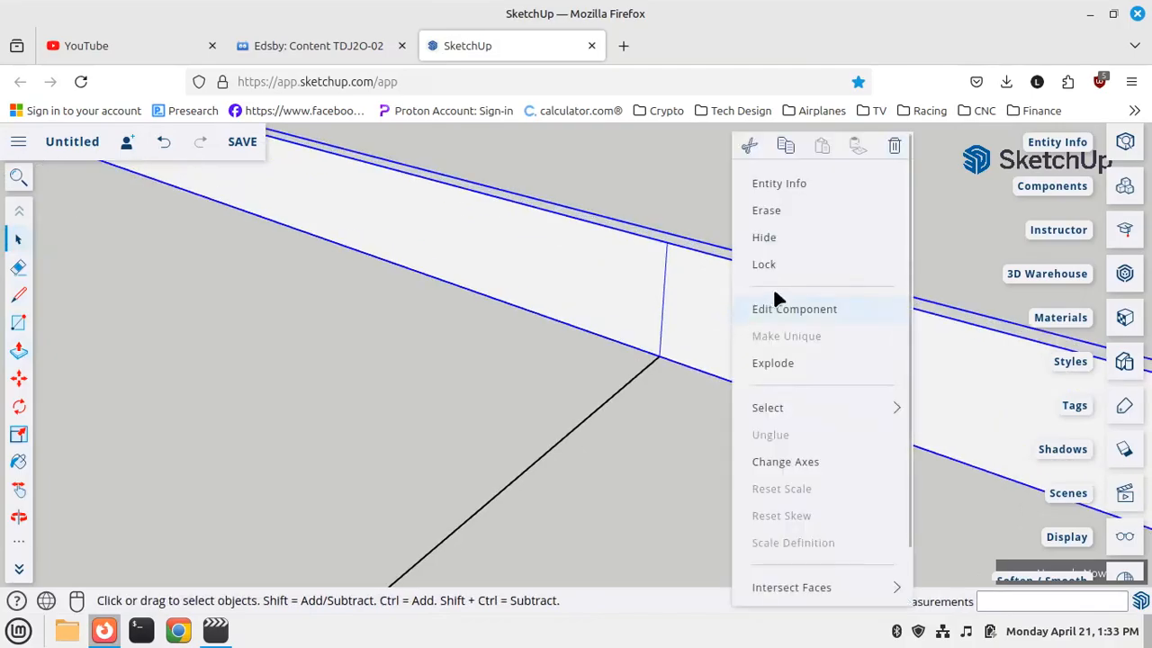
pyautogui.click(778, 311)
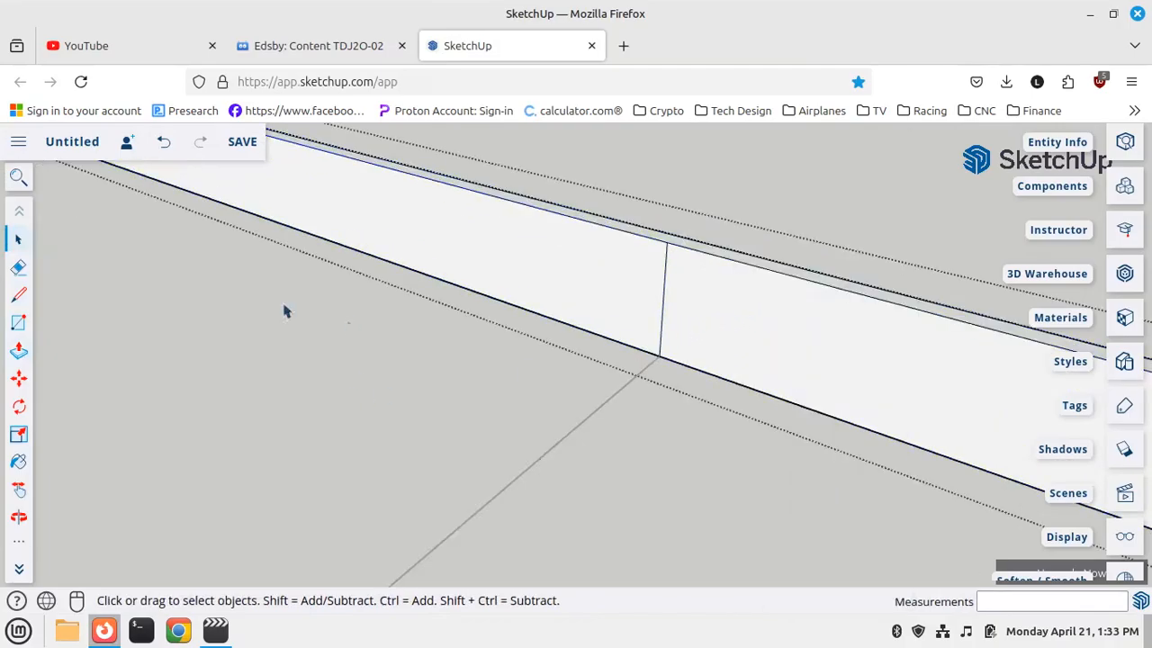
# Push/Pull the long board's section across the cutout 1 1/2" through its thickness to remove it, and leave the component
pyautogui.click(18, 353)
pyautogui.click(565, 307)
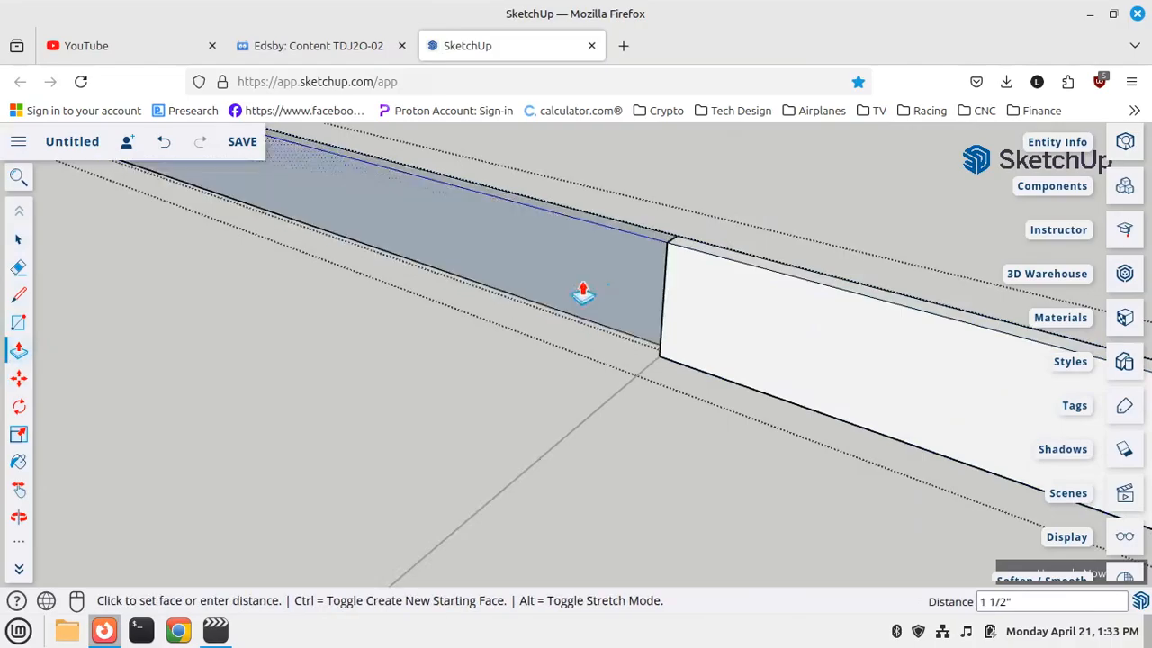
pyautogui.moveTo(597, 281); pyautogui.dragTo(654, 319, button='middle')
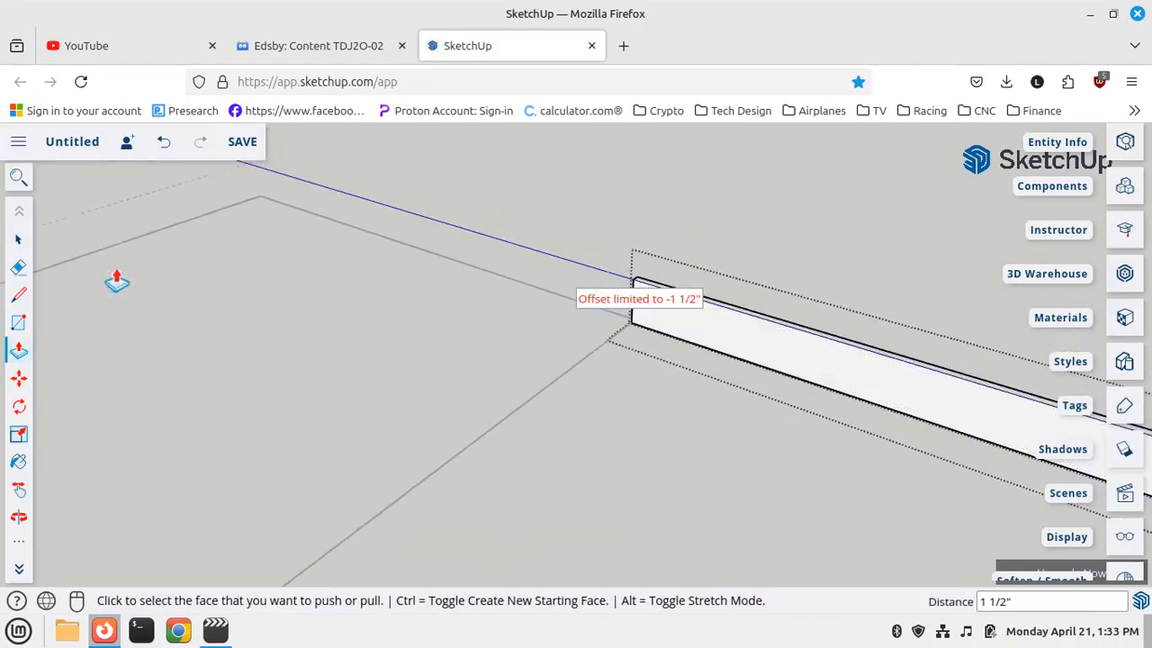
pyautogui.click(18, 239)
pyautogui.click(869, 244)
pyautogui.moveTo(869, 244); pyautogui.dragTo(504, 339, button='middle')
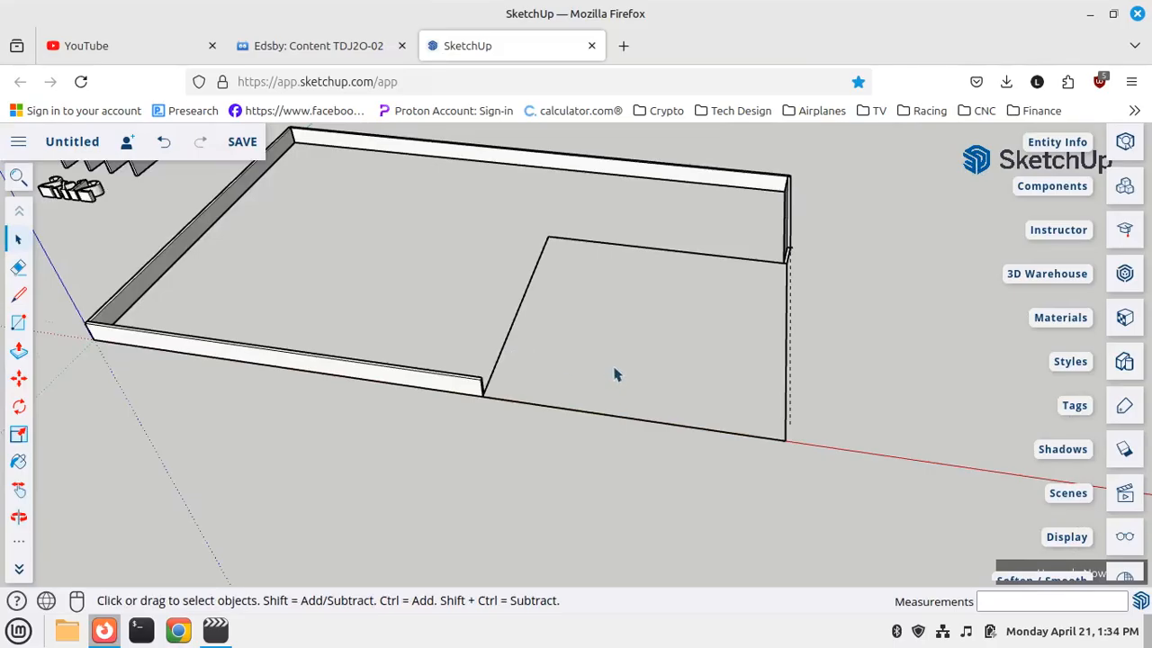
# Copy the longest 2x10 board from the lumber set, placing its top corner on the lower end corner of the trimmed red-axis board
pyautogui.scroll(-5, 614, 374)
pyautogui.scroll(8, 258, 261)
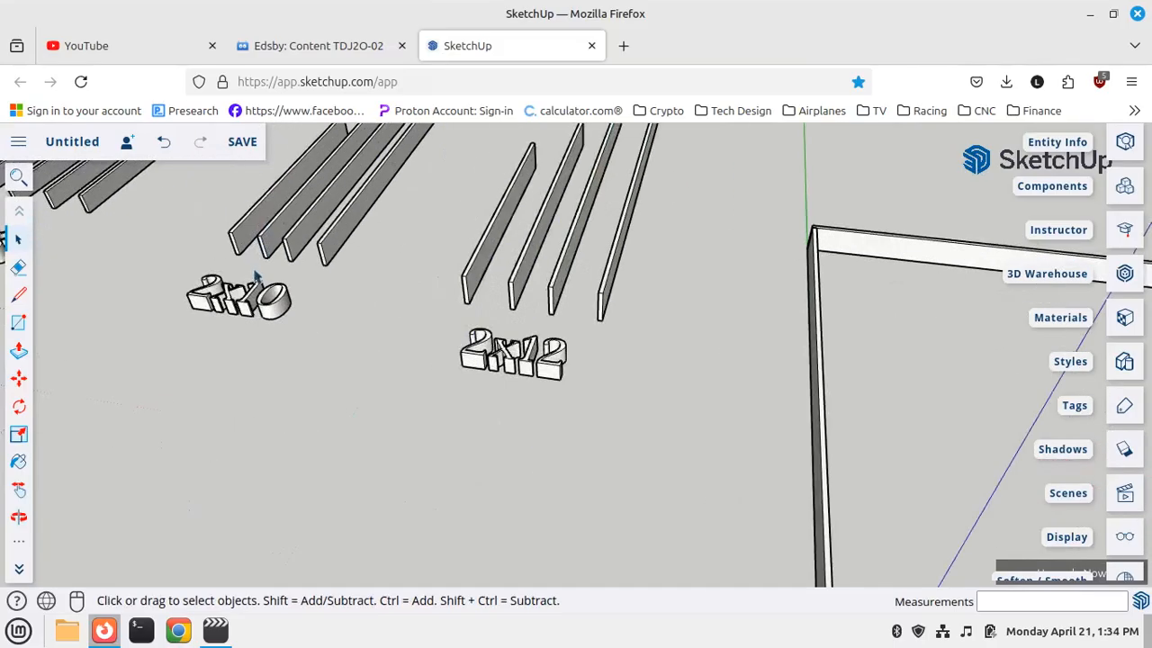
pyautogui.scroll(4, 261, 270)
pyautogui.click(21, 382)
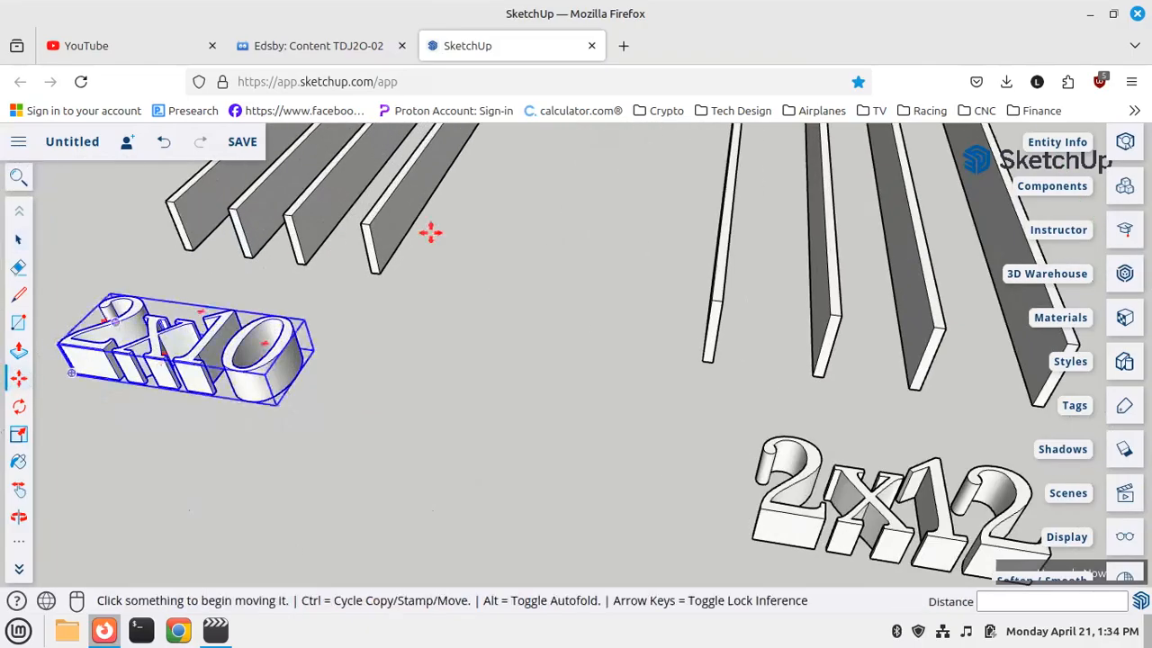
pyautogui.click(360, 223)
pyautogui.press('ctrl')
pyautogui.scroll(-4, 444, 312)
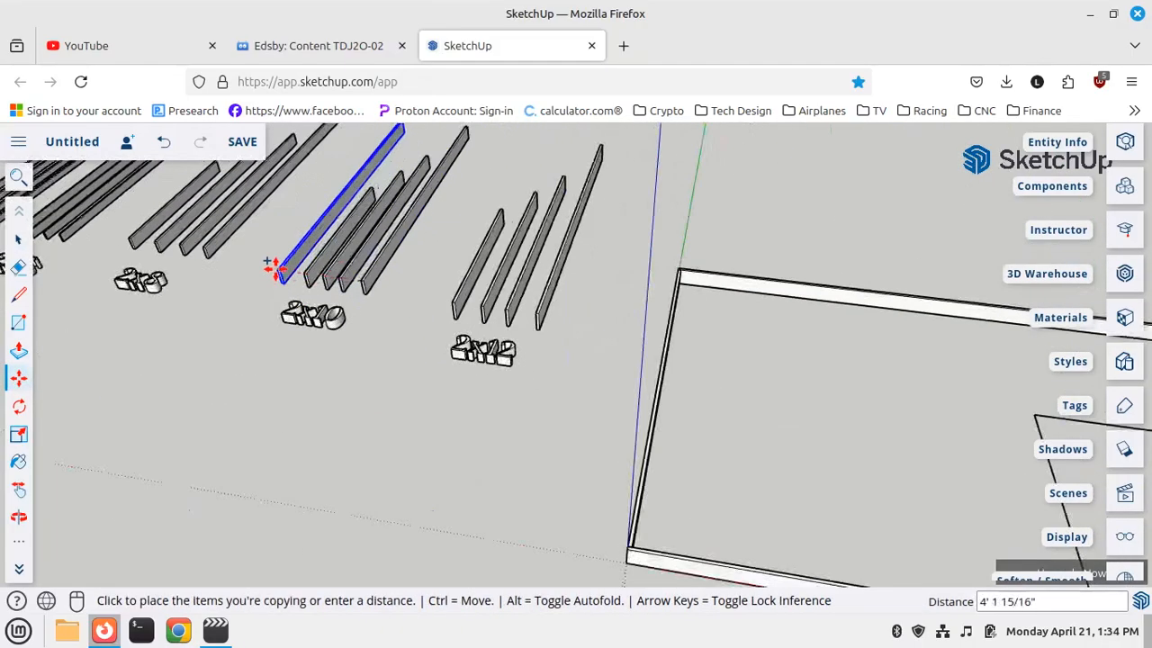
pyautogui.scroll(-2, 266, 266)
pyautogui.scroll(5, 540, 378)
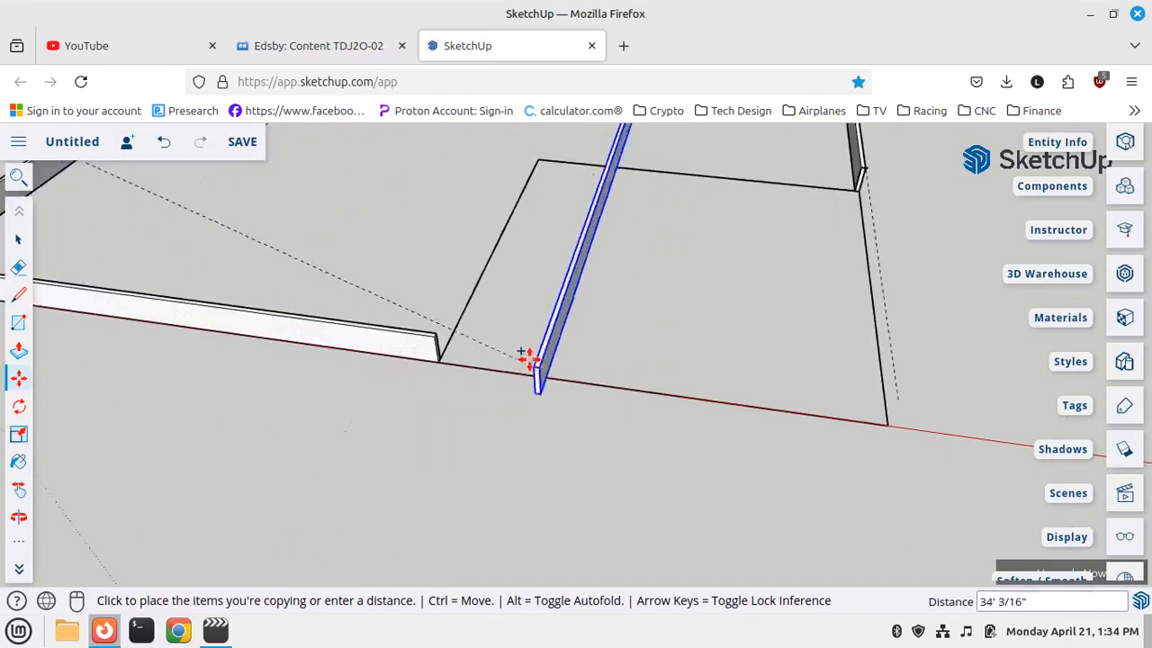
pyautogui.scroll(6, 531, 360)
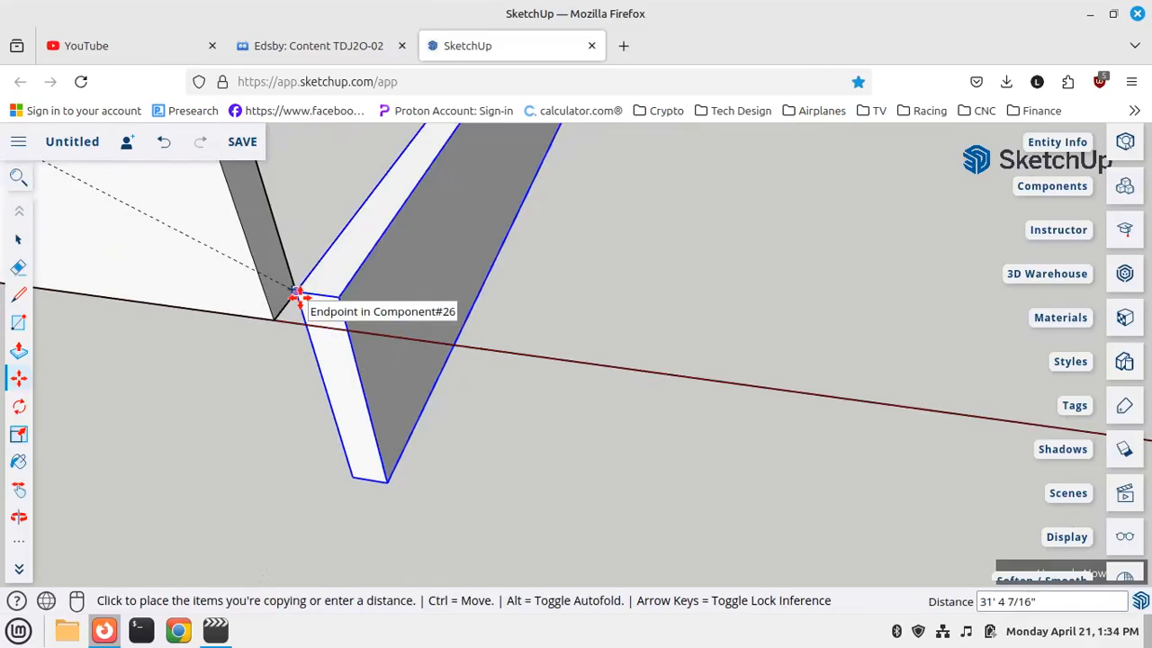
pyautogui.click(299, 297)
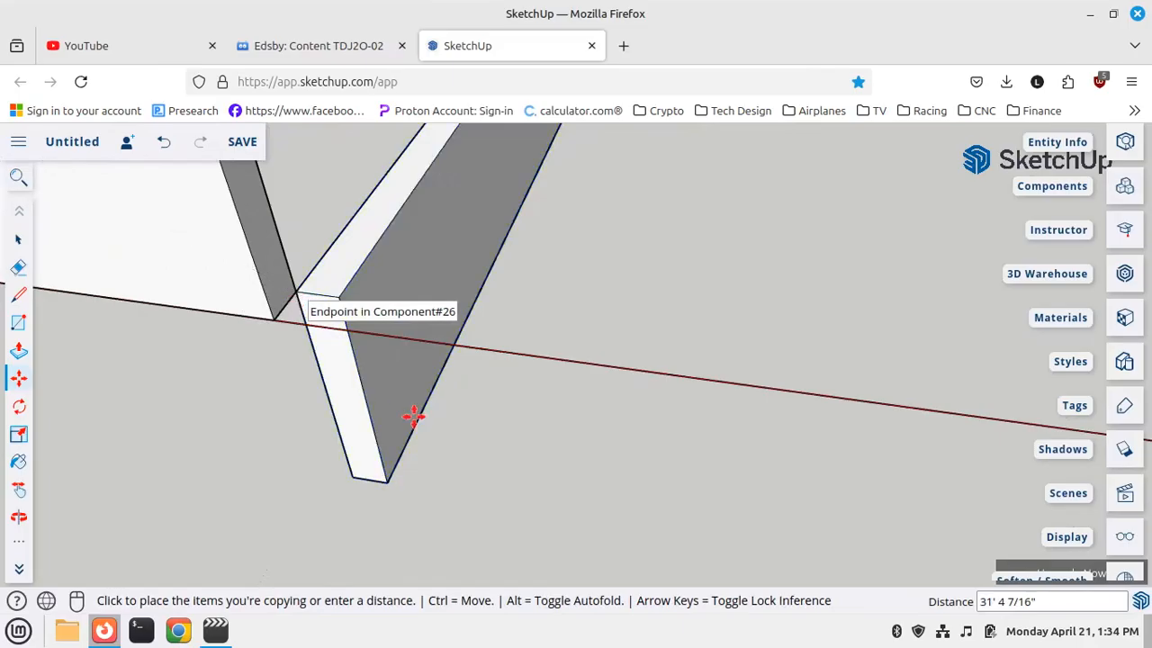
# Try shifting the copied board along the red axis, and snap its top corner back to the trimmed board's end
pyautogui.scroll(-5, 477, 379)
pyautogui.press('q')
pyautogui.press('m')
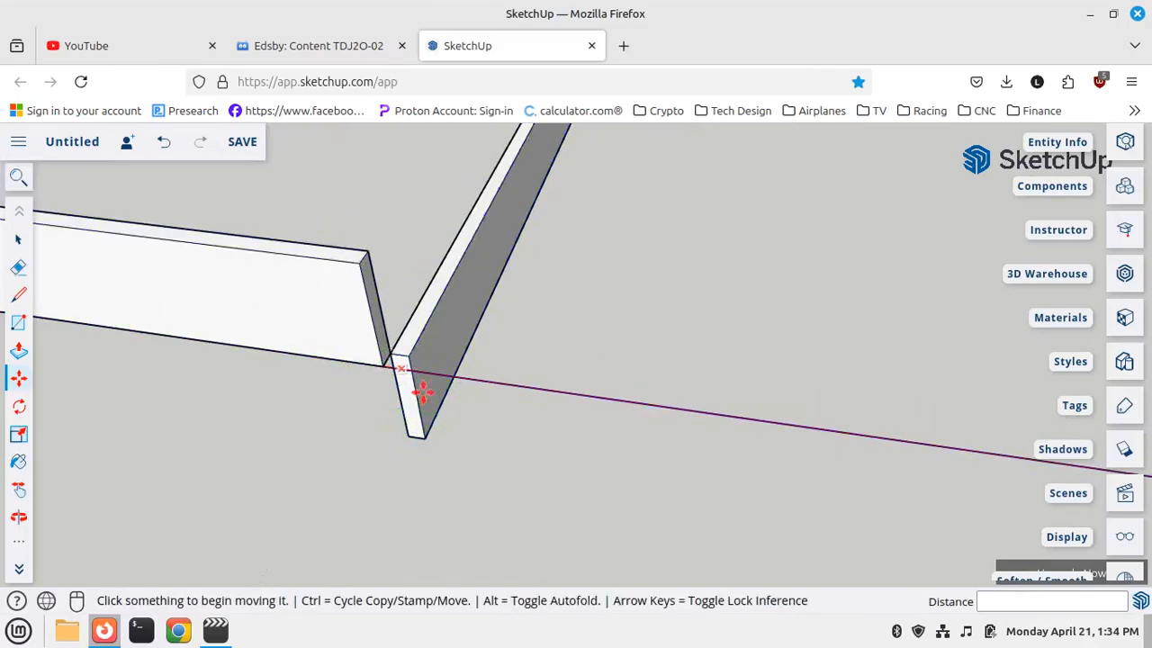
pyautogui.moveTo(378, 387); pyautogui.dragTo(613, 322, button='middle')
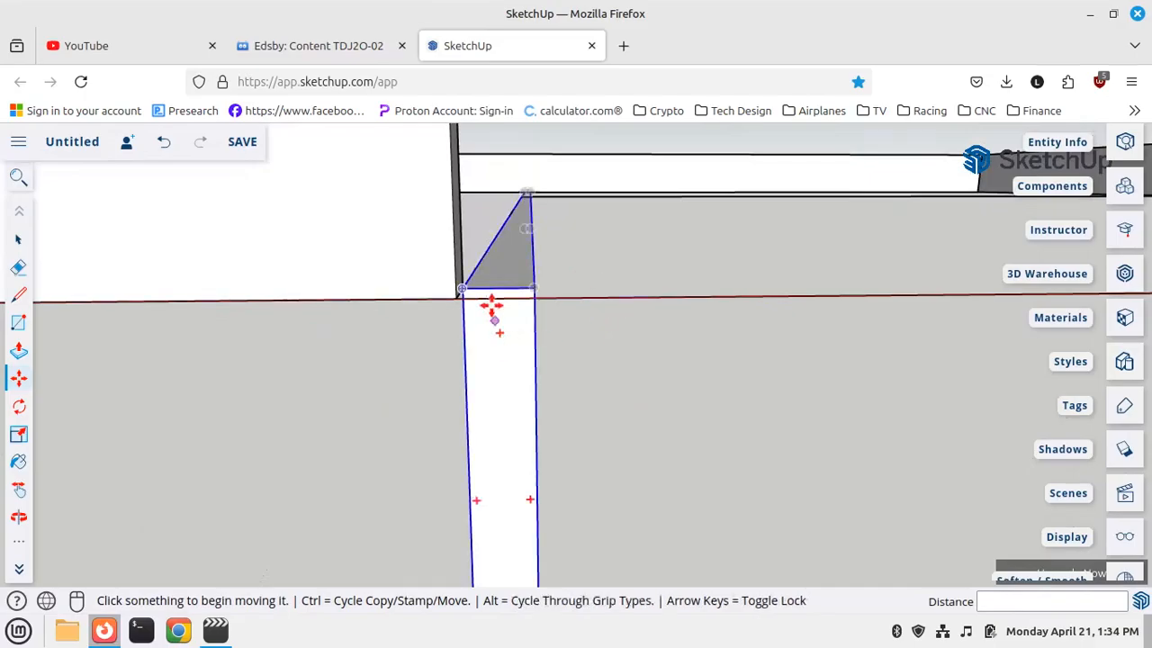
pyautogui.click(535, 290)
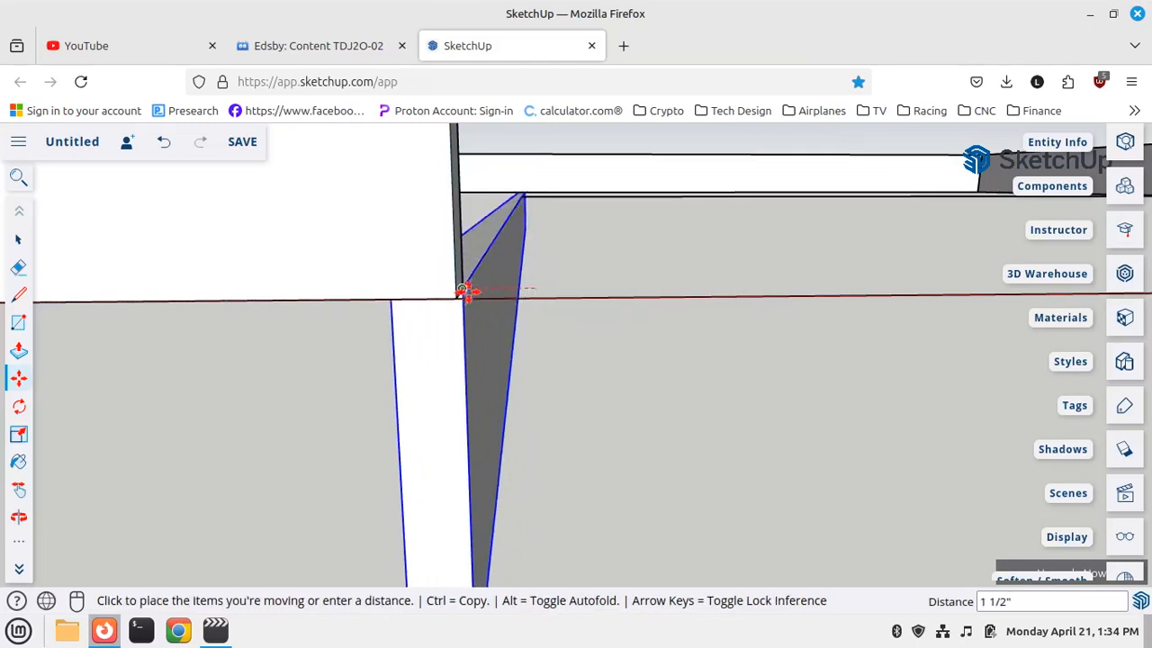
pyautogui.click(555, 288)
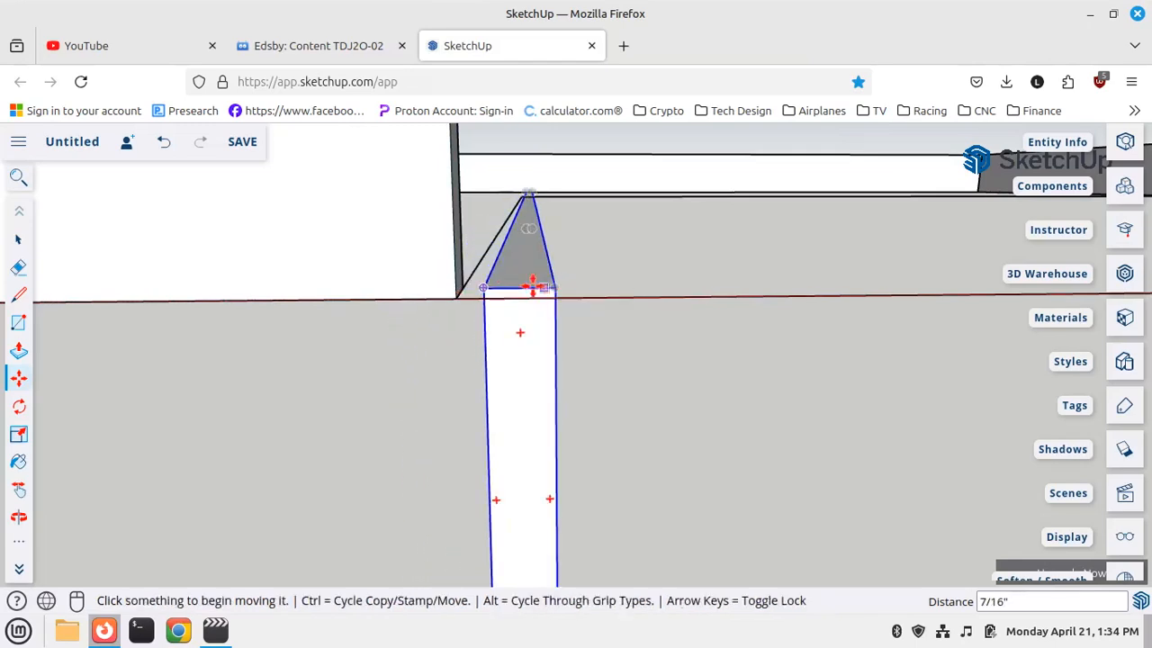
pyautogui.click(483, 289)
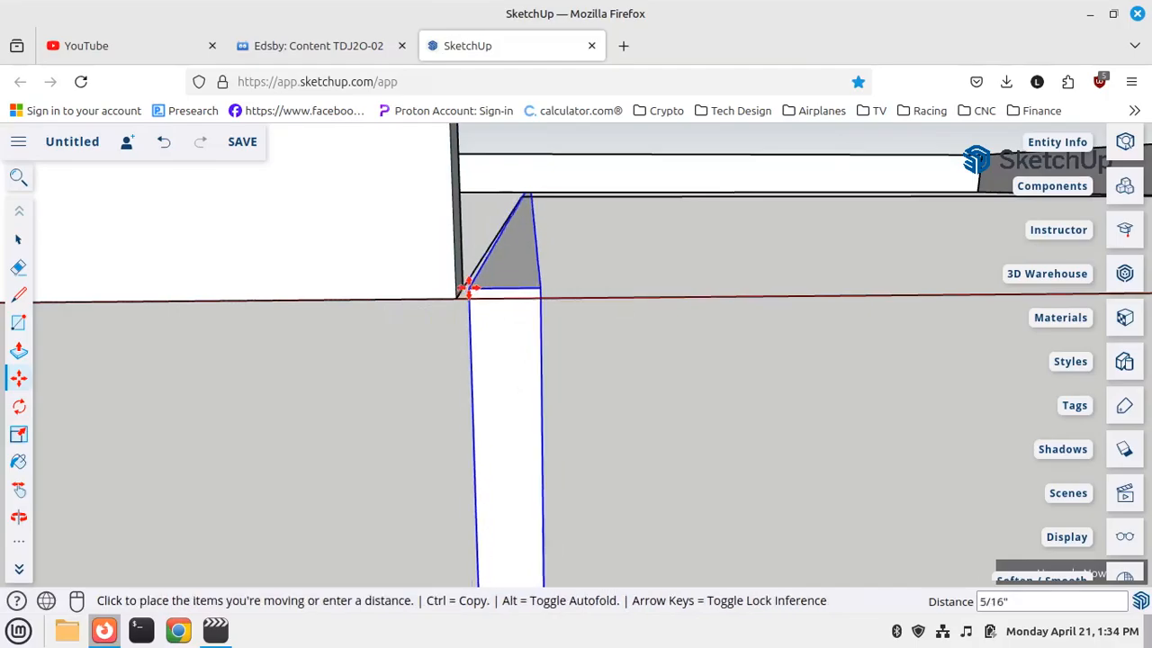
pyautogui.click(462, 289)
# Make the copied board along the cutout unique and open its component for editing
pyautogui.scroll(-3, 612, 319)
pyautogui.moveTo(612, 324); pyautogui.dragTo(538, 292, button='middle')
pyautogui.scroll(-5, 634, 281)
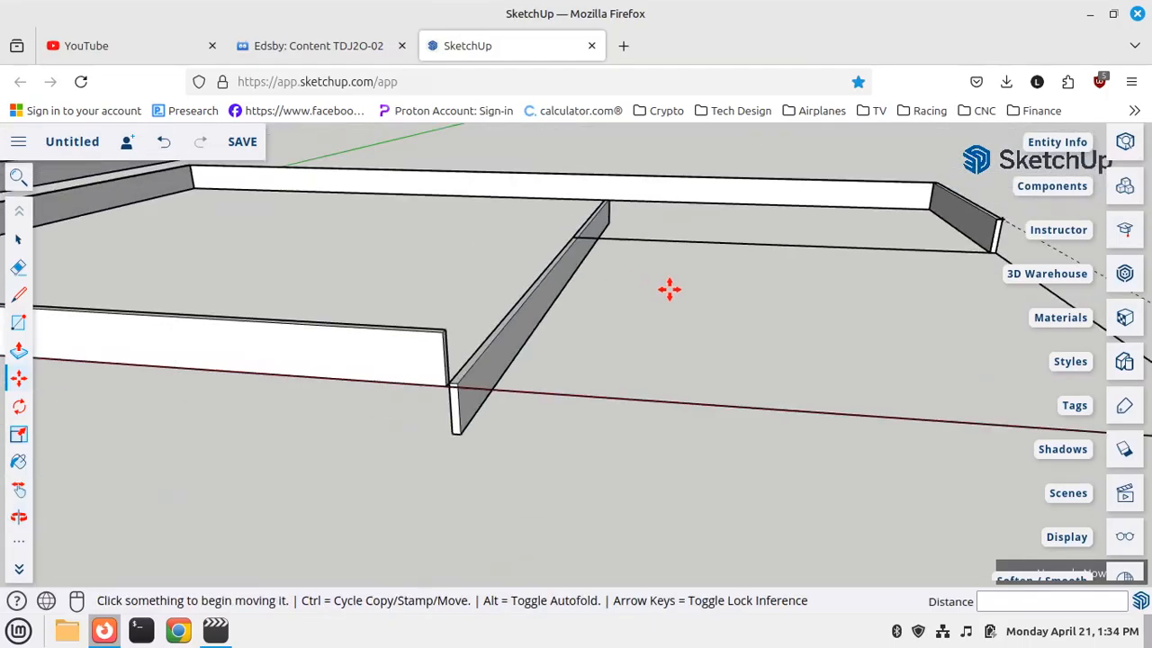
pyautogui.moveTo(735, 329); pyautogui.dragTo(601, 439, button='middle')
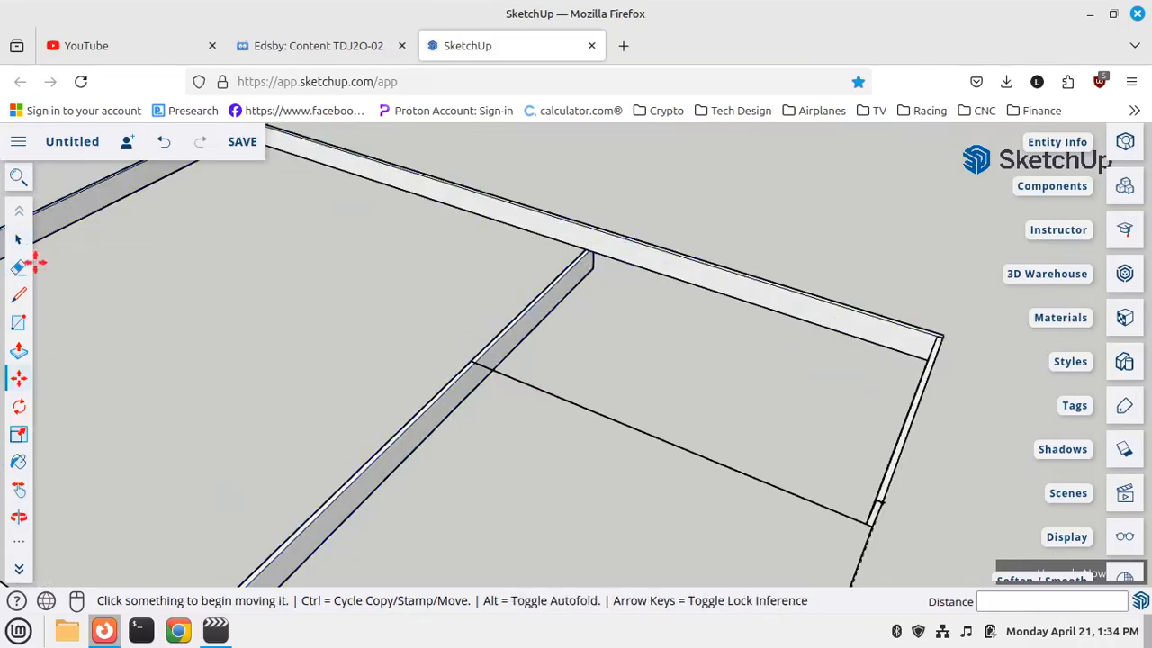
pyautogui.click(18, 239)
pyautogui.click(514, 336)
pyautogui.rightClick(514, 335)
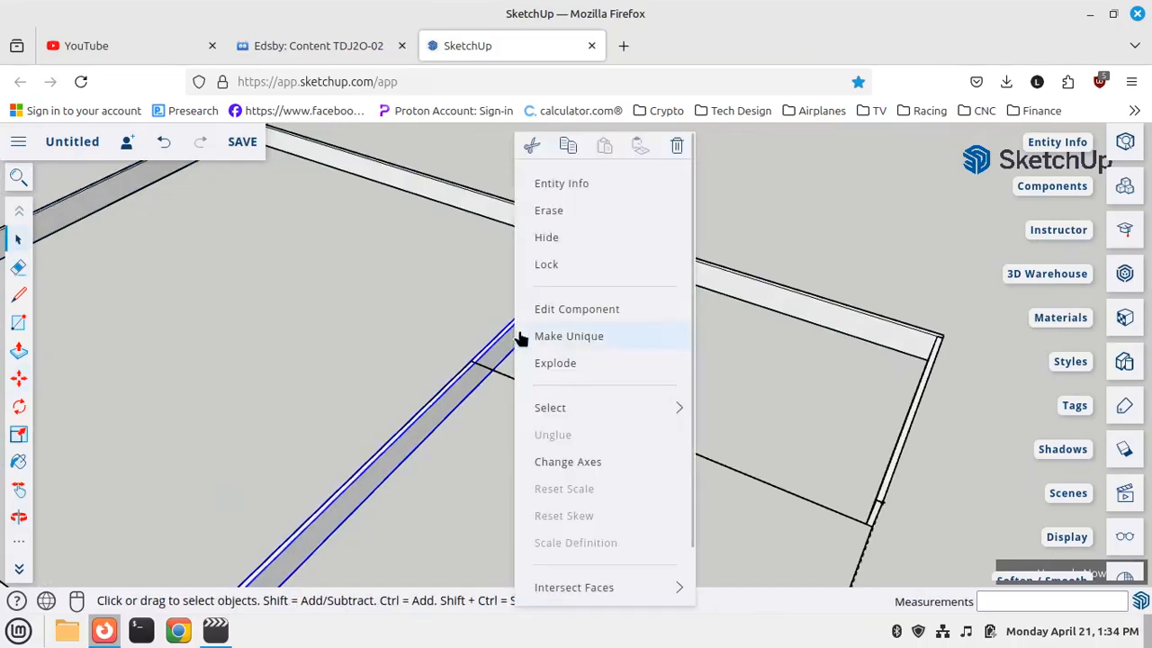
pyautogui.click(556, 338)
pyautogui.moveTo(571, 344); pyautogui.dragTo(54, 385, button='middle')
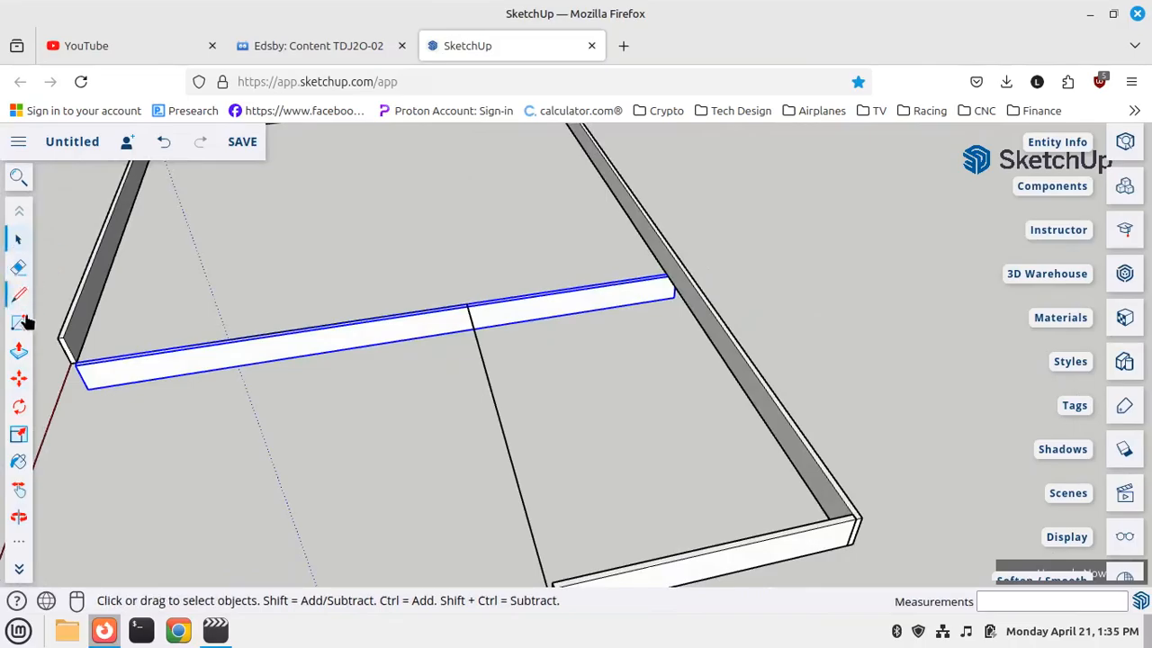
pyautogui.rightClick(557, 315)
pyautogui.click(582, 315)
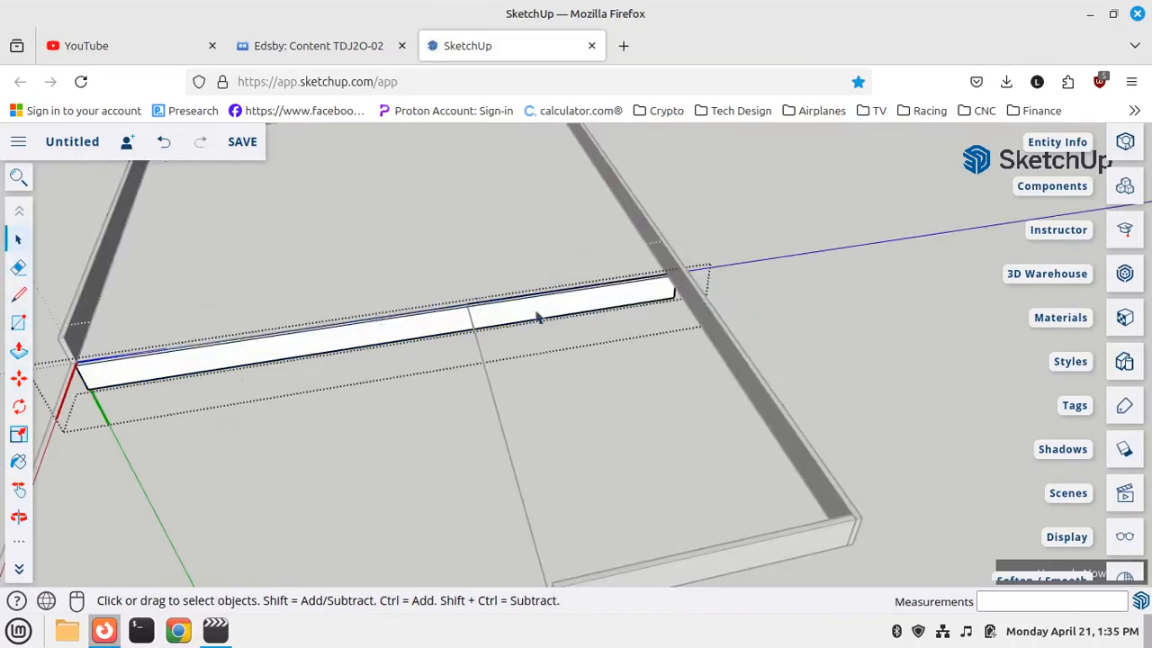
# Draw a 9 1/2" line down the copied board's face from the cutout's inner corner
pyautogui.click(19, 297)
pyautogui.moveTo(470, 324)
pyautogui.mouseDown(button='middle')
pyautogui.moveTo(495, 337)
pyautogui.moveTo(646, 280)
pyautogui.moveTo(500, 337)
pyautogui.mouseUp(button='middle')
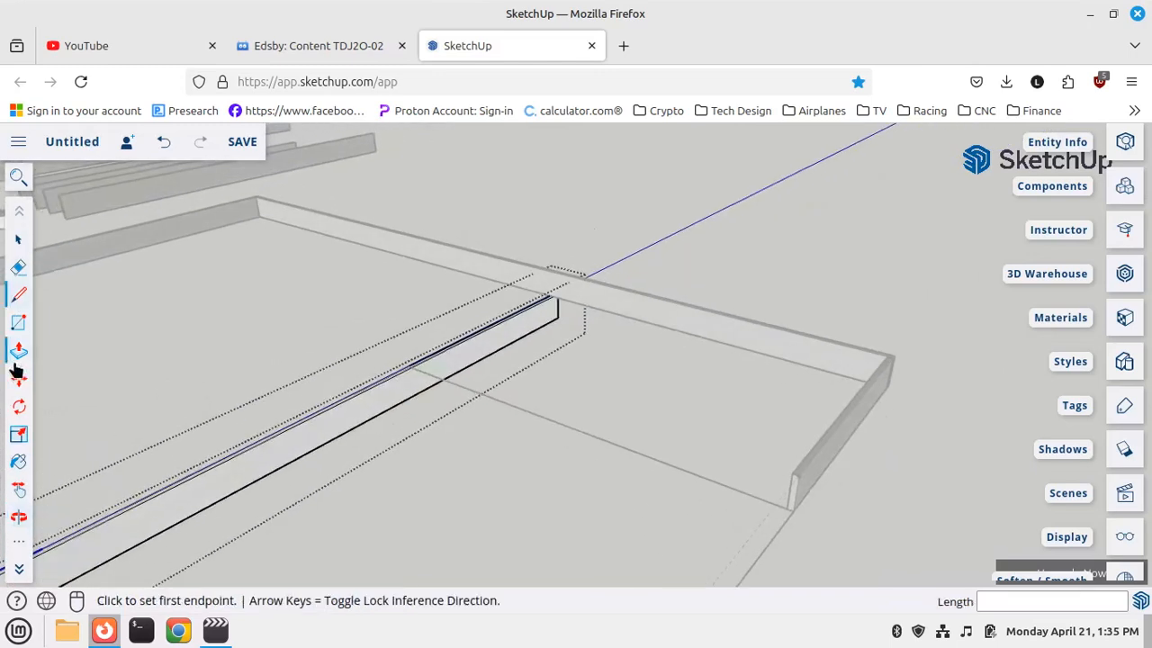
pyautogui.scroll(4, 715, 258)
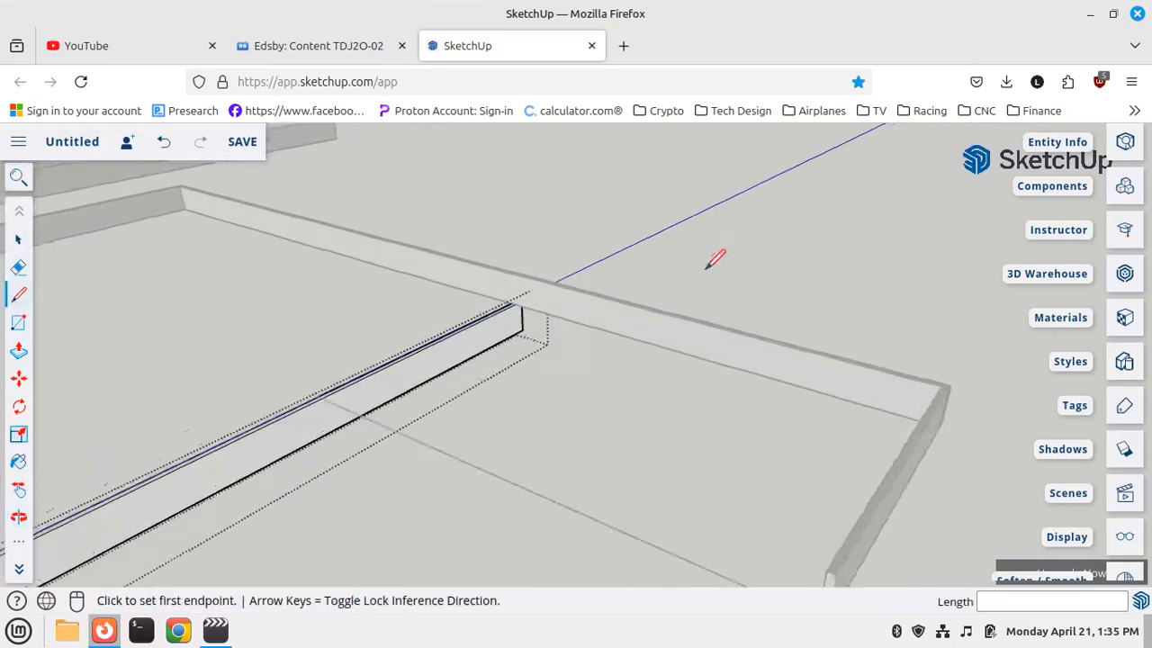
pyautogui.scroll(5, 270, 410)
pyautogui.click(303, 415)
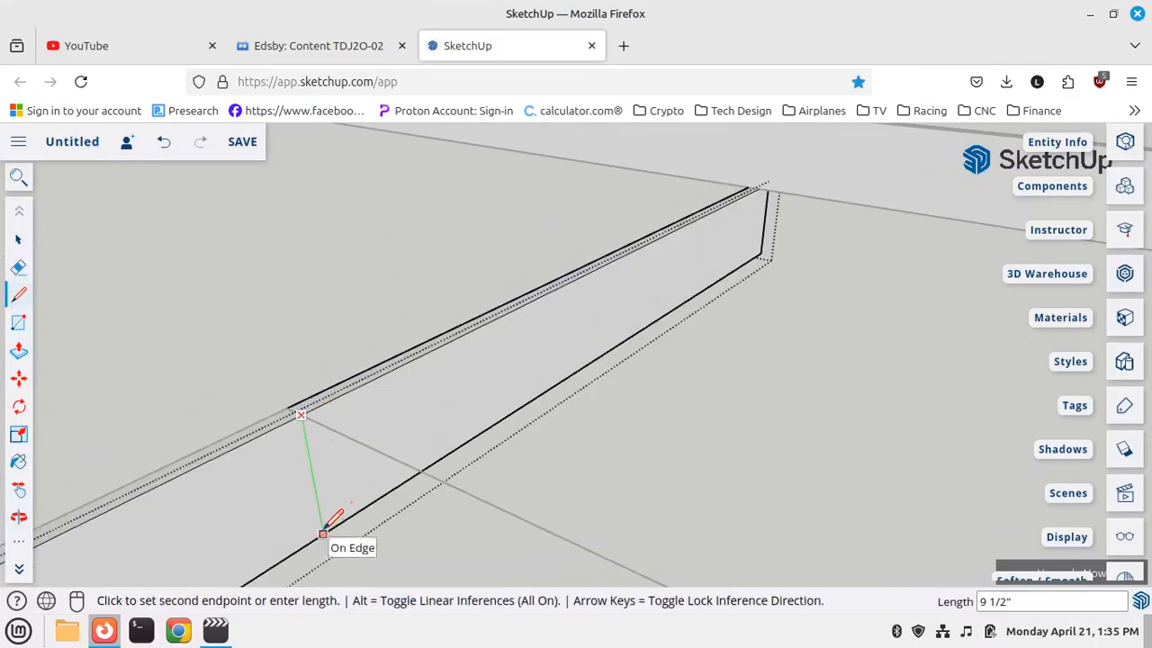
pyautogui.scroll(-3, 387, 399)
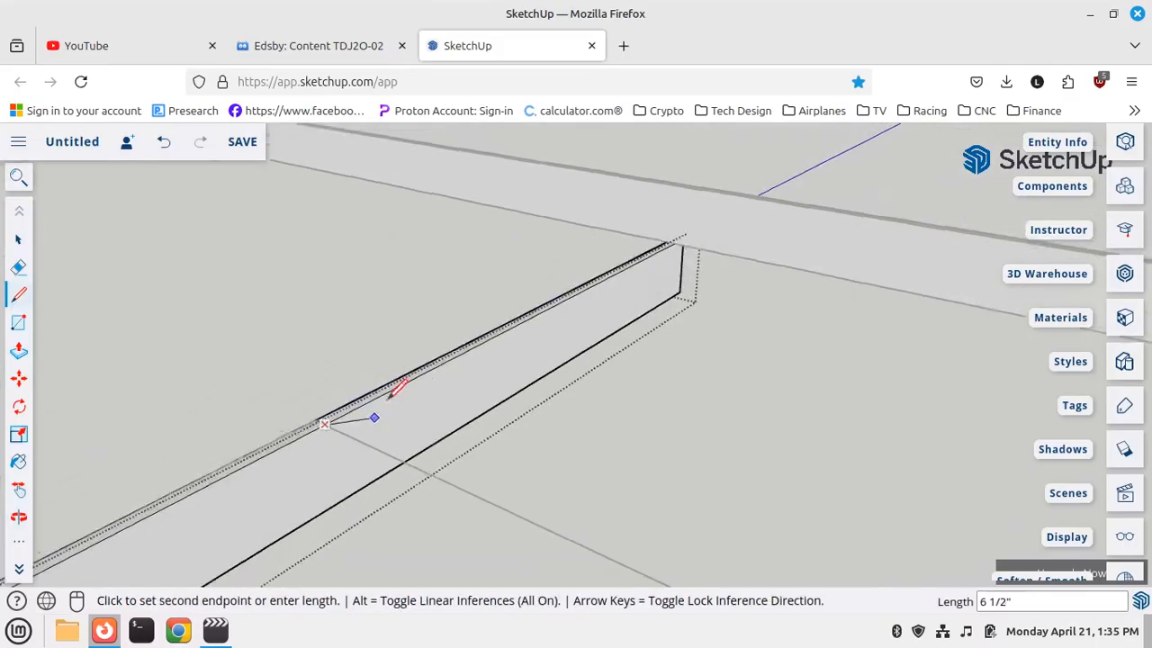
pyautogui.click(344, 486)
pyautogui.scroll(-8, 368, 472)
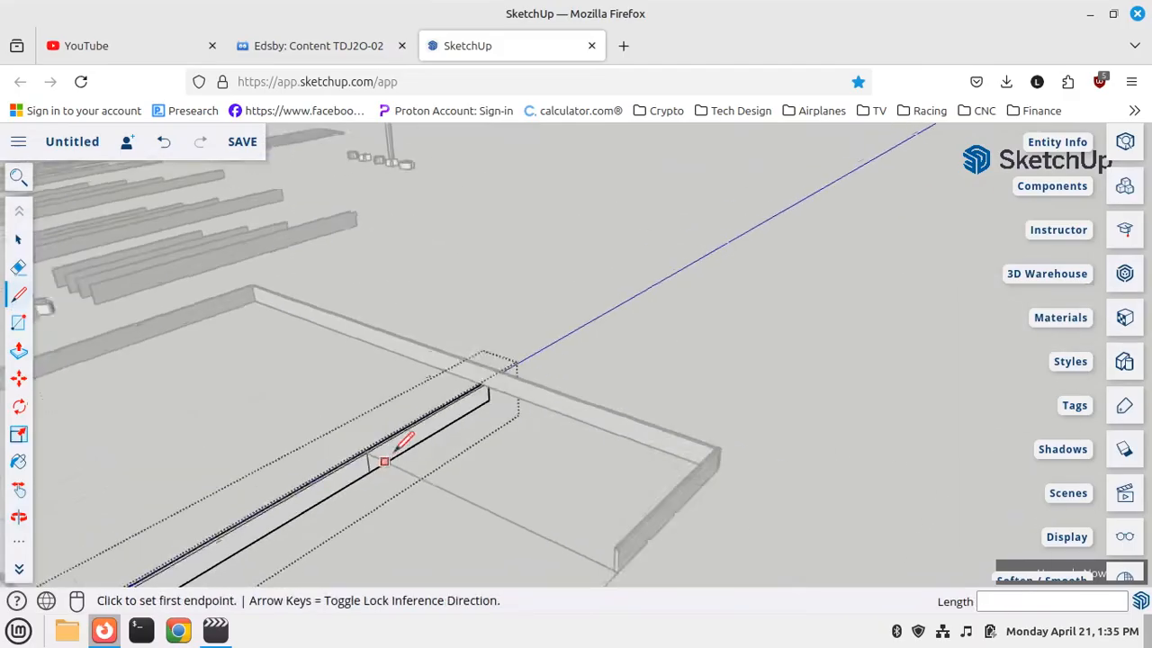
# Push/Pull the copied board's section beyond the cutout corner 1 1/2" to remove it, and leave the component
pyautogui.click(18, 351)
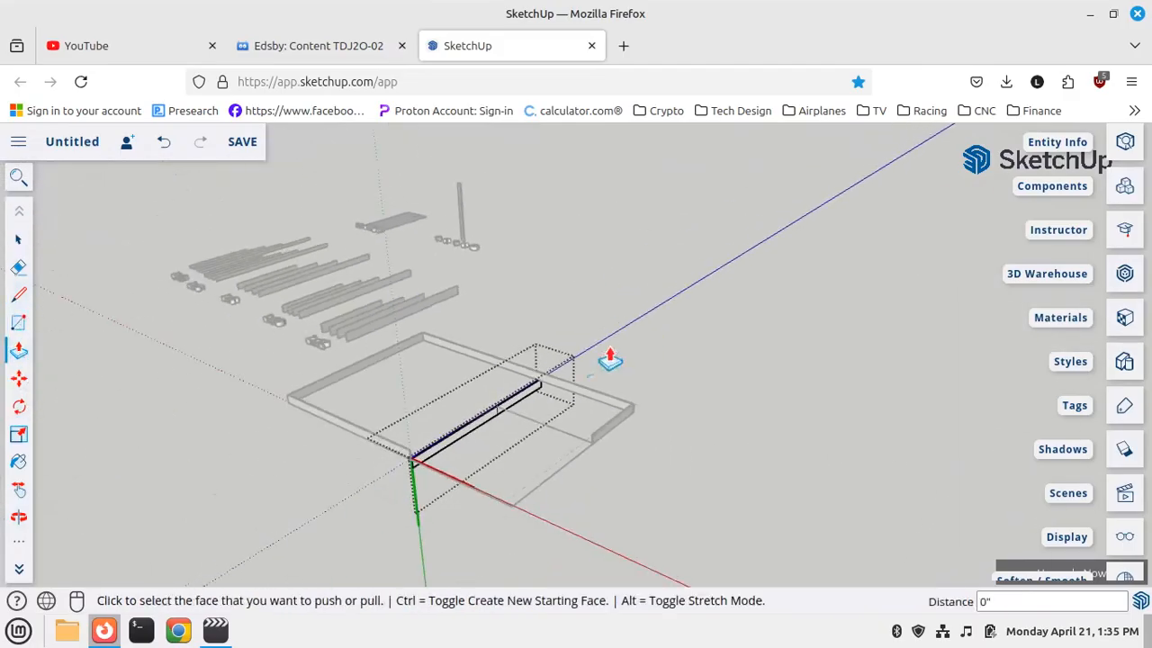
pyautogui.scroll(5, 502, 417)
pyautogui.click(473, 416)
pyautogui.click(449, 414)
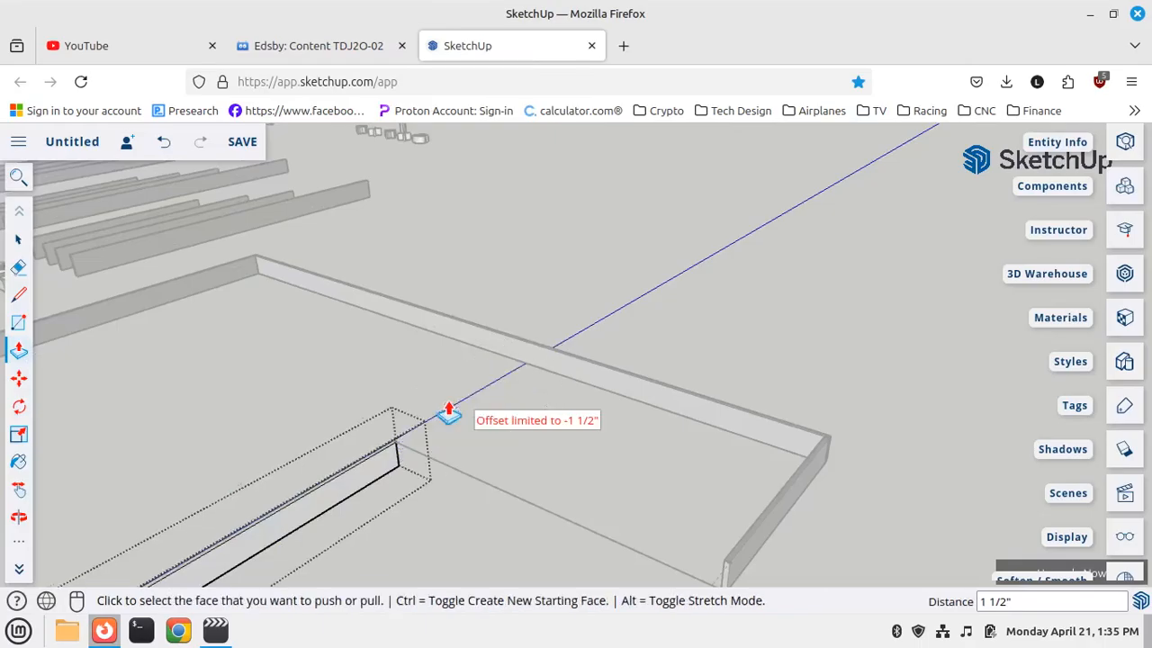
pyautogui.scroll(-3, 504, 334)
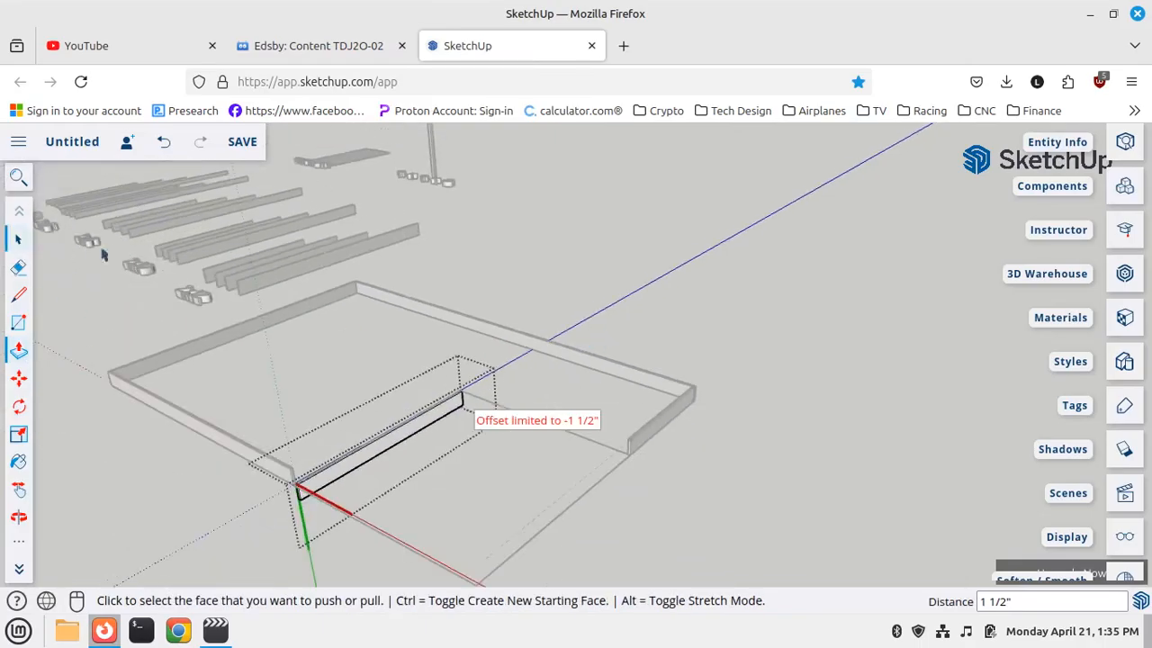
pyautogui.press('space')
pyautogui.scroll(-3, 856, 474)
pyautogui.scroll(3, 552, 459)
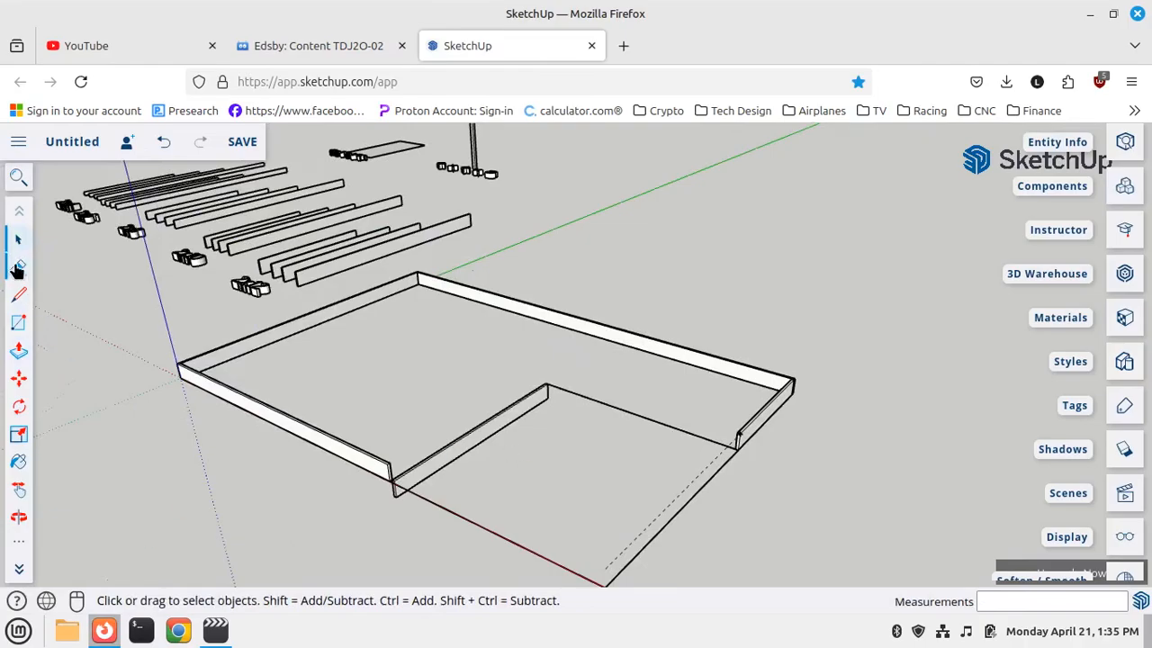
# Copy the longest 2x10 board from the lumber set and place the copy in front of the deck frame
pyautogui.scroll(-1, 320, 373)
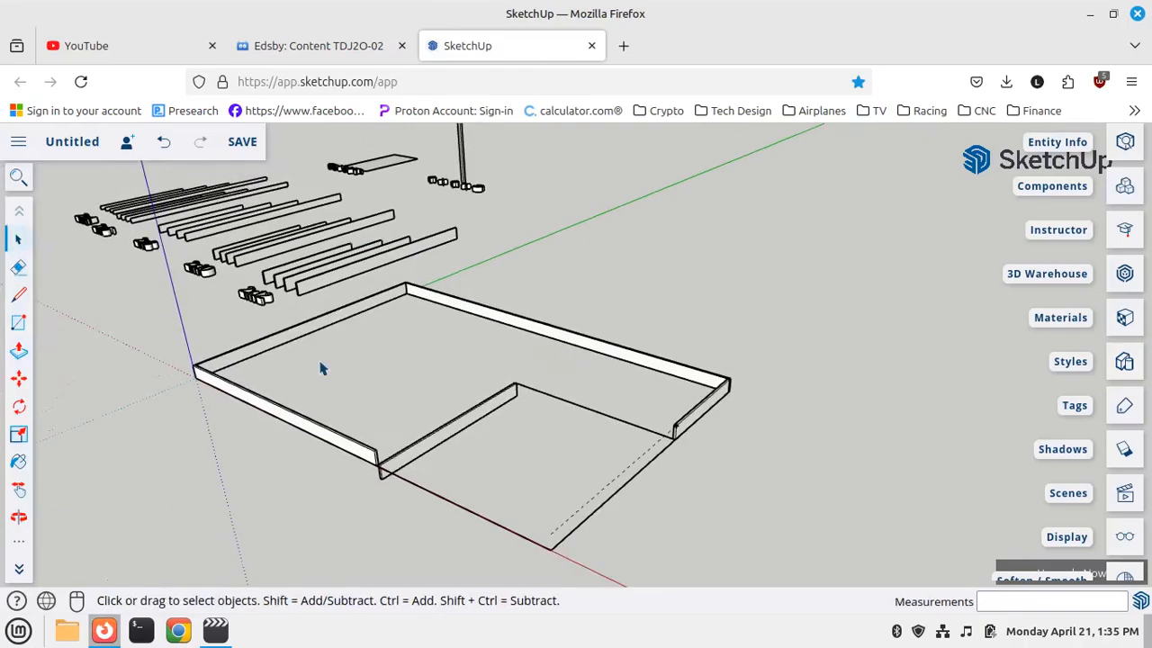
pyautogui.scroll(1, 235, 277)
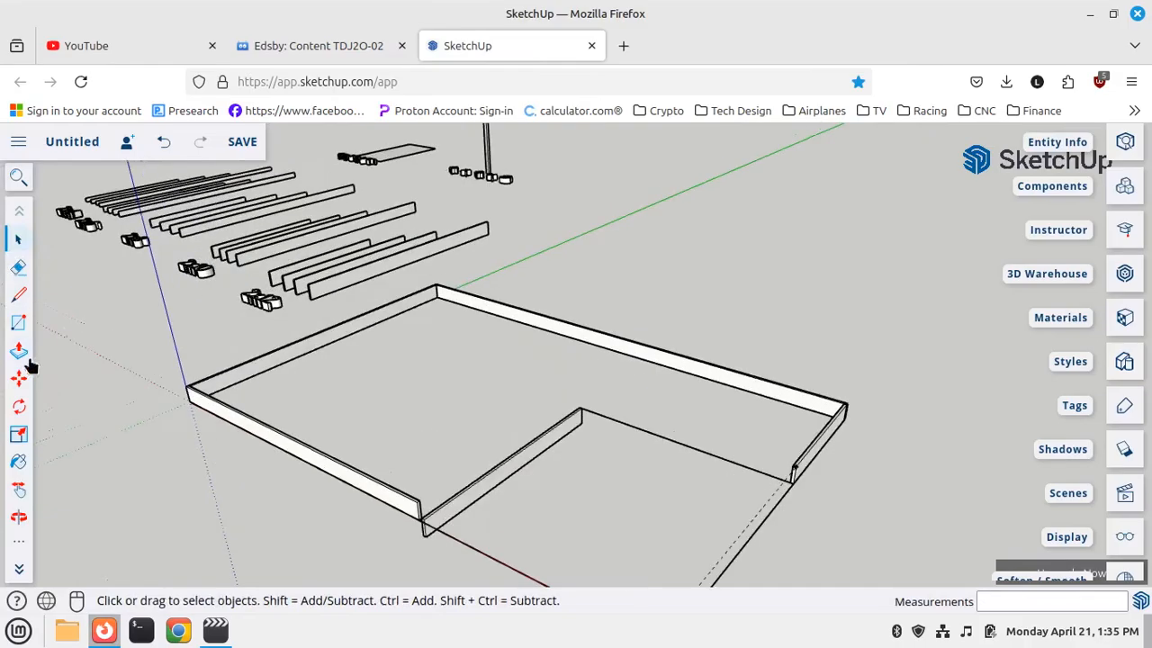
pyautogui.click(19, 378)
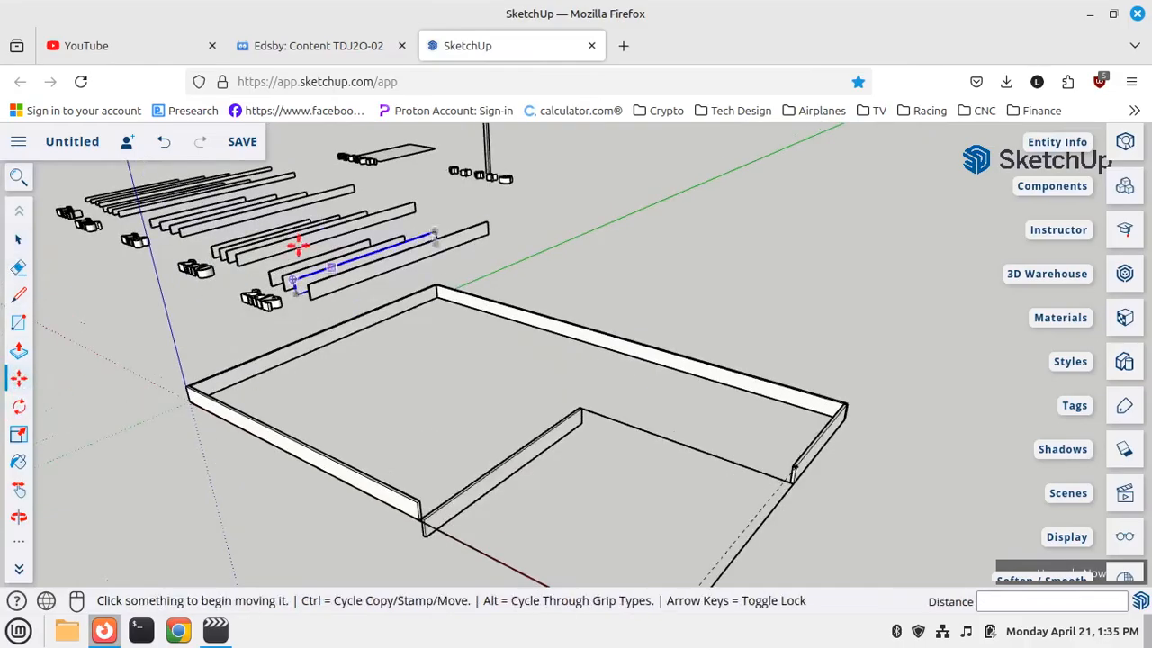
pyautogui.scroll(4, 247, 270)
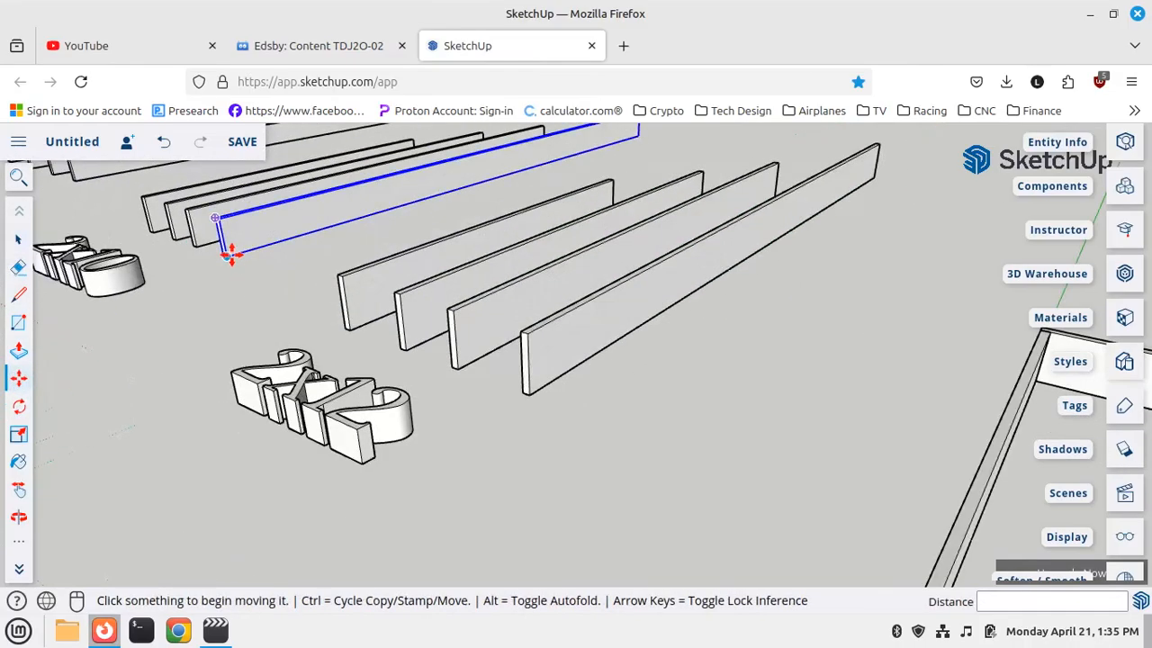
pyautogui.click(230, 254)
pyautogui.press('ctrl')
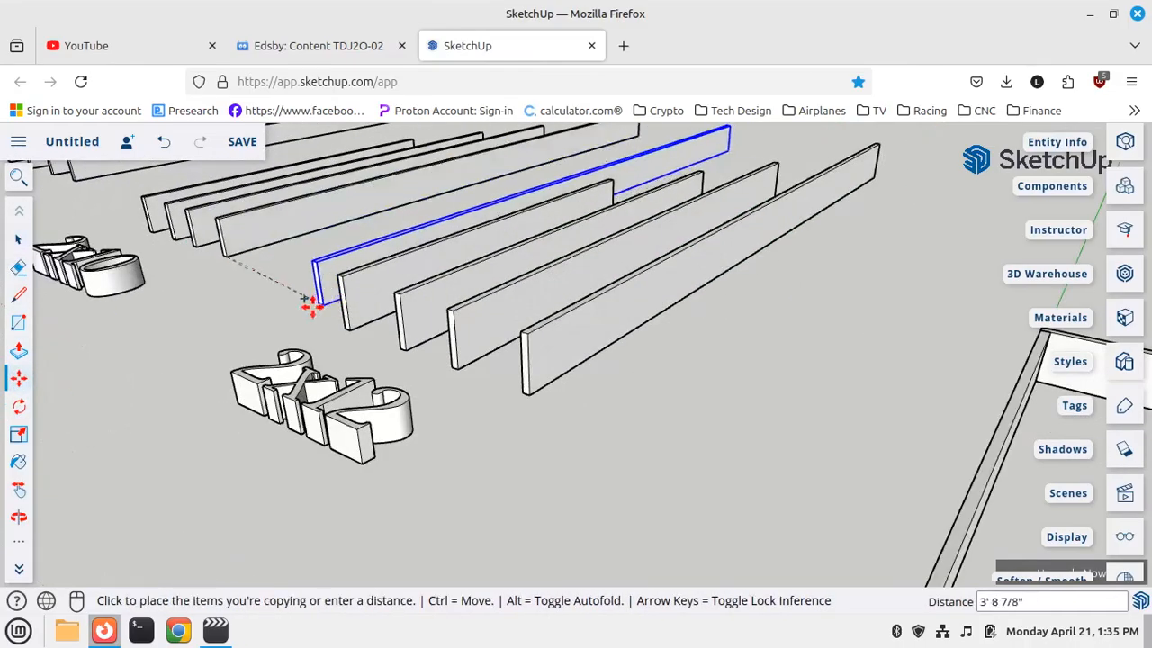
pyautogui.scroll(-5, 312, 304)
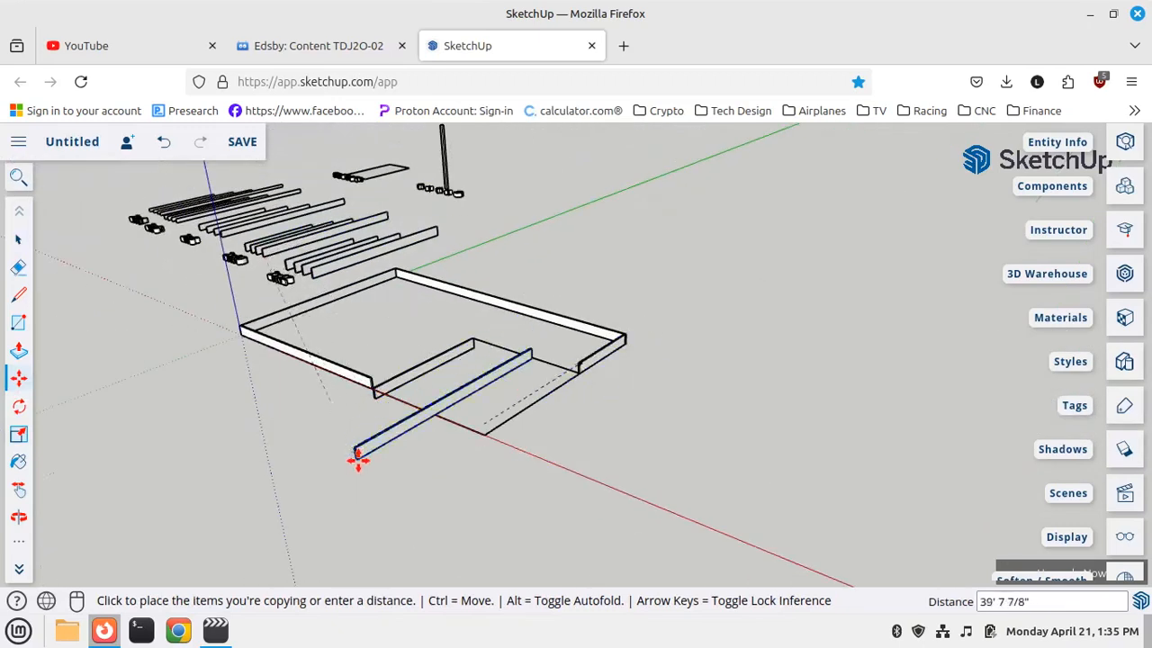
pyautogui.click(356, 455)
# Make the new board copy unique and rotate it 90 degrees so it runs parallel to the red axis
pyautogui.click(18, 239)
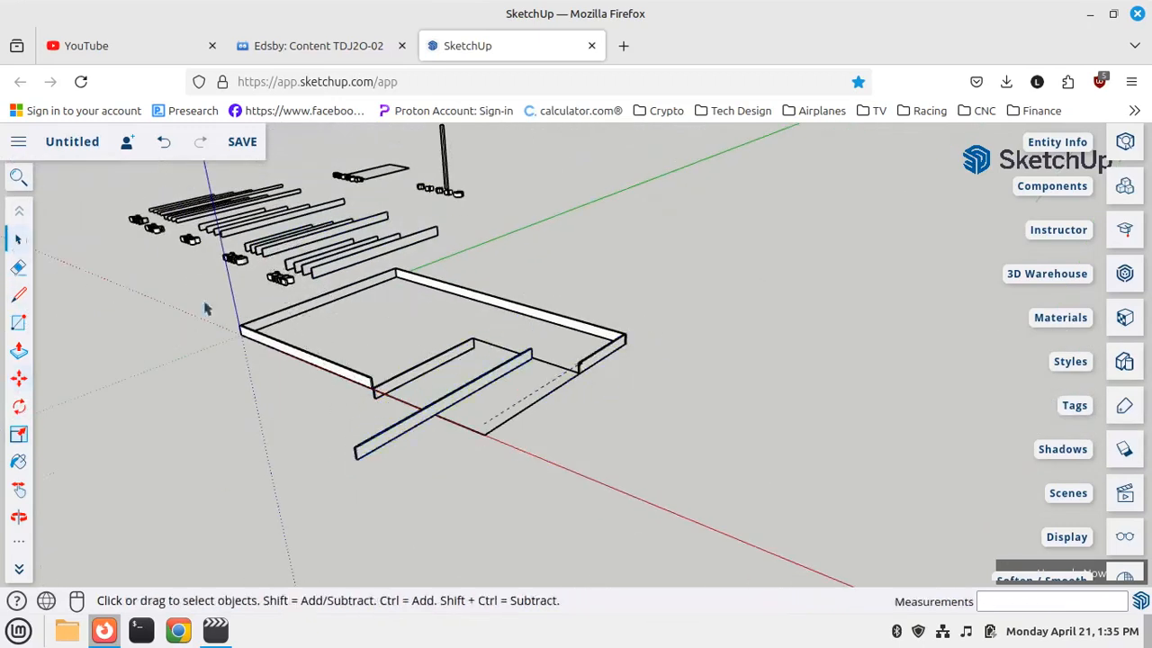
pyautogui.rightClick(396, 438)
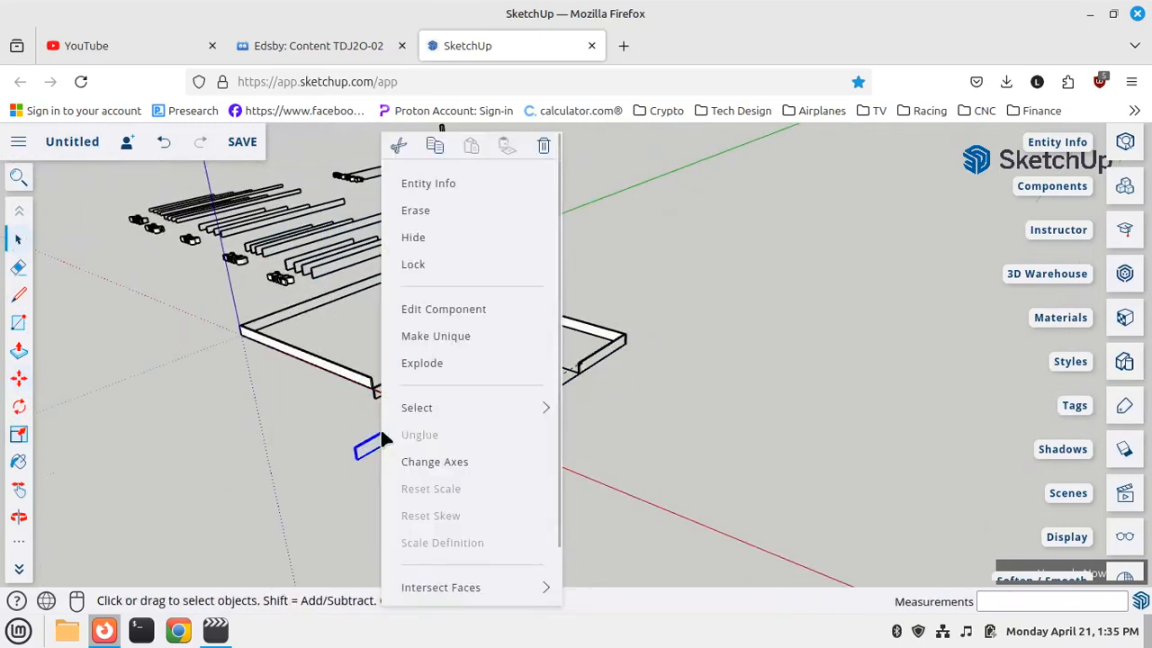
pyautogui.click(425, 337)
pyautogui.click(19, 407)
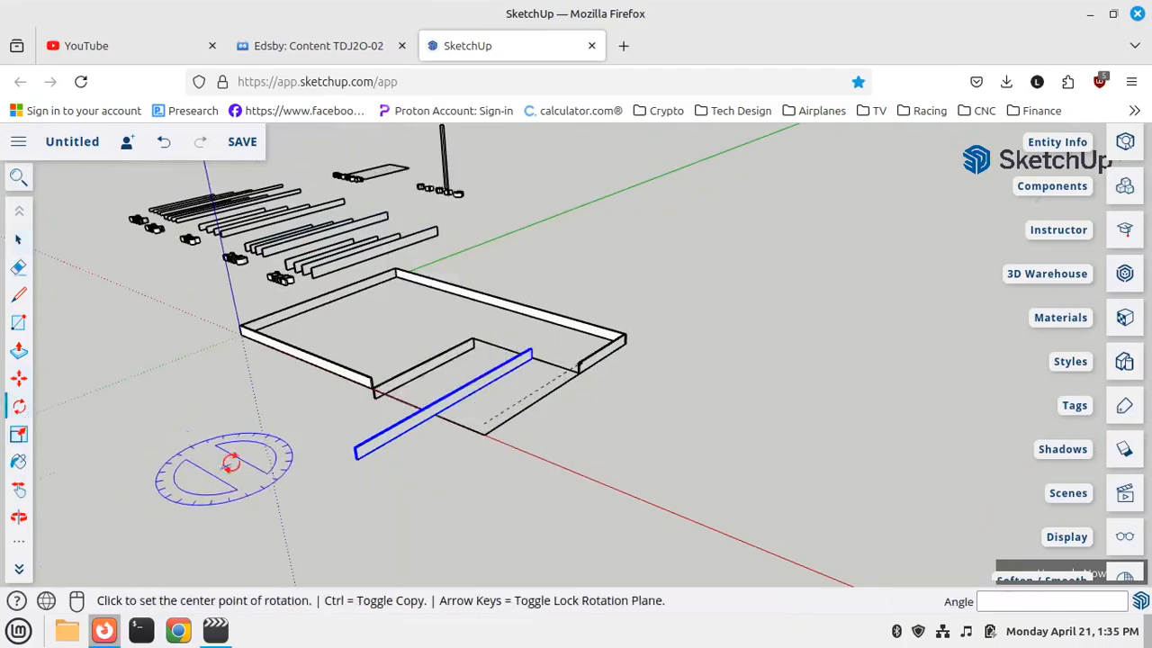
pyautogui.click(231, 460)
pyautogui.click(302, 427)
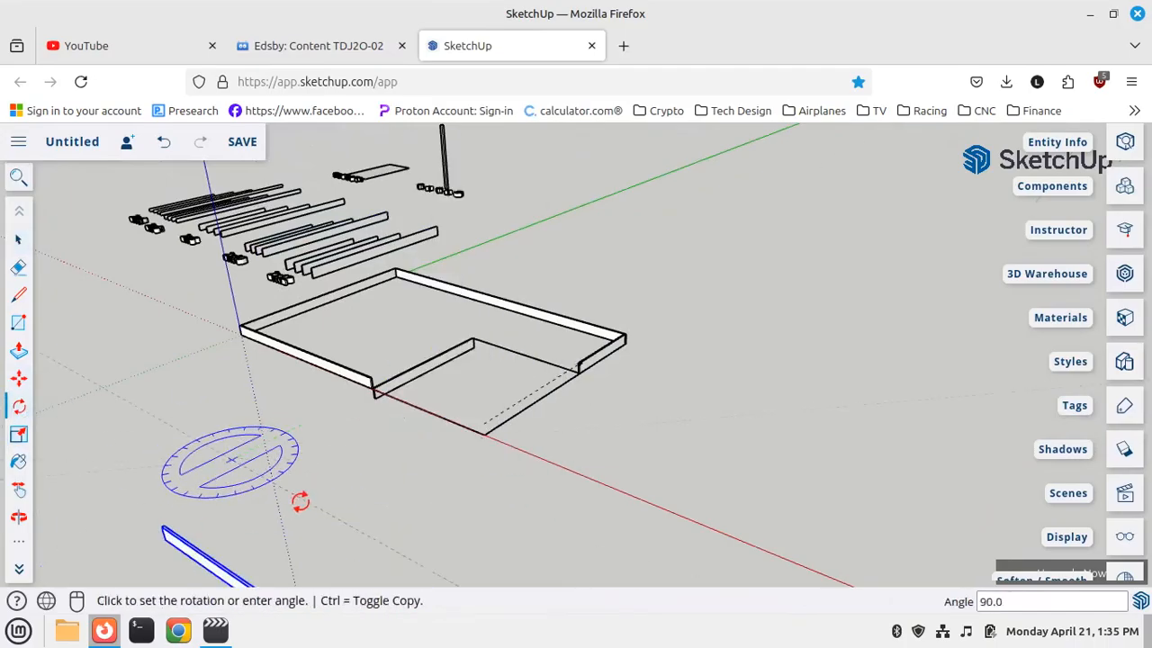
pyautogui.click(299, 502)
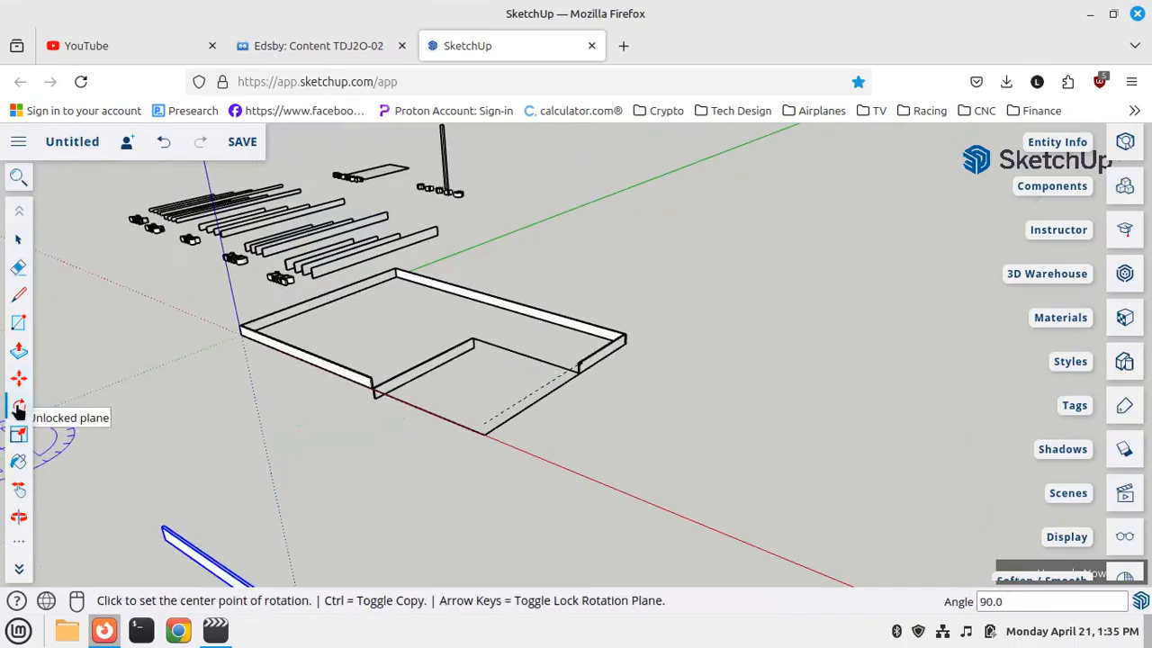
# Move the rotated board by its top end corner to the front frame board's bottom end corner at the cutout
pyautogui.click(18, 378)
pyautogui.scroll(4, 152, 546)
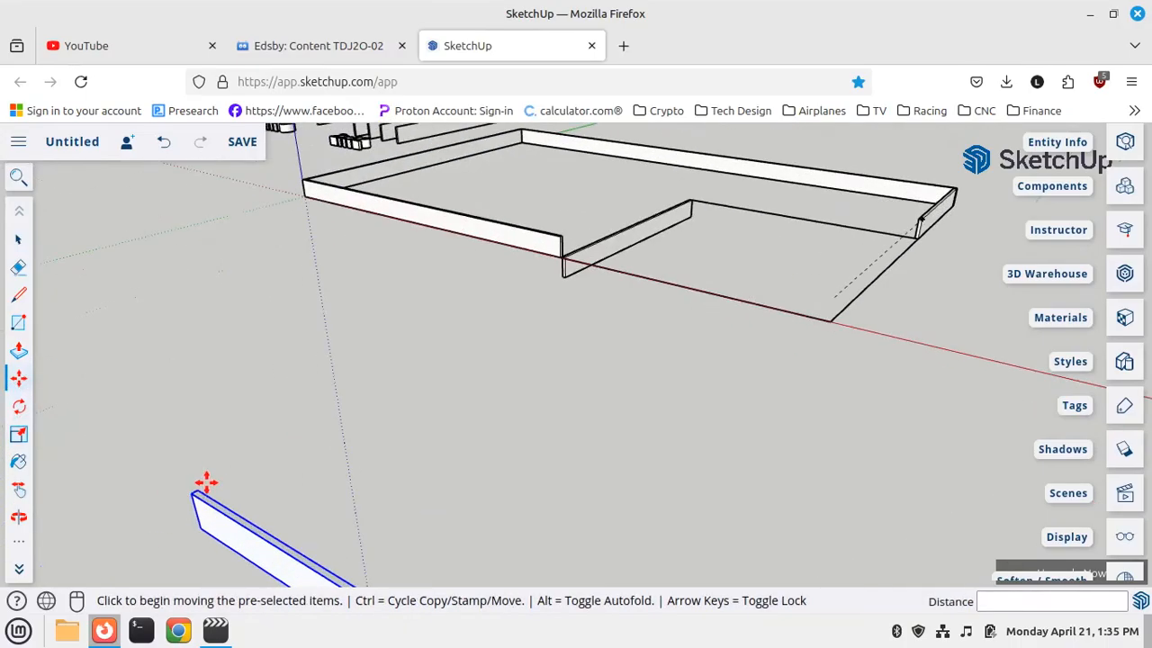
pyautogui.click(201, 490)
pyautogui.scroll(4, 545, 201)
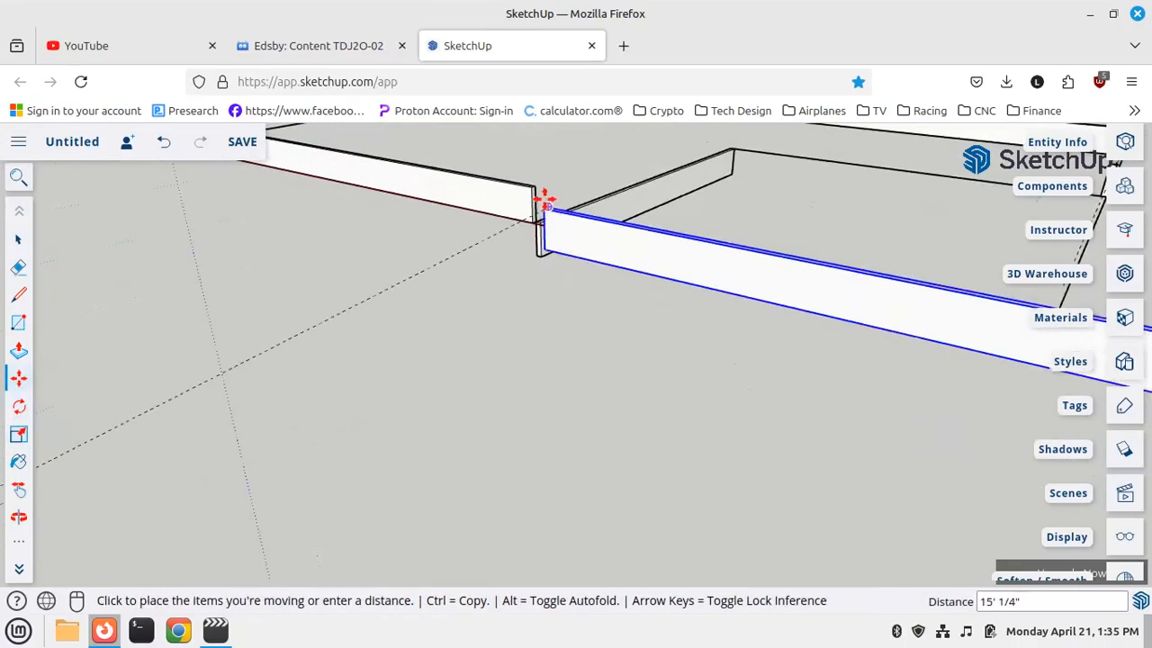
pyautogui.scroll(5, 538, 254)
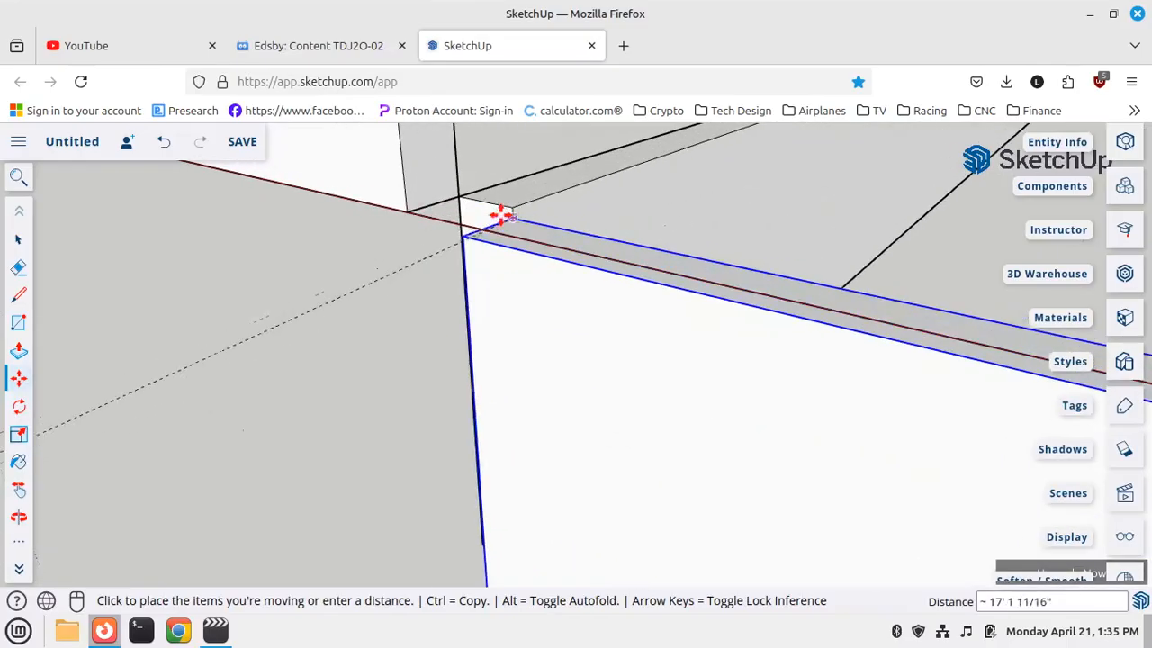
pyautogui.click(458, 196)
pyautogui.scroll(5, 306, 317)
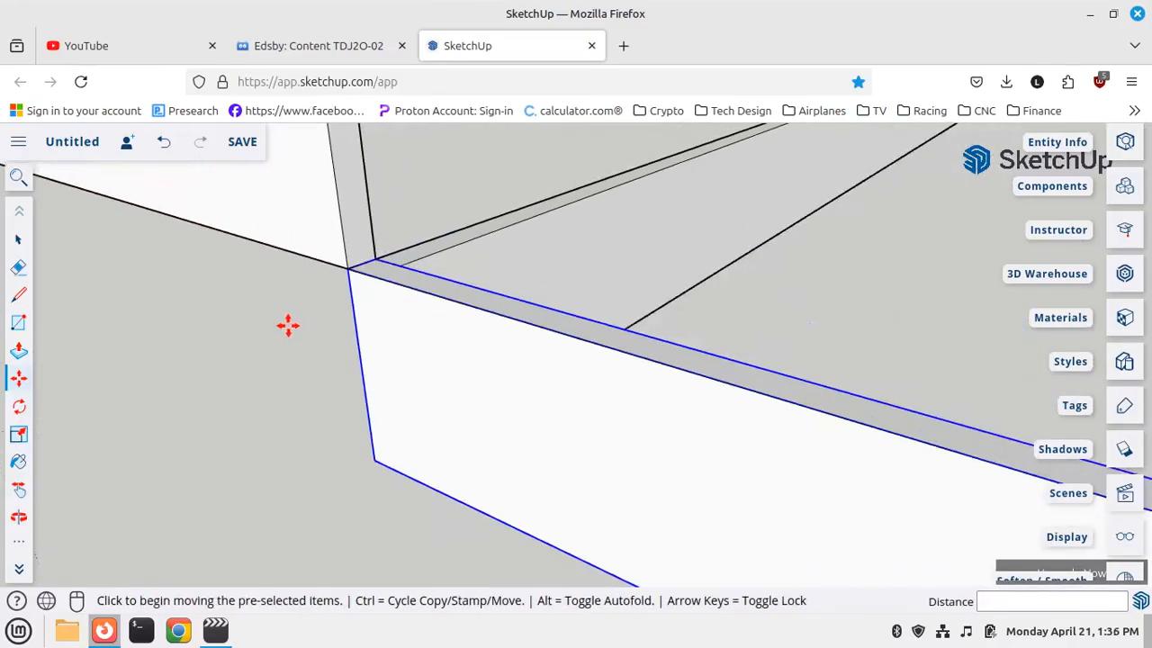
# Open the rotated board's component for editing and draw a 9 1/2" line down its face from the deck outline's outer corner
pyautogui.scroll(-6, 286, 326)
pyautogui.moveTo(573, 342); pyautogui.dragTo(427, 415, button='middle')
pyautogui.scroll(-5, 535, 307)
pyautogui.moveTo(612, 420); pyautogui.dragTo(223, 374, button='middle')
pyautogui.click(19, 240)
pyautogui.scroll(6, 331, 299)
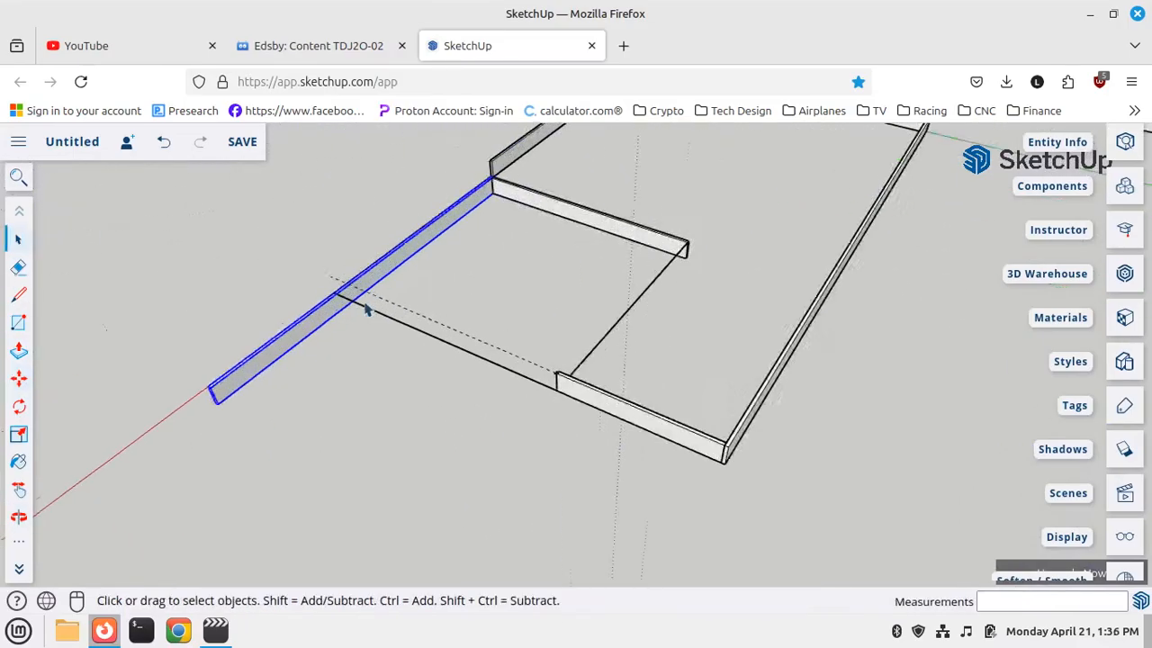
pyautogui.rightClick(331, 300)
pyautogui.click(360, 307)
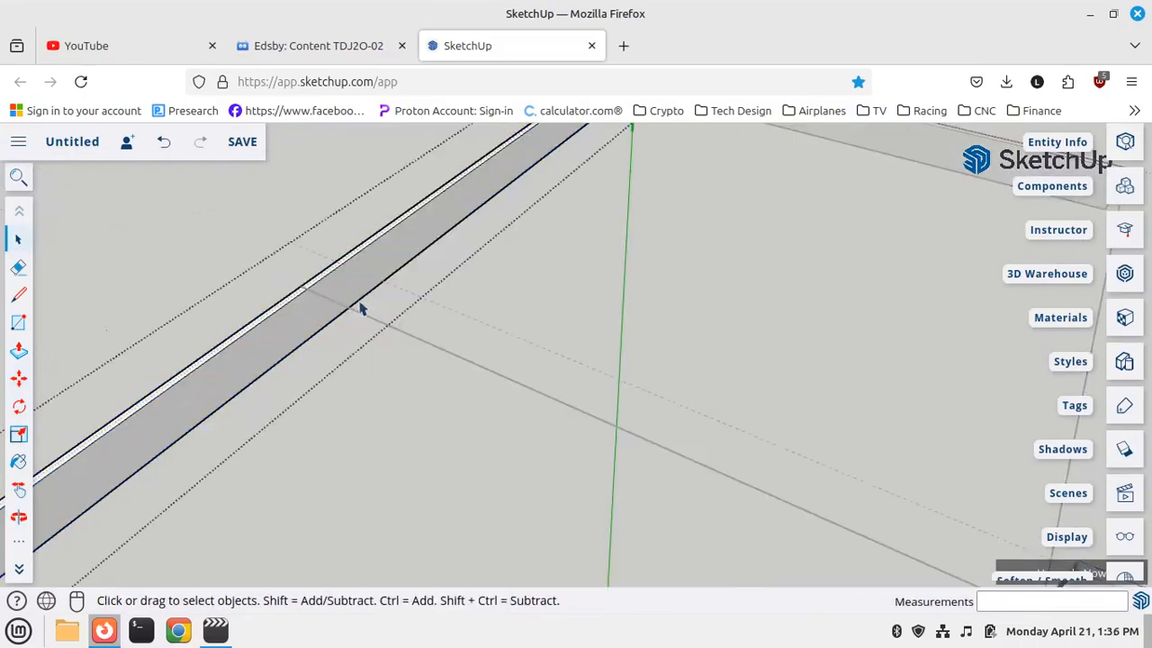
pyautogui.click(18, 293)
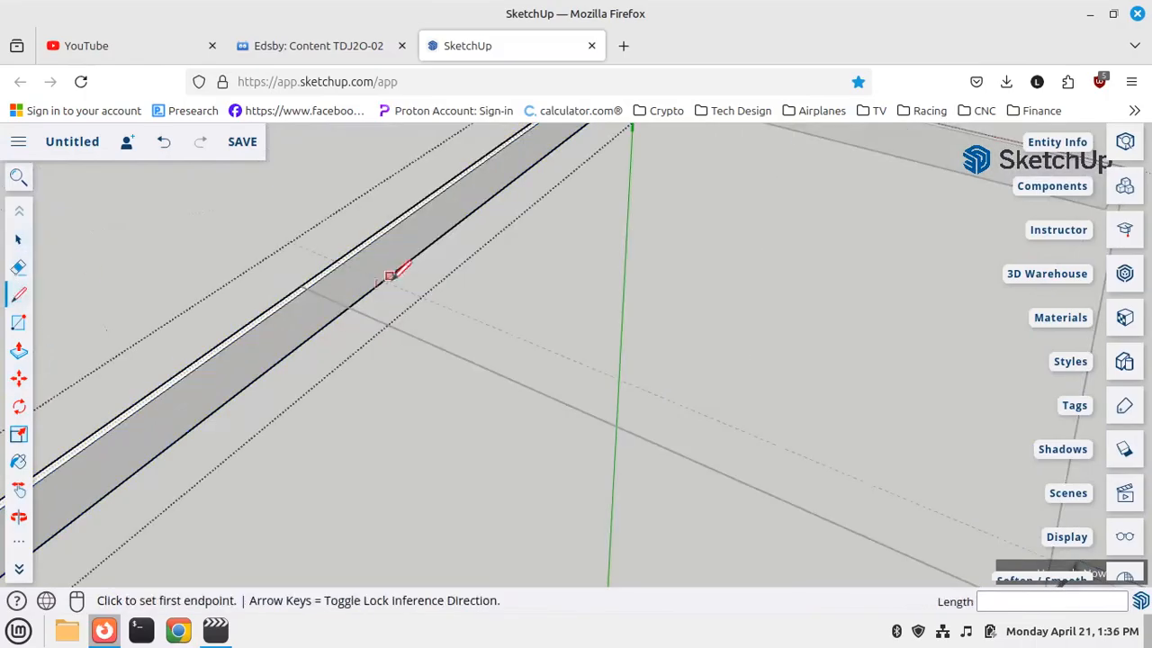
pyautogui.click(308, 287)
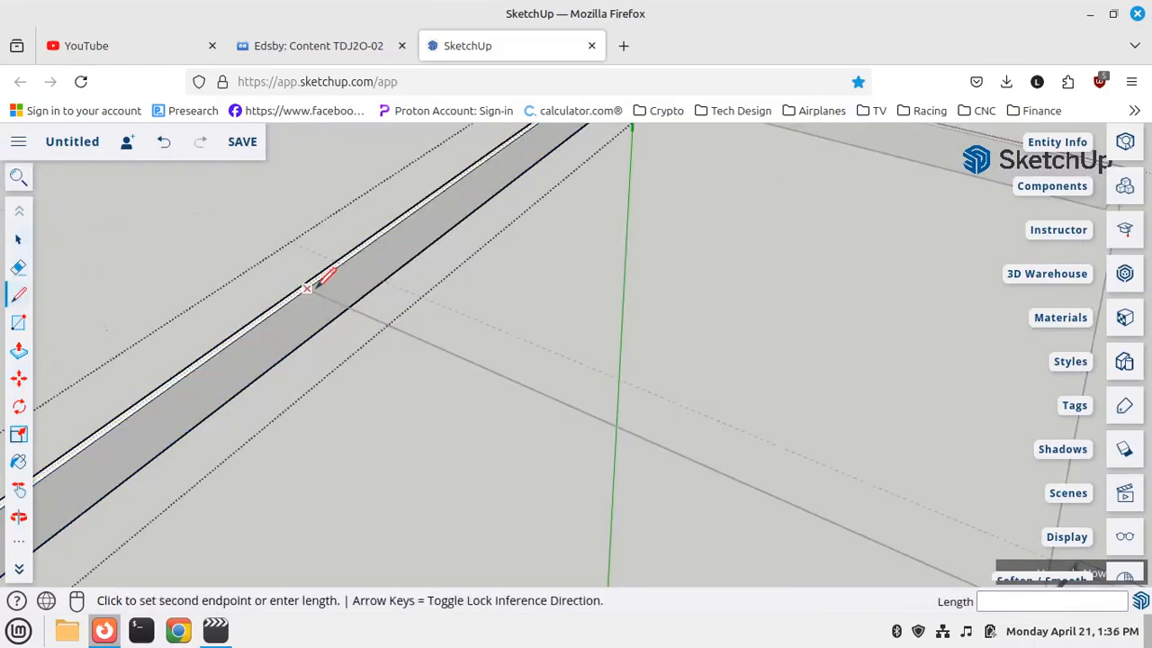
pyautogui.click(318, 331)
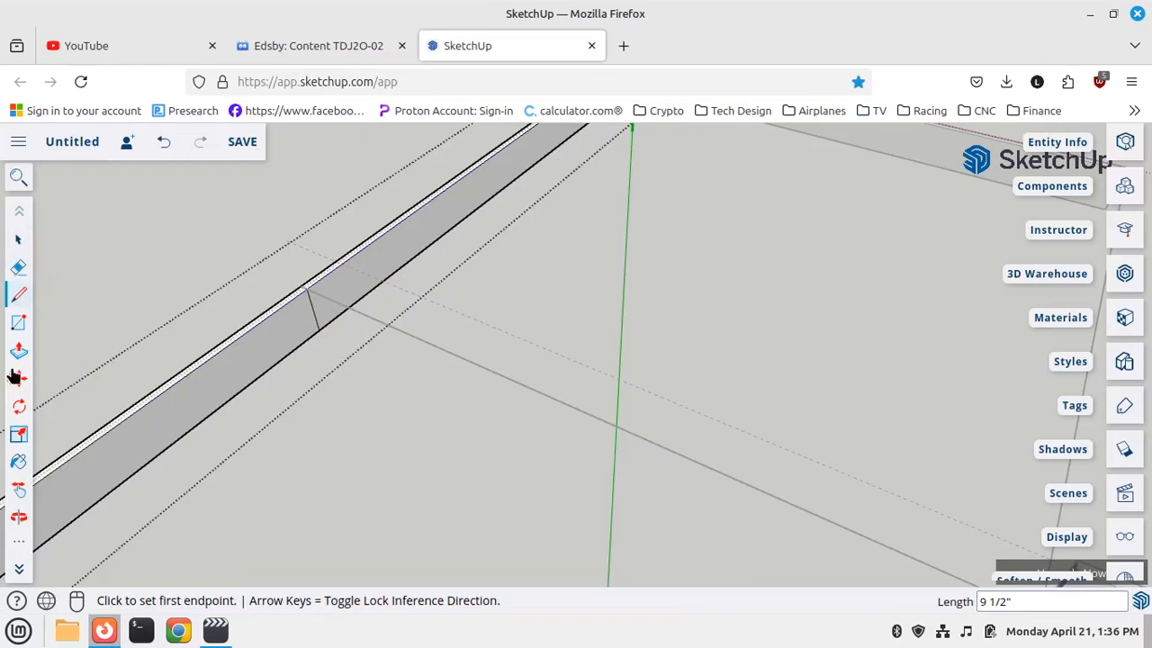
# Push/Pull the rotated board's section beyond the outline corner 1 1/2" to remove it, and leave the component
pyautogui.click(19, 351)
pyautogui.click(185, 399)
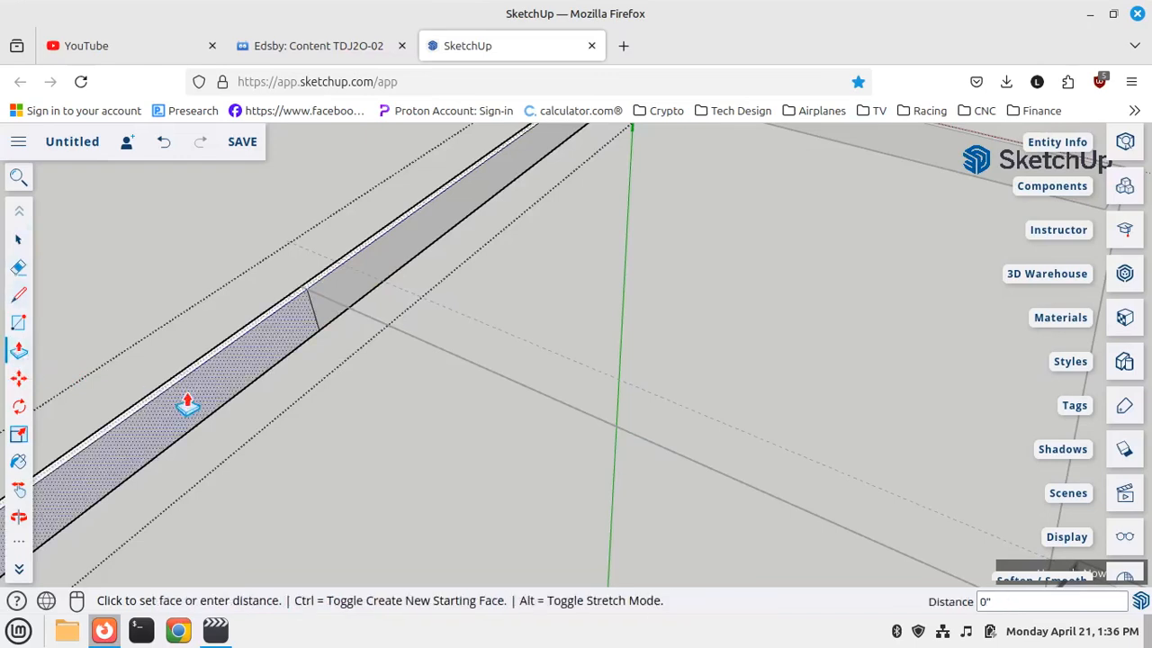
pyautogui.click(165, 388)
pyautogui.click(18, 242)
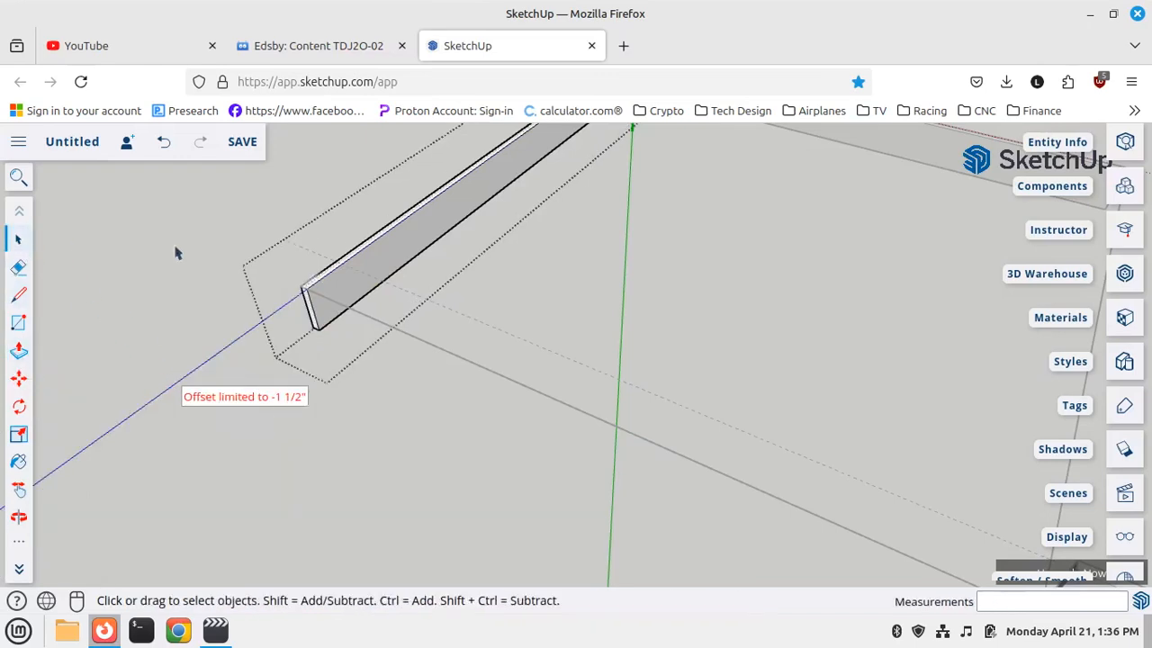
# Edit the board along the cutout's side and push its end at the inner corner back 1 1/2", then leave the component
pyautogui.scroll(-5, 243, 380)
pyautogui.moveTo(265, 468); pyautogui.dragTo(743, 450, button='middle')
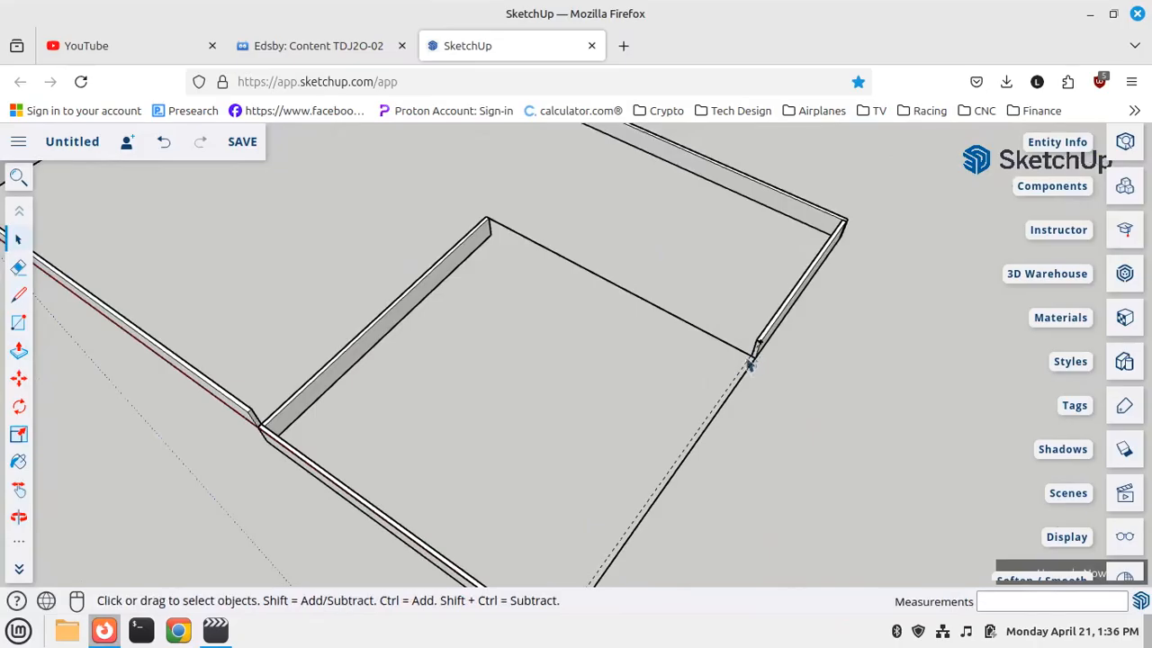
pyautogui.moveTo(533, 250); pyautogui.dragTo(80, 247, button='middle')
pyautogui.moveTo(517, 309); pyautogui.dragTo(4, 294, button='middle')
pyautogui.scroll(5, 805, 394)
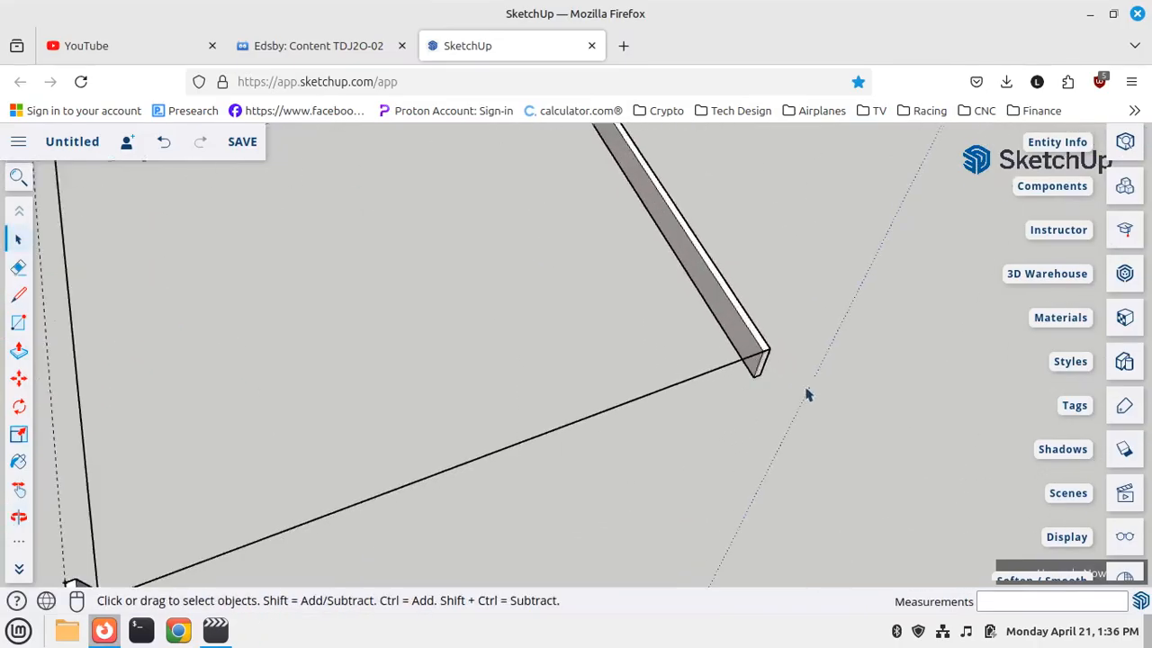
pyautogui.rightClick(761, 360)
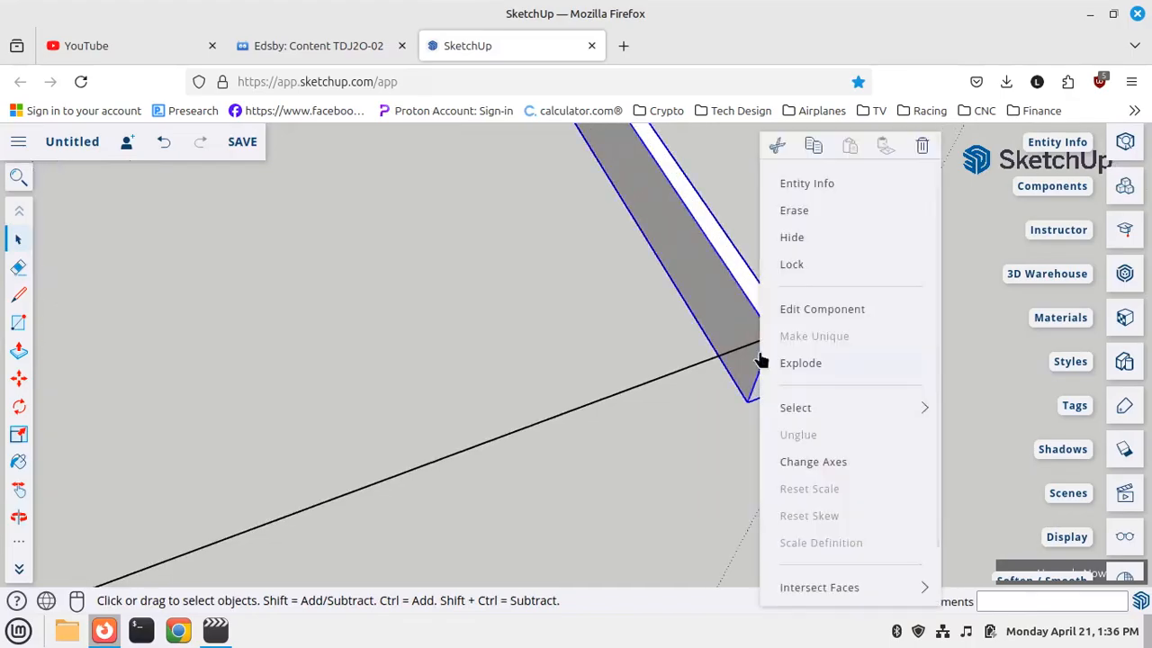
pyautogui.click(803, 314)
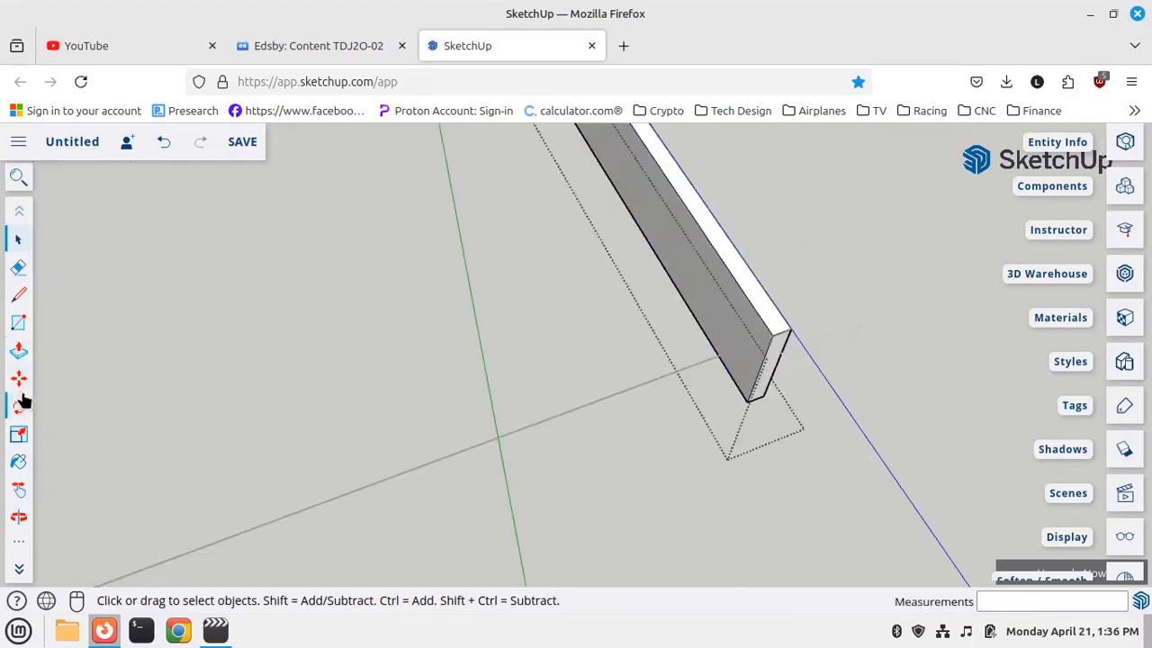
pyautogui.click(18, 353)
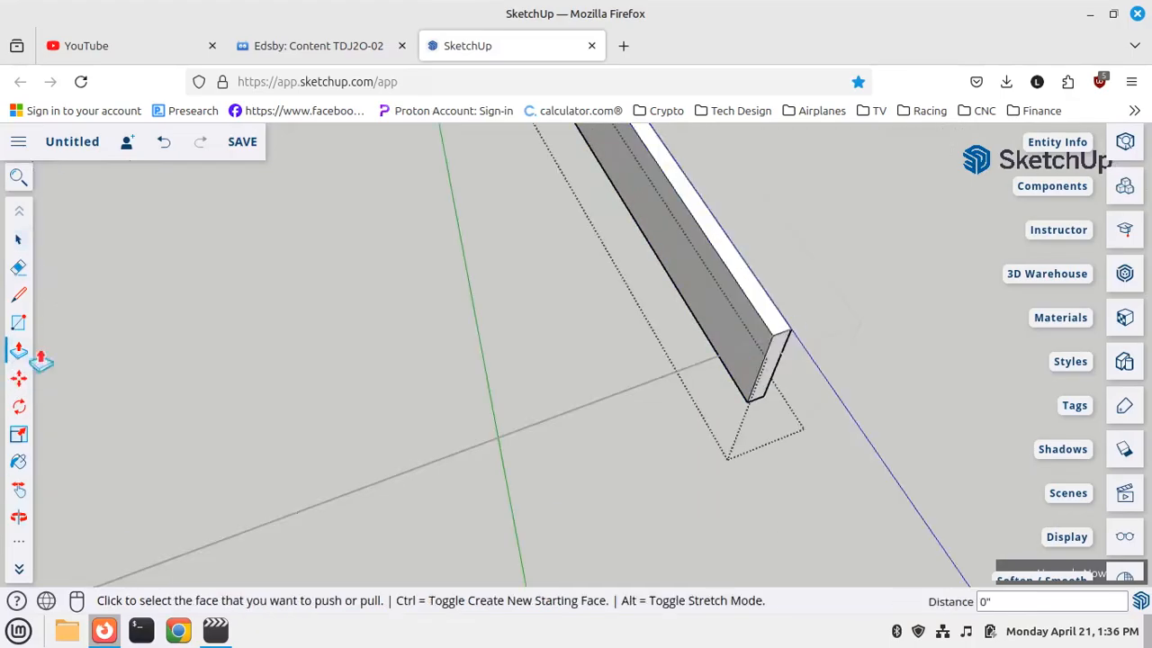
pyautogui.click(784, 356)
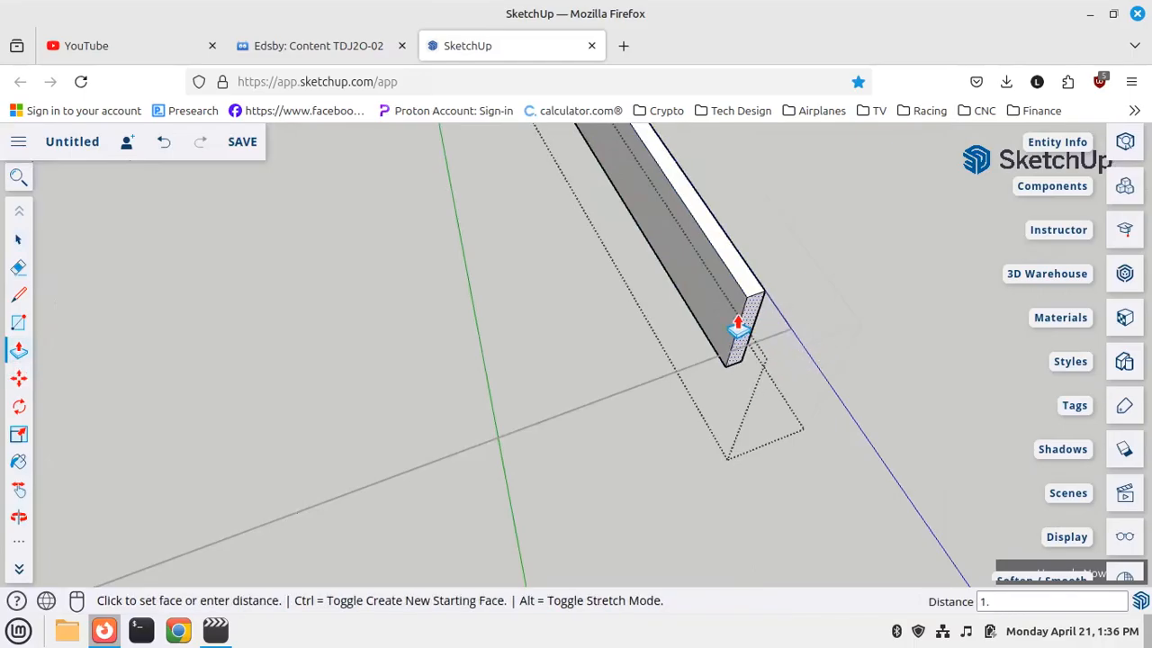
pyautogui.press('Return')
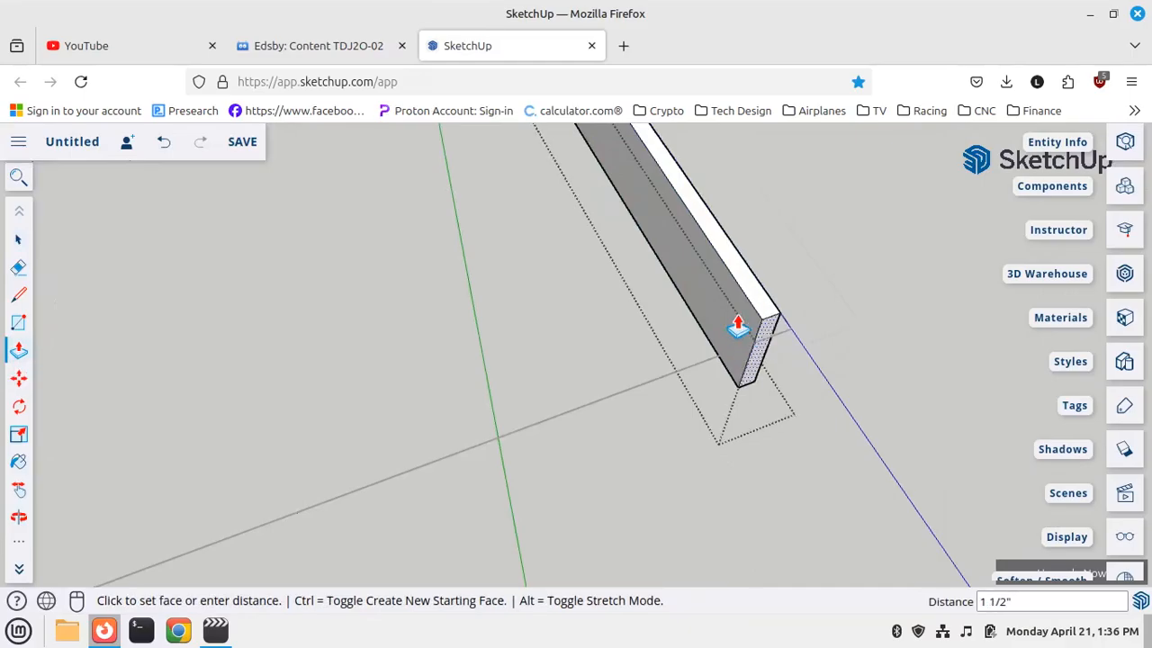
pyautogui.scroll(-8, 763, 360)
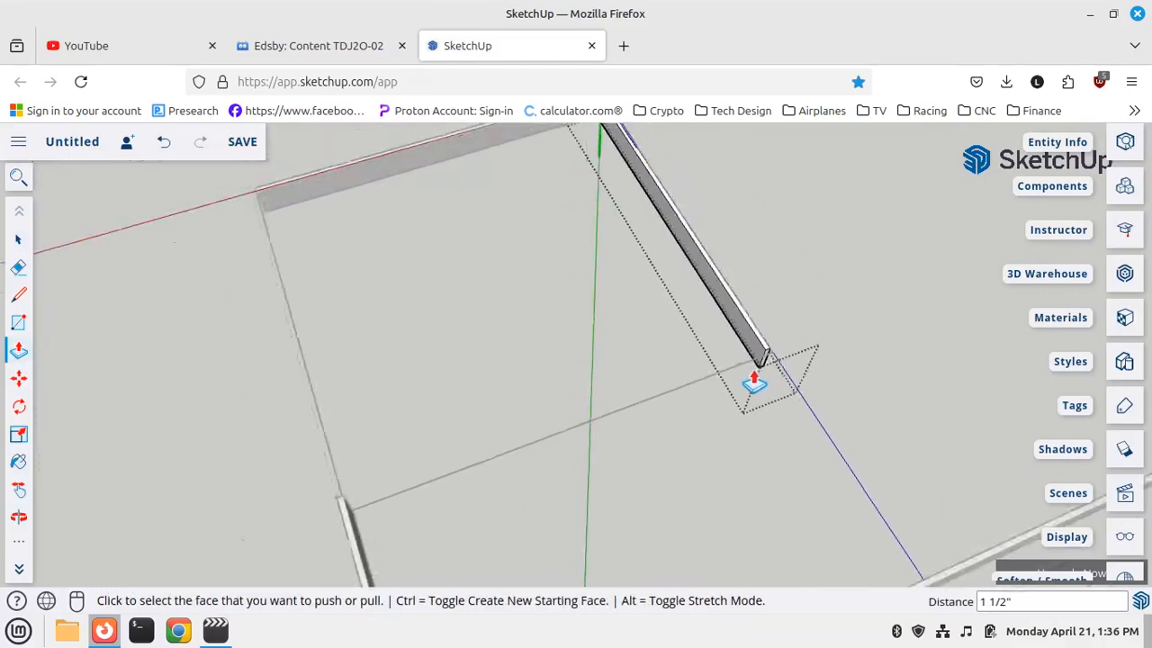
pyautogui.click(18, 239)
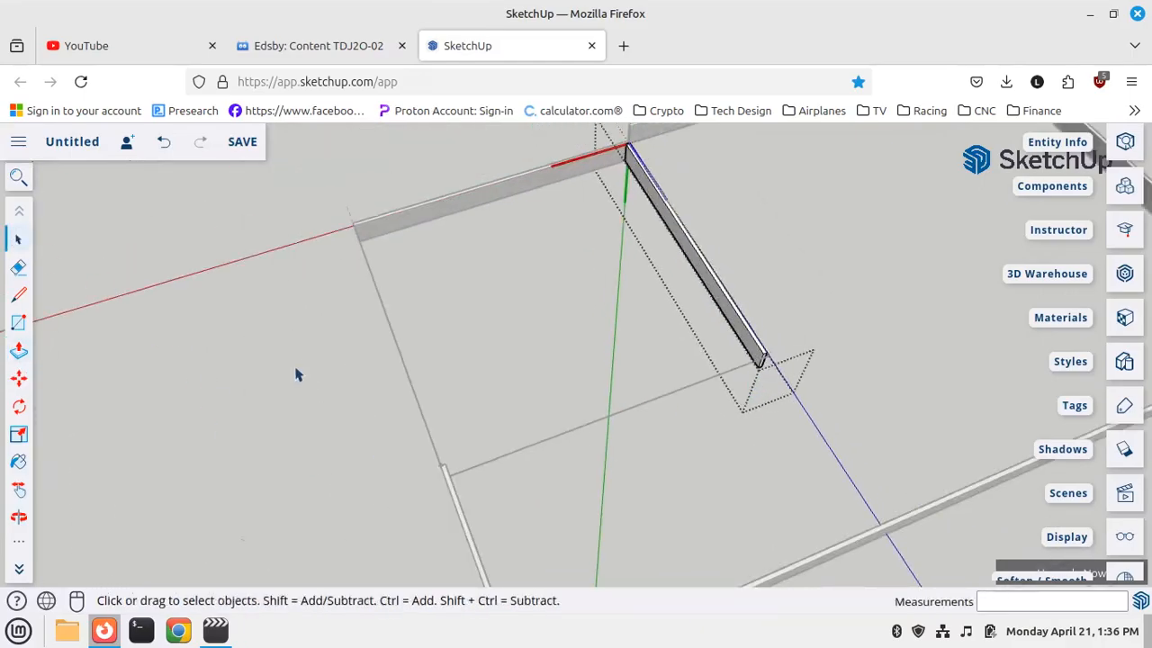
# Move the front board spanning the cutout by its top end corner to the side board's far end at the cutout's inner corner
pyautogui.moveTo(275, 340); pyautogui.dragTo(720, 458, button='middle')
pyautogui.moveTo(616, 445); pyautogui.dragTo(189, 527, button='middle')
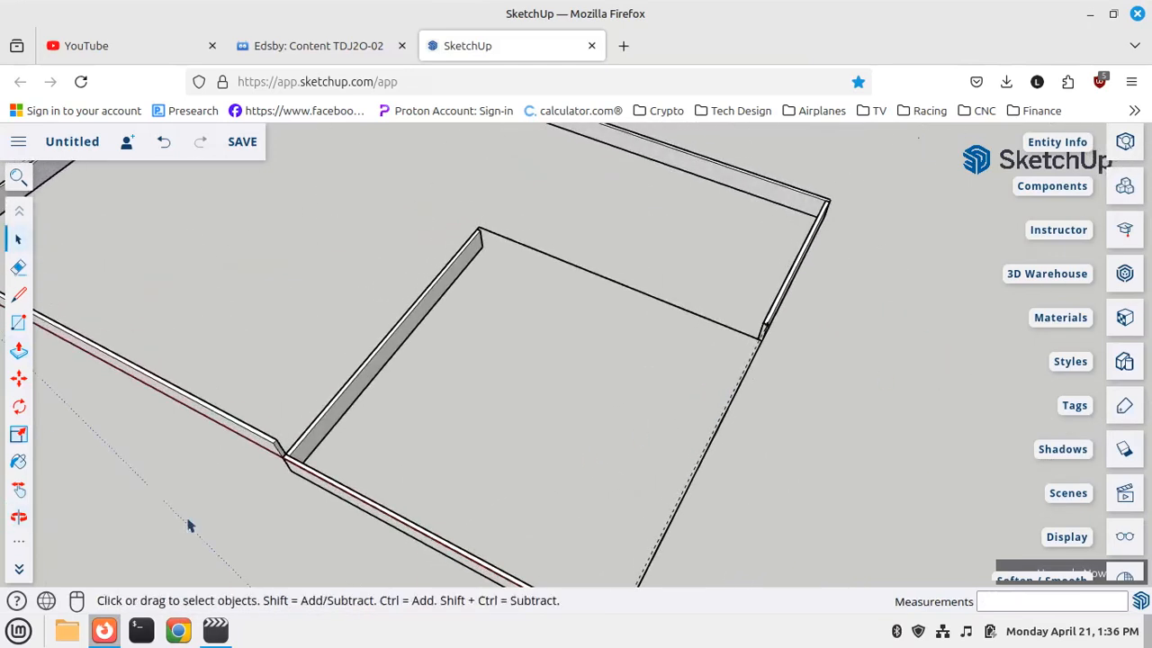
pyautogui.click(18, 379)
pyautogui.scroll(3, 228, 478)
pyautogui.scroll(3, 278, 462)
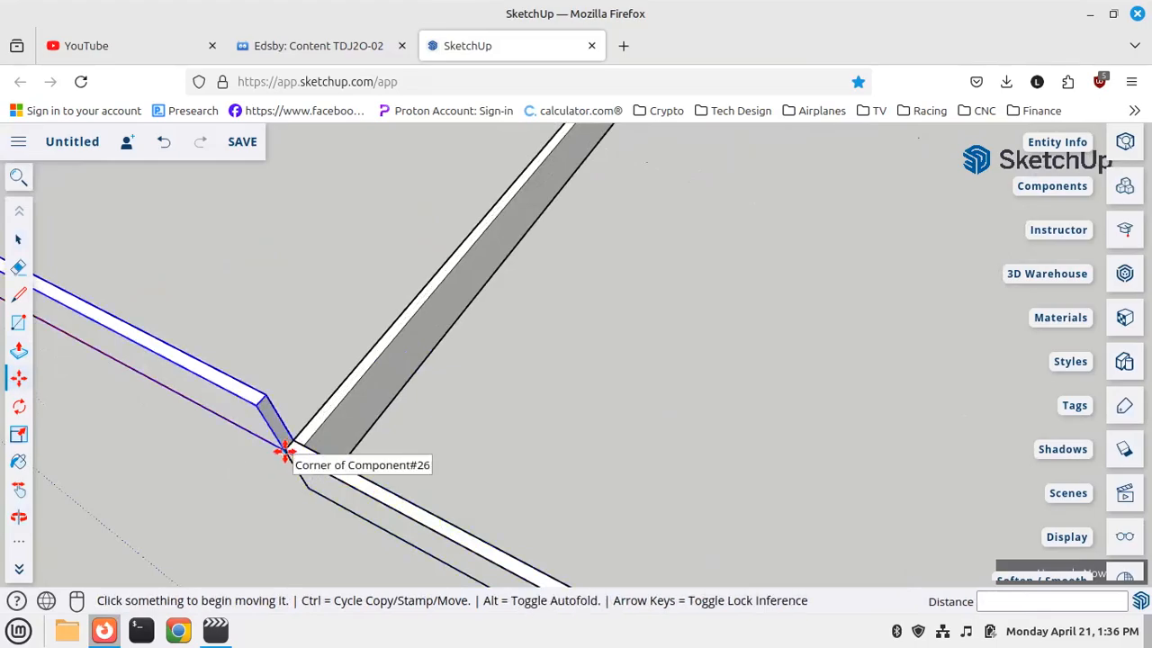
pyautogui.click(284, 450)
pyautogui.click(226, 504)
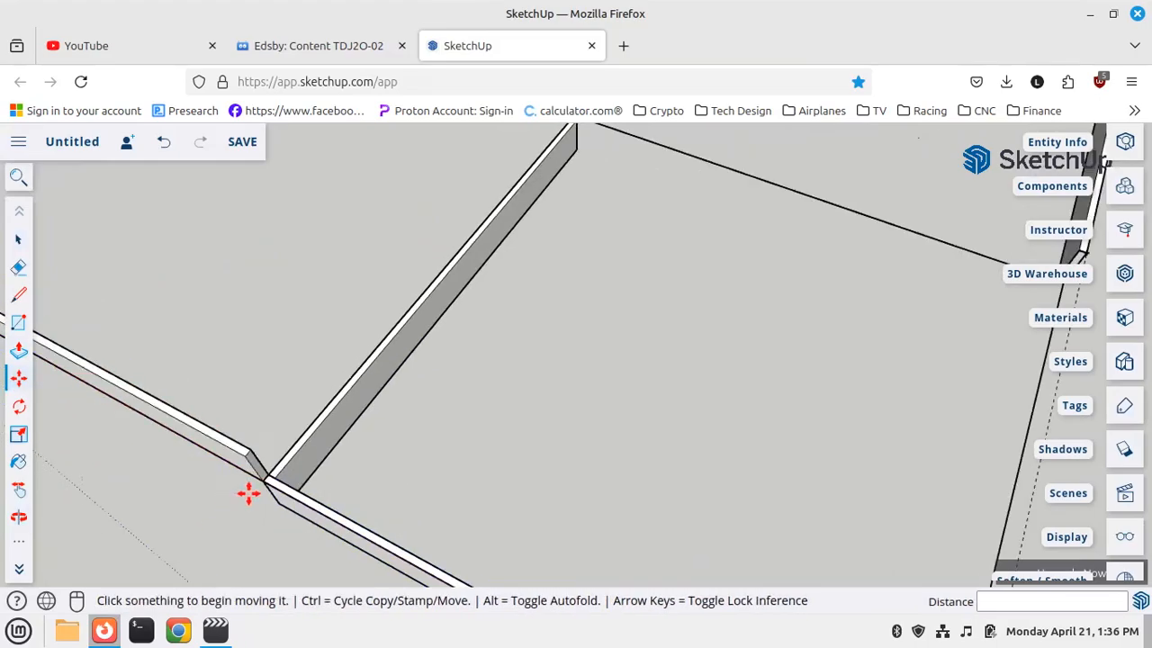
pyautogui.scroll(2, 273, 494)
pyautogui.click(275, 465)
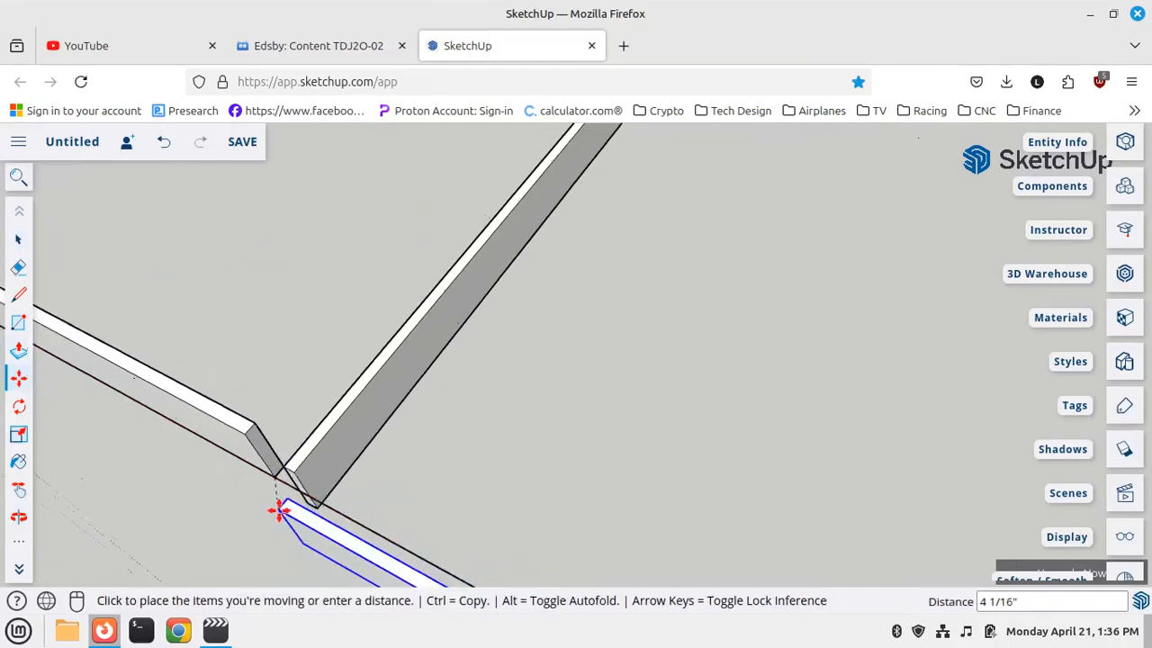
pyautogui.scroll(-3, 279, 512)
pyautogui.scroll(3, 571, 174)
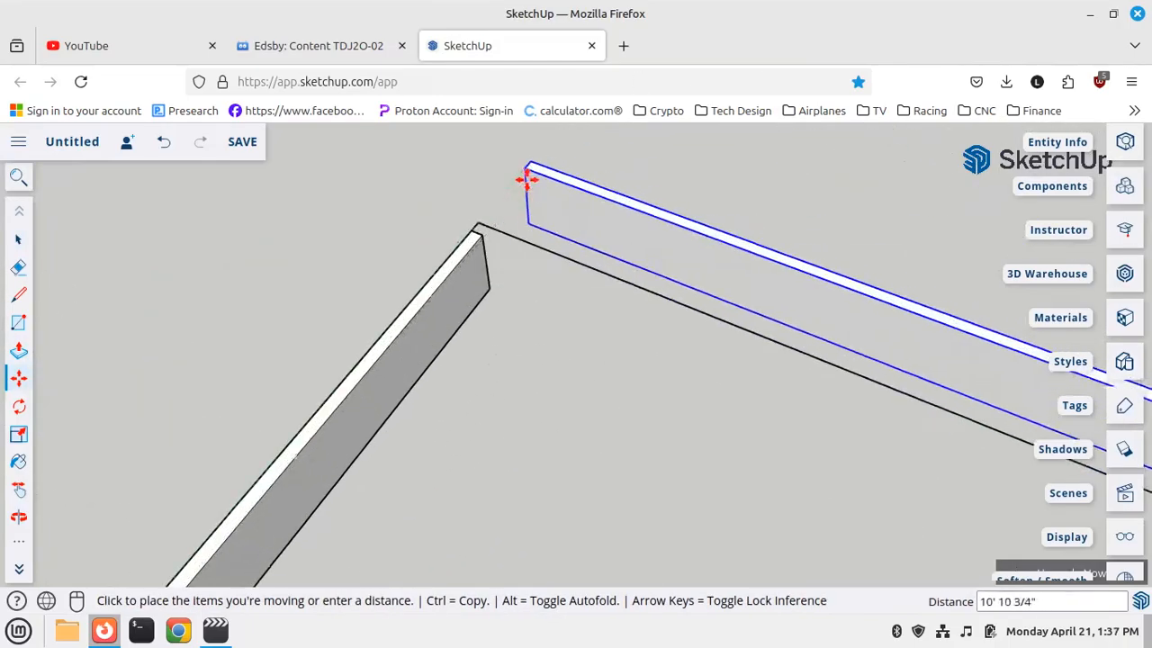
pyautogui.scroll(3, 527, 179)
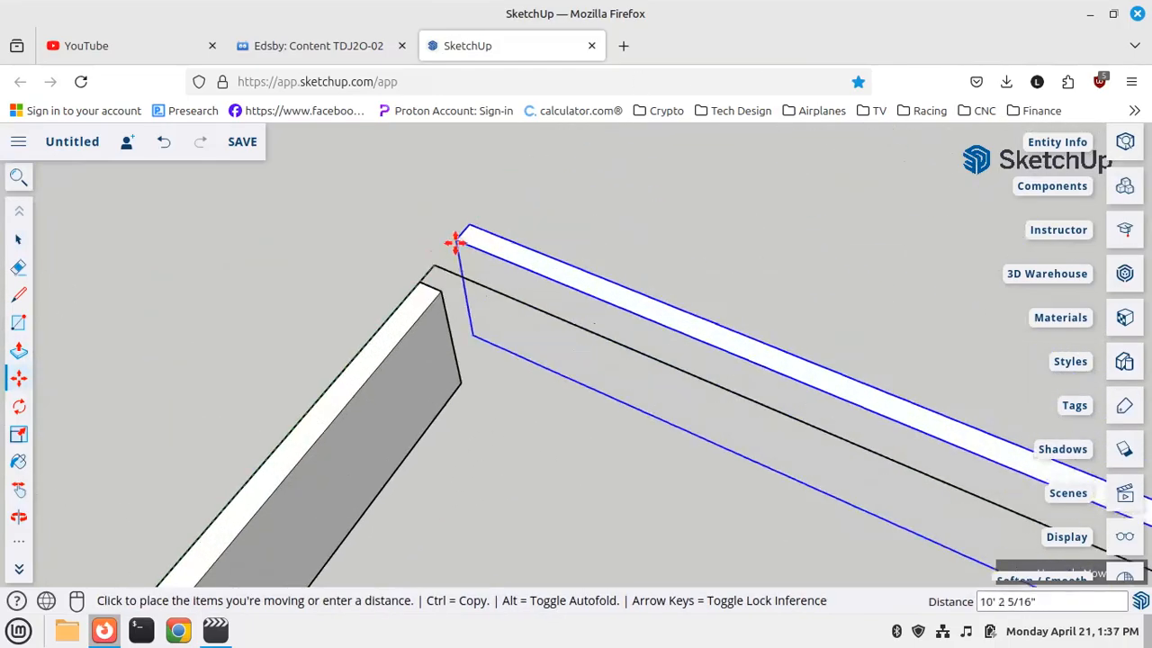
pyautogui.click(418, 280)
pyautogui.scroll(-3, 427, 263)
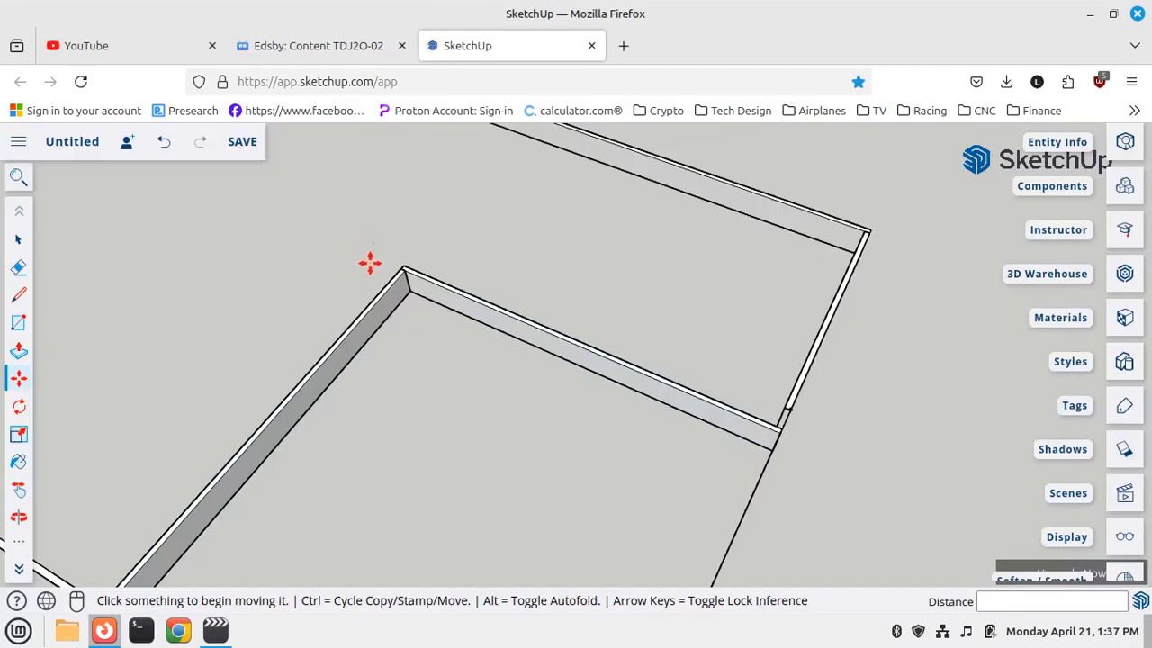
# Copy the board on the cutout's inner edge by its top end corner to the front edge, starting at the side board's front end
pyautogui.scroll(-2, 778, 180)
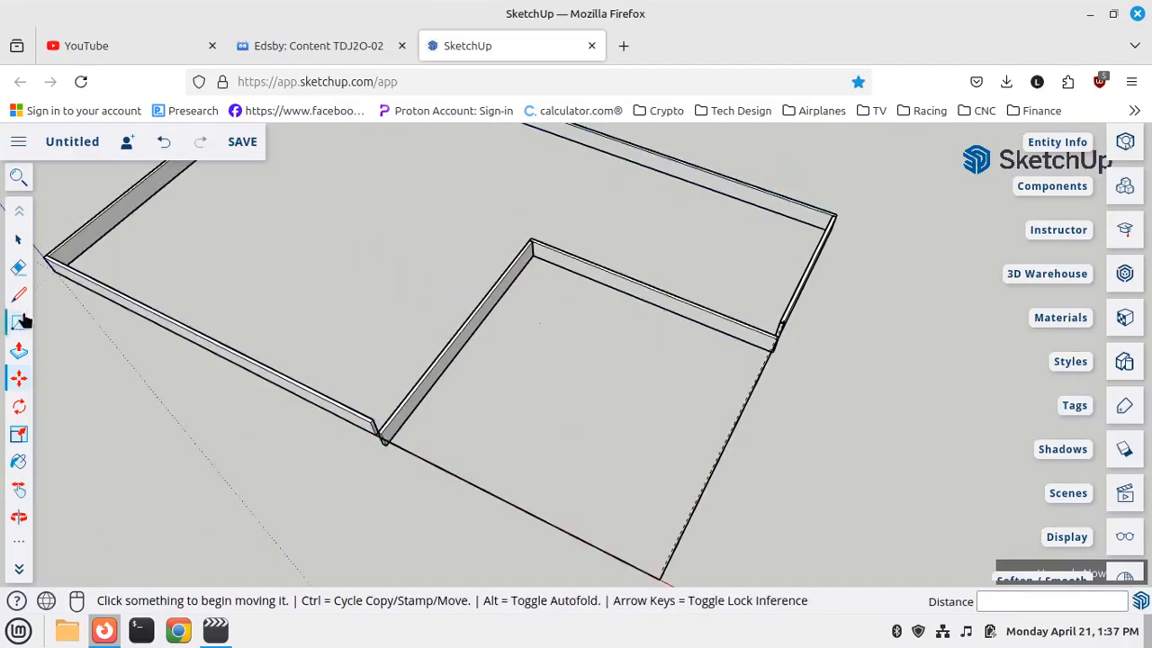
pyautogui.scroll(4, 516, 247)
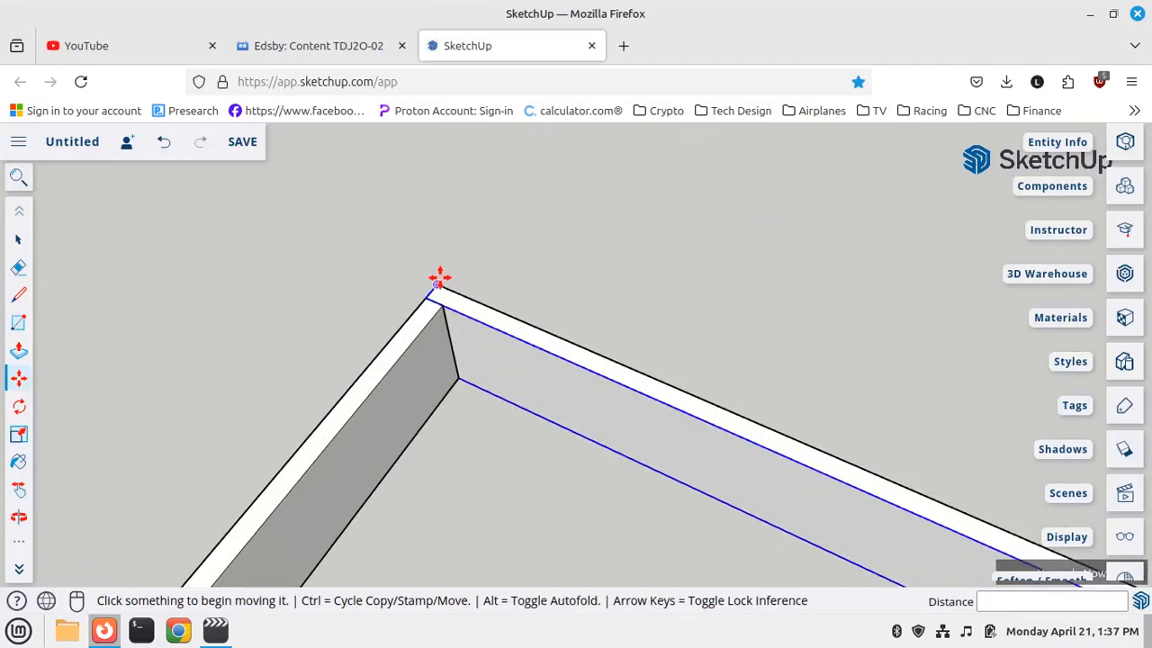
pyautogui.click(438, 283)
pyautogui.press('ctrl')
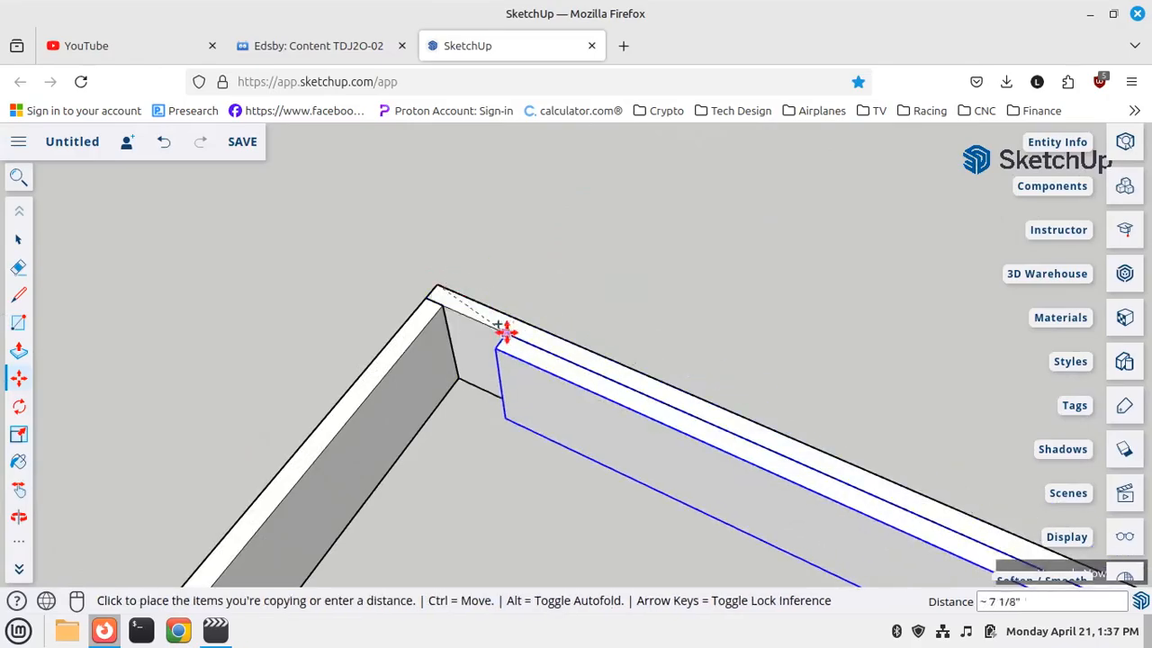
pyautogui.scroll(-4, 514, 270)
pyautogui.scroll(6, 418, 405)
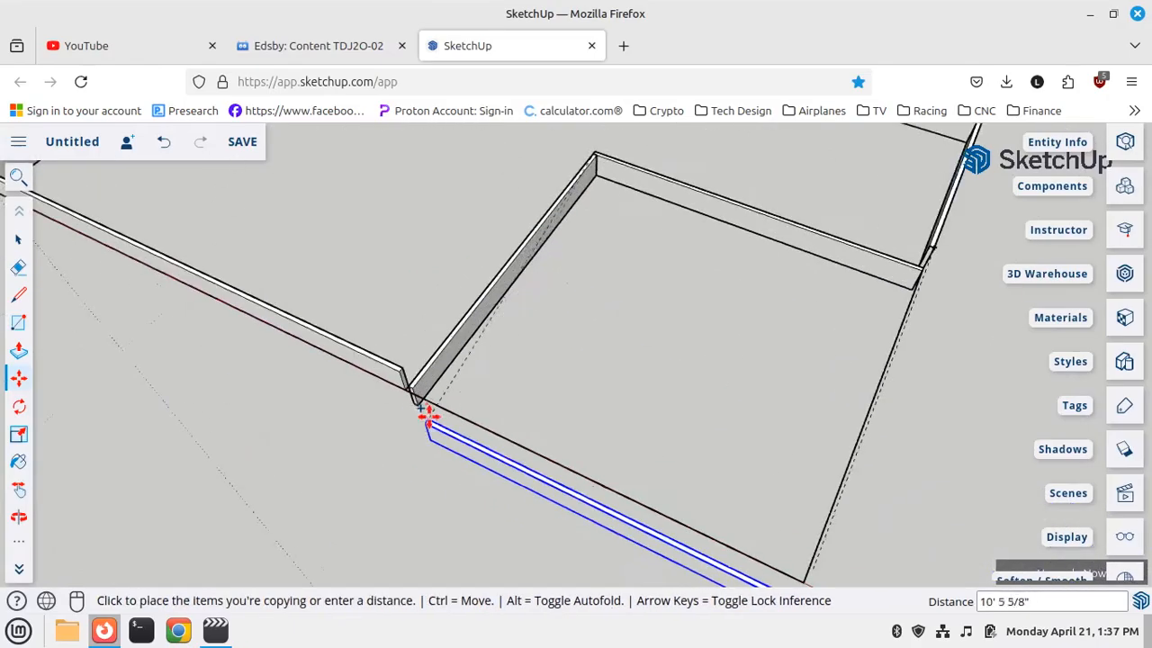
pyautogui.click(369, 342)
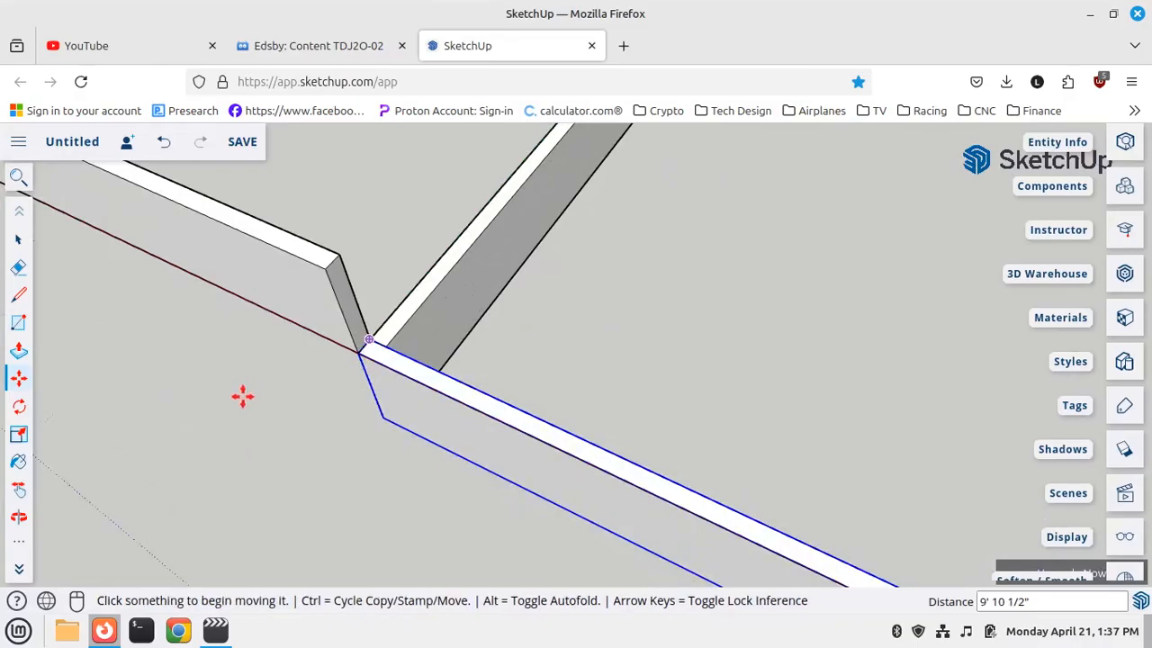
pyautogui.scroll(-3, 124, 412)
# Copy the cutout's side board by its top end corner to the open outer side to close the square, then deselect it
pyautogui.click(18, 240)
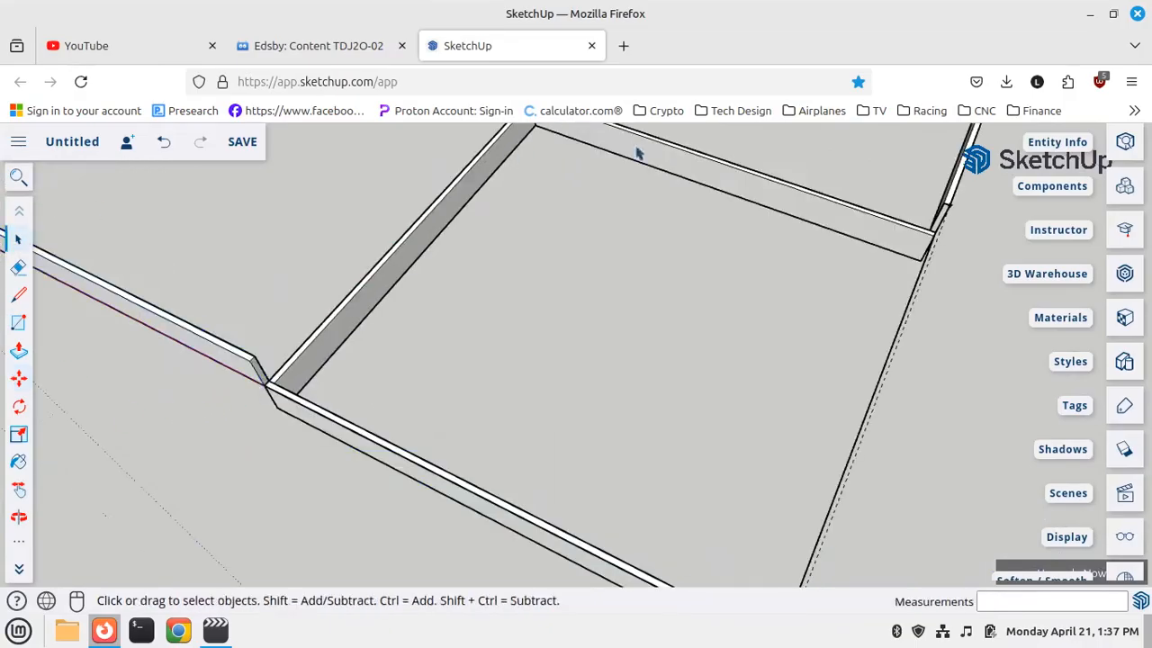
pyautogui.scroll(-1, 232, 594)
pyautogui.click(412, 252)
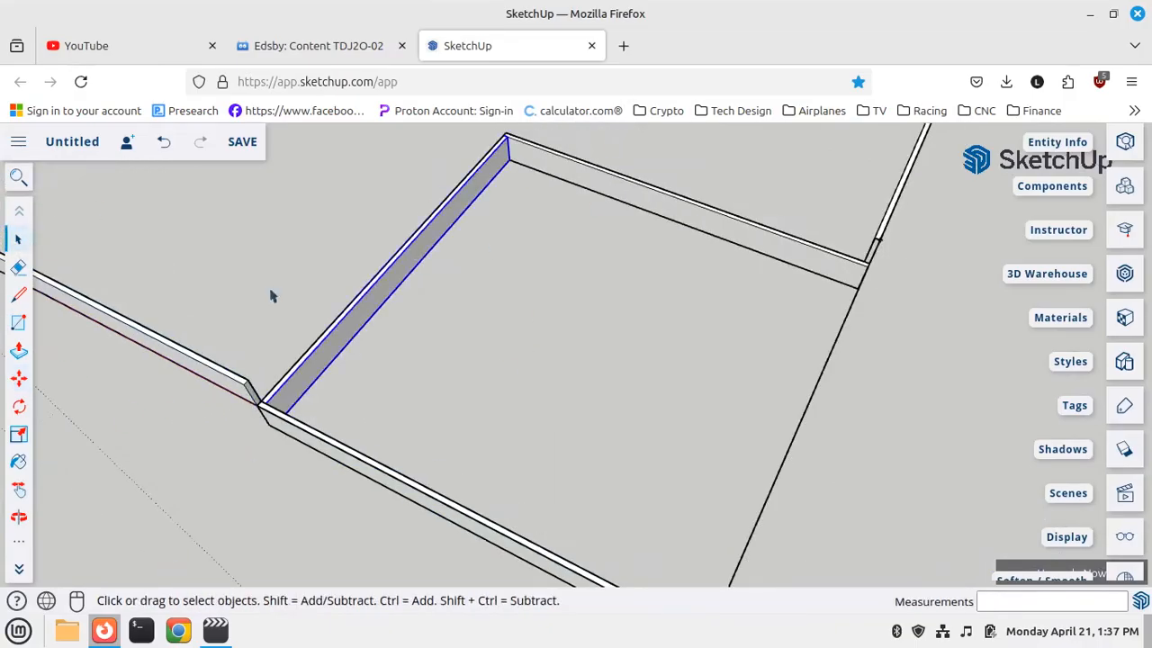
pyautogui.click(18, 379)
pyautogui.scroll(4, 511, 135)
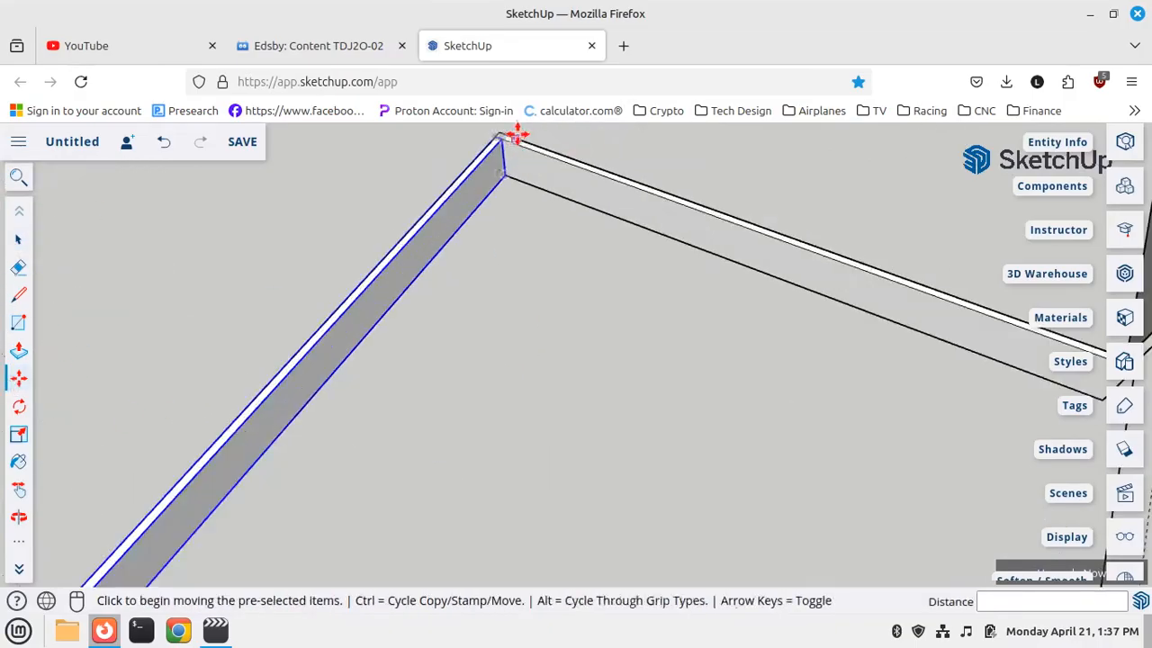
pyautogui.click(498, 135)
pyautogui.press('ctrl')
pyautogui.scroll(-5, 504, 239)
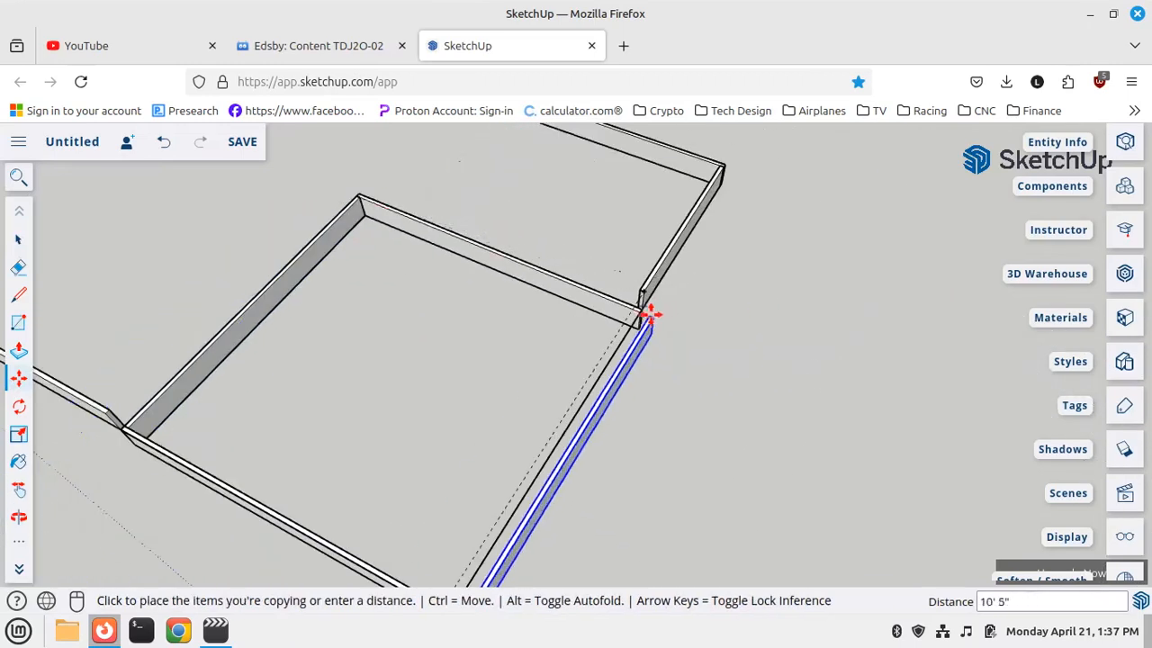
pyautogui.scroll(4, 643, 313)
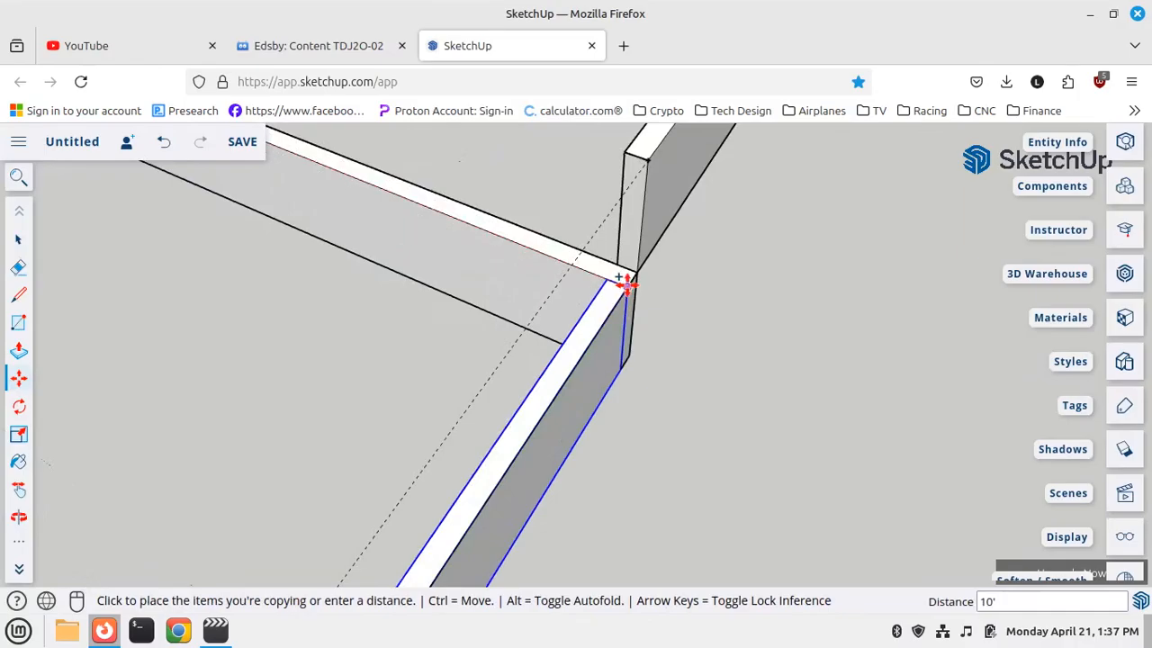
pyautogui.click(671, 336)
pyautogui.scroll(-5, 789, 311)
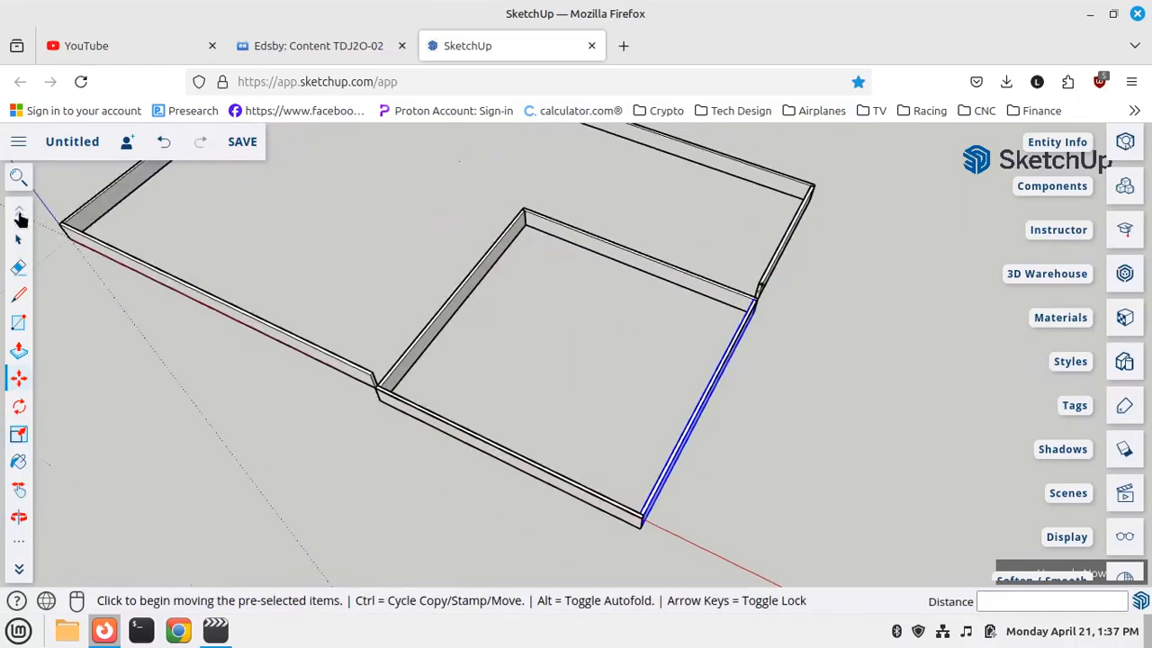
pyautogui.click(17, 240)
pyautogui.click(282, 528)
pyautogui.scroll(-2, 405, 524)
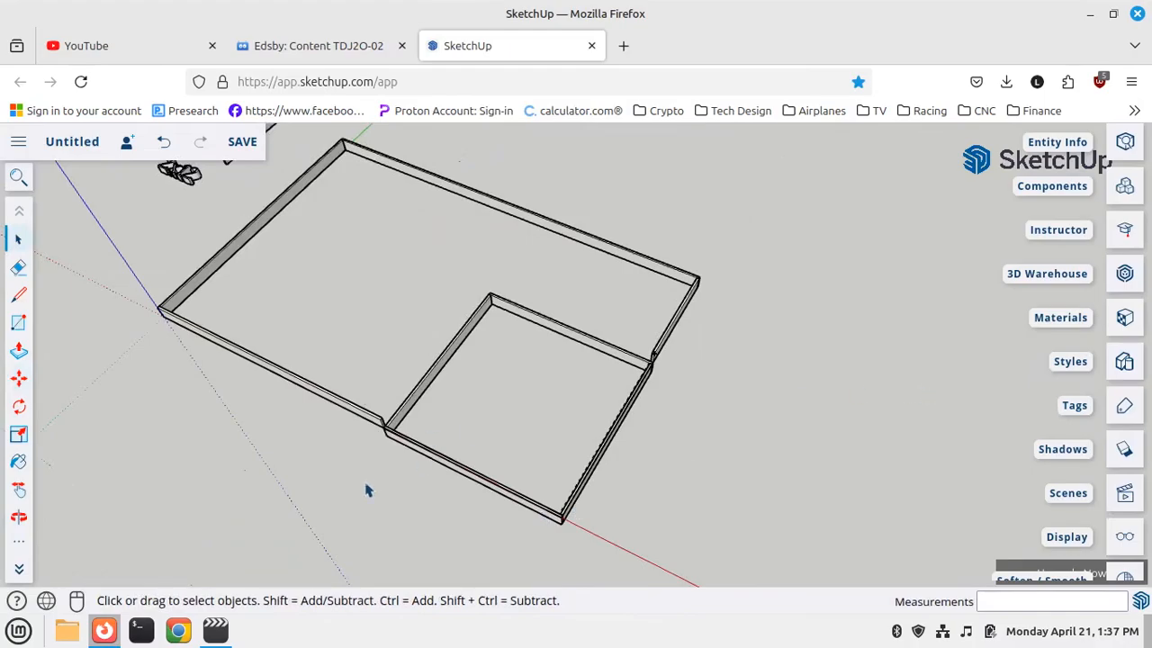
# Switch to the Edsby assignment and read the level transition, joist spacing and array copy instructions
pyautogui.click(349, 43)
pyautogui.scroll(-10, 650, 364)
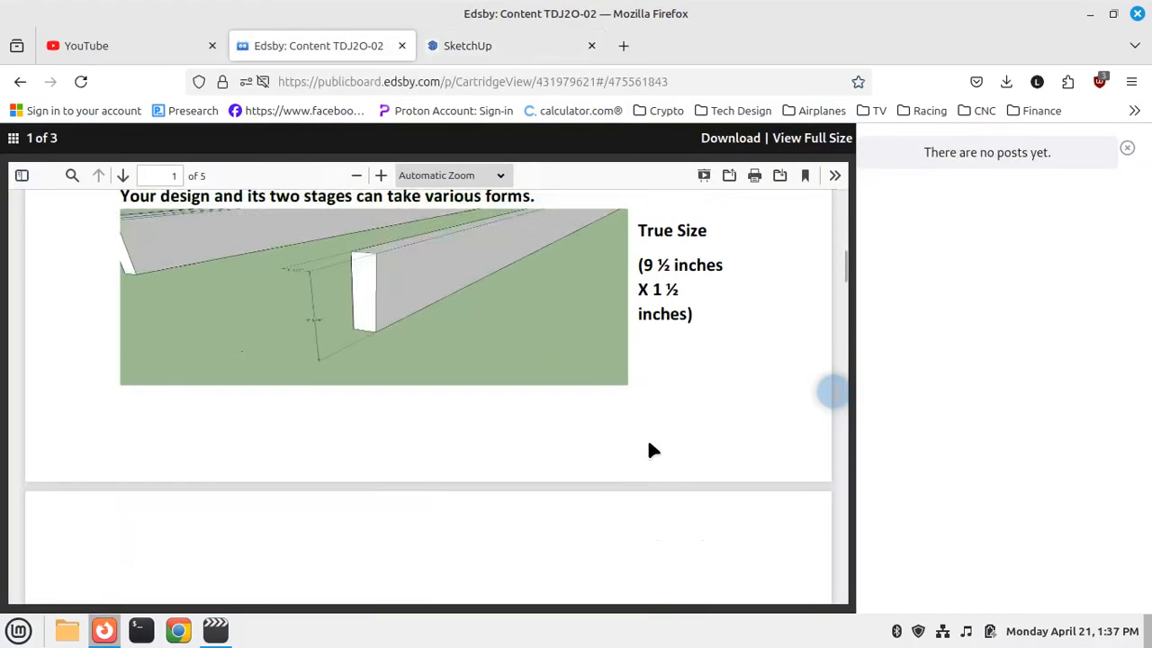
pyautogui.scroll(-10, 646, 457)
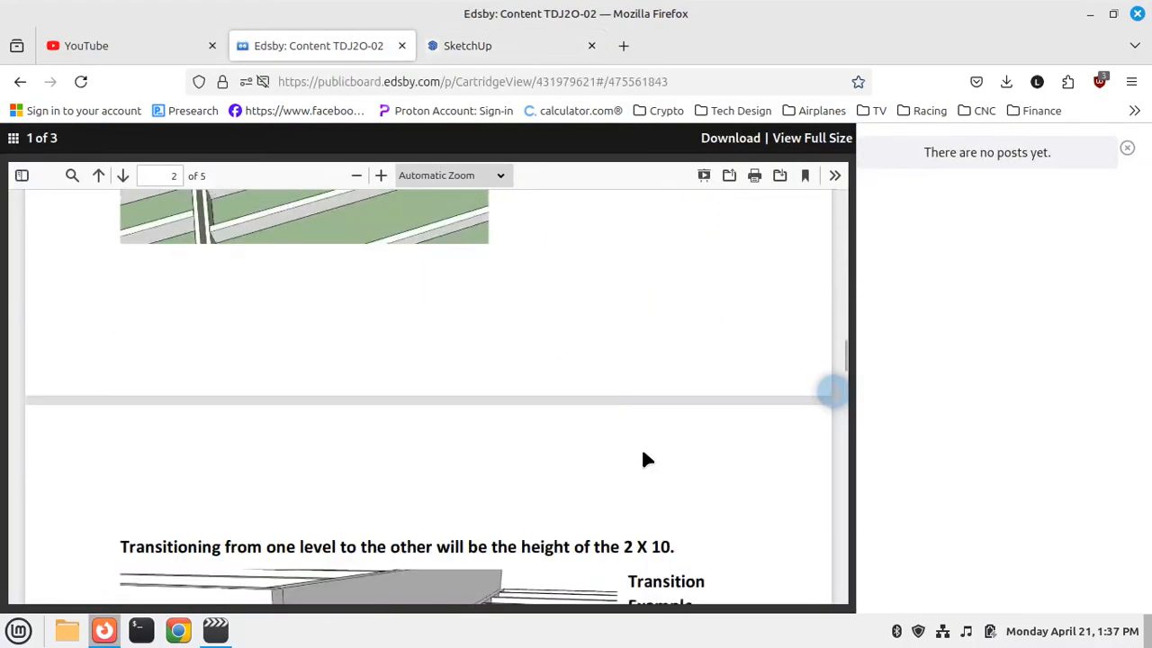
pyautogui.scroll(-3, 646, 450)
pyautogui.scroll(4, 663, 424)
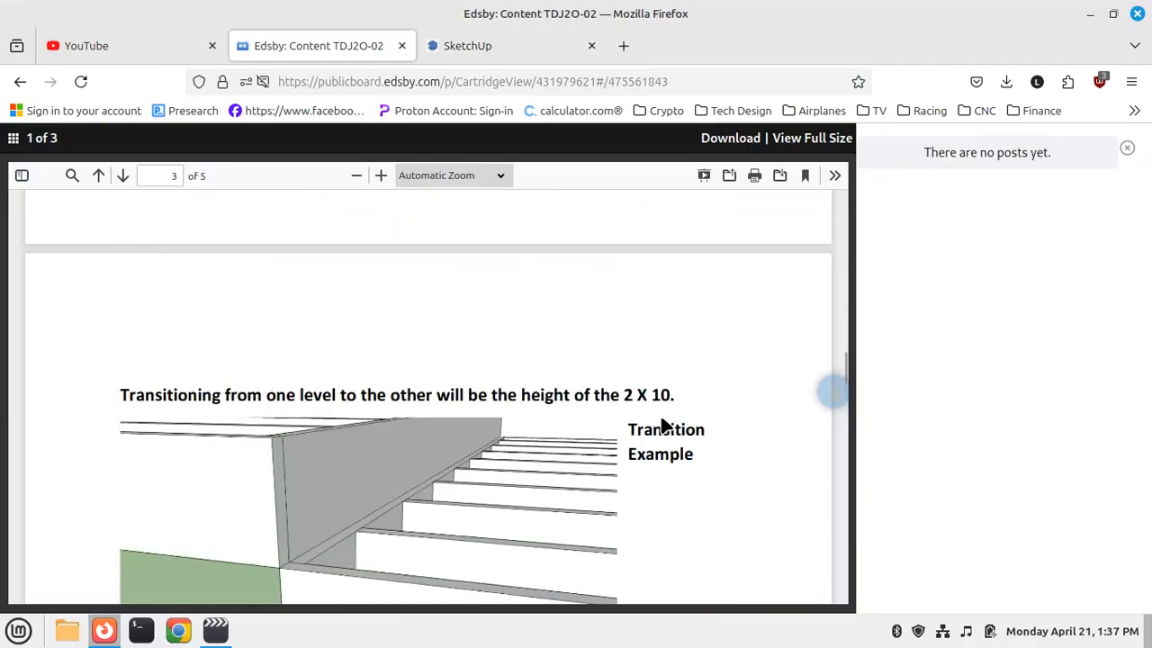
pyautogui.scroll(-6, 664, 425)
pyautogui.scroll(-15, 663, 420)
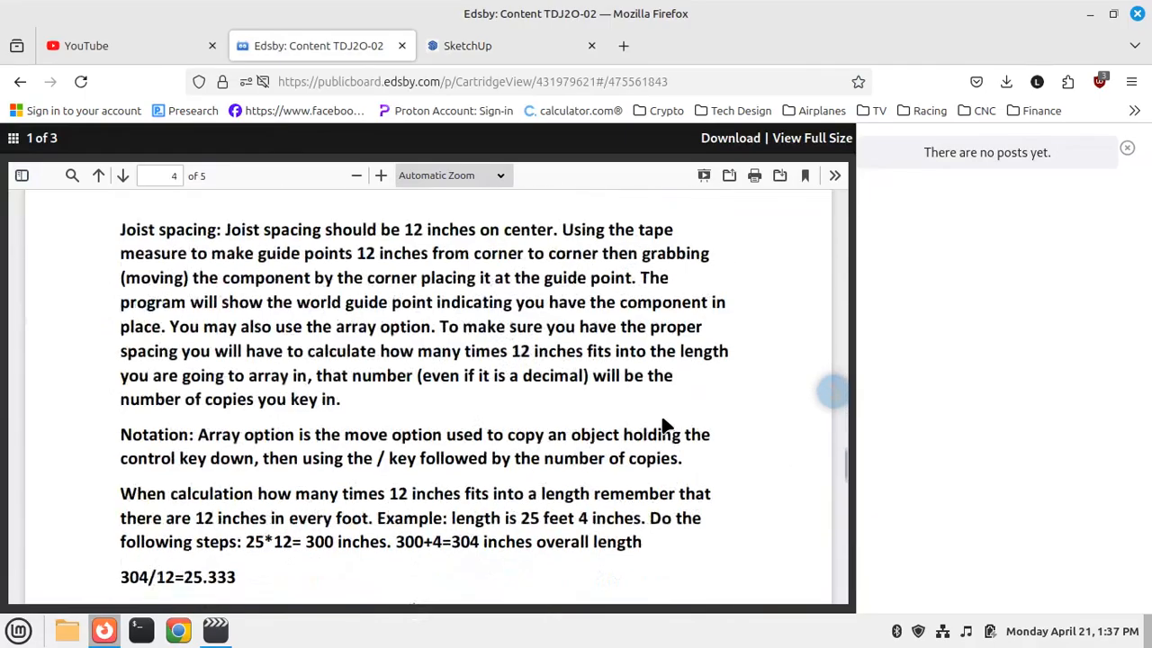
pyautogui.scroll(3, 663, 419)
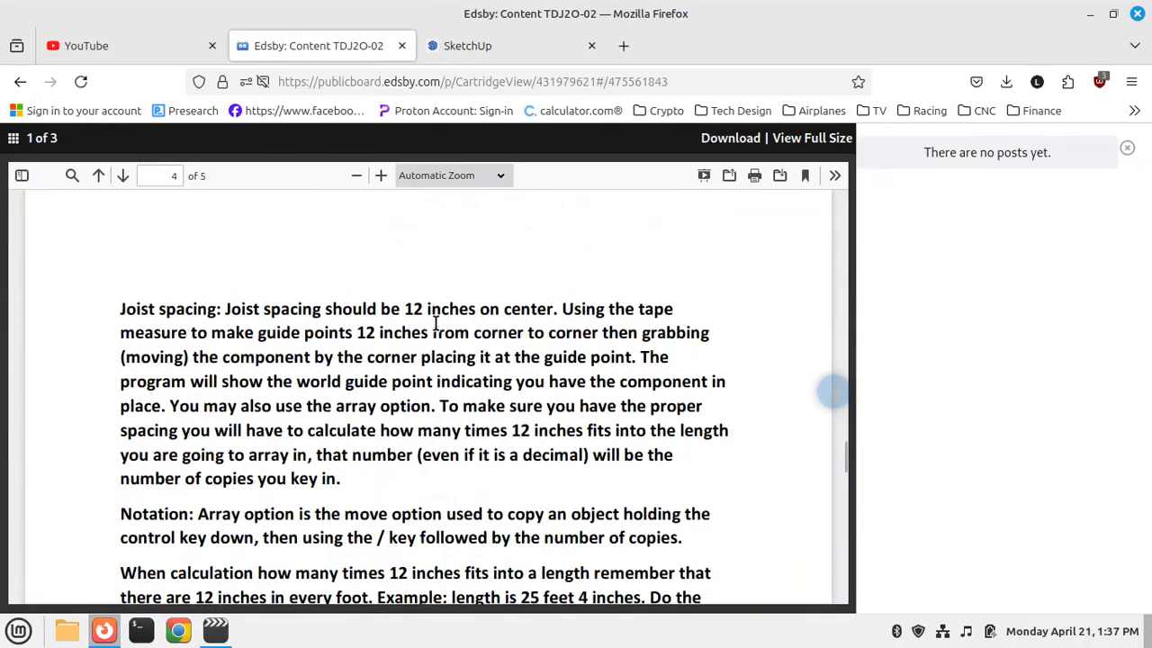
# Back in SketchUp, copy the cutout's side board 12" along the inner-edge board from their shared corner as the first joist
pyautogui.click(494, 53)
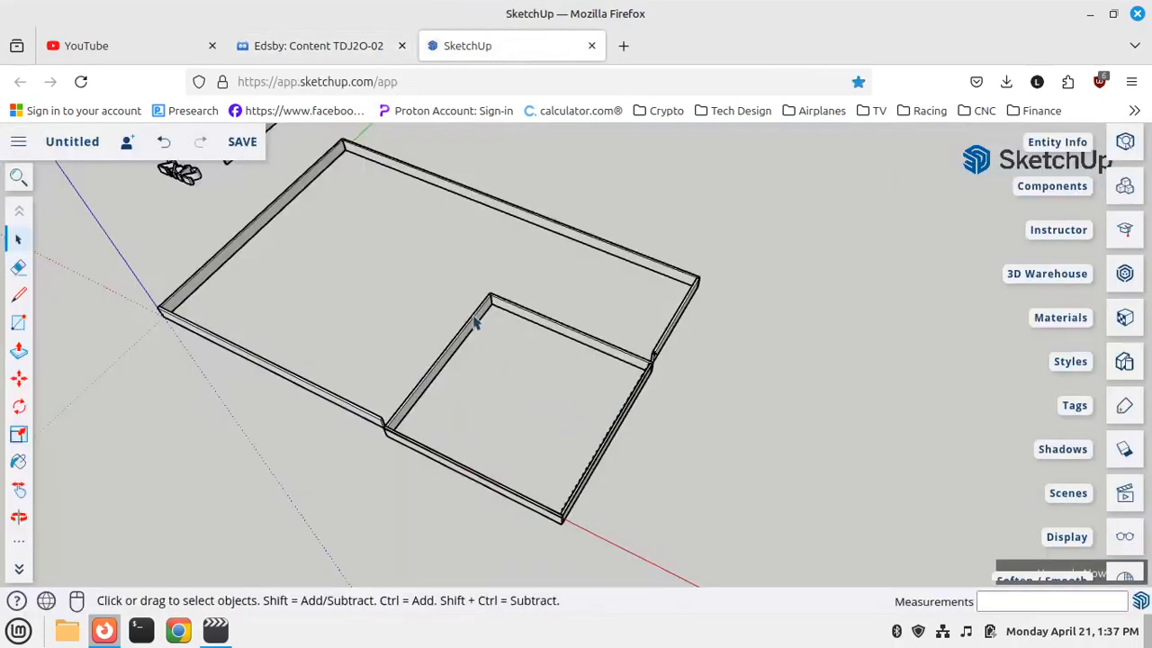
pyautogui.scroll(5, 477, 322)
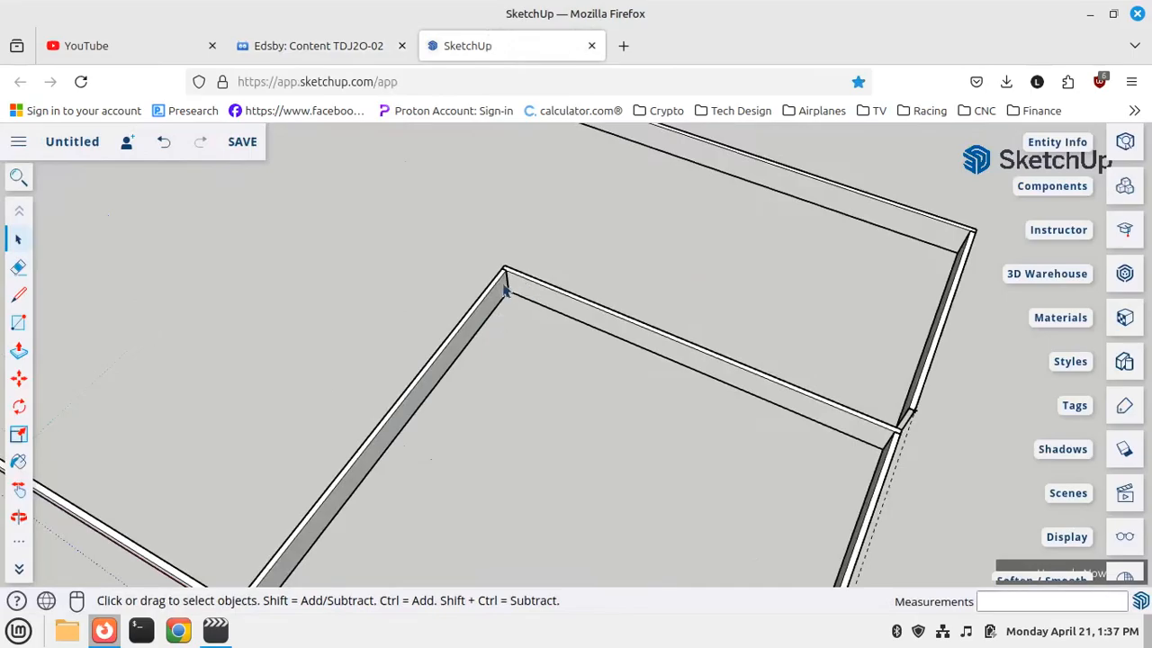
pyautogui.scroll(-2, 516, 293)
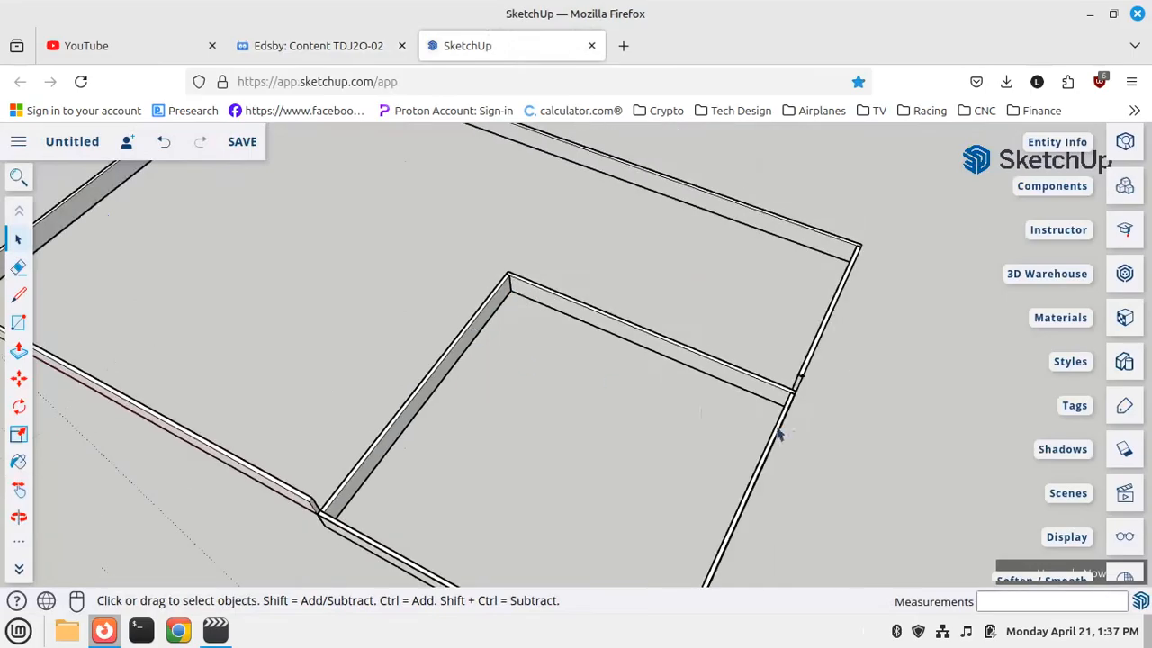
pyautogui.scroll(-2, 781, 435)
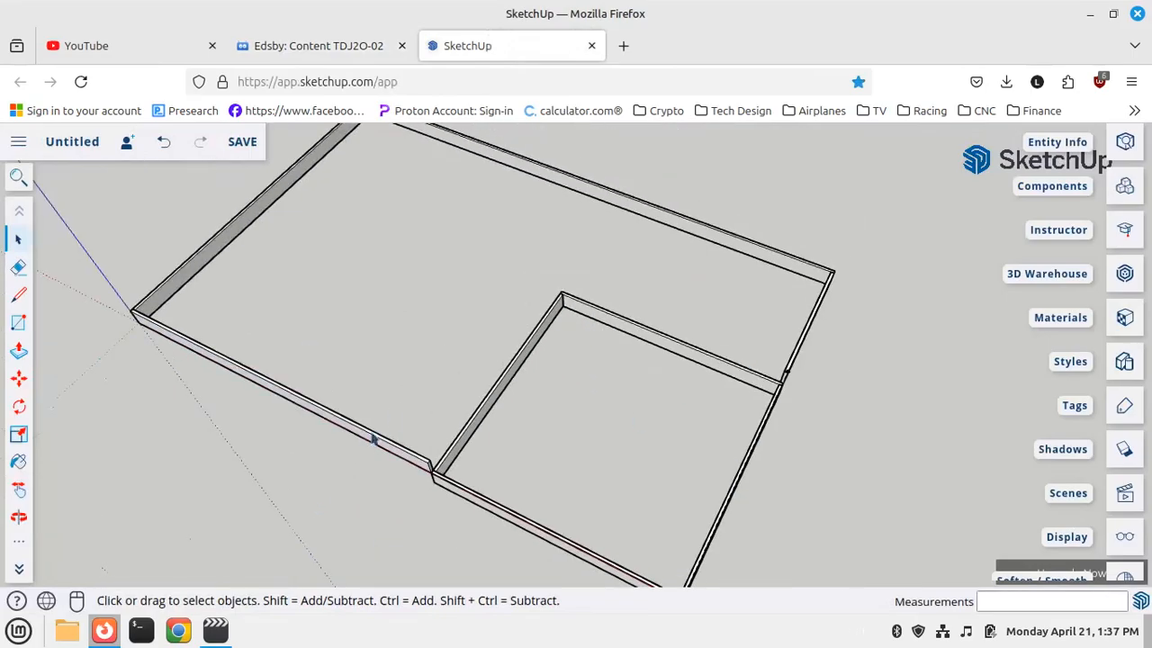
pyautogui.click(19, 378)
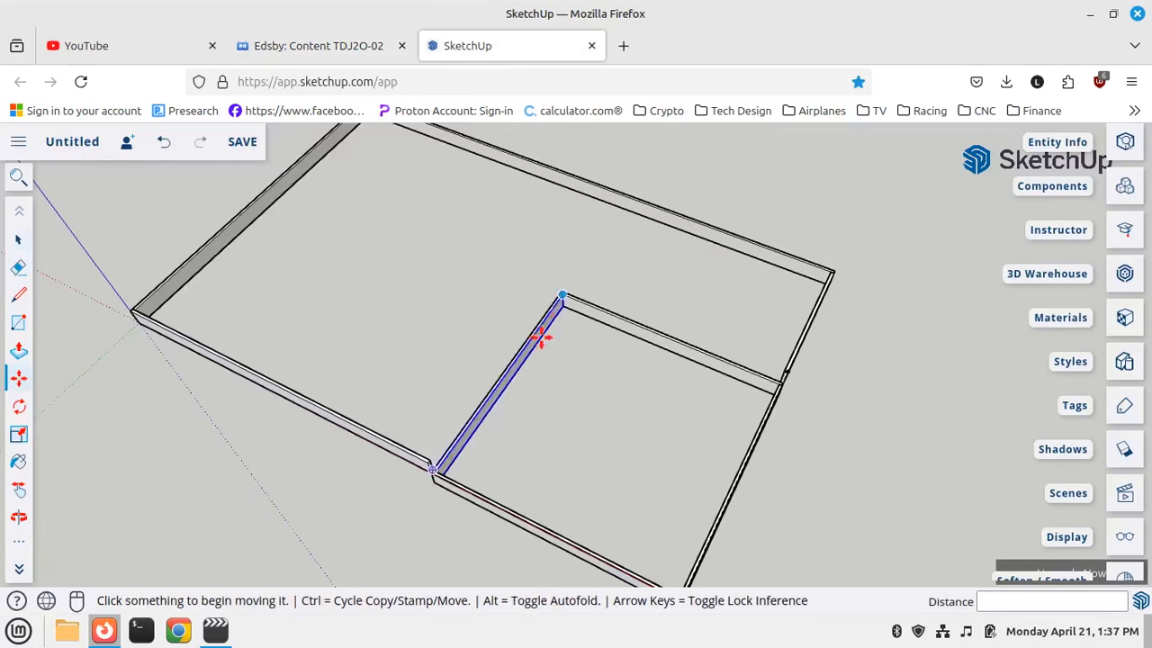
pyautogui.scroll(4, 576, 256)
pyautogui.scroll(2, 578, 254)
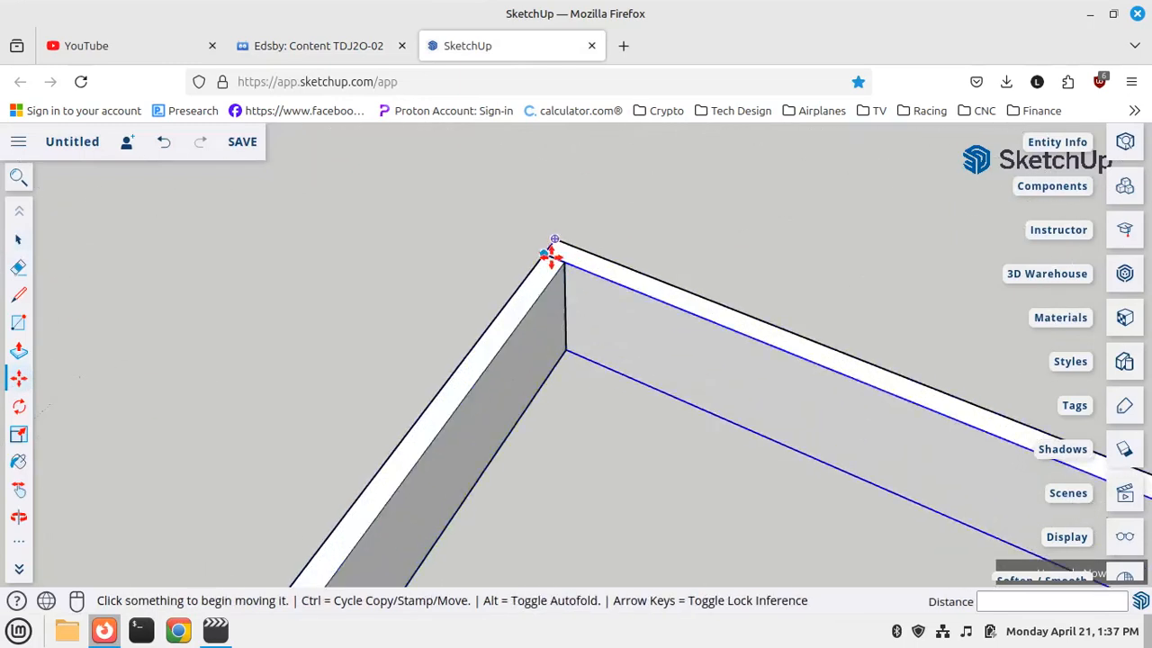
pyautogui.click(19, 239)
pyautogui.click(465, 364)
pyautogui.click(19, 378)
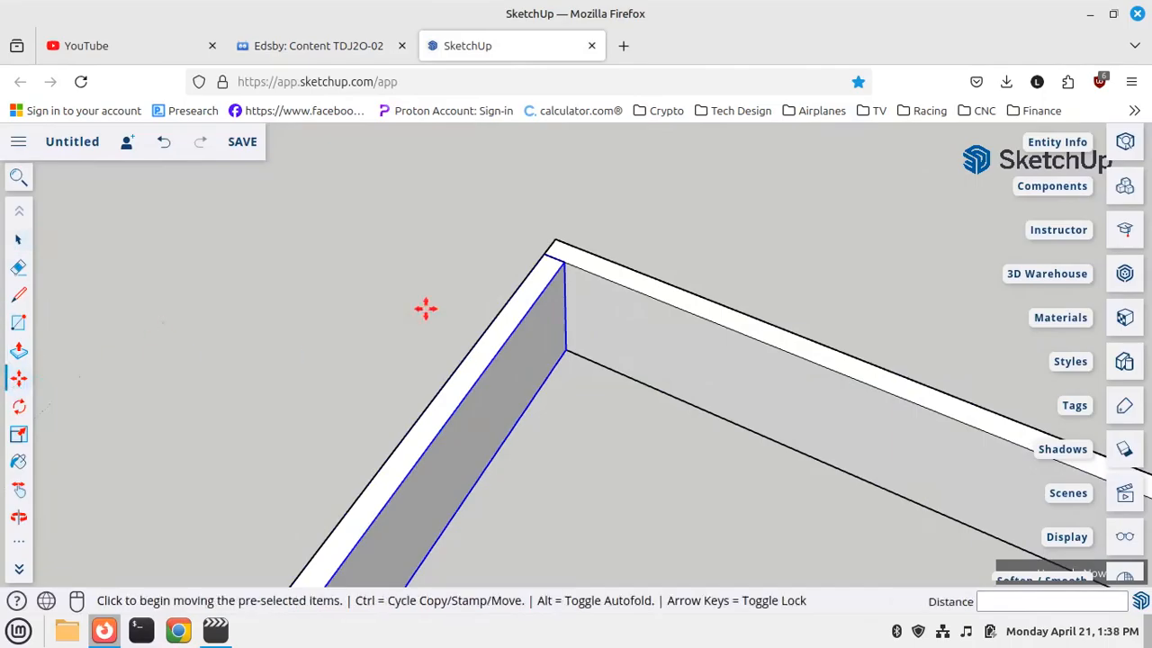
pyautogui.click(543, 257)
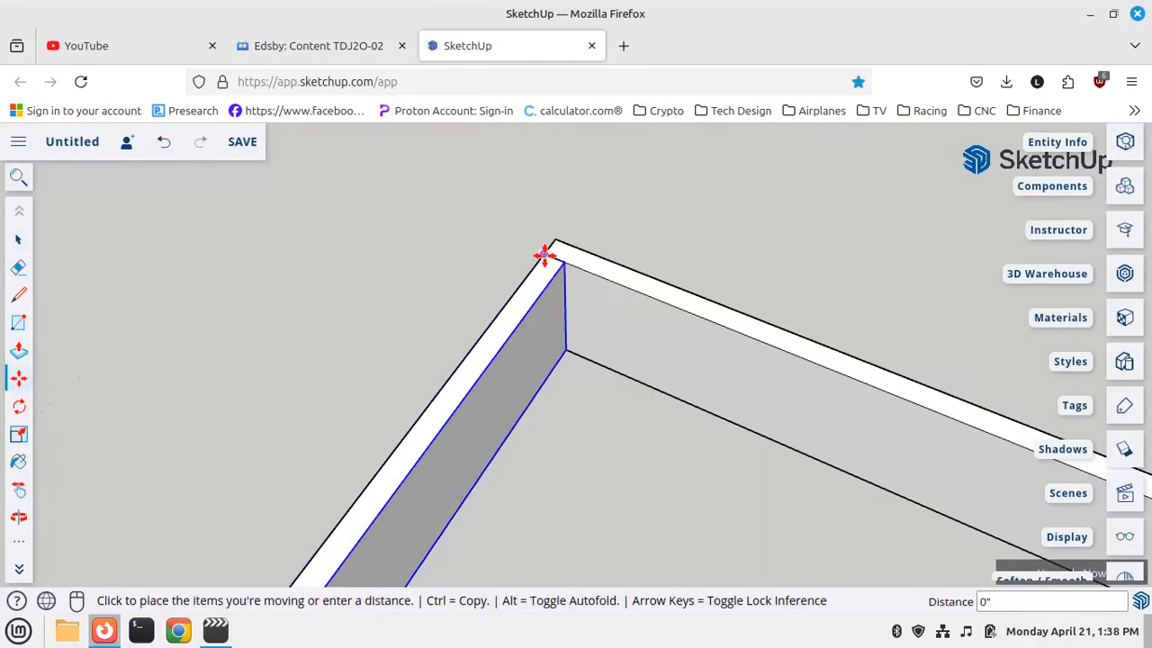
pyautogui.press('ctrl')
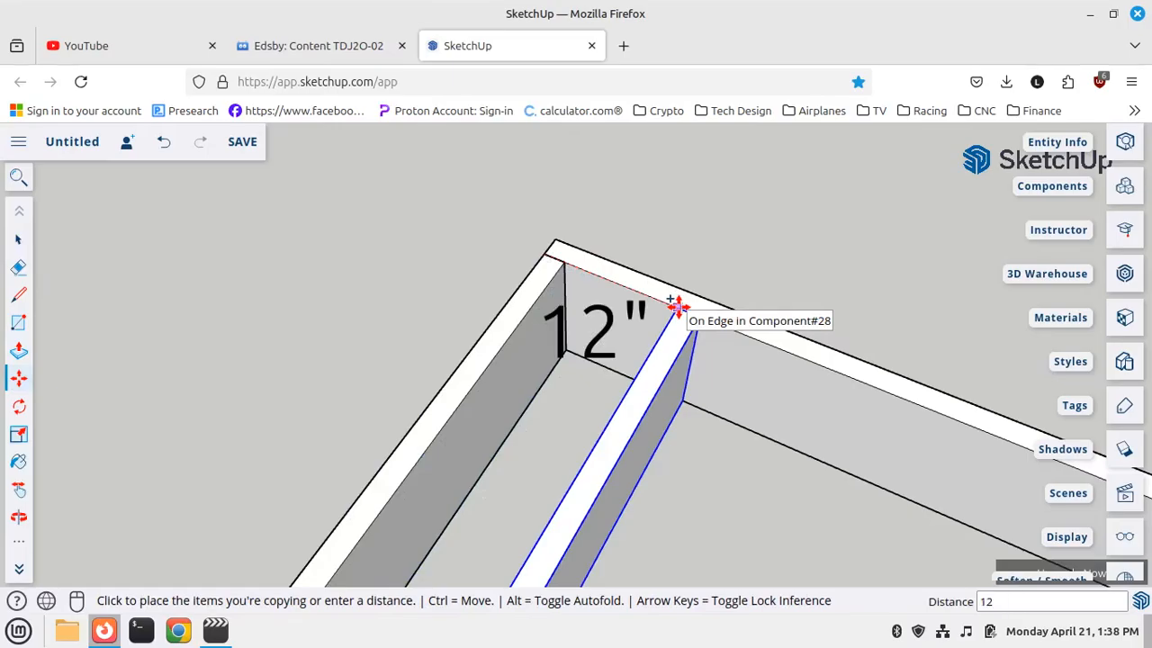
pyautogui.press('Return')
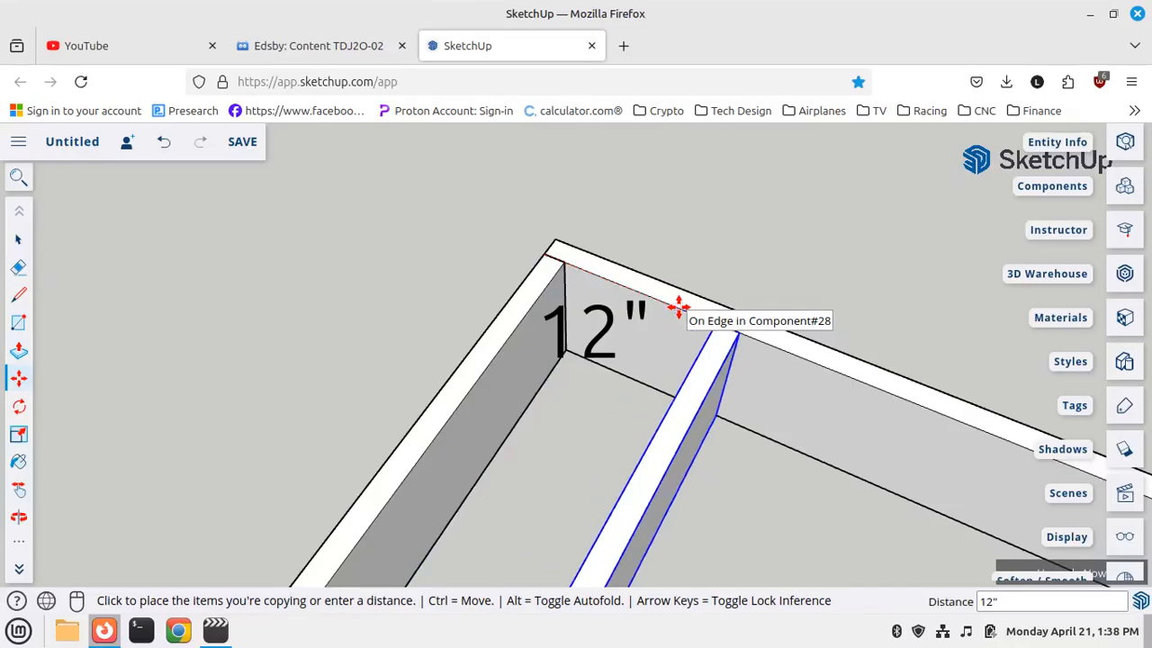
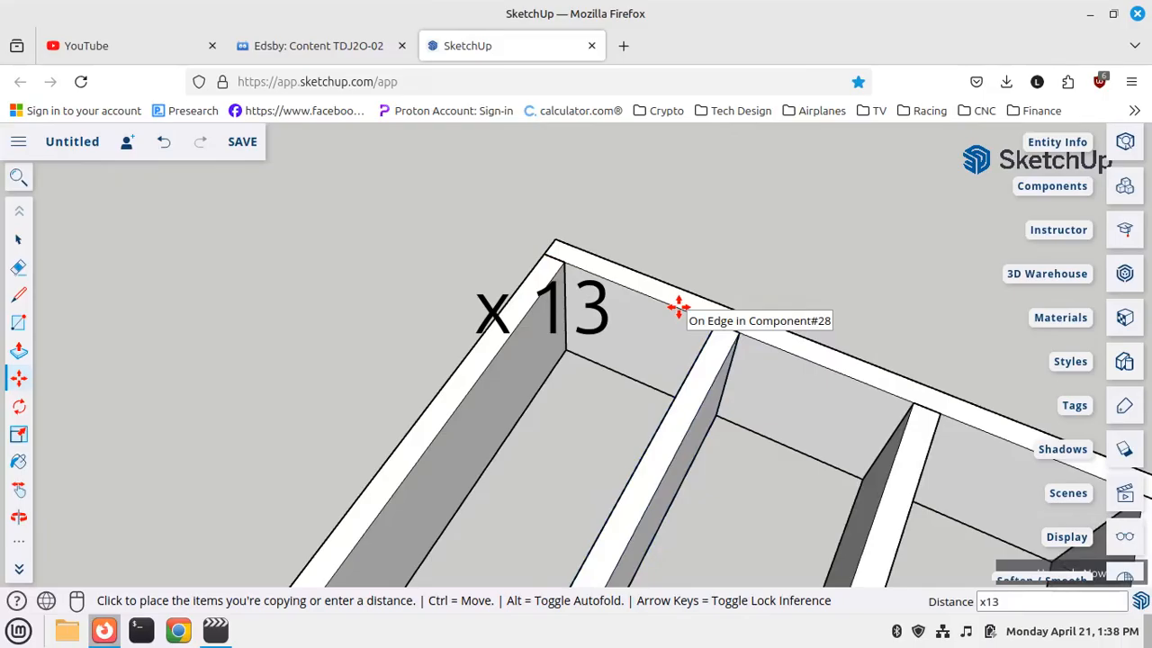
# Array the joist copy with x13 across the lower square and erase the three surplus joists beyond its outer side
pyautogui.scroll(-10, 257, 324)
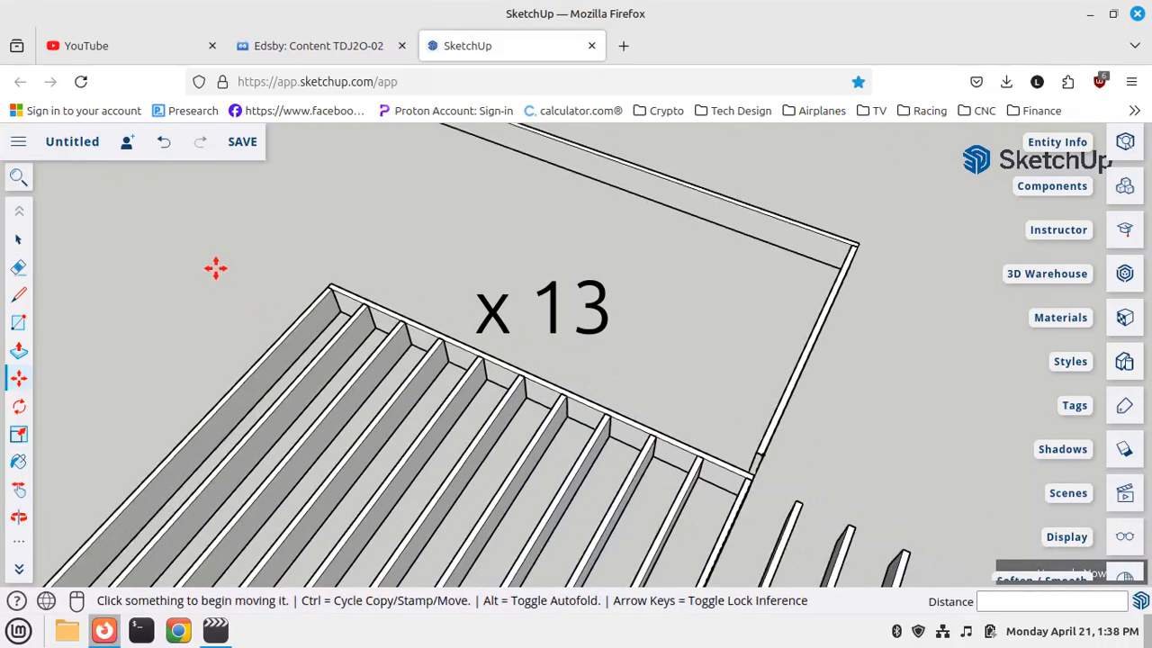
pyautogui.click(18, 267)
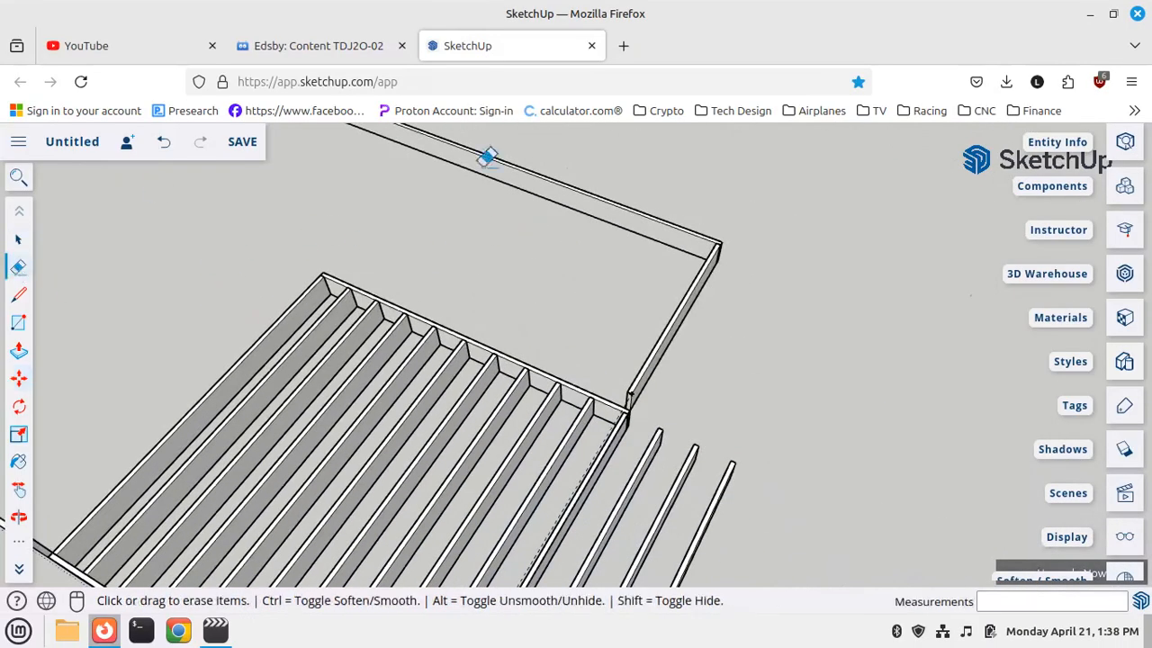
pyautogui.click(662, 423)
pyautogui.moveTo(695, 430); pyautogui.dragTo(707, 439)
pyautogui.click(733, 457)
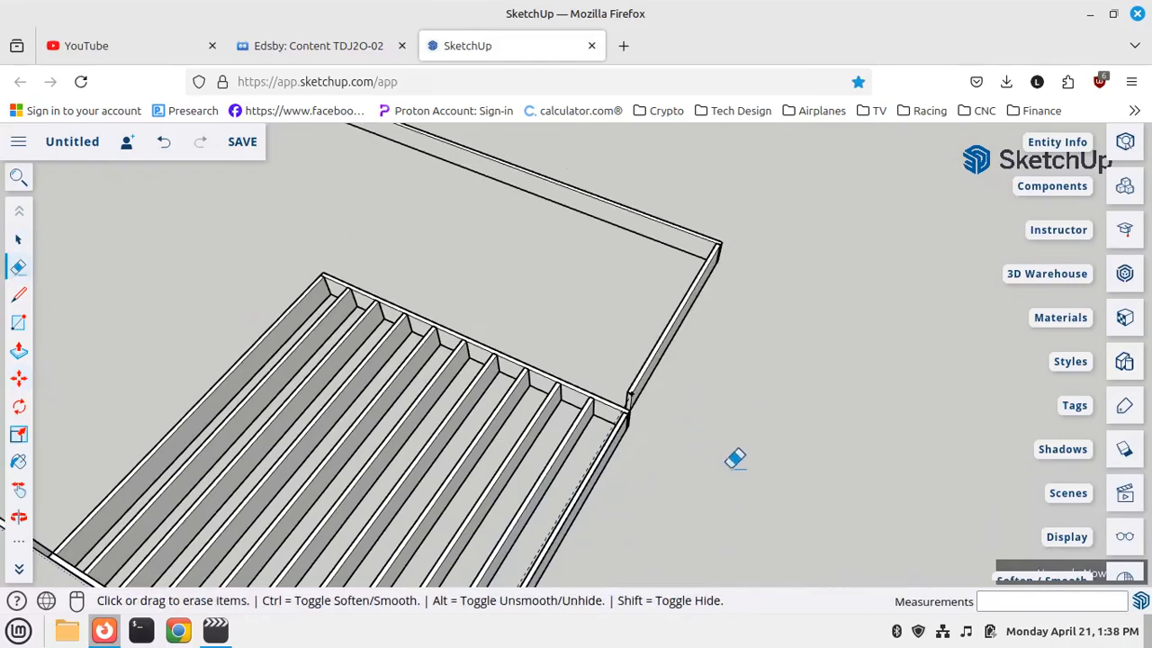
# Inspect the joists in the lower square, its outer corner and the still-empty upper level of the deck frame
pyautogui.scroll(-2, 783, 401)
pyautogui.scroll(-2, 747, 378)
pyautogui.scroll(2, 658, 517)
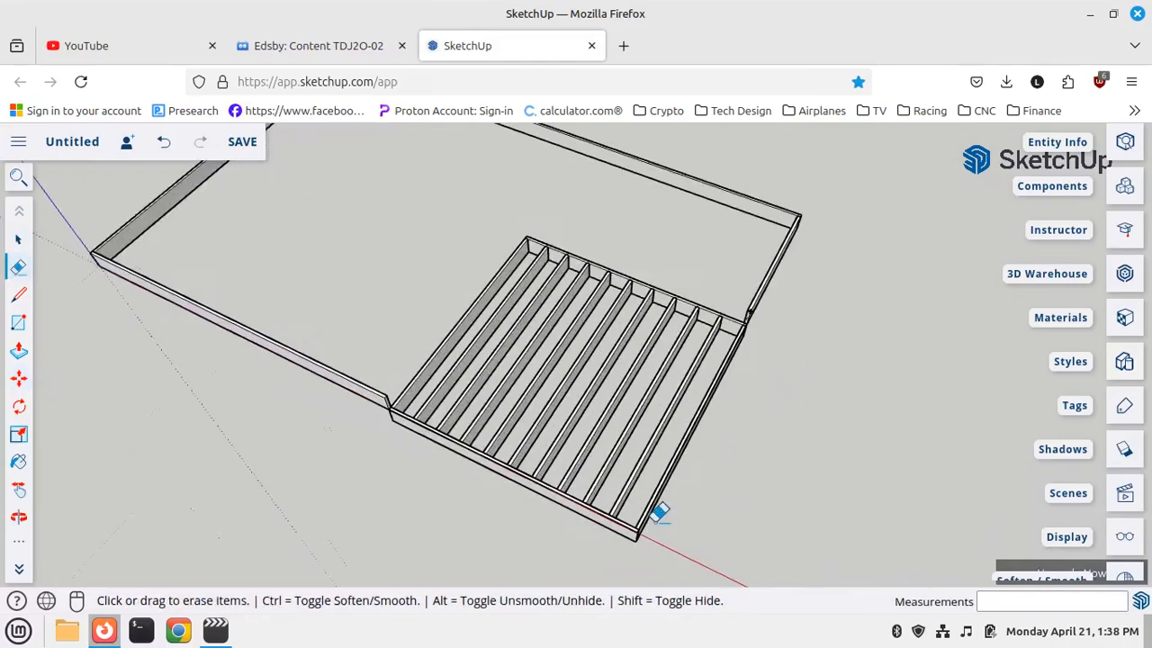
pyautogui.scroll(3, 661, 511)
pyautogui.scroll(-2, 655, 502)
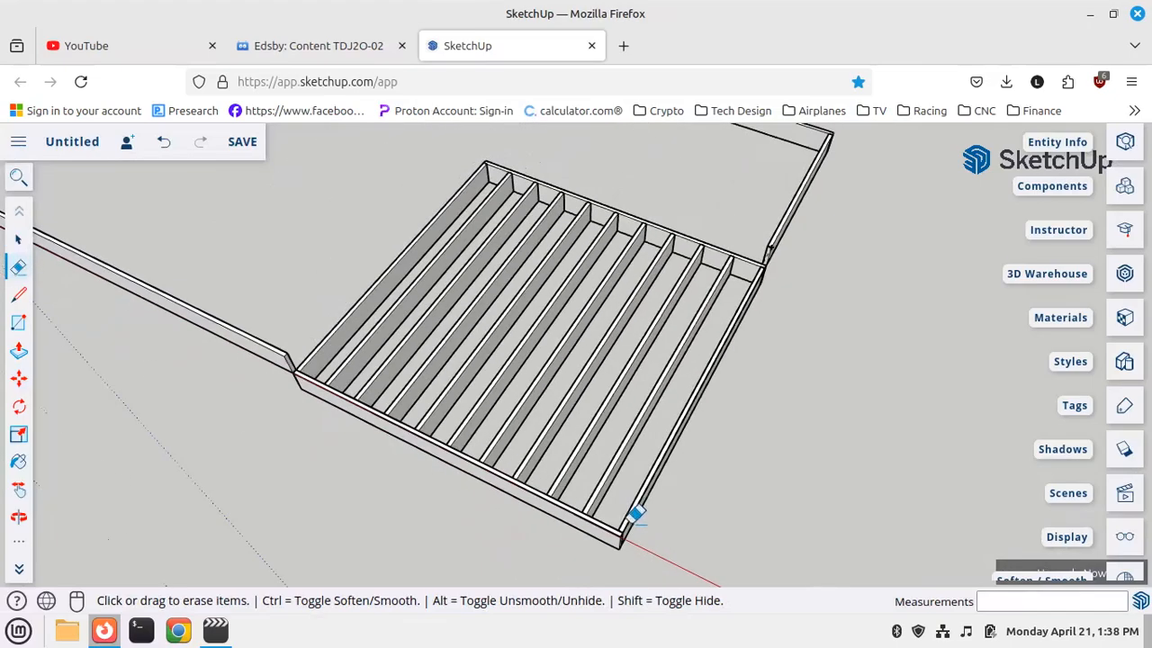
pyautogui.scroll(-4, 764, 489)
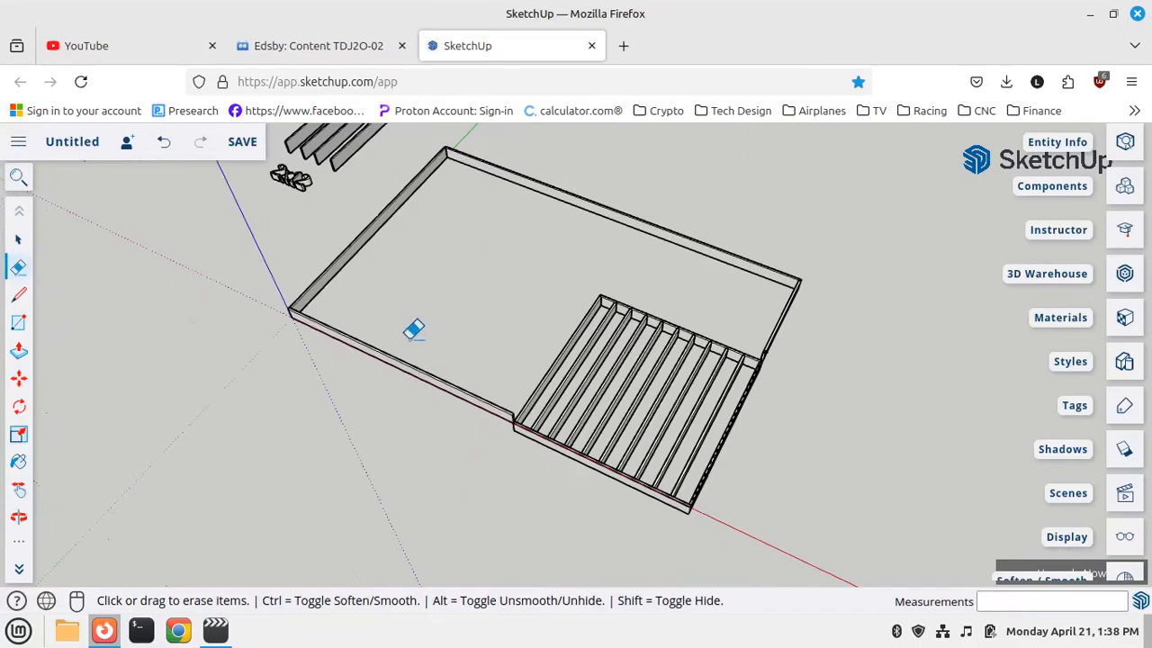
pyautogui.scroll(-2, 16, 432)
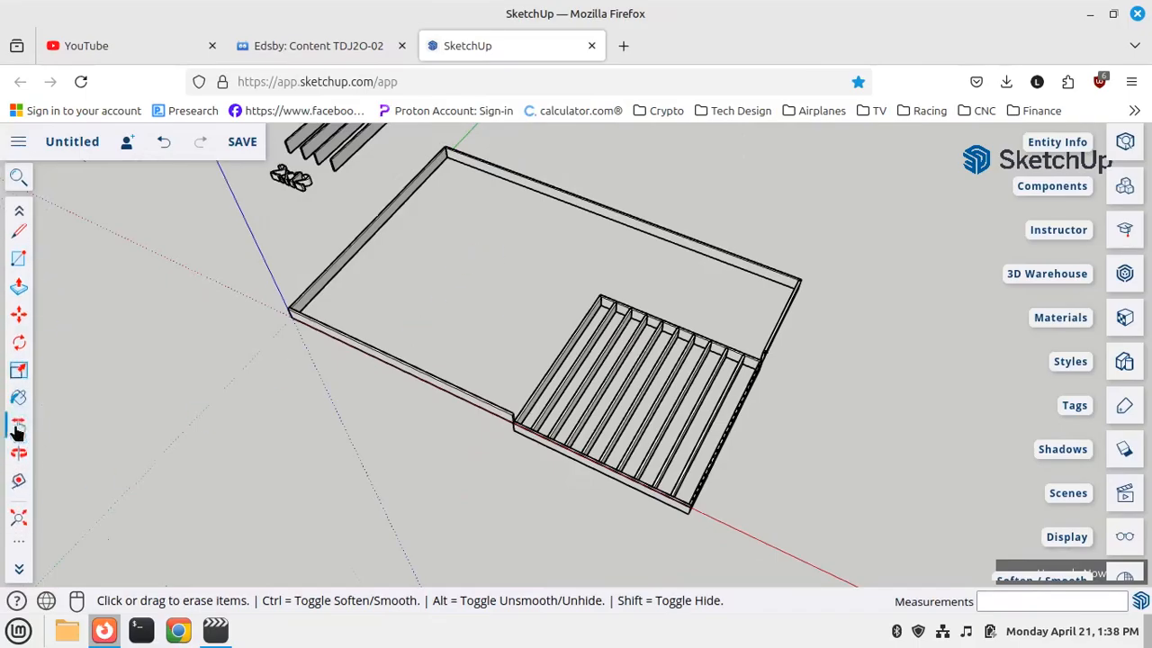
pyautogui.click(18, 479)
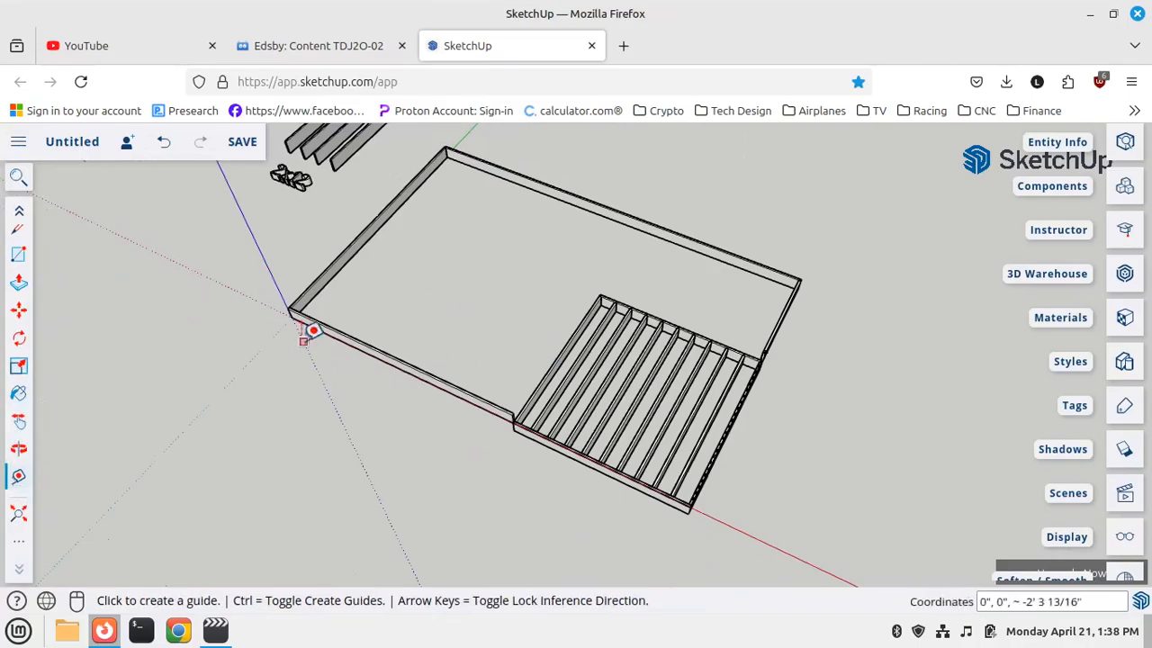
pyautogui.moveTo(539, 507); pyautogui.dragTo(453, 426, button='middle')
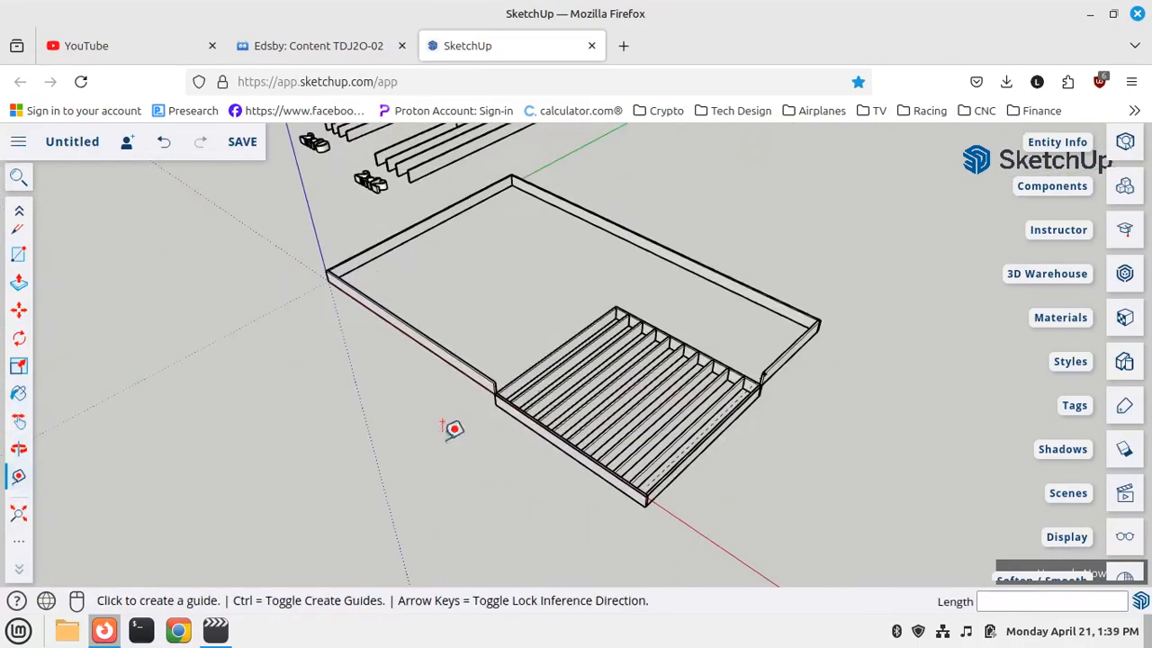
# Copy the upper level's side board at the origin by its inner top end corner to the front board's end at the cutout
pyautogui.click(18, 310)
pyautogui.scroll(6, 341, 212)
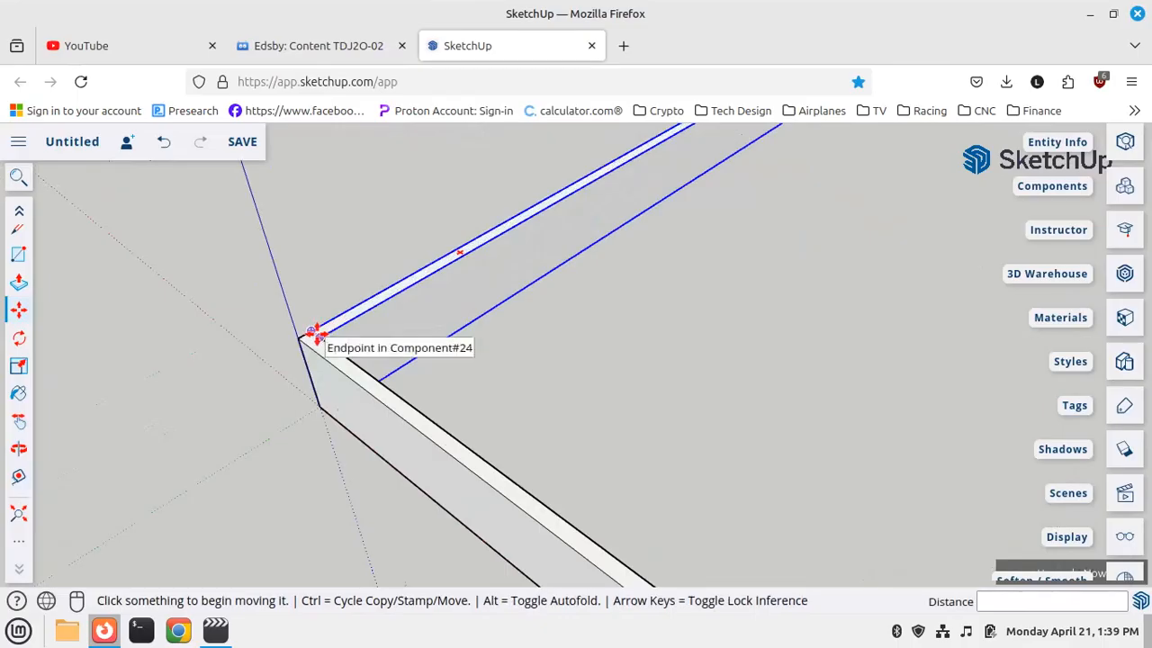
pyautogui.click(317, 334)
pyautogui.press('ctrl')
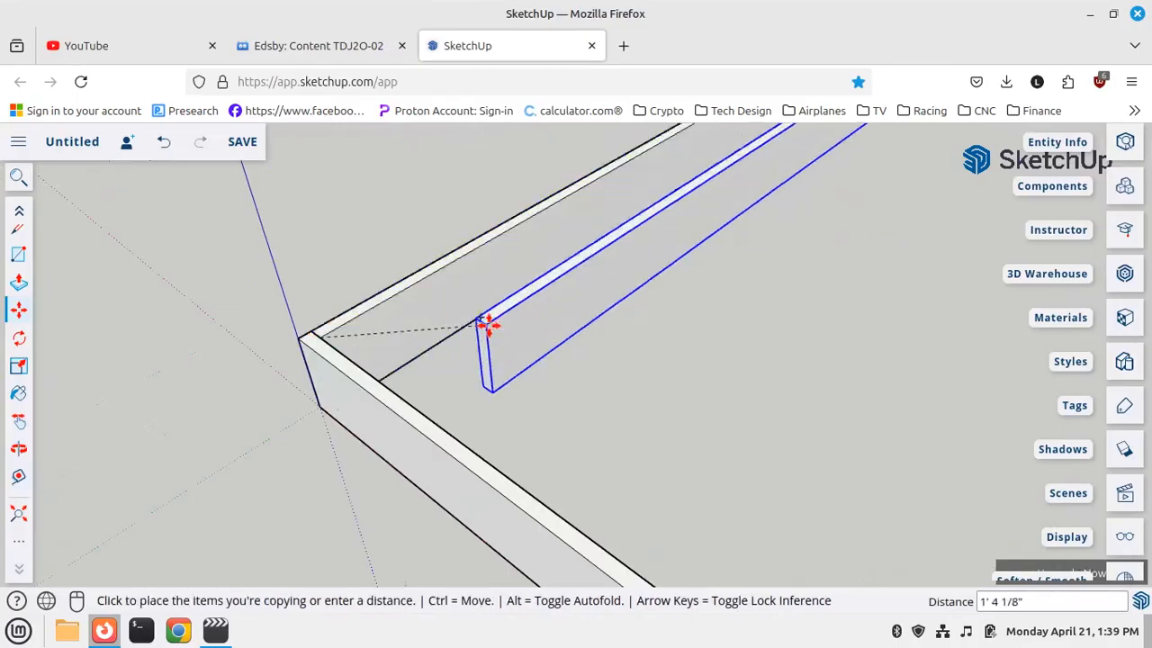
pyautogui.scroll(-5, 300, 296)
pyautogui.scroll(-3, 200, 275)
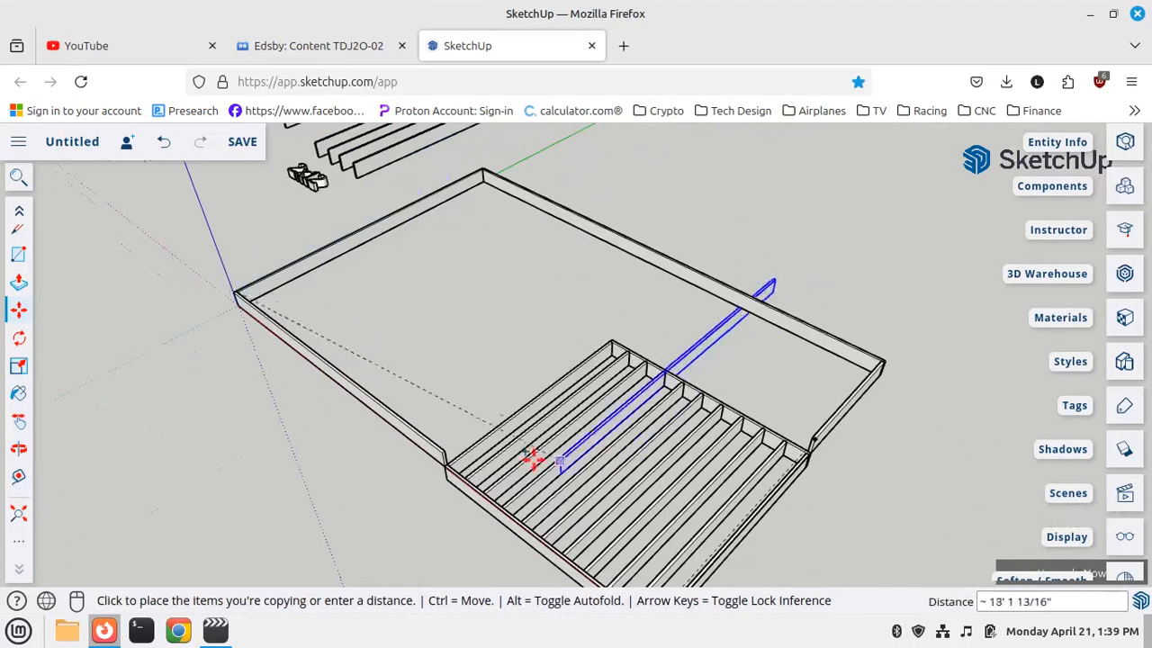
pyautogui.scroll(3, 445, 453)
pyautogui.scroll(3, 321, 429)
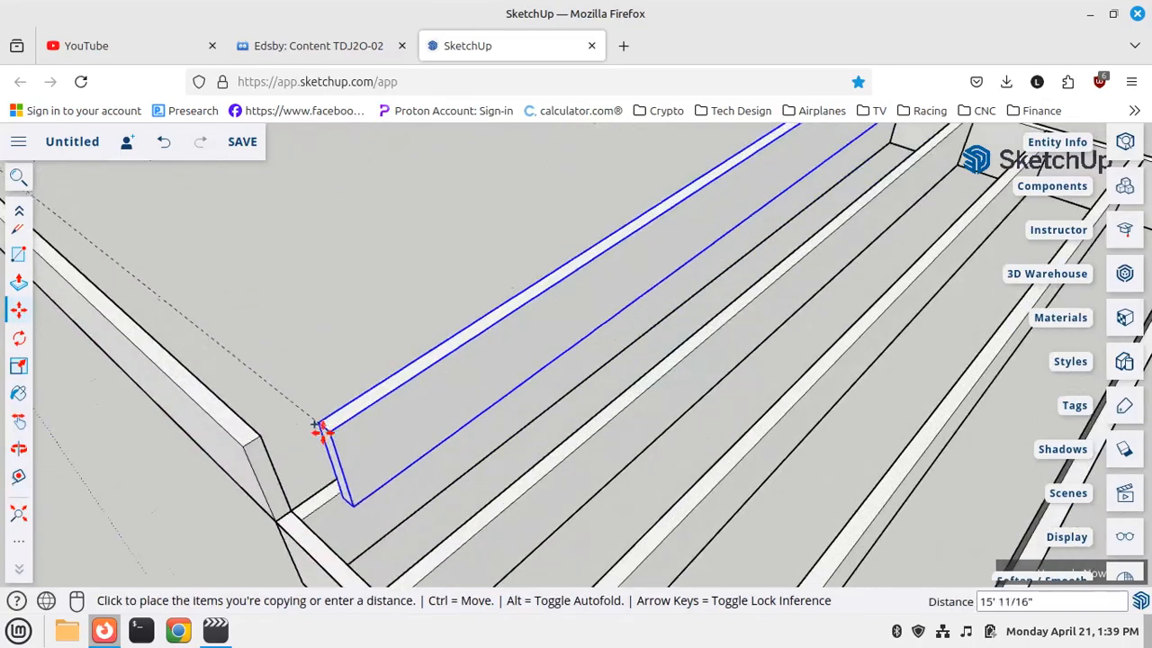
pyautogui.click(260, 438)
pyautogui.scroll(-5, 159, 442)
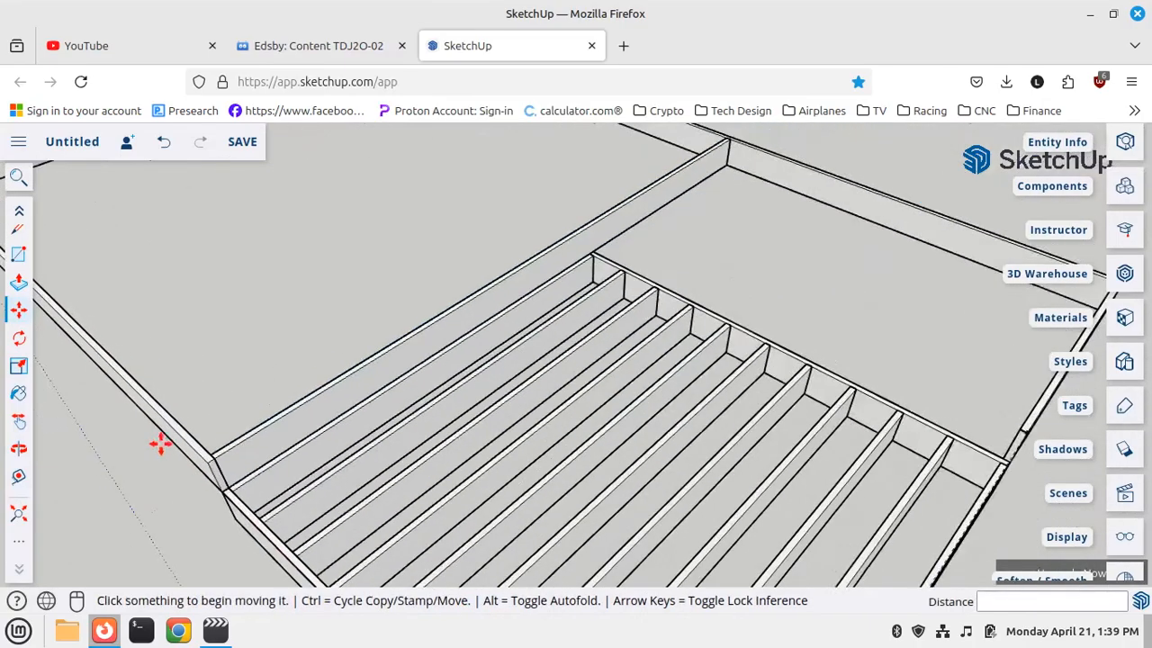
# Copy the lower square's inner-edge board by its top end corner, placing the copy freely in the open area behind it
pyautogui.scroll(2, 127, 428)
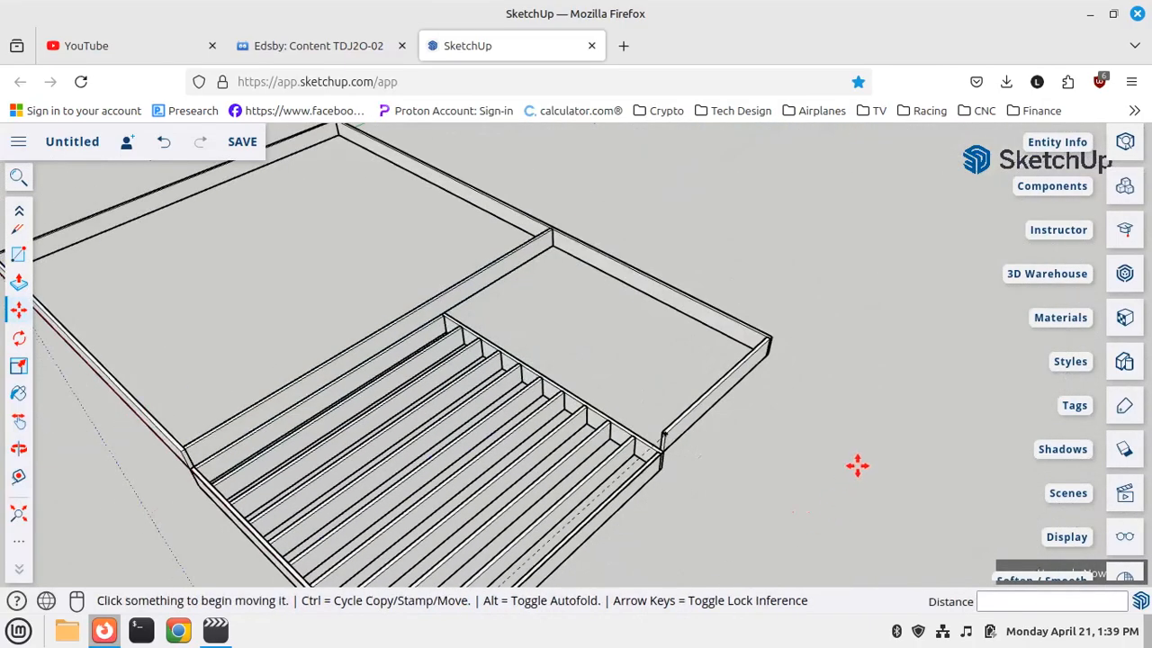
pyautogui.scroll(5, 424, 314)
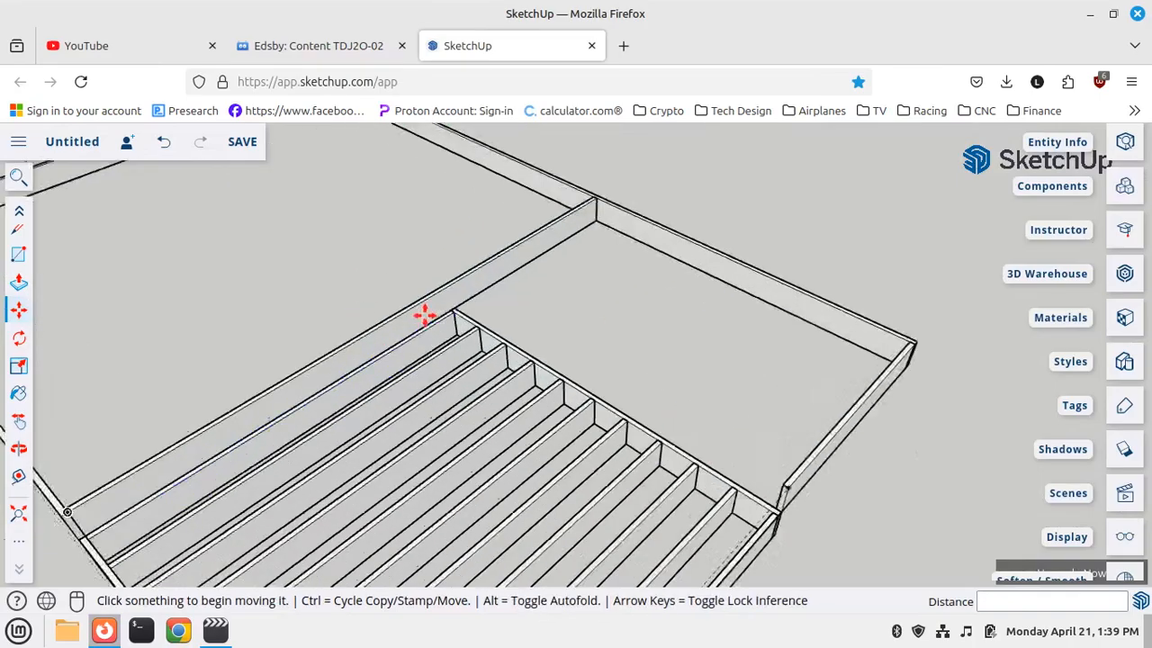
pyautogui.scroll(2, 461, 314)
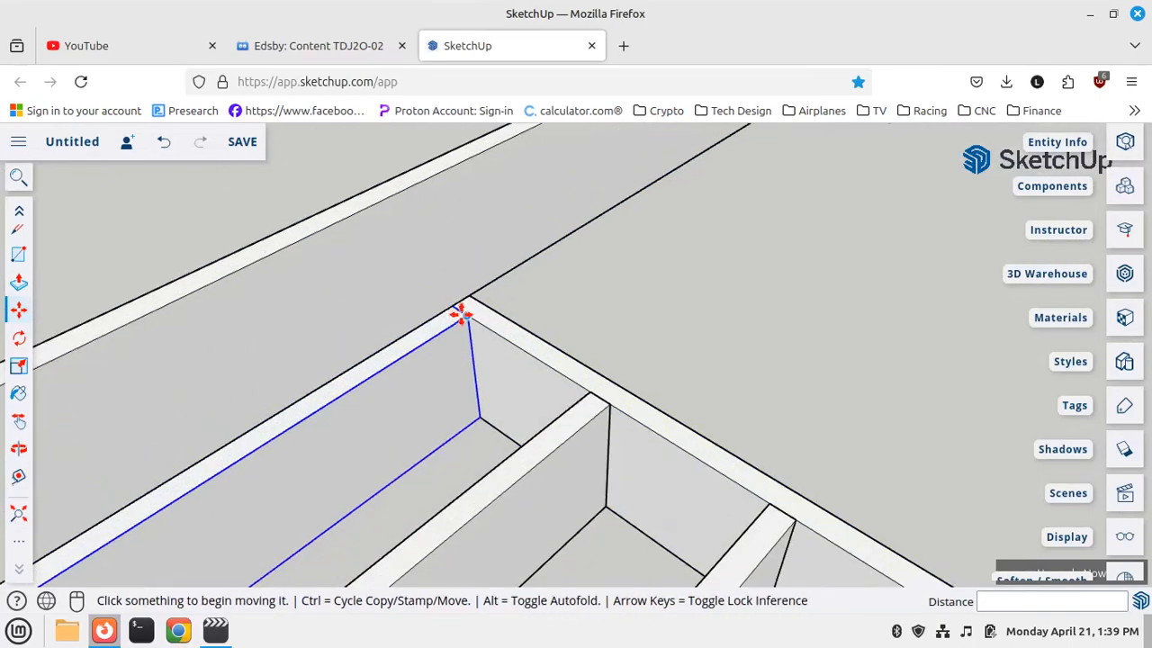
pyautogui.scroll(3, 21, 258)
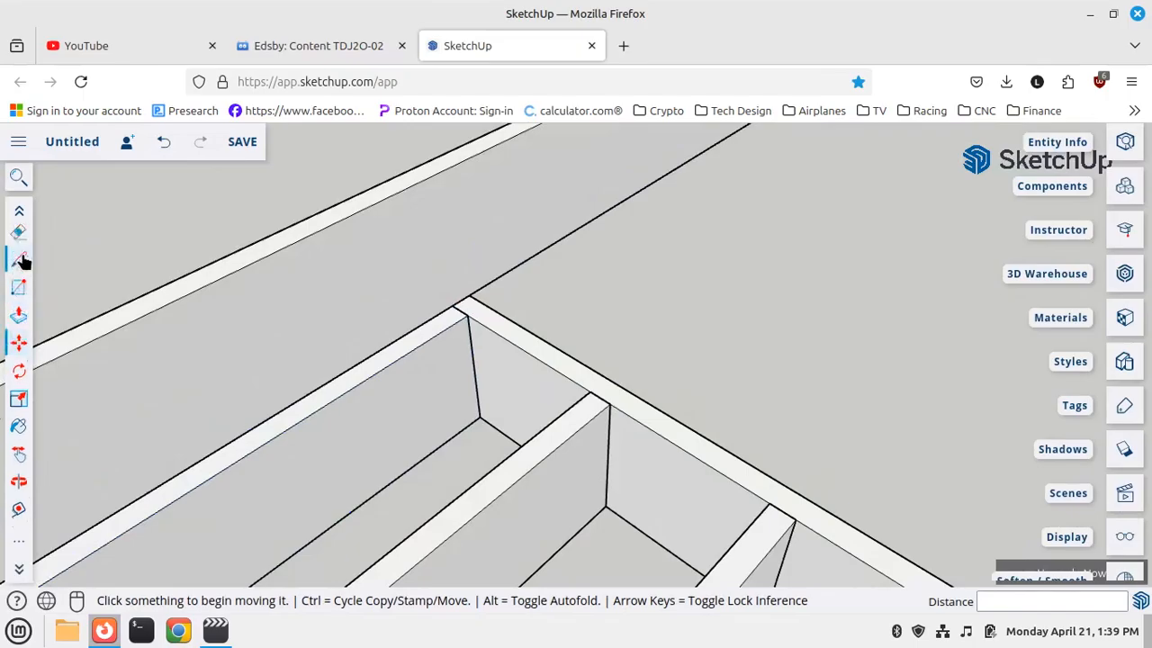
pyautogui.click(19, 239)
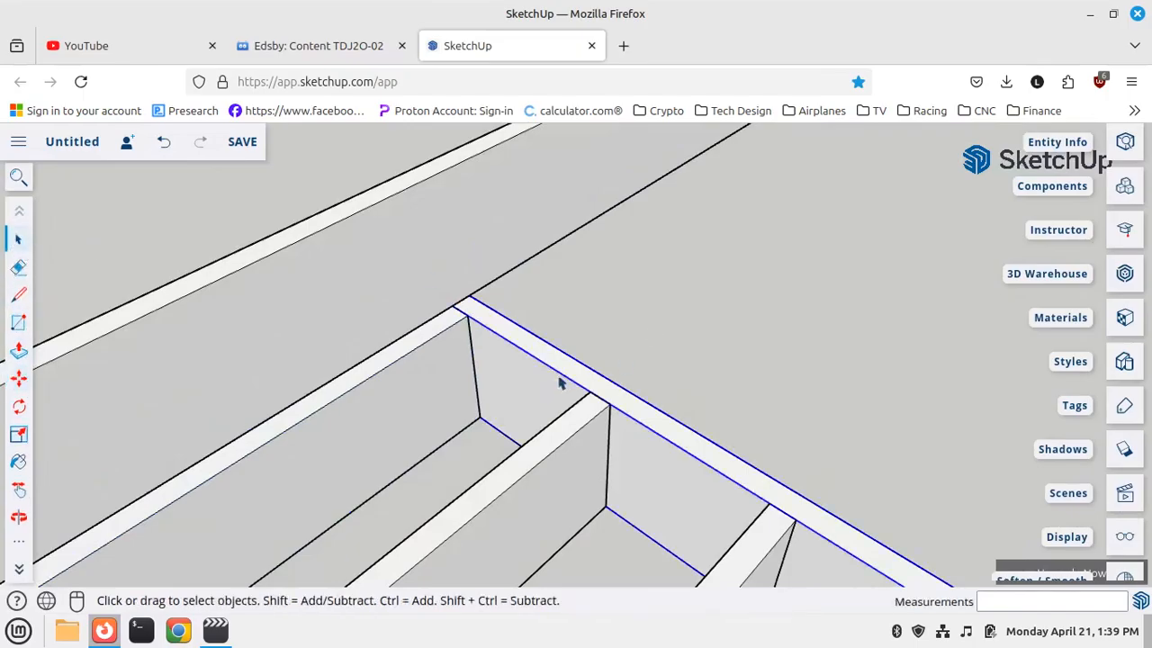
pyautogui.click(19, 378)
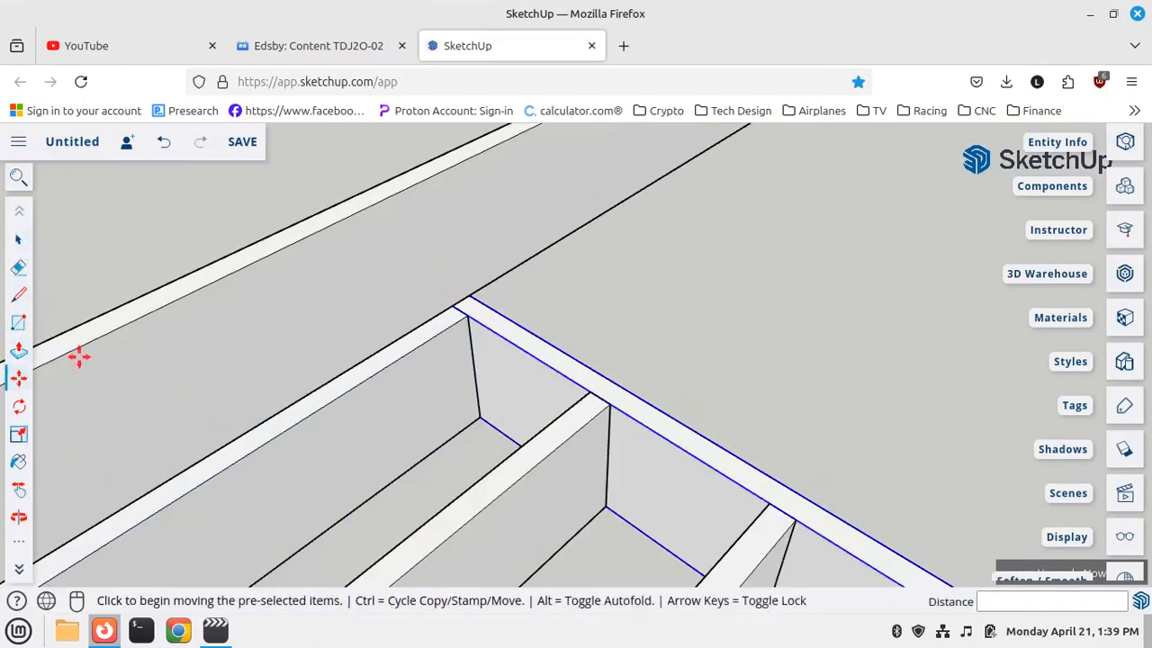
pyautogui.click(453, 306)
pyautogui.press('ctrl')
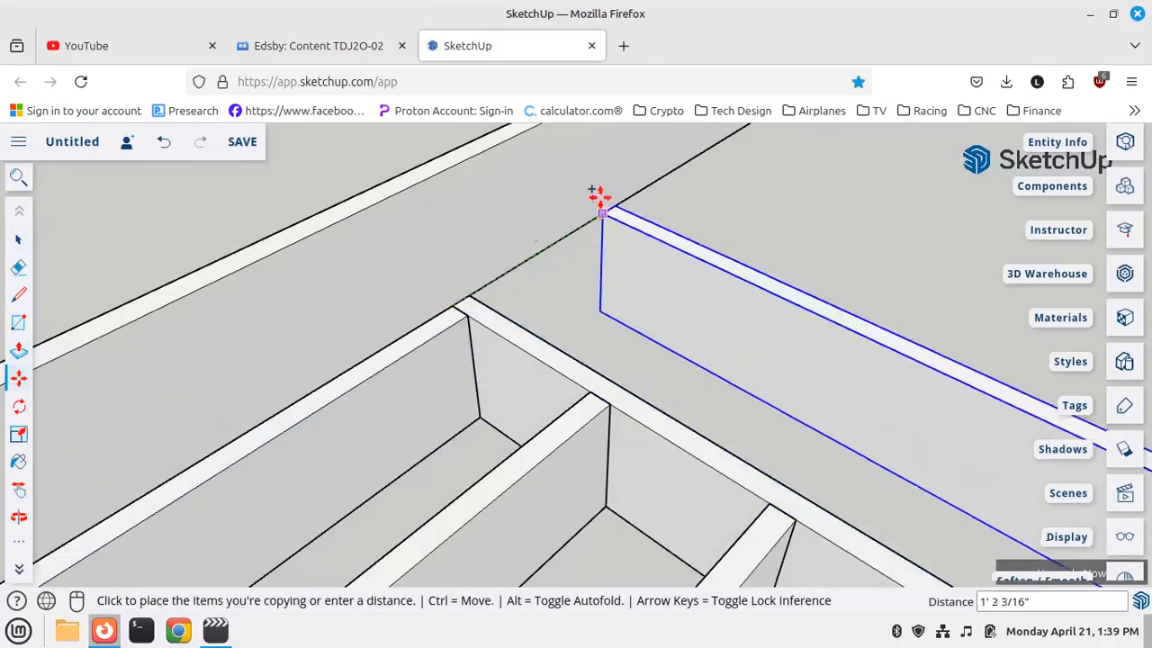
pyautogui.click(643, 220)
# Move the copied board by its bottom end corner onto the rear top corner of the lower square's inner-edge board
pyautogui.click(627, 315)
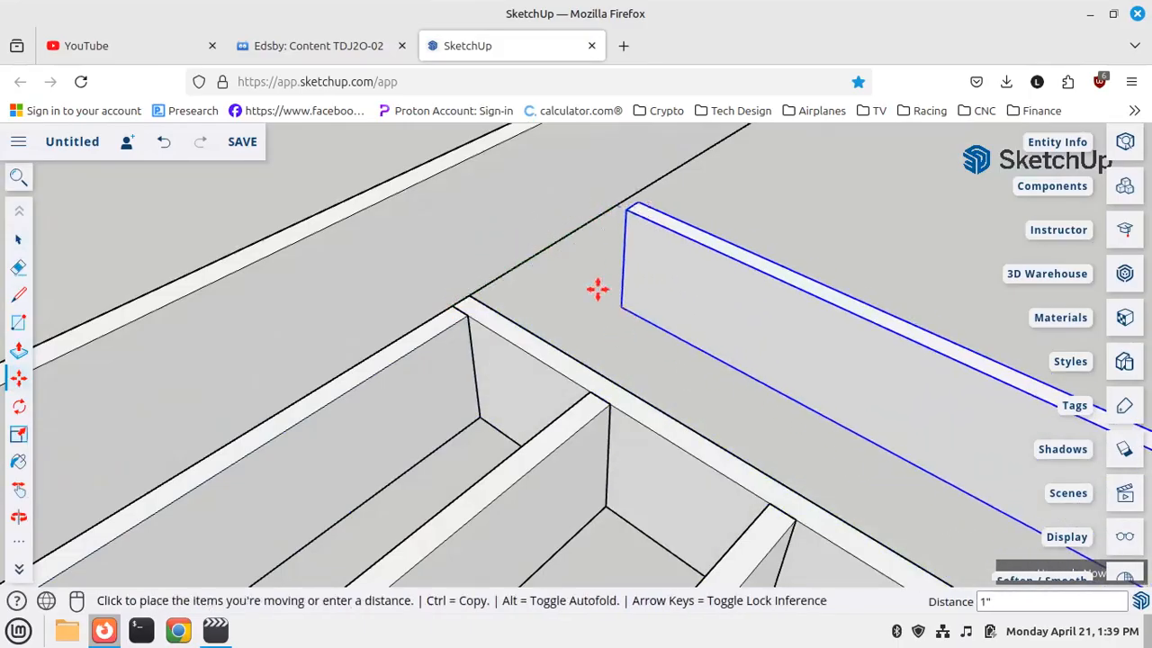
pyautogui.click(474, 298)
pyautogui.scroll(-2, 513, 341)
pyautogui.moveTo(529, 364); pyautogui.dragTo(429, 249, button='middle')
pyautogui.scroll(2, 581, 381)
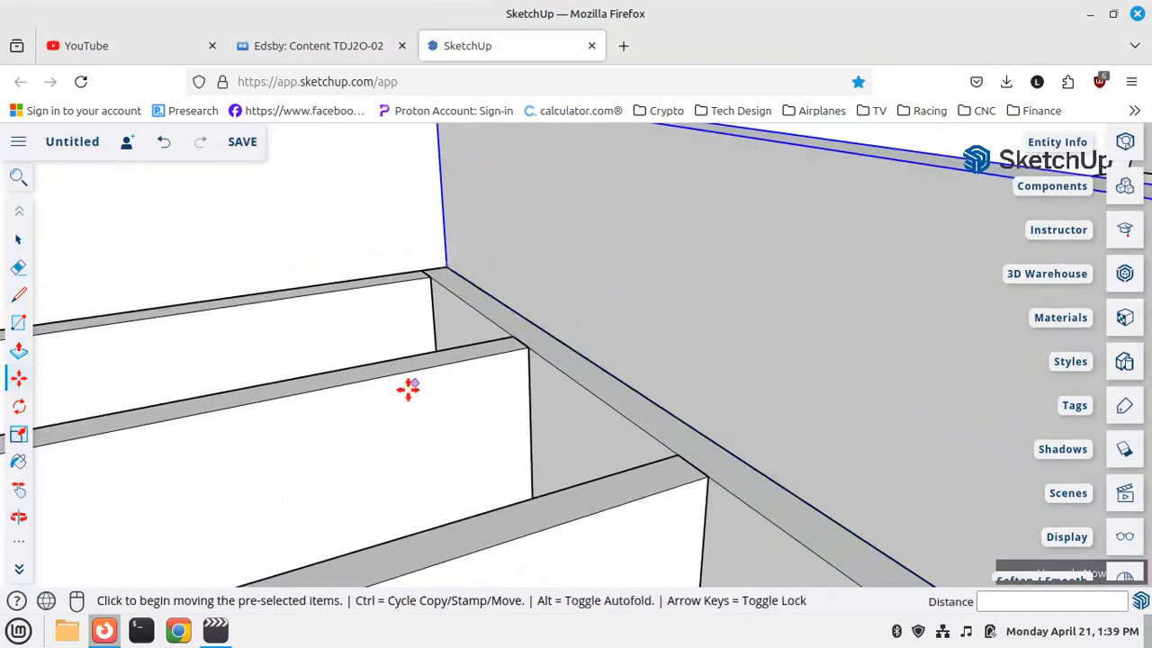
pyautogui.scroll(-2, 425, 374)
pyautogui.scroll(-2, 427, 375)
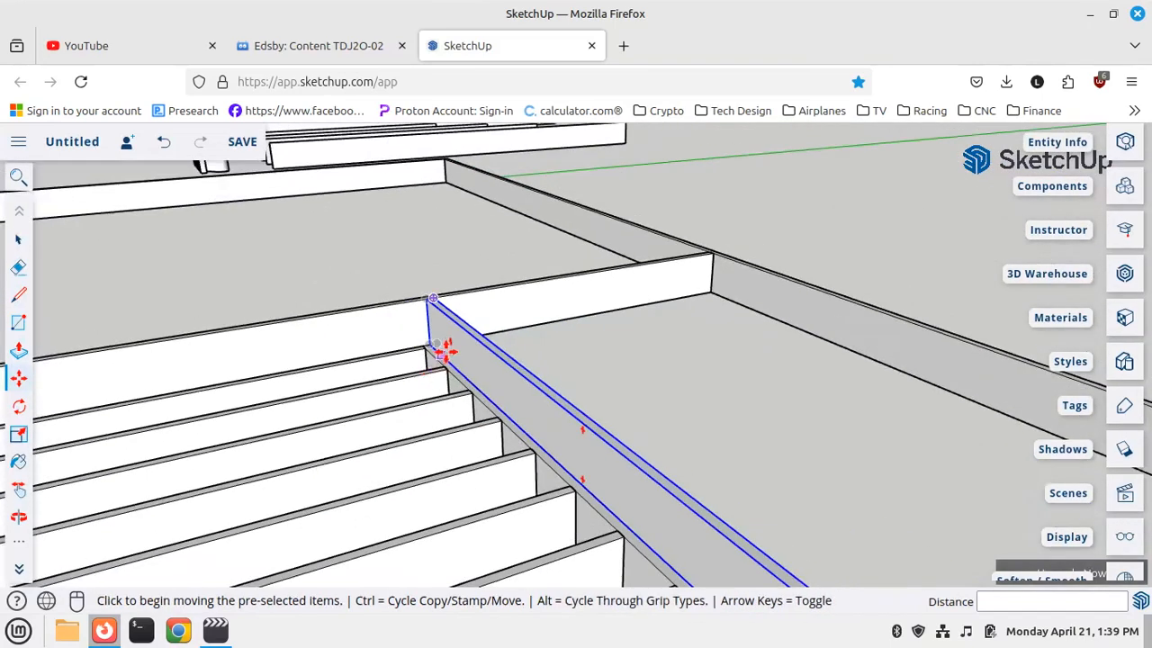
# Make the full-length board along the cutout's side a unique component and open it for editing
pyautogui.moveTo(419, 372); pyautogui.dragTo(27, 279, button='middle')
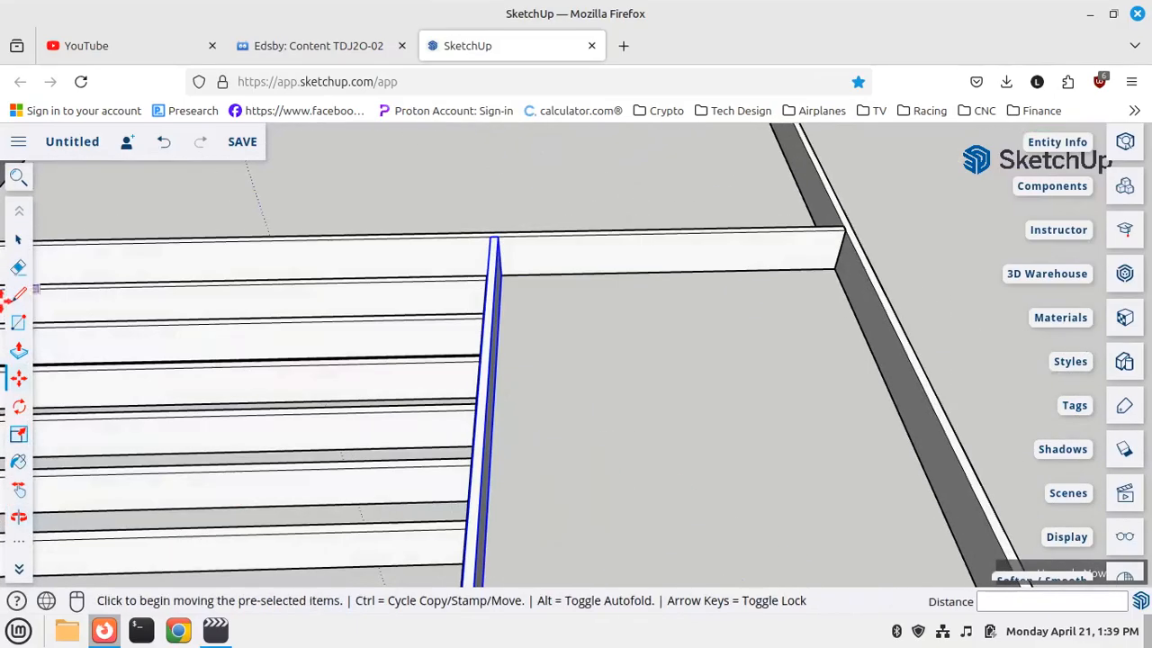
pyautogui.click(18, 239)
pyautogui.click(550, 263)
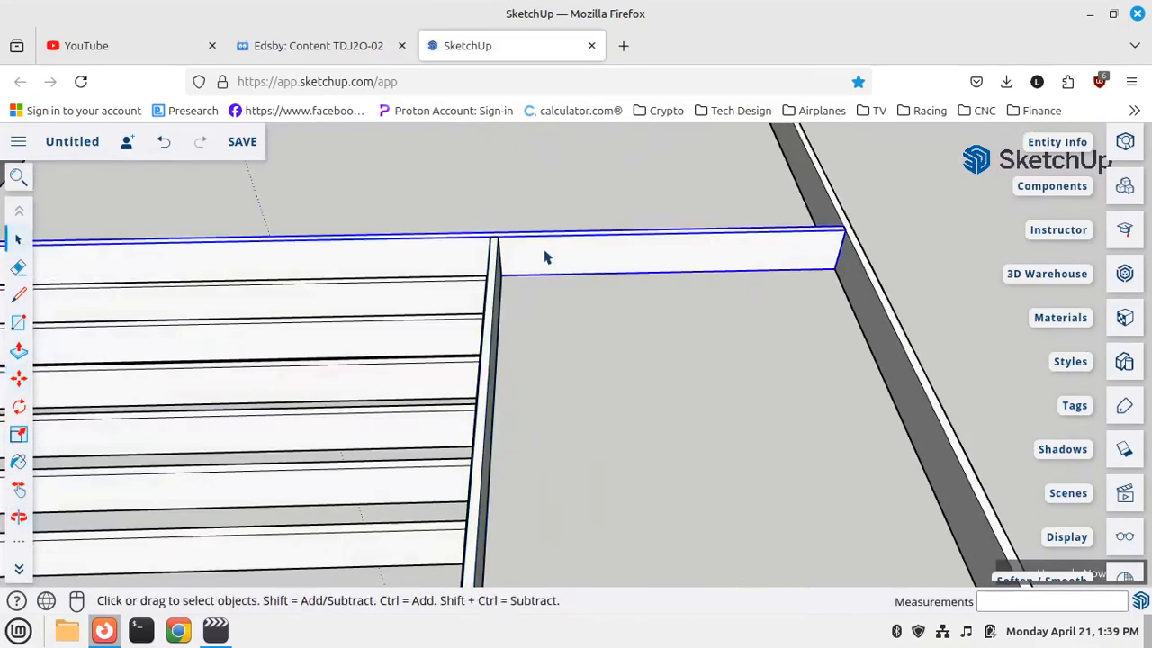
pyautogui.scroll(2, 549, 260)
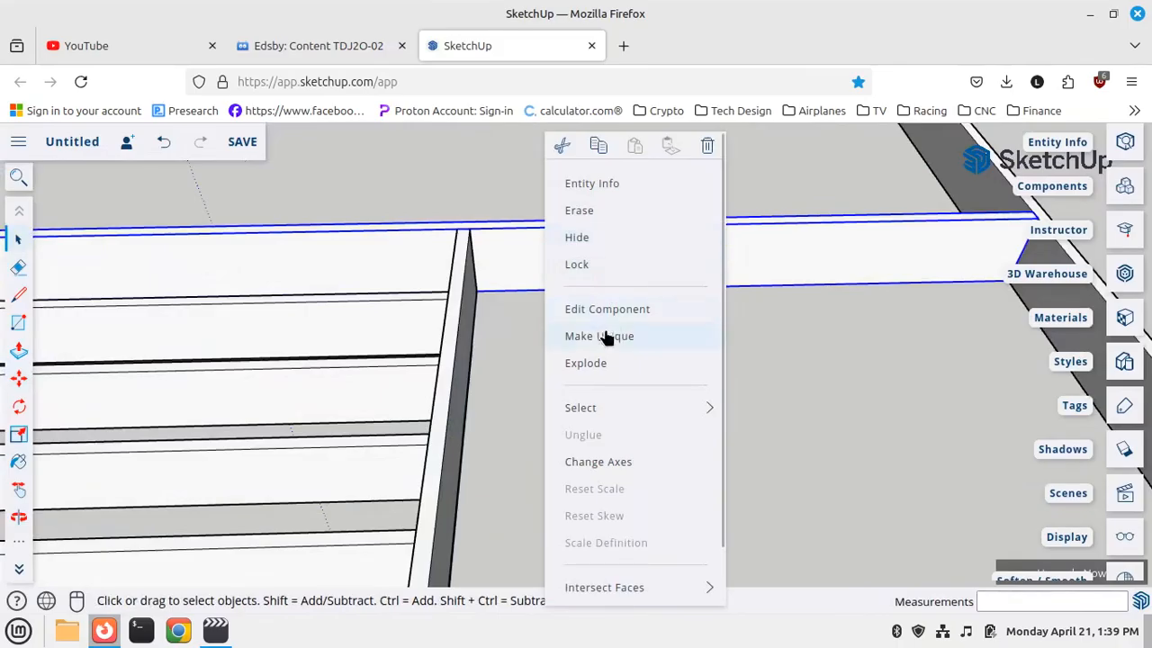
pyautogui.click(606, 337)
pyautogui.rightClick(527, 256)
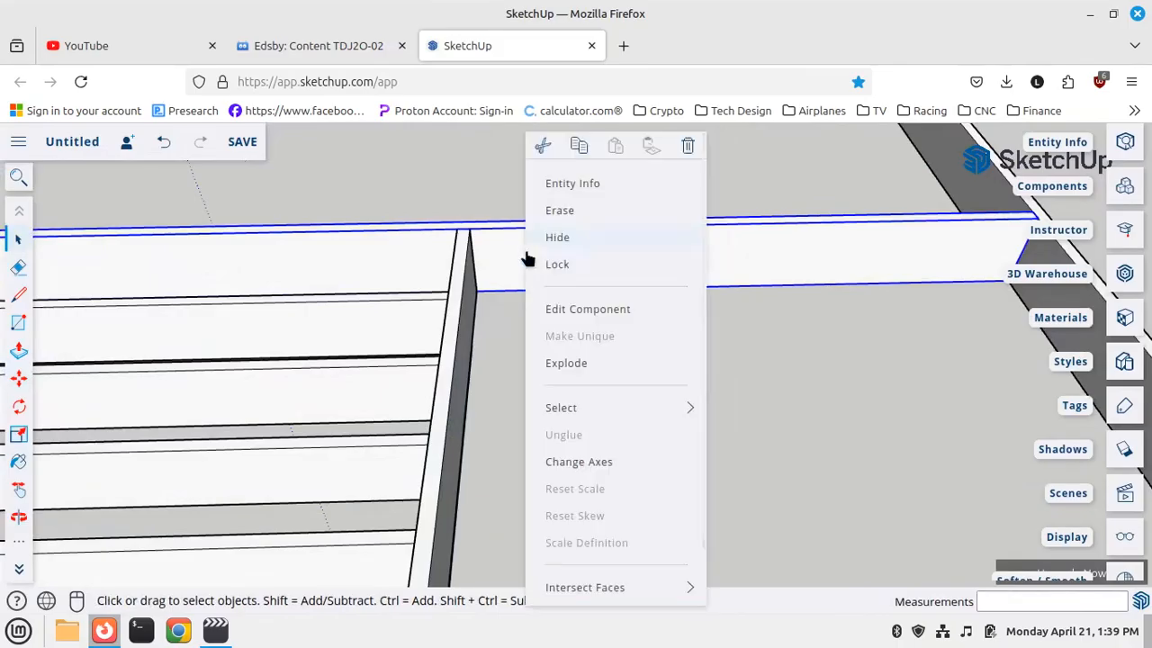
pyautogui.click(556, 310)
# Draw a vertical line across the board's face, top to bottom, where the rear face of the raised cross board meets it
pyautogui.click(25, 303)
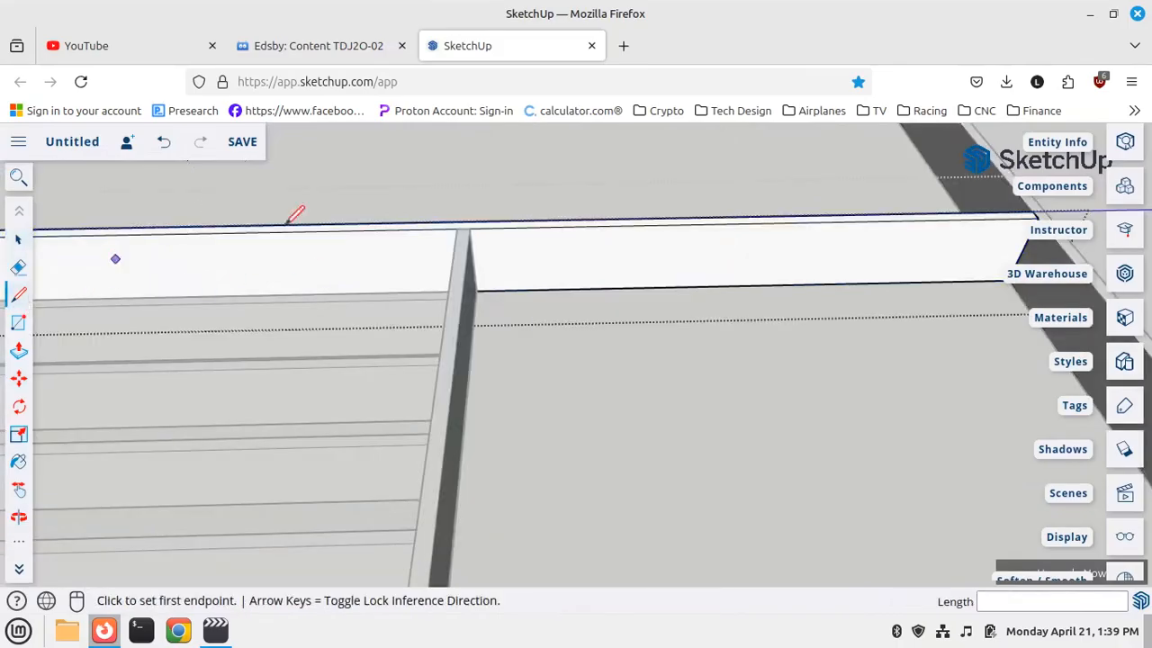
pyautogui.scroll(4, 490, 236)
pyautogui.click(433, 235)
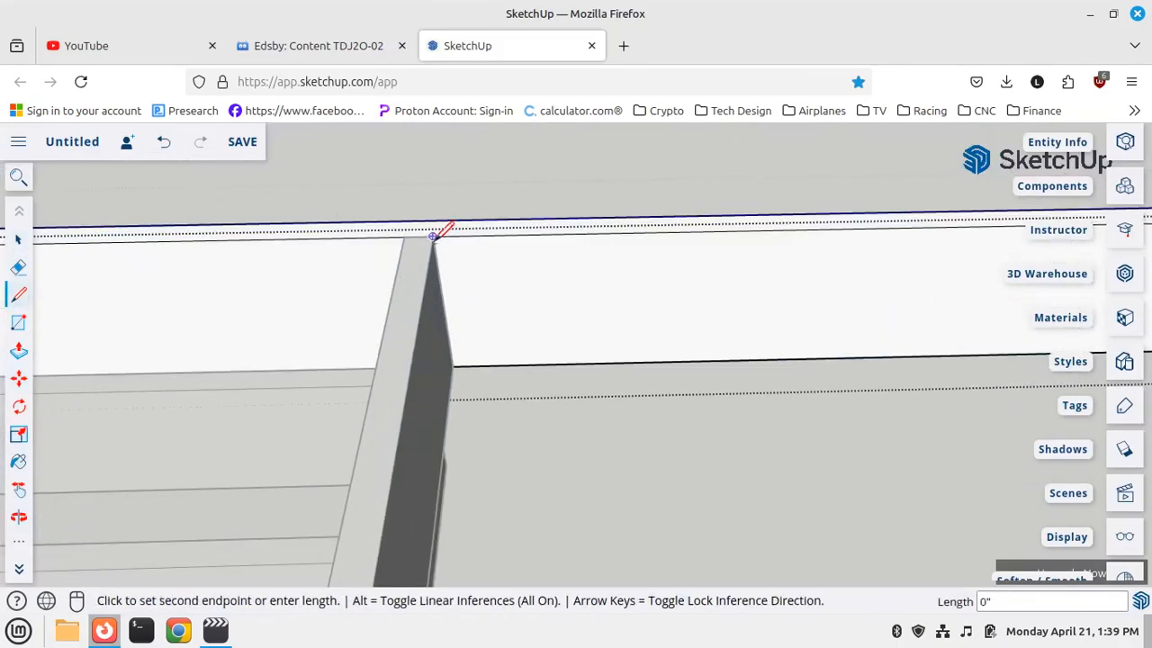
pyautogui.click(453, 366)
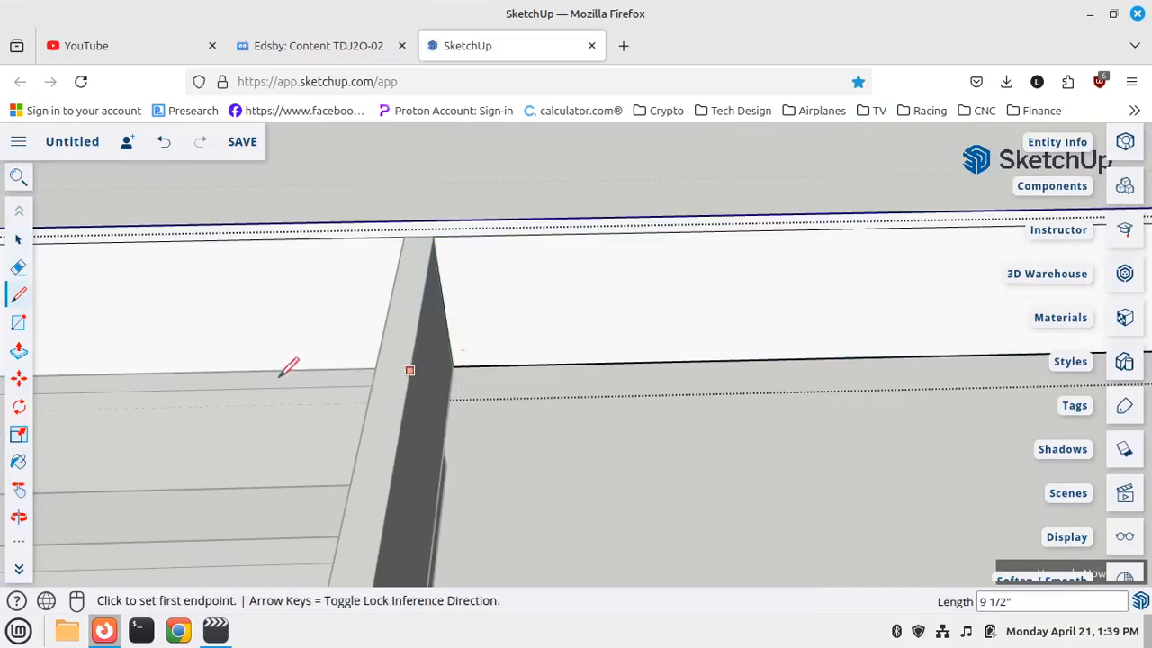
# Push the face beyond the cross board back 1 1/2" to remove the surplus length, and close the component
pyautogui.click(19, 351)
pyautogui.click(585, 298)
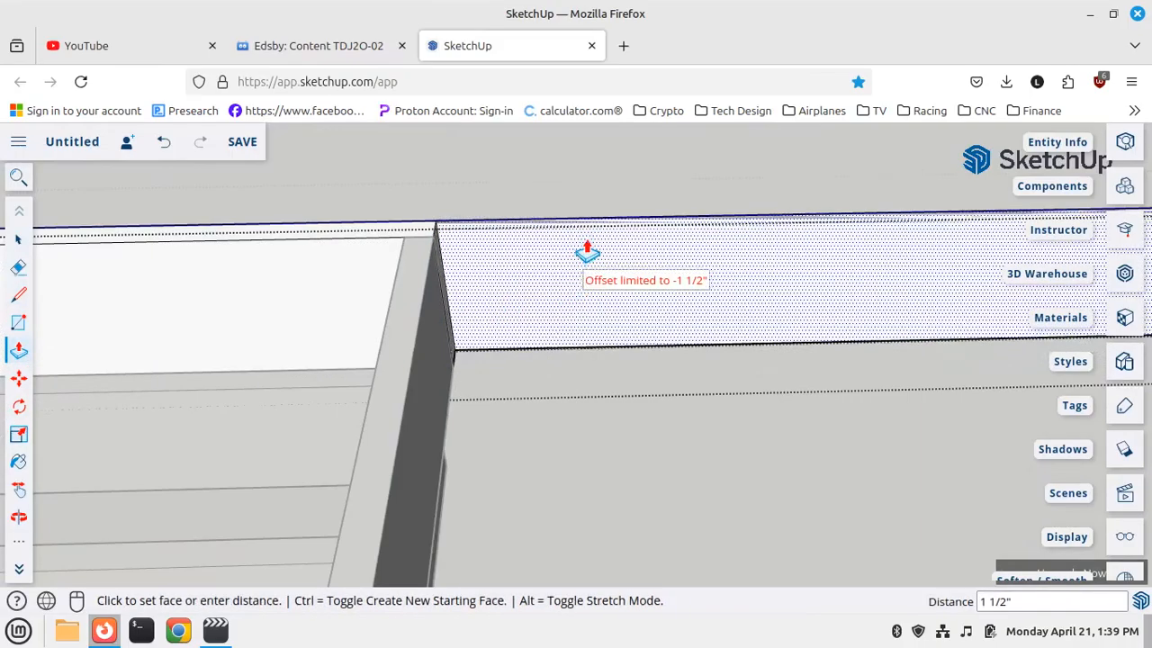
pyautogui.click(607, 250)
pyautogui.scroll(-5, 635, 250)
pyautogui.moveTo(605, 288); pyautogui.dragTo(797, 255, button='middle')
pyautogui.click(19, 239)
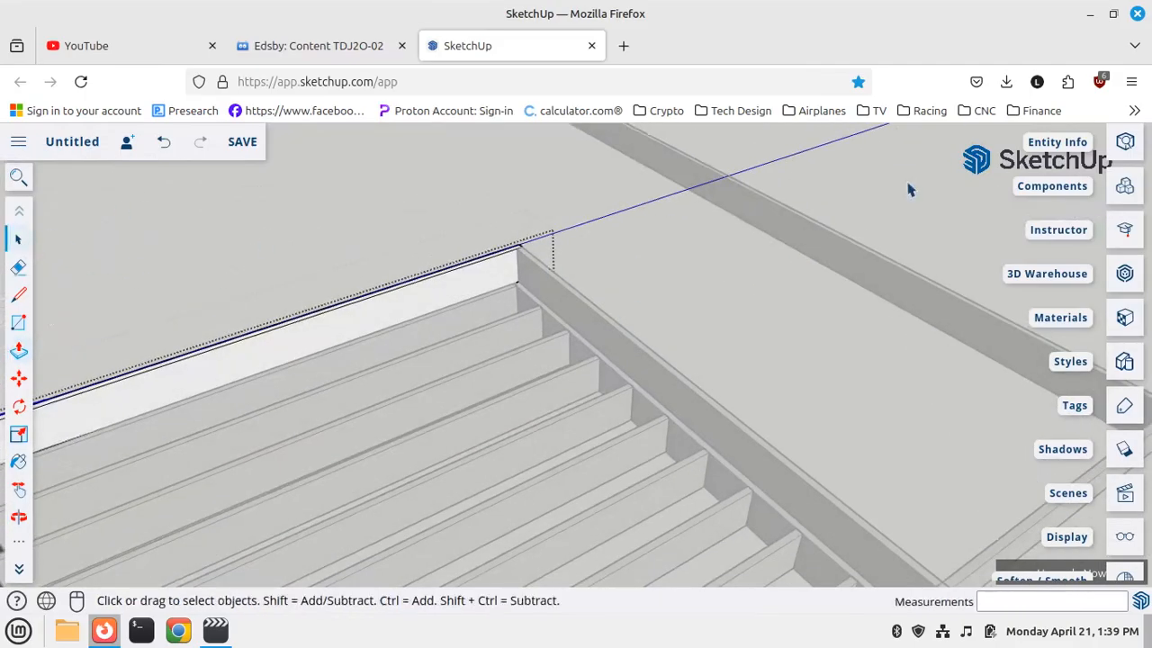
pyautogui.scroll(-2, 909, 189)
pyautogui.scroll(-5, 374, 181)
pyautogui.moveTo(576, 409); pyautogui.dragTo(768, 420, button='middle')
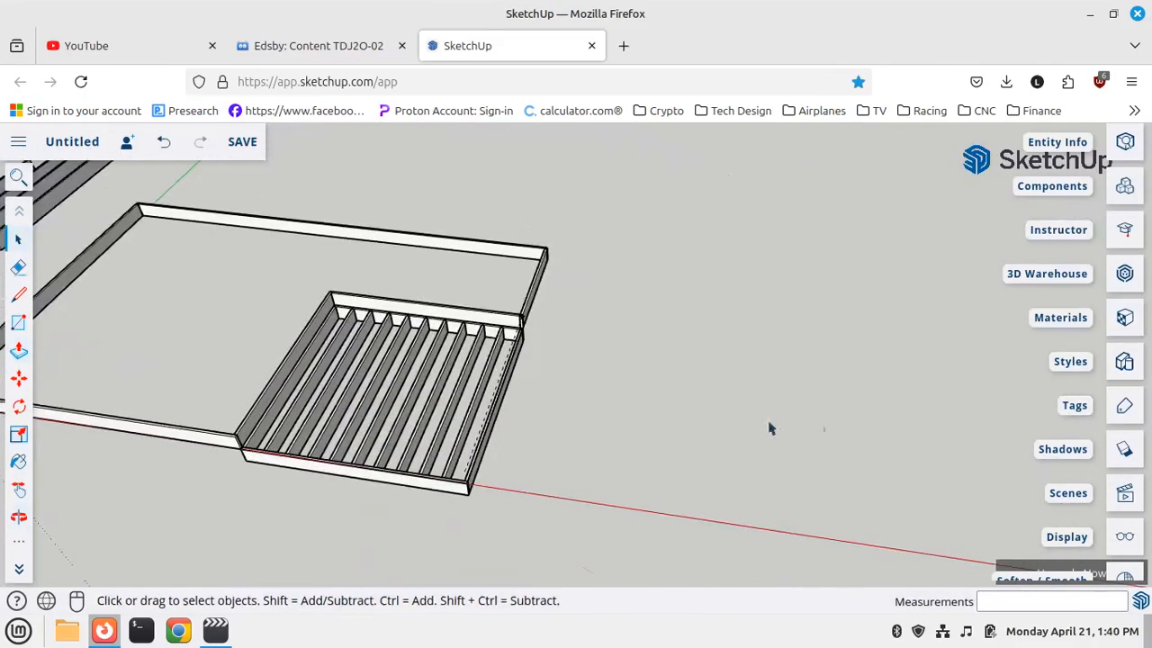
pyautogui.scroll(5, 526, 286)
pyautogui.moveTo(483, 408); pyautogui.dragTo(621, 401, button='middle')
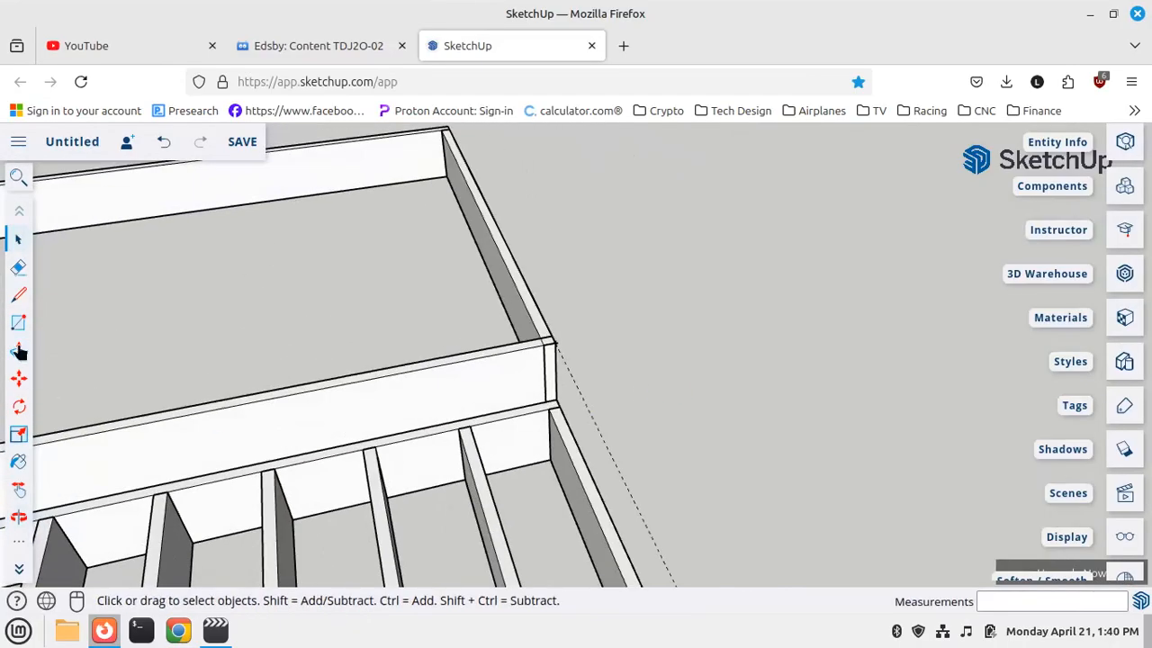
# Make the raised cross board along the cutout's rear side a unique component and open it for editing
pyautogui.click(512, 385)
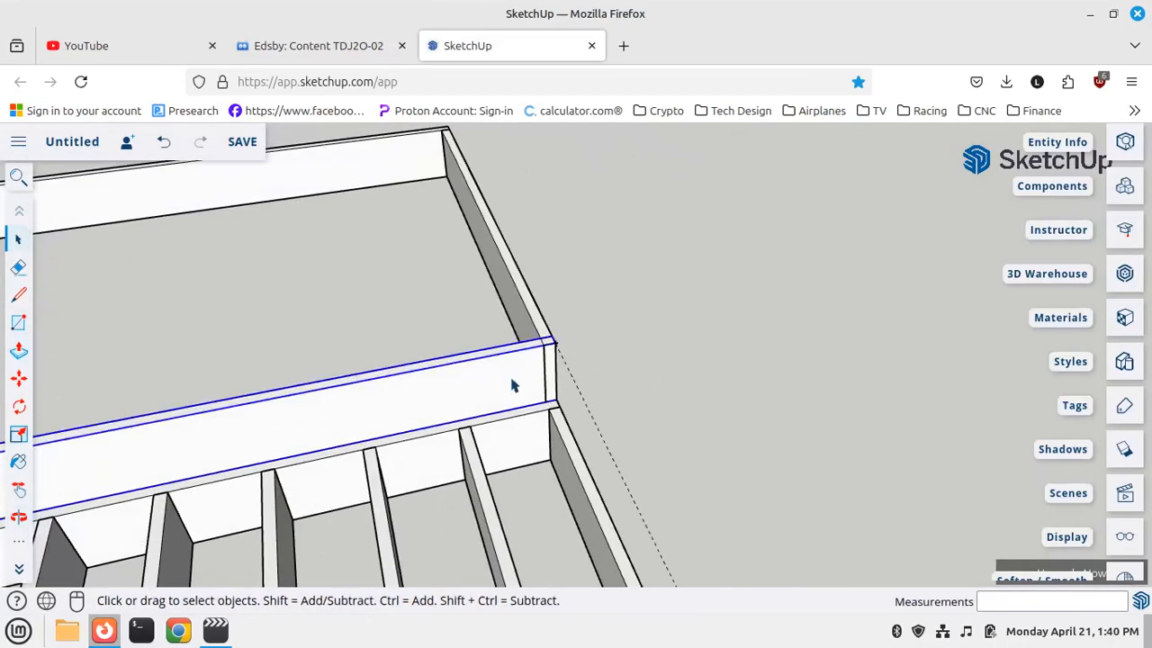
pyautogui.rightClick(513, 385)
pyautogui.click(553, 345)
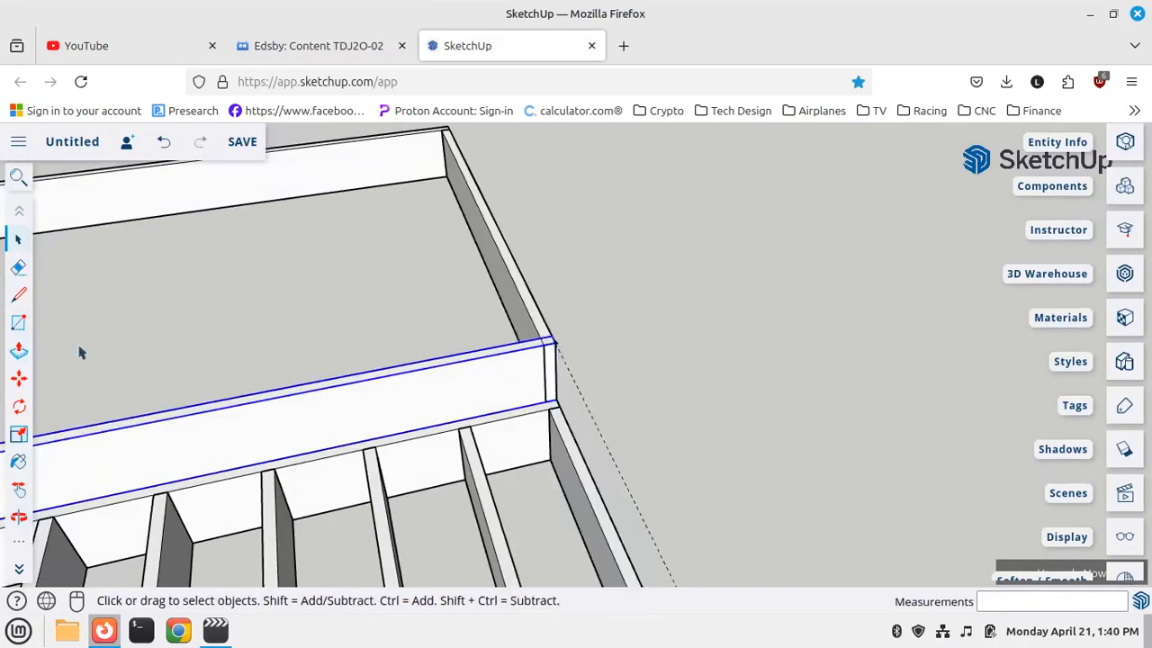
pyautogui.click(20, 297)
pyautogui.scroll(4, 571, 358)
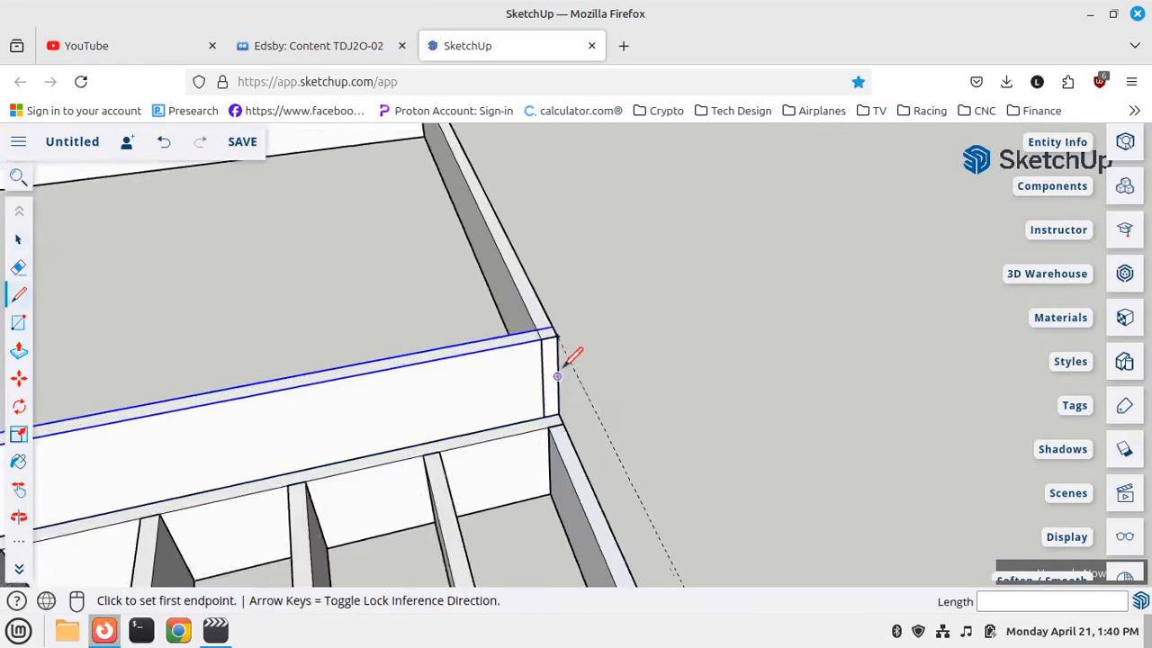
pyautogui.click(19, 241)
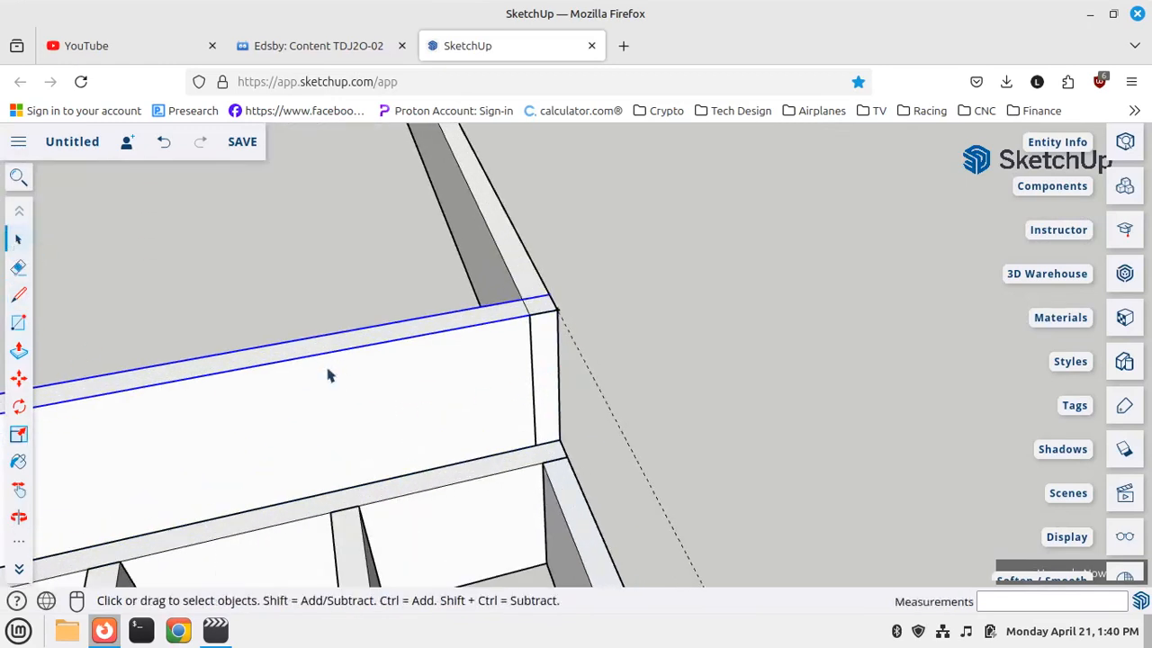
pyautogui.rightClick(352, 375)
pyautogui.click(408, 309)
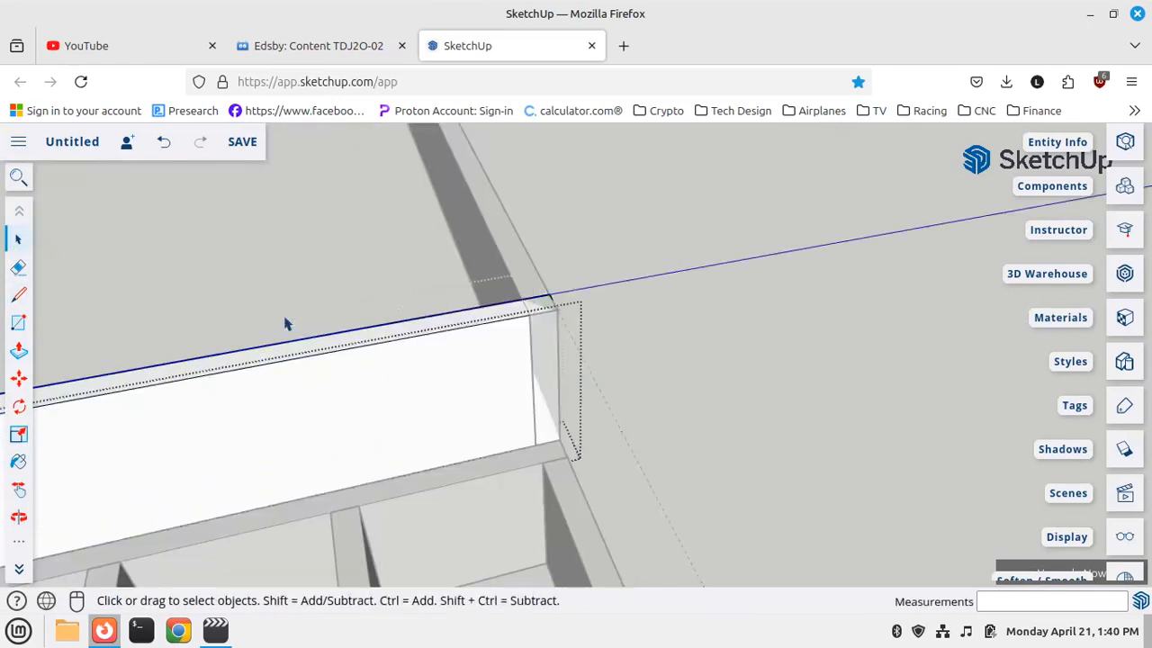
# Draw a 9 1/2" vertical line on the cross board's face where it meets the inner edge of the short end board
pyautogui.click(19, 296)
pyautogui.click(536, 445)
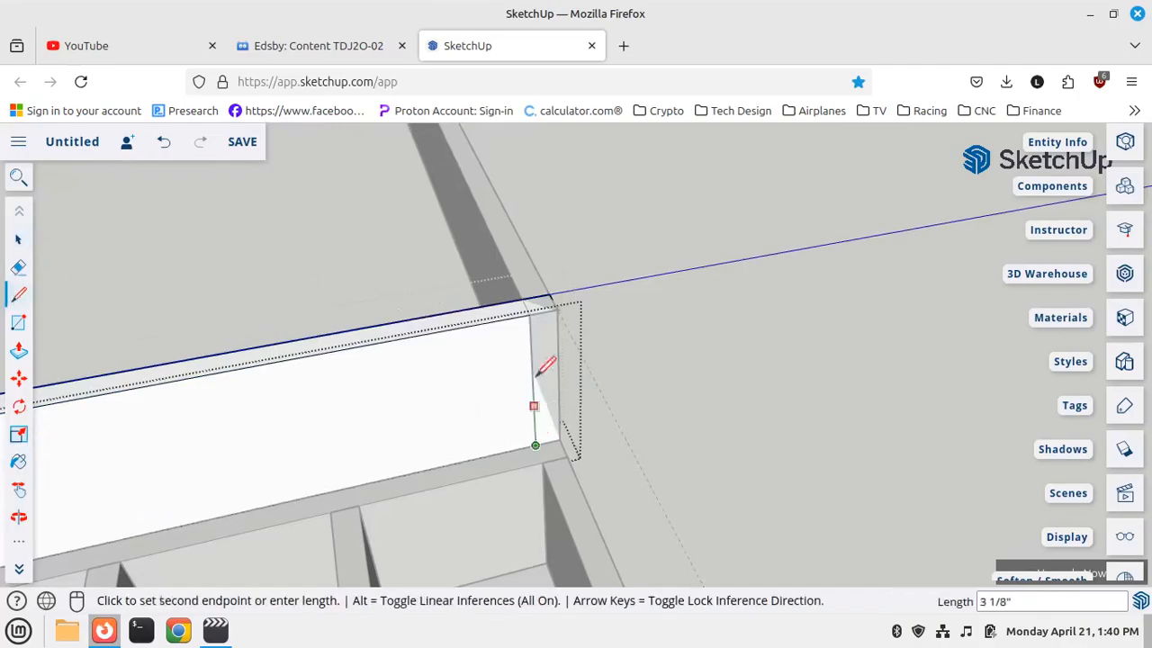
pyautogui.click(536, 311)
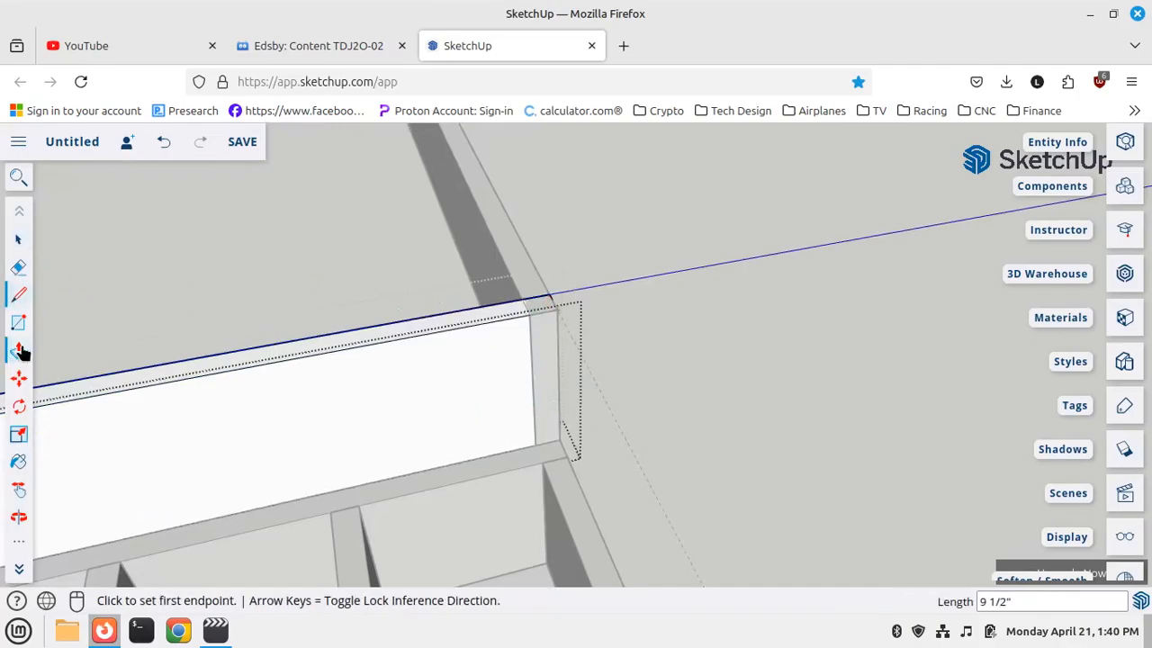
# Push the cross board's outer end section back 1 1/2" to remove the overlap with the short end board, and close the component
pyautogui.click(19, 350)
pyautogui.click(552, 379)
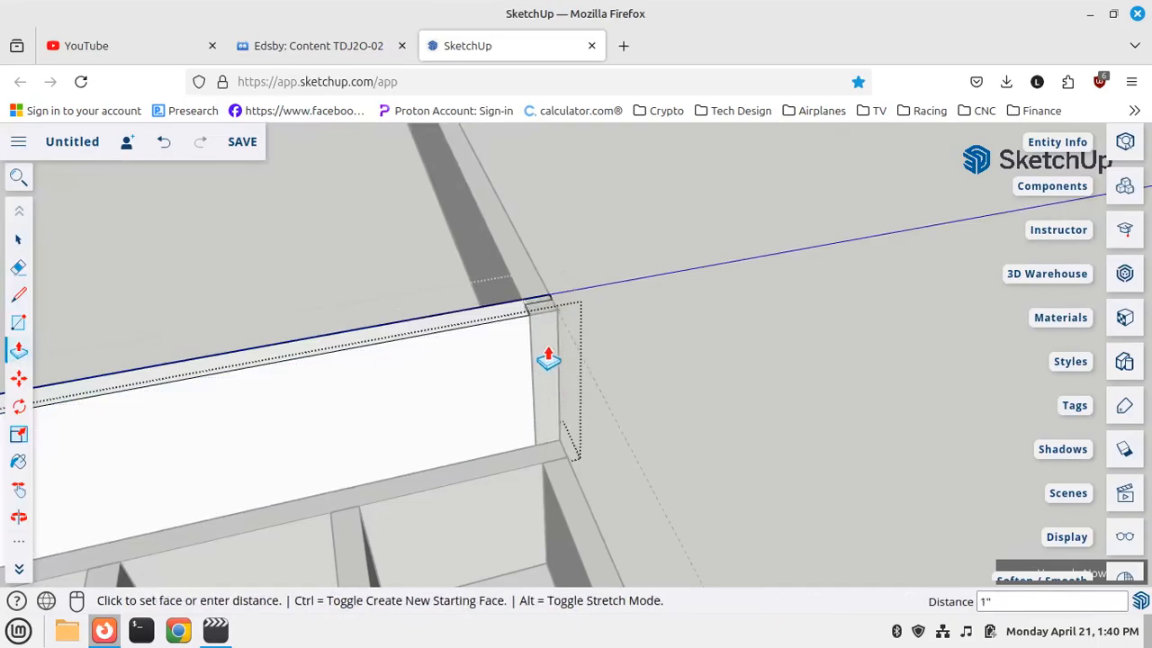
pyautogui.click(543, 335)
pyautogui.click(18, 240)
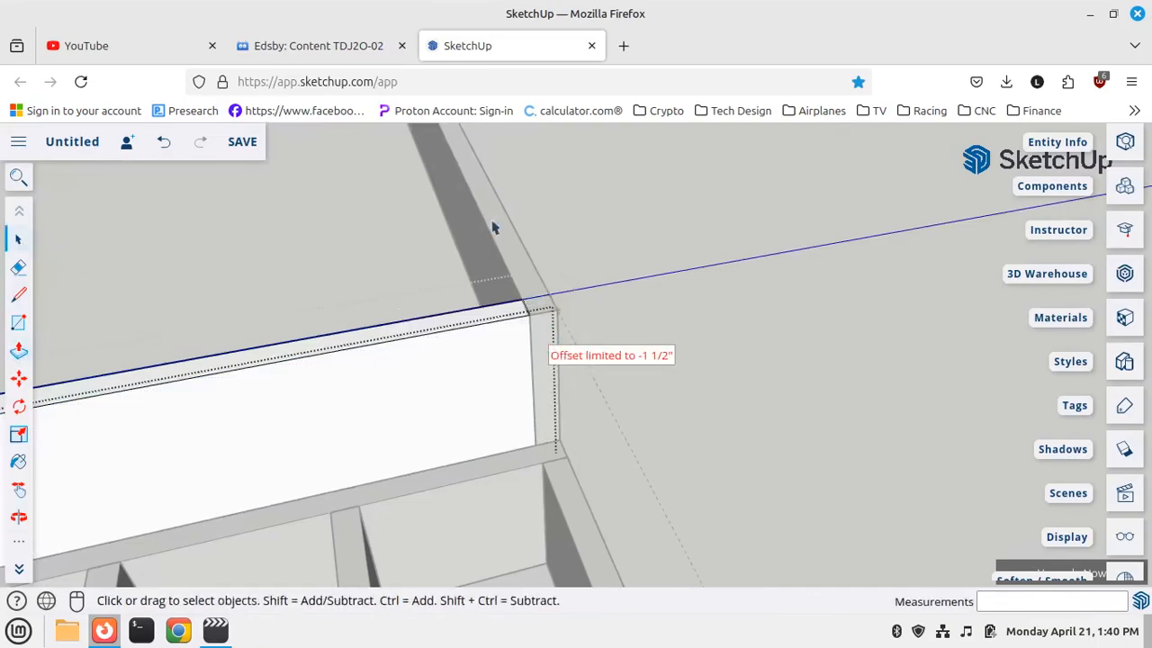
pyautogui.scroll(-6, 789, 255)
pyautogui.scroll(-3, 814, 260)
pyautogui.moveTo(882, 296); pyautogui.dragTo(571, 345, button='middle')
pyautogui.scroll(-3, 887, 463)
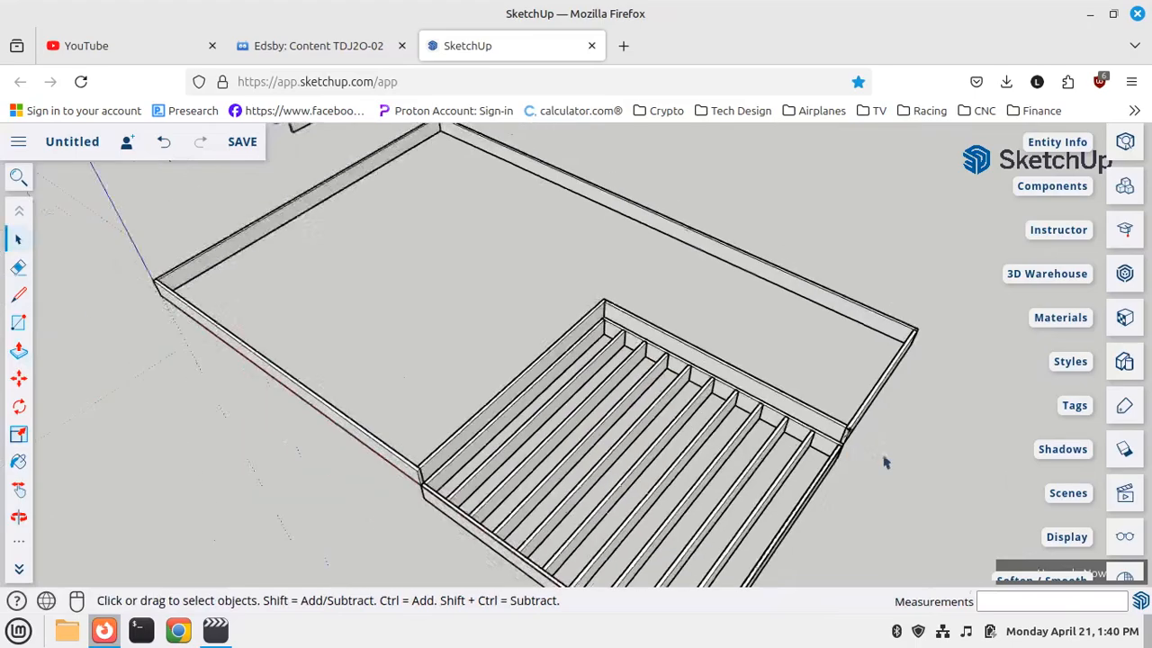
# Measure along the upper level's front board from the outer corner at the origin to the board along the cutout's side
pyautogui.scroll(2, 707, 465)
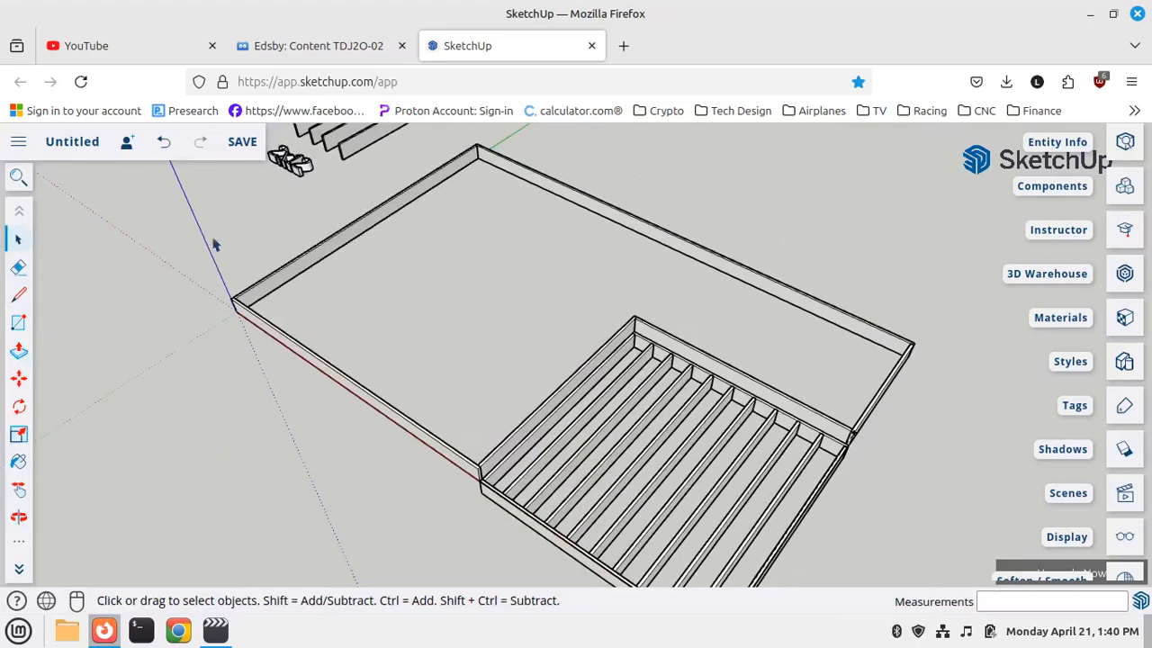
pyautogui.scroll(-2, 9, 493)
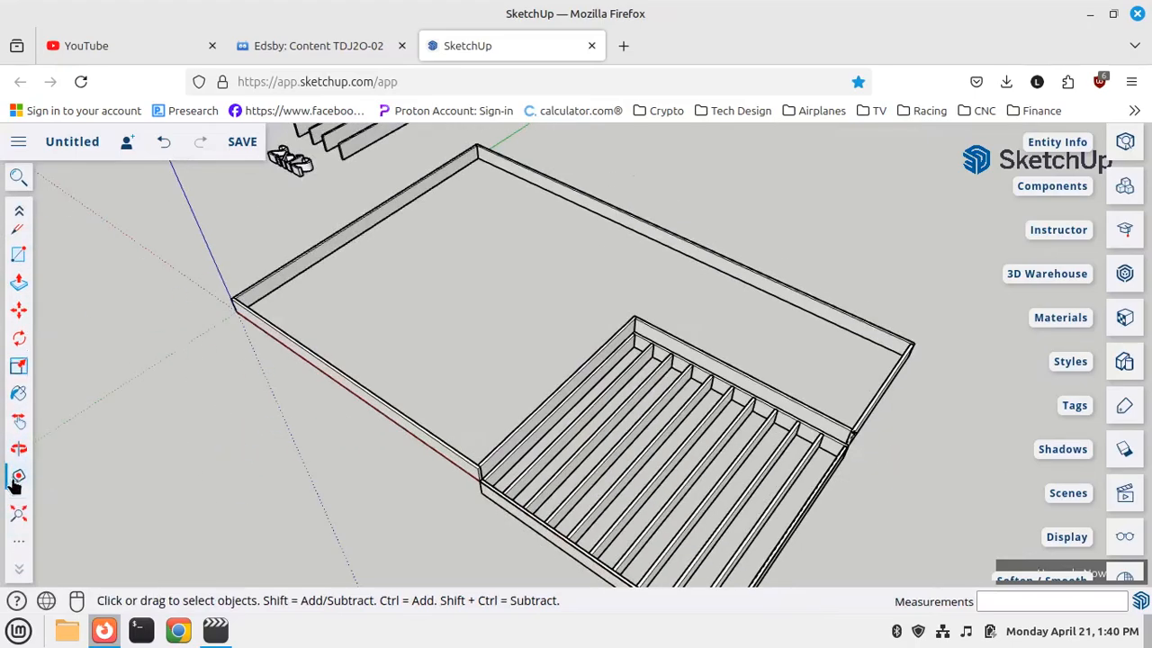
pyautogui.click(18, 475)
pyautogui.scroll(3, 236, 276)
pyautogui.scroll(1, 236, 277)
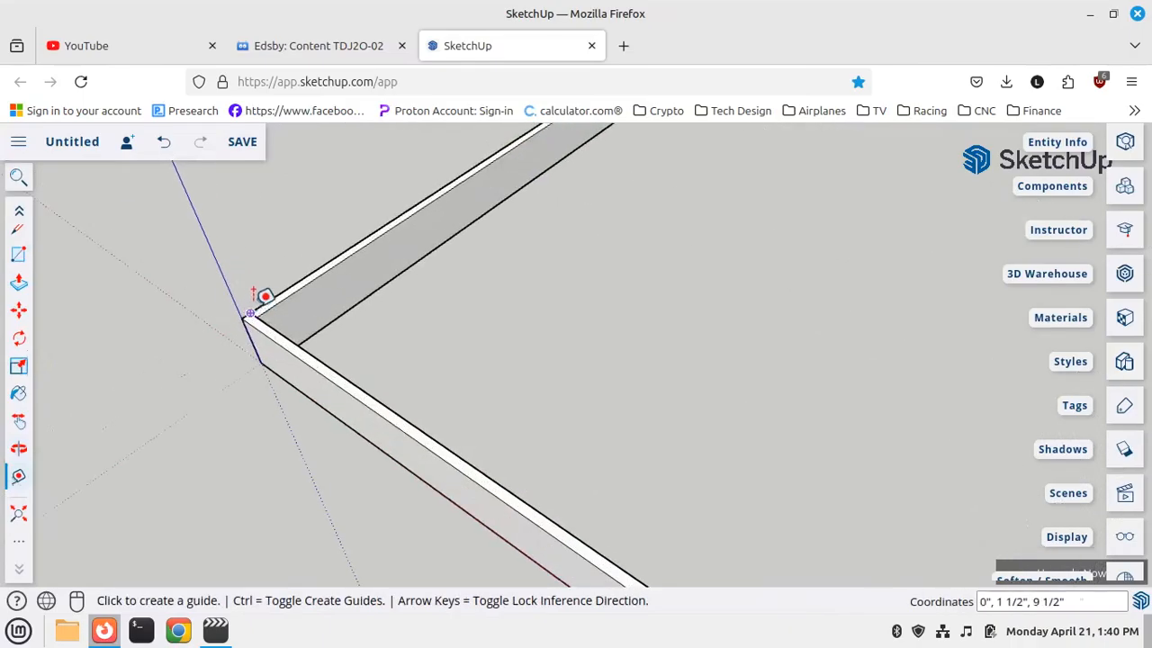
pyautogui.click(257, 300)
pyautogui.scroll(-1, 240, 295)
pyautogui.scroll(-3, 512, 275)
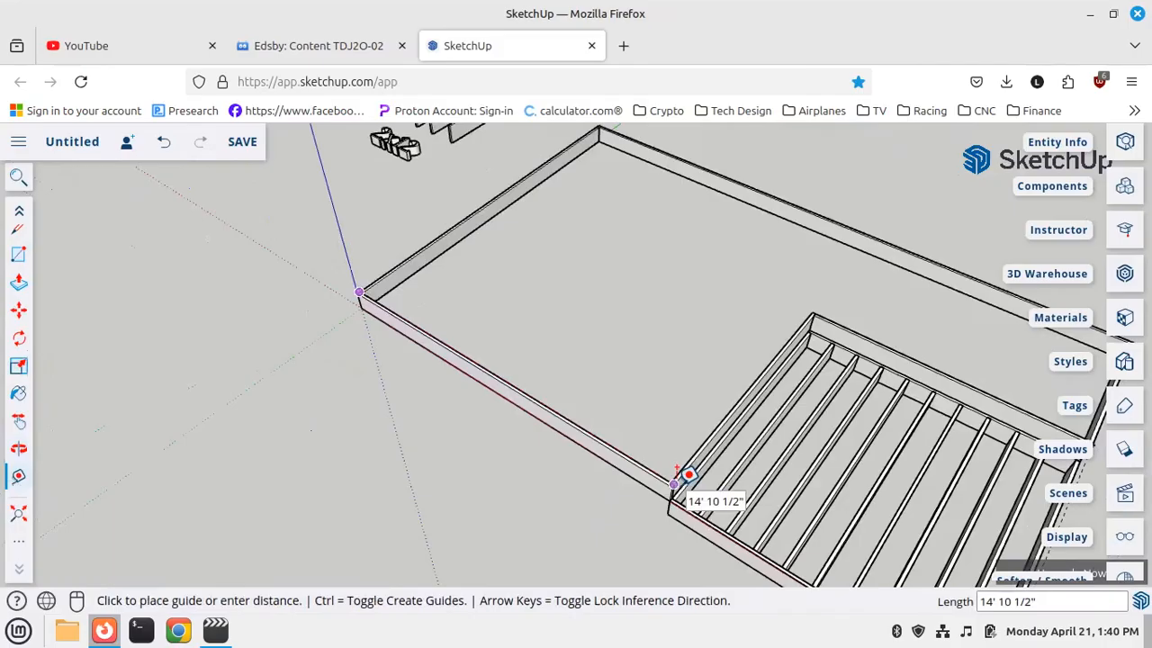
pyautogui.click(688, 474)
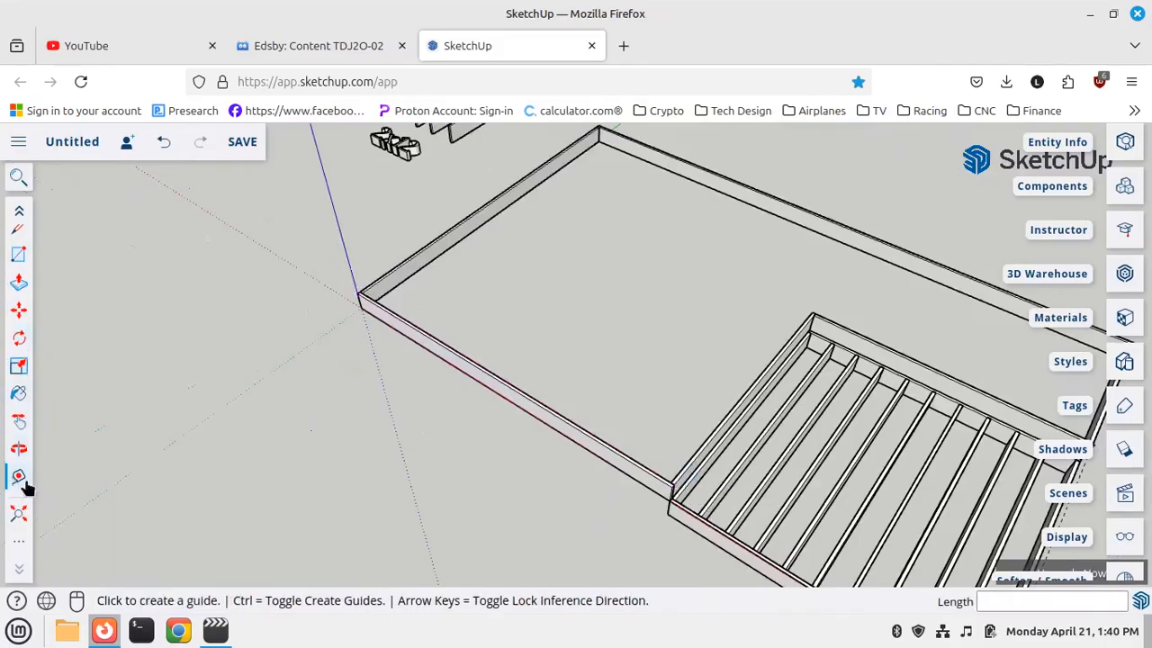
# Copy the upper level's end board at the origin 12" along the front board as the first joist
pyautogui.click(19, 310)
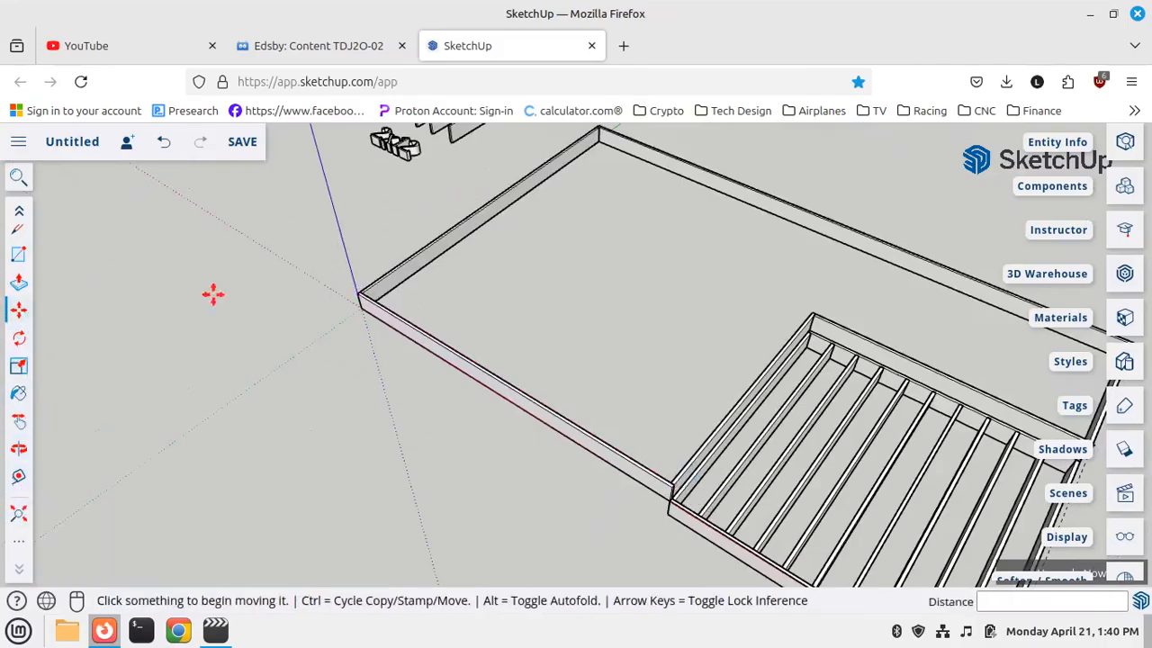
pyautogui.scroll(2, 15, 262)
pyautogui.click(18, 239)
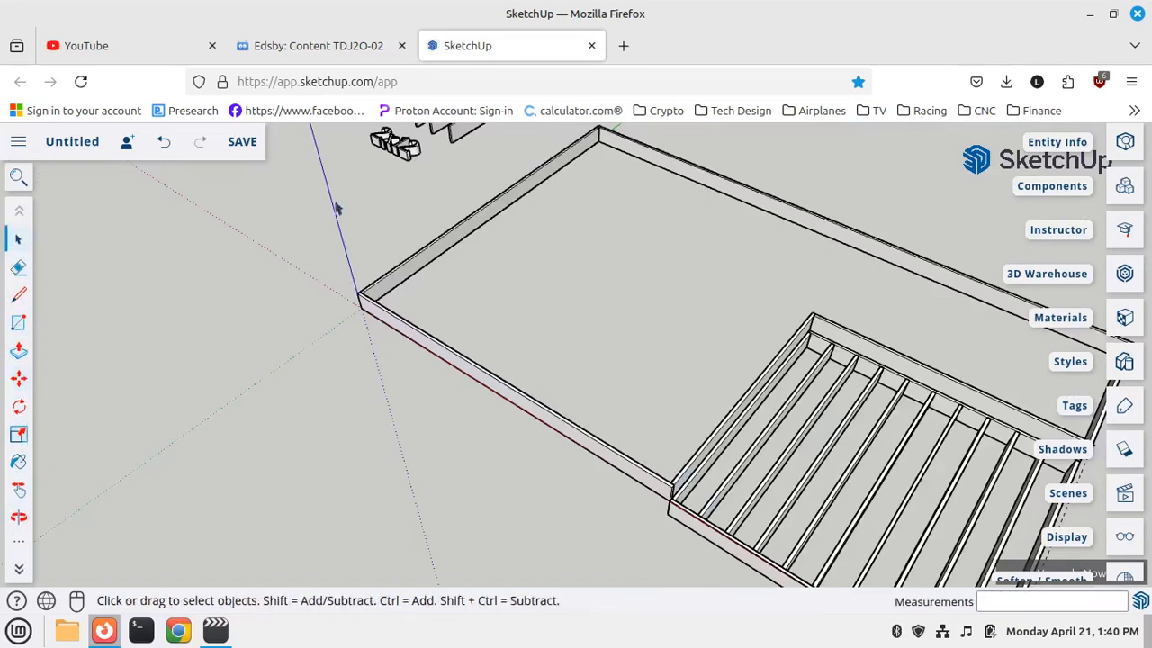
pyautogui.click(457, 239)
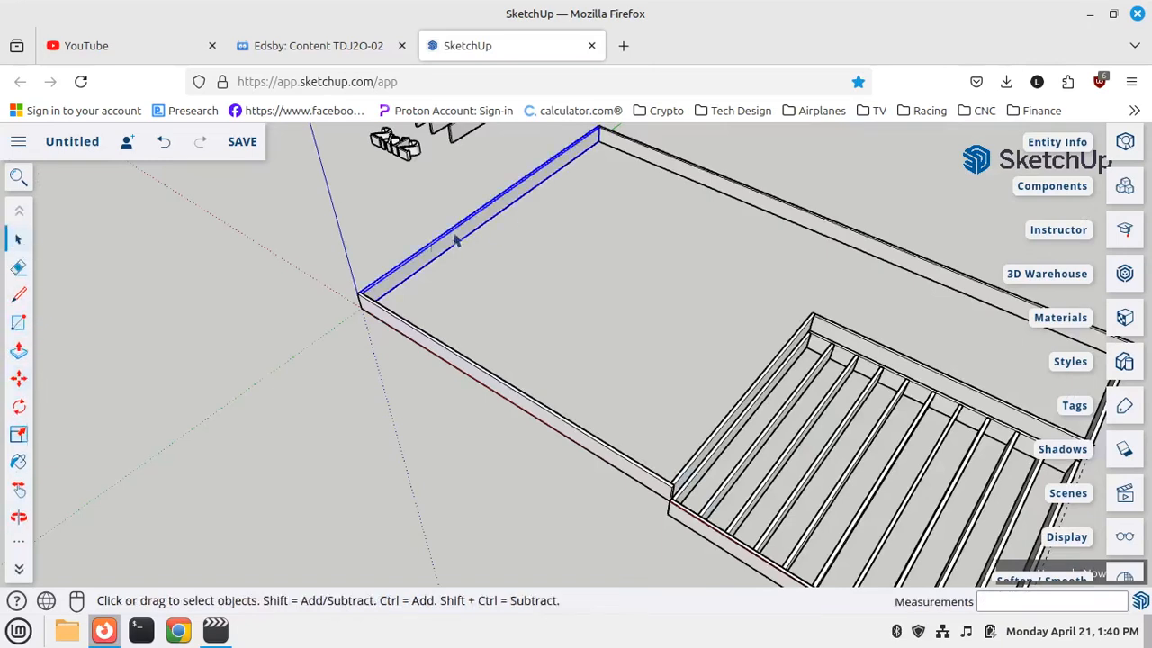
pyautogui.click(19, 378)
pyautogui.scroll(5, 342, 336)
pyautogui.scroll(2, 314, 324)
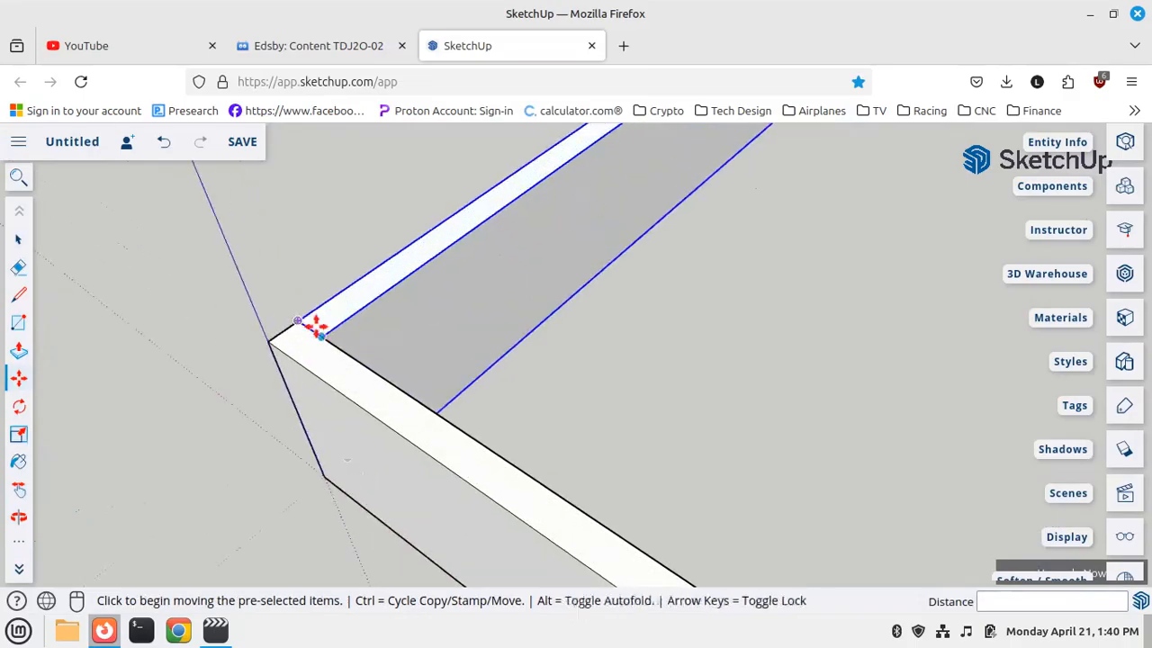
pyautogui.scroll(2, 291, 324)
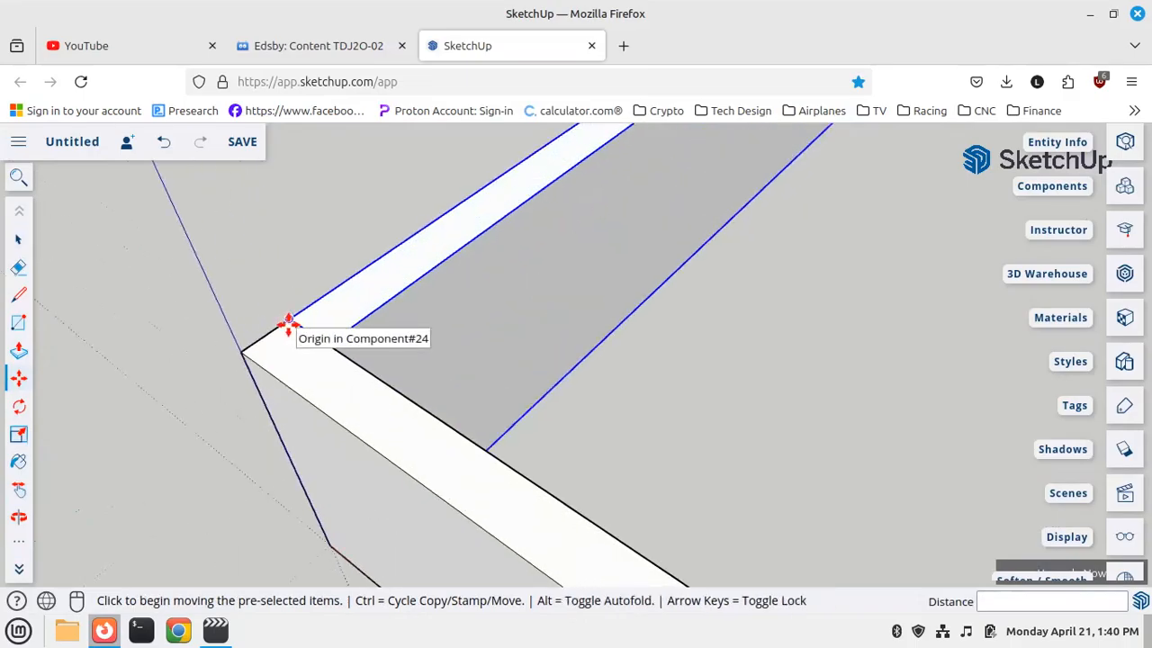
pyautogui.click(290, 317)
pyautogui.press('ctrl')
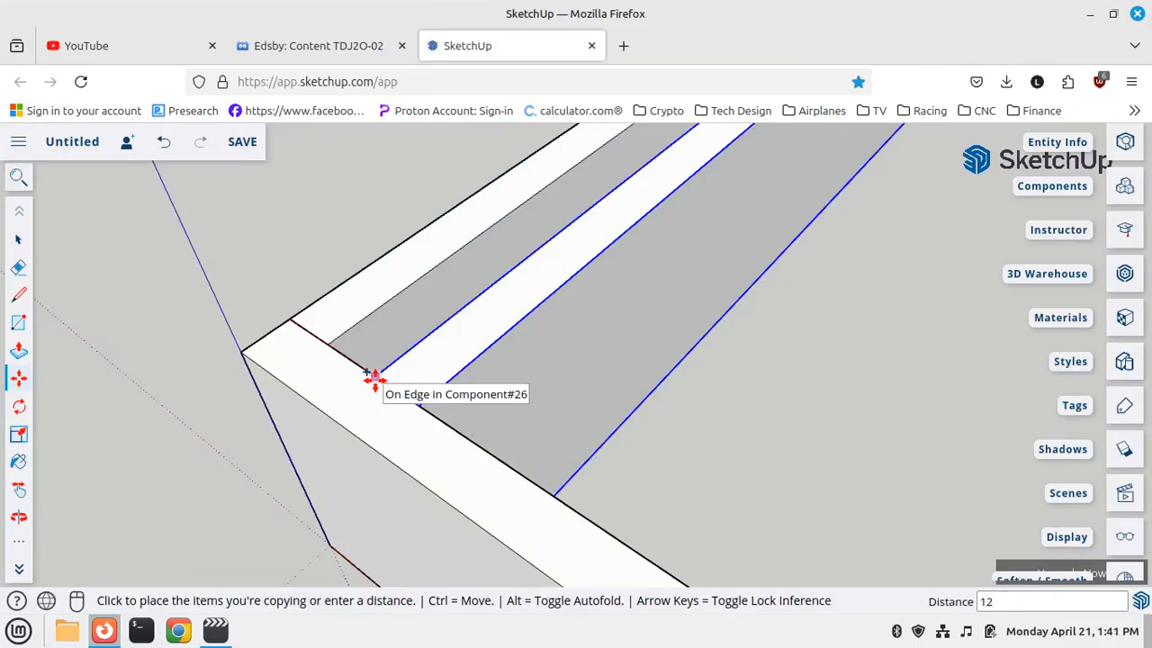
pyautogui.press('Return')
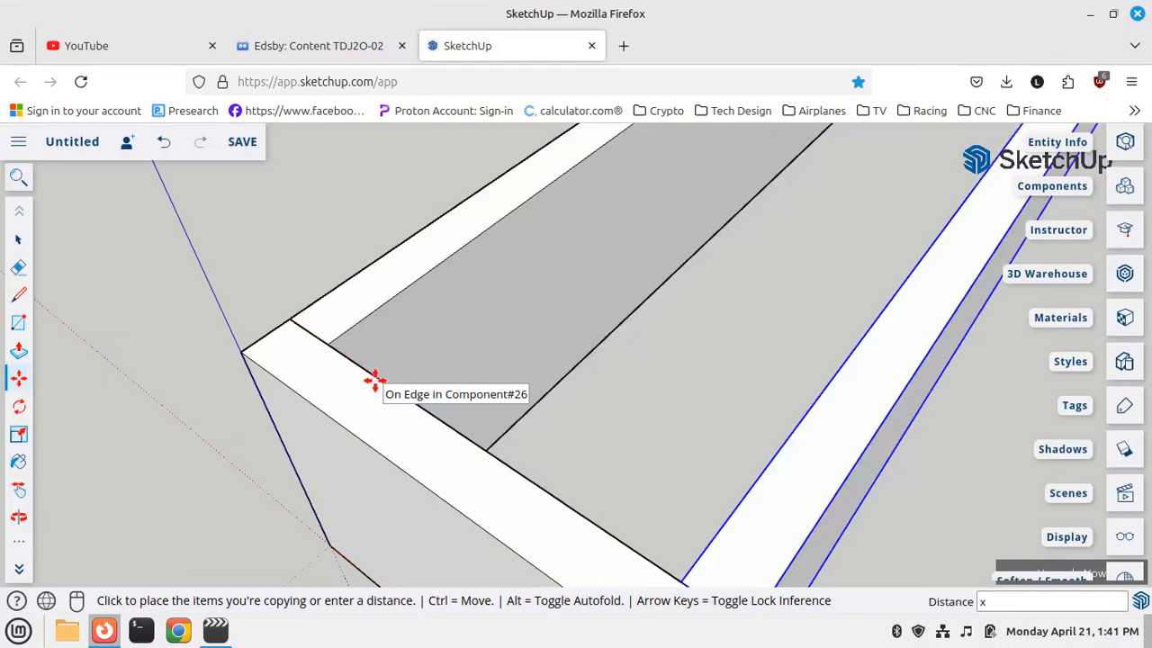
# Multiply the joist copy x16 to array joists across the upper level at the same spacing
pyautogui.write('x16')
pyautogui.press('Return')
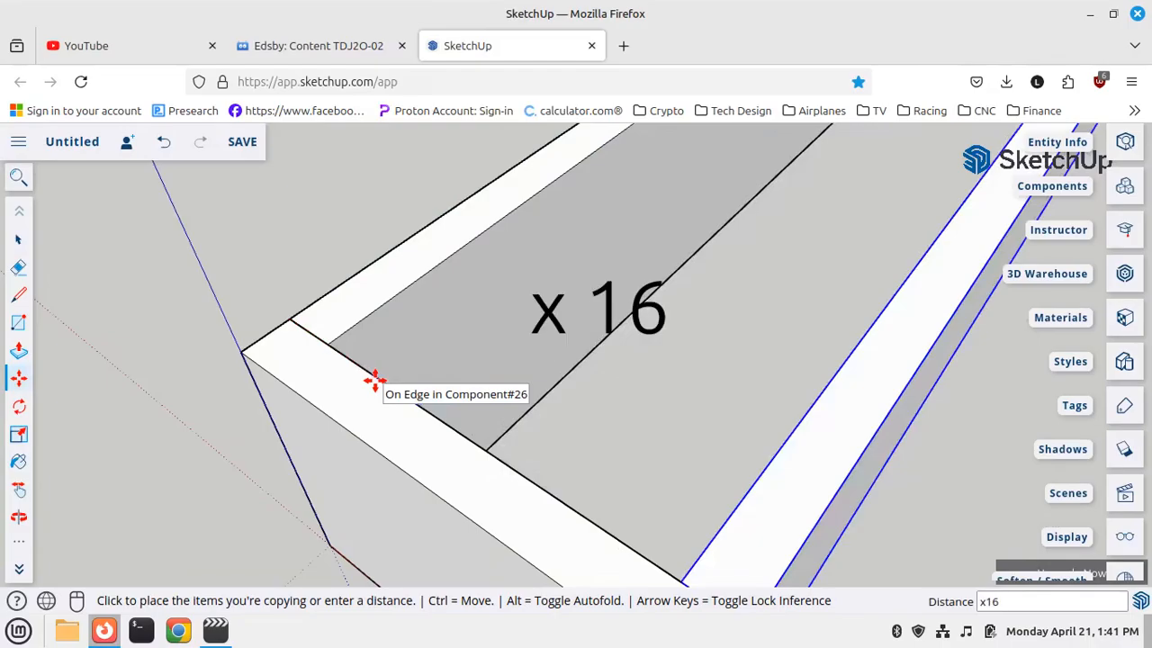
pyautogui.scroll(-10, 180, 316)
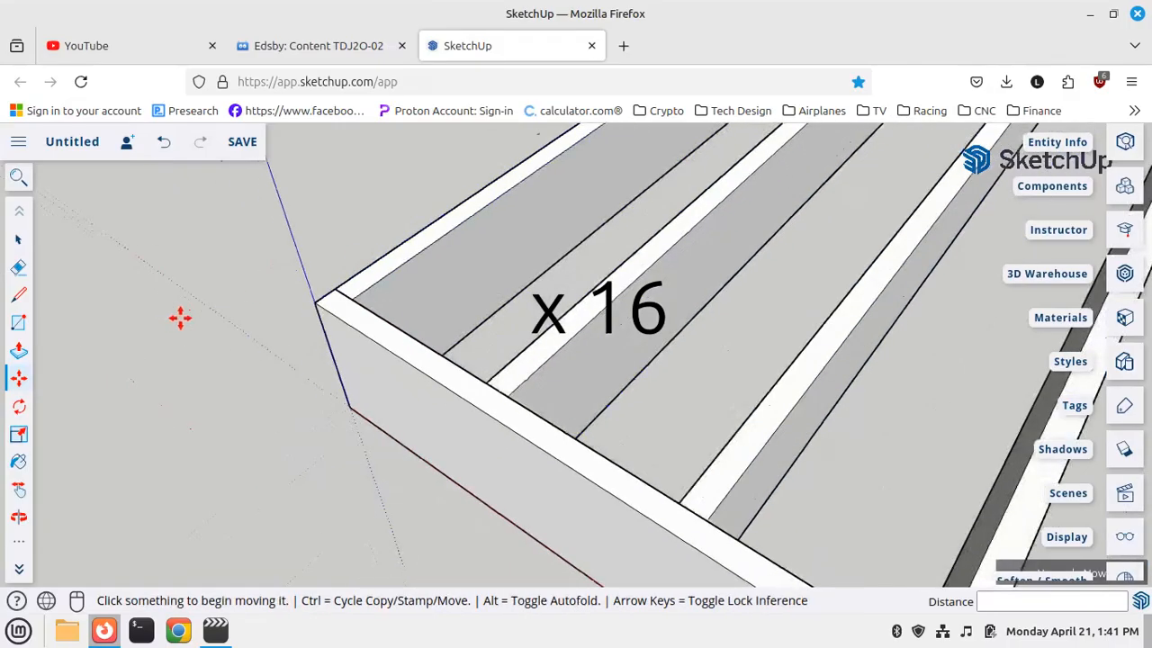
pyautogui.scroll(-2, 176, 303)
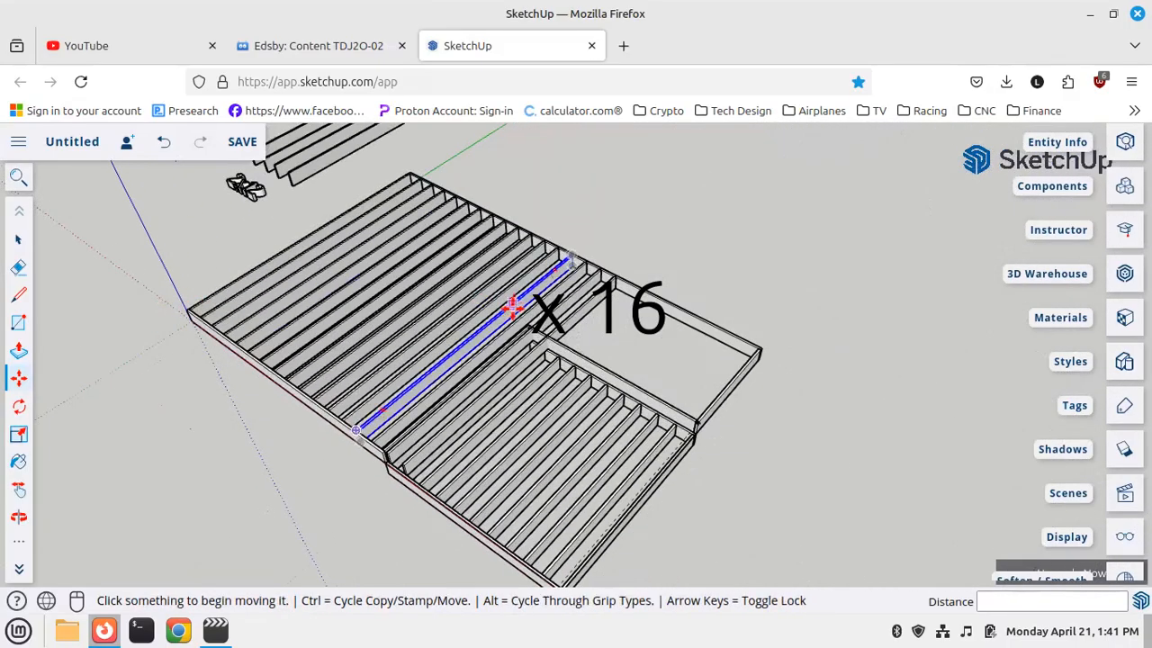
# Erase the two surplus full-length joists that cross the cutout's rear board and the lower square
pyautogui.scroll(4, 563, 312)
pyautogui.scroll(2, 563, 311)
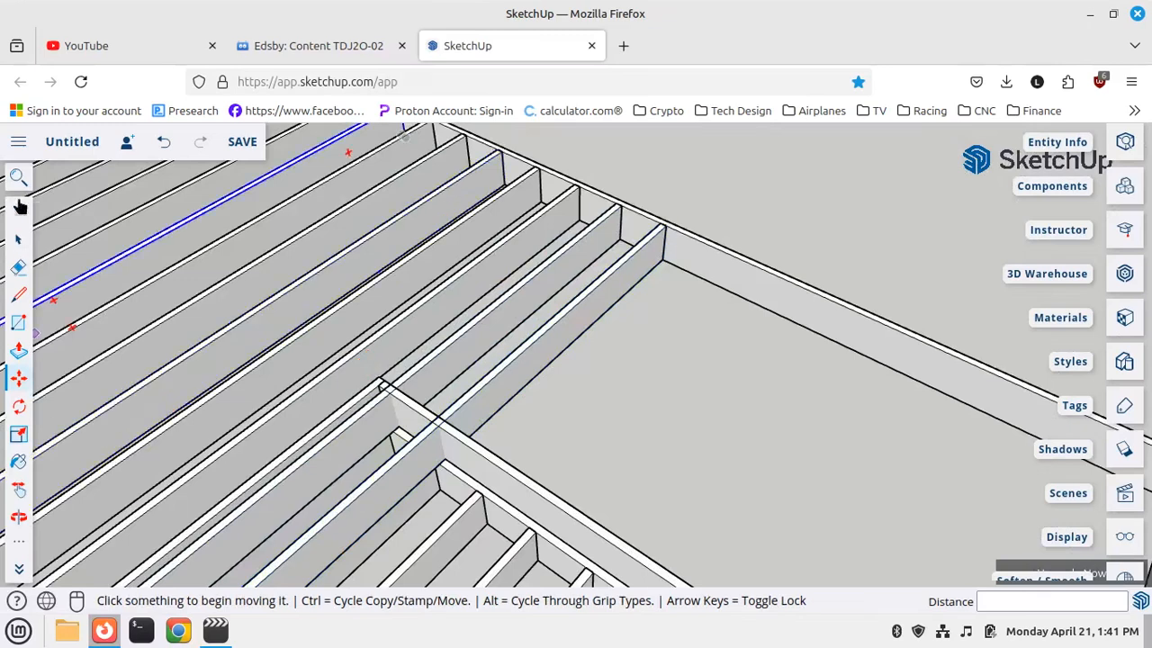
pyautogui.click(18, 266)
pyautogui.moveTo(601, 271); pyautogui.dragTo(531, 265)
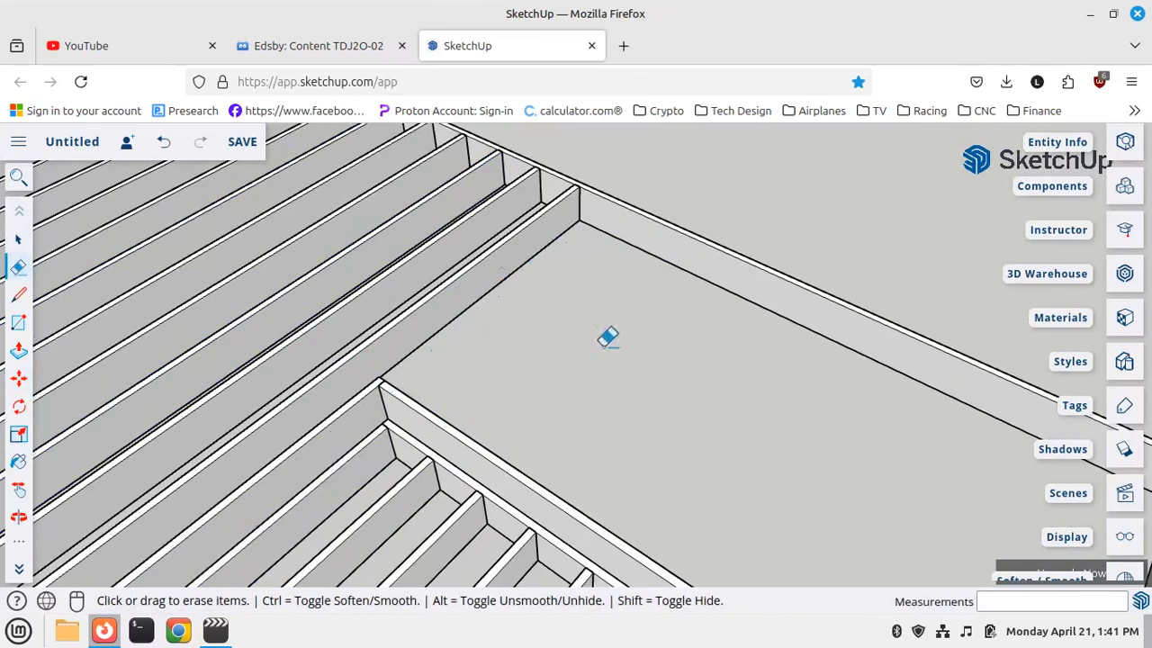
pyautogui.scroll(-5, 733, 280)
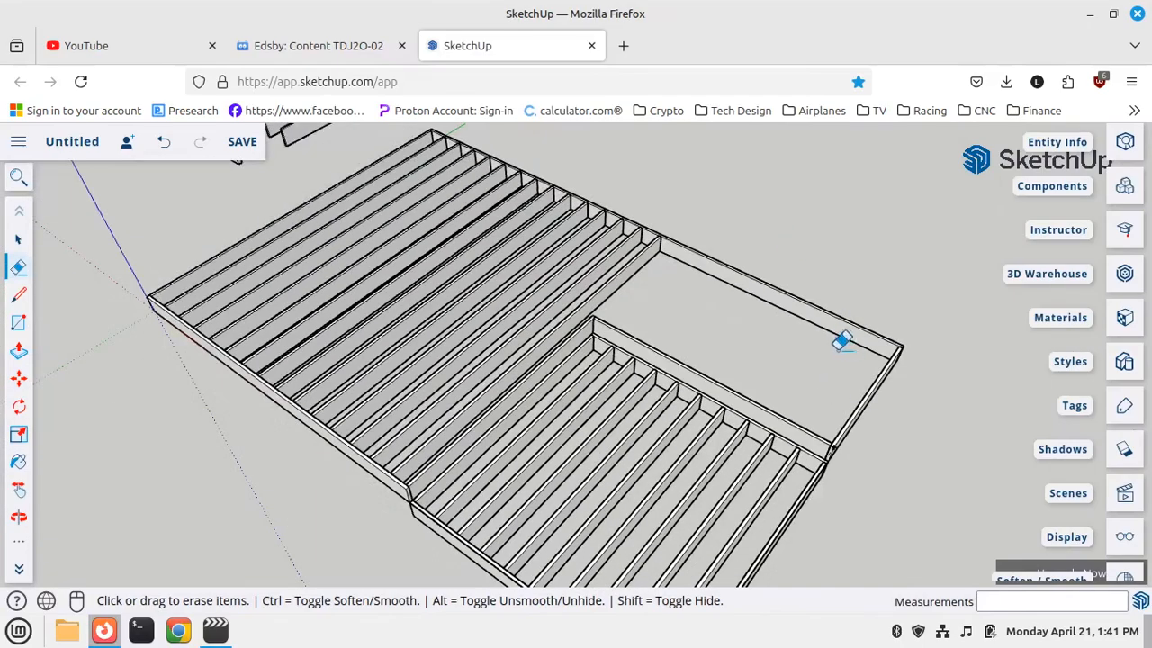
# Select the short end board that closes the outer end of the open cutout section on the upper level
pyautogui.click(18, 379)
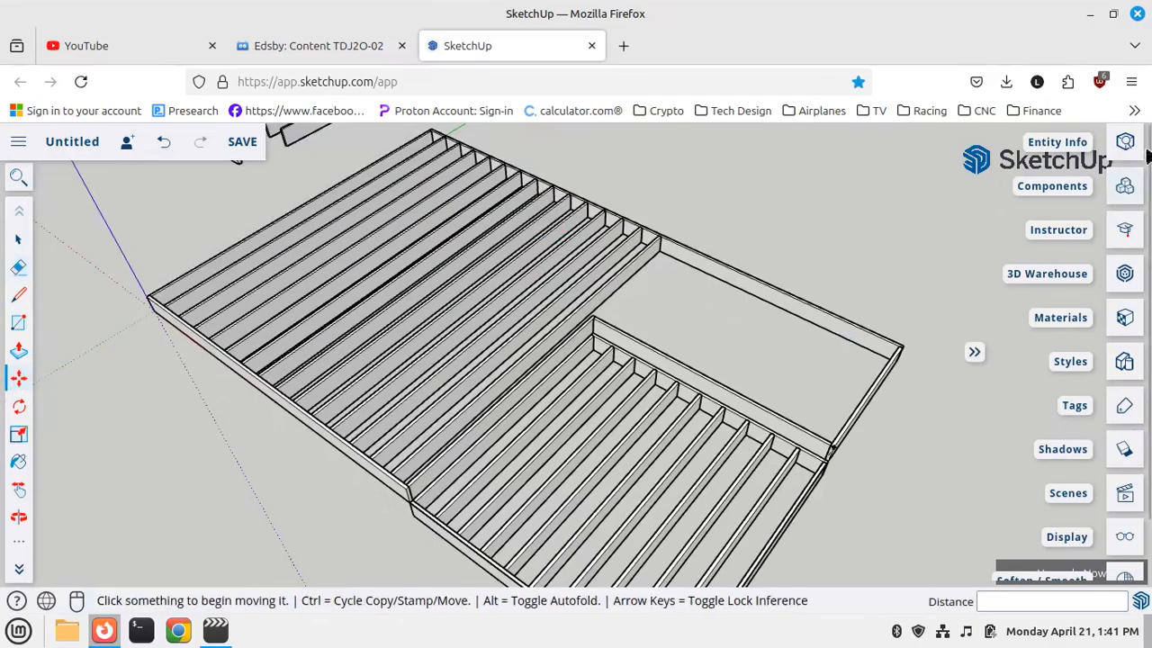
pyautogui.scroll(2, 924, 414)
pyautogui.scroll(2, 781, 466)
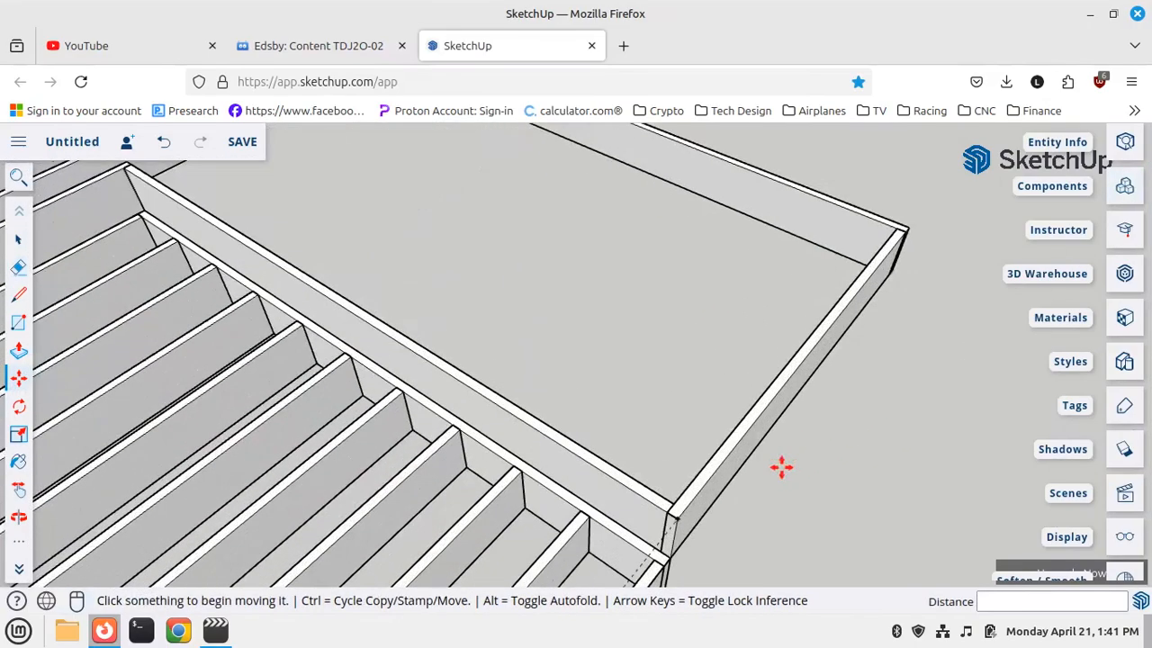
pyautogui.scroll(1, 673, 510)
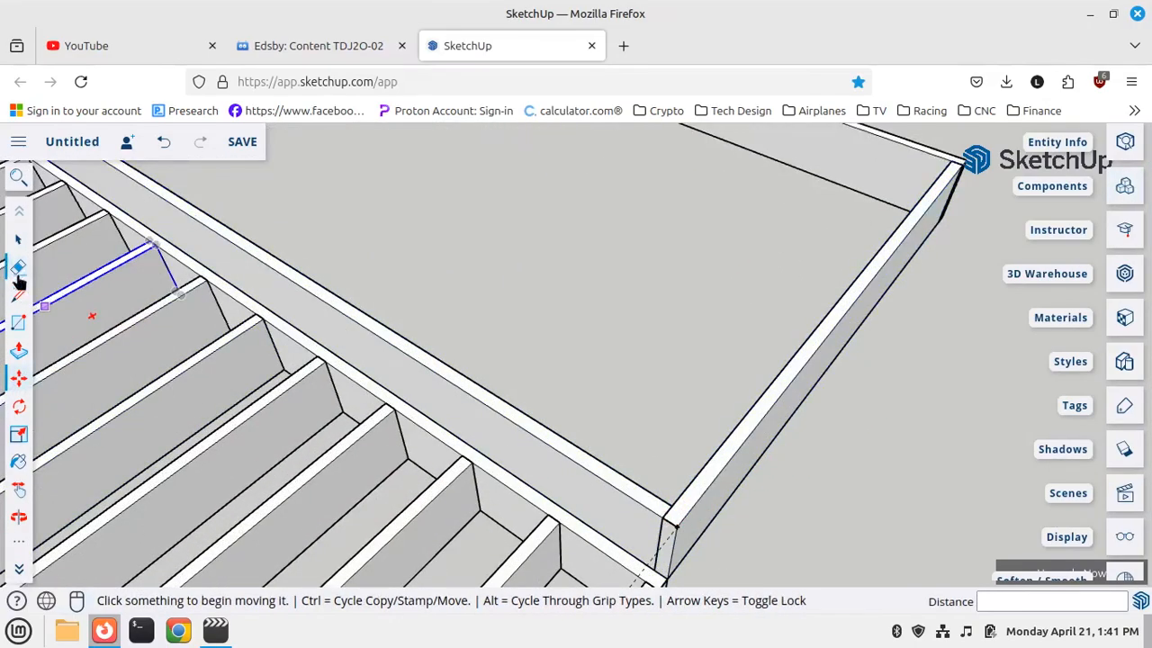
pyautogui.click(18, 238)
pyautogui.click(767, 423)
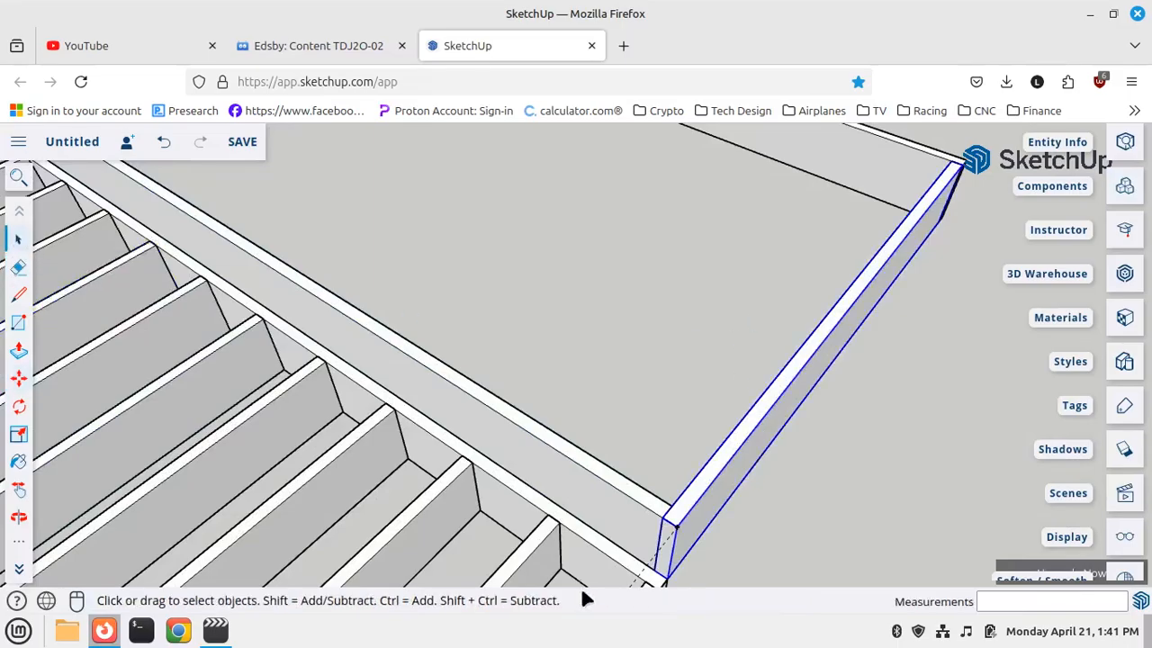
# Place a guide point 12" along the rear board, measured from the corner of the last full-length joist
pyautogui.moveTo(850, 486); pyautogui.dragTo(976, 354, button='middle')
pyautogui.scroll(3, 436, 189)
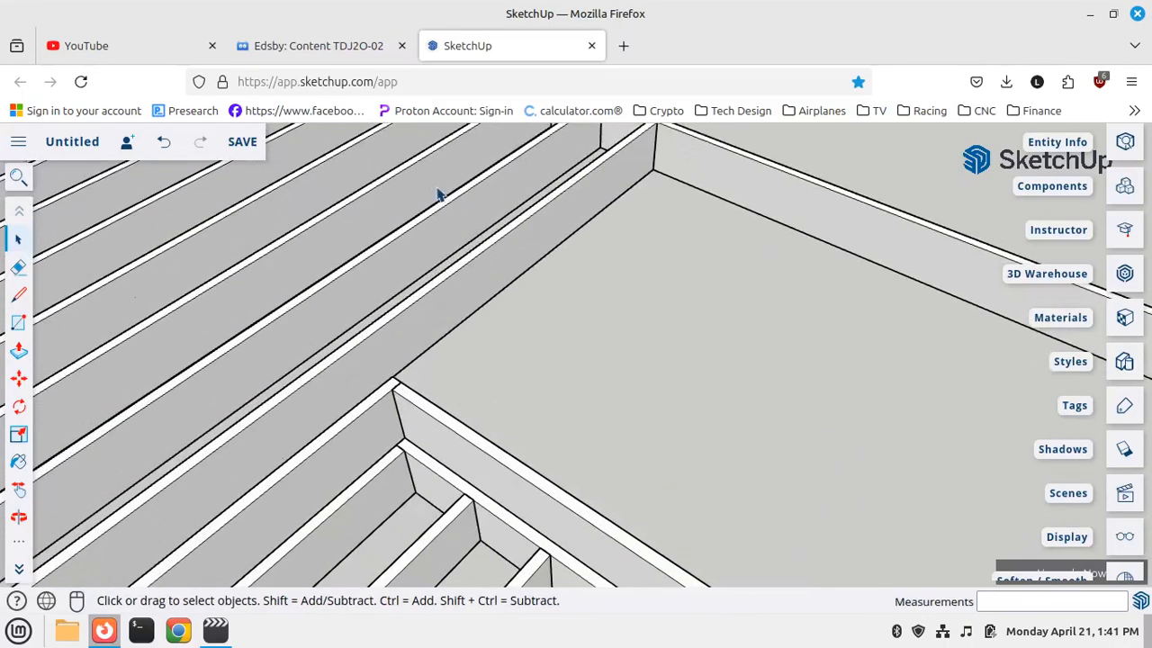
pyautogui.scroll(-1, 380, 389)
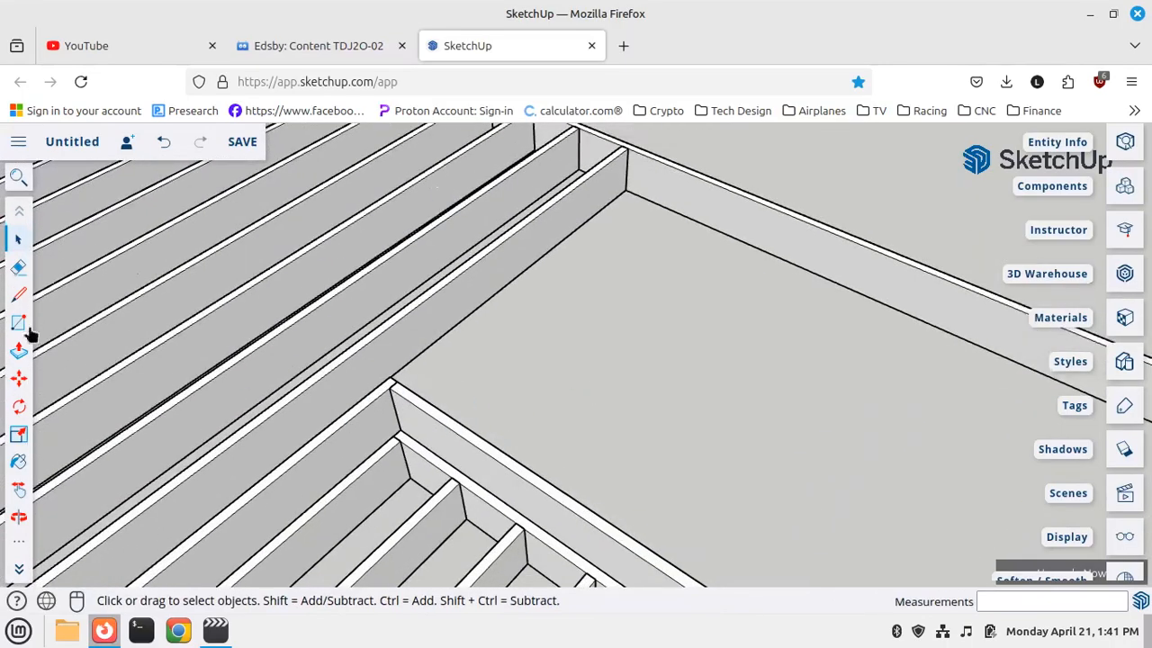
pyautogui.scroll(-2, 19, 504)
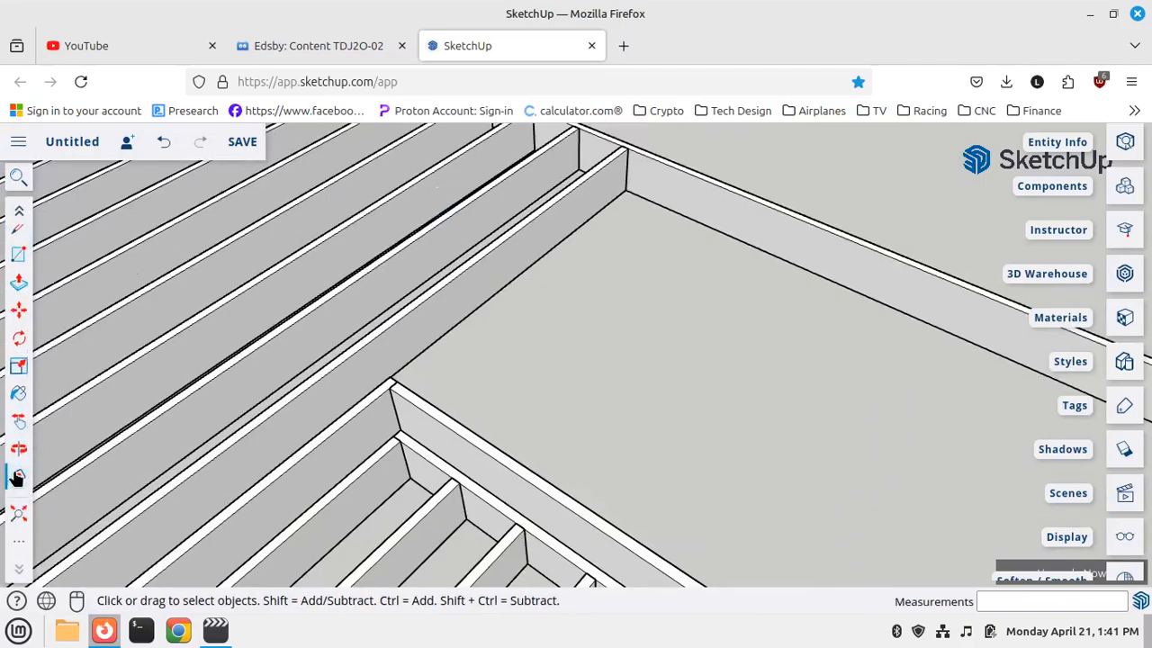
pyautogui.click(18, 476)
pyautogui.scroll(3, 653, 139)
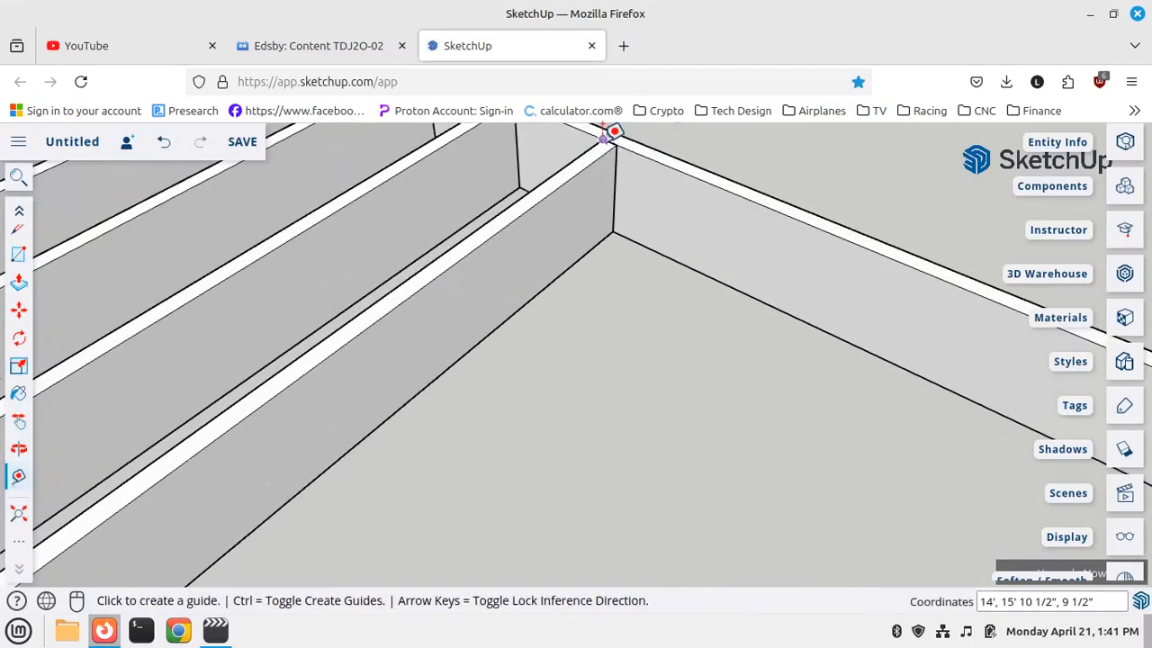
pyautogui.click(603, 140)
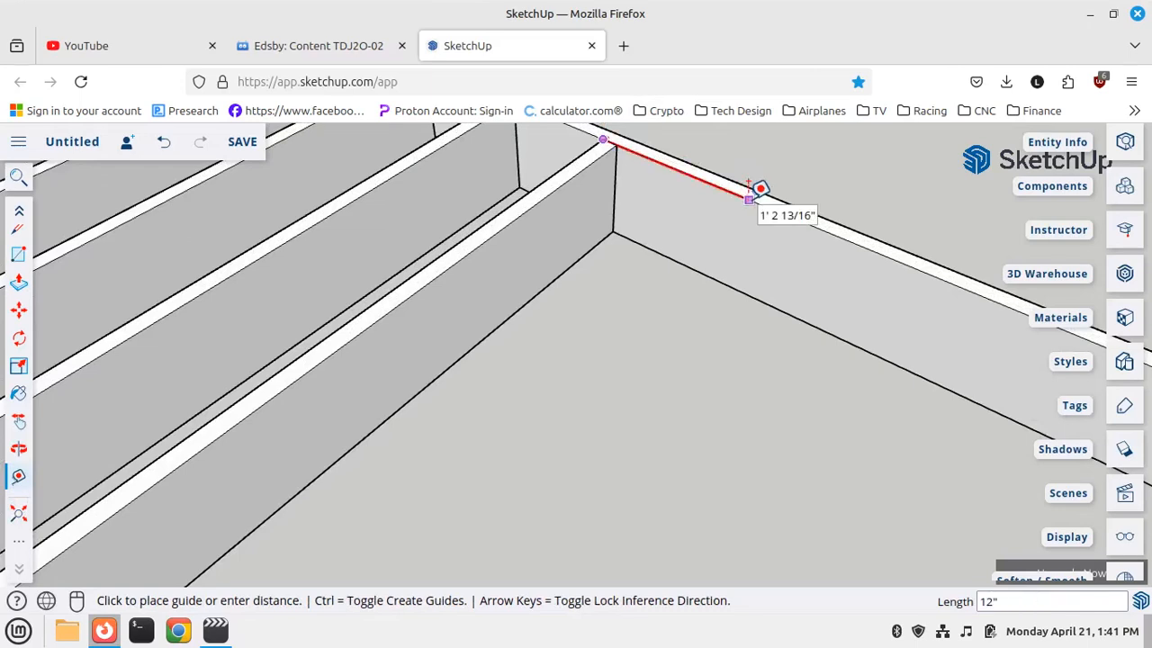
pyautogui.press('Return')
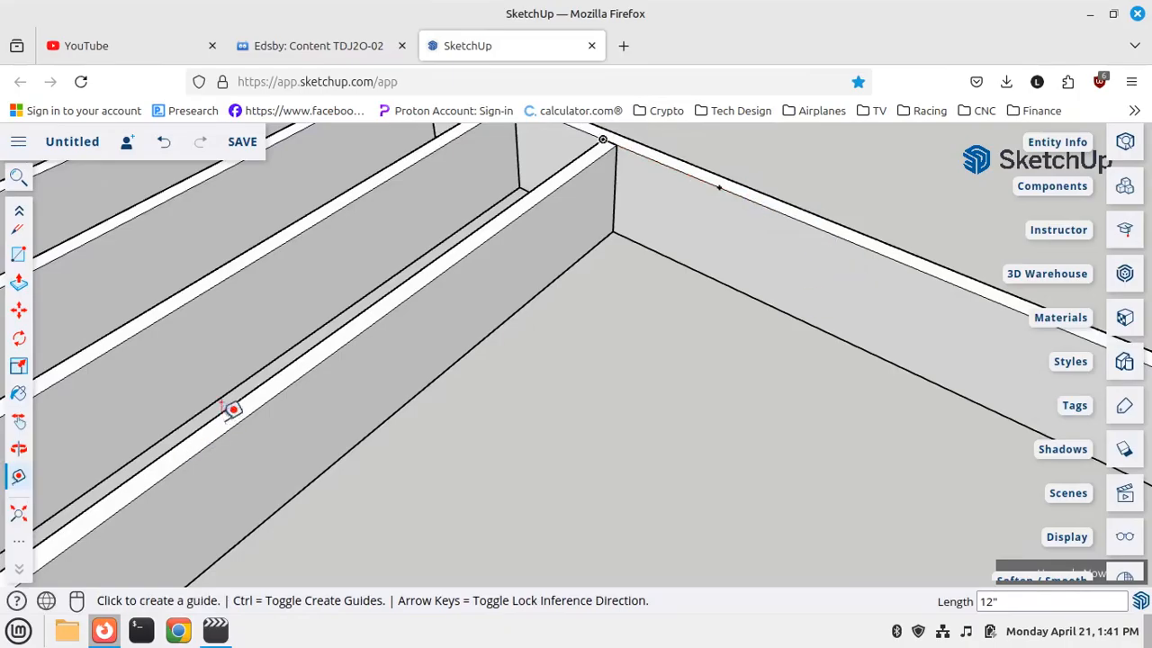
# Copy the selected end board by its inner top corner onto the guide point as the section's first short joist
pyautogui.scroll(-5, 296, 316)
pyautogui.scroll(-1, 445, 198)
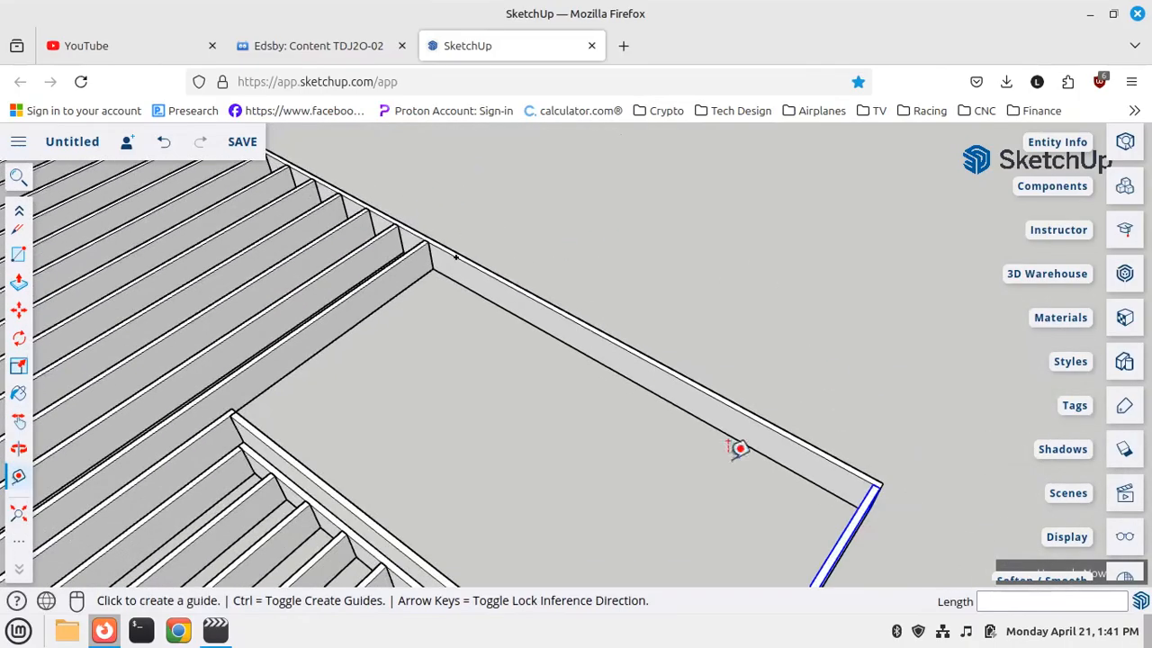
pyautogui.click(20, 311)
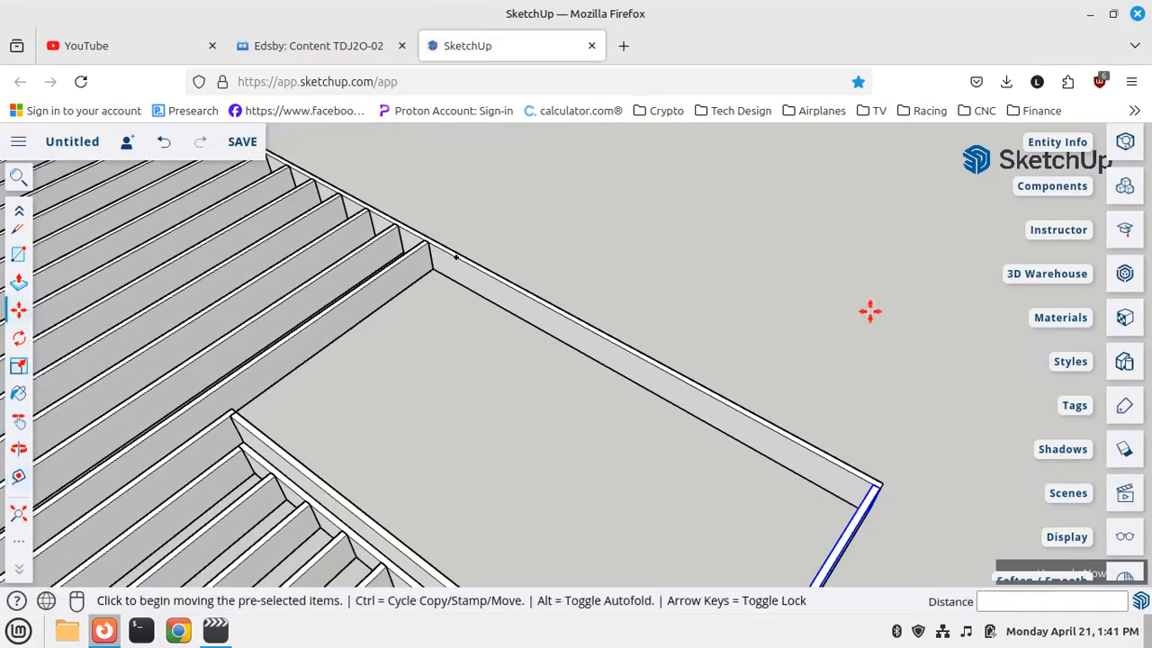
pyautogui.scroll(3, 907, 517)
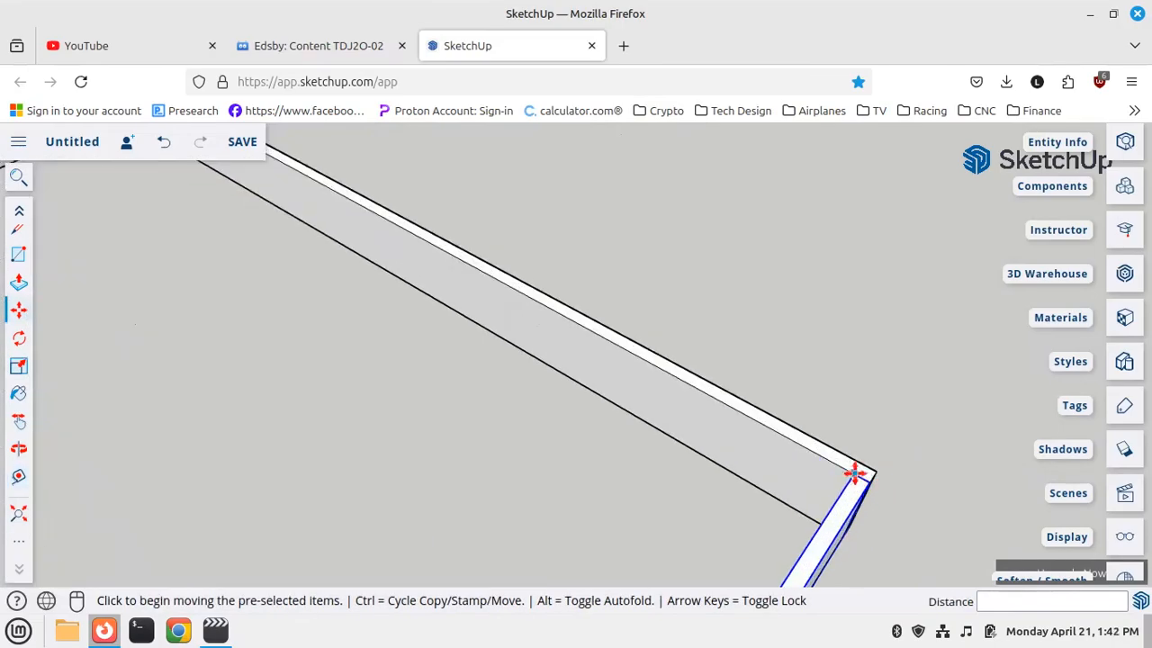
pyautogui.click(855, 477)
pyautogui.press('ctrl')
pyautogui.scroll(-4, 908, 442)
pyautogui.scroll(4, 504, 262)
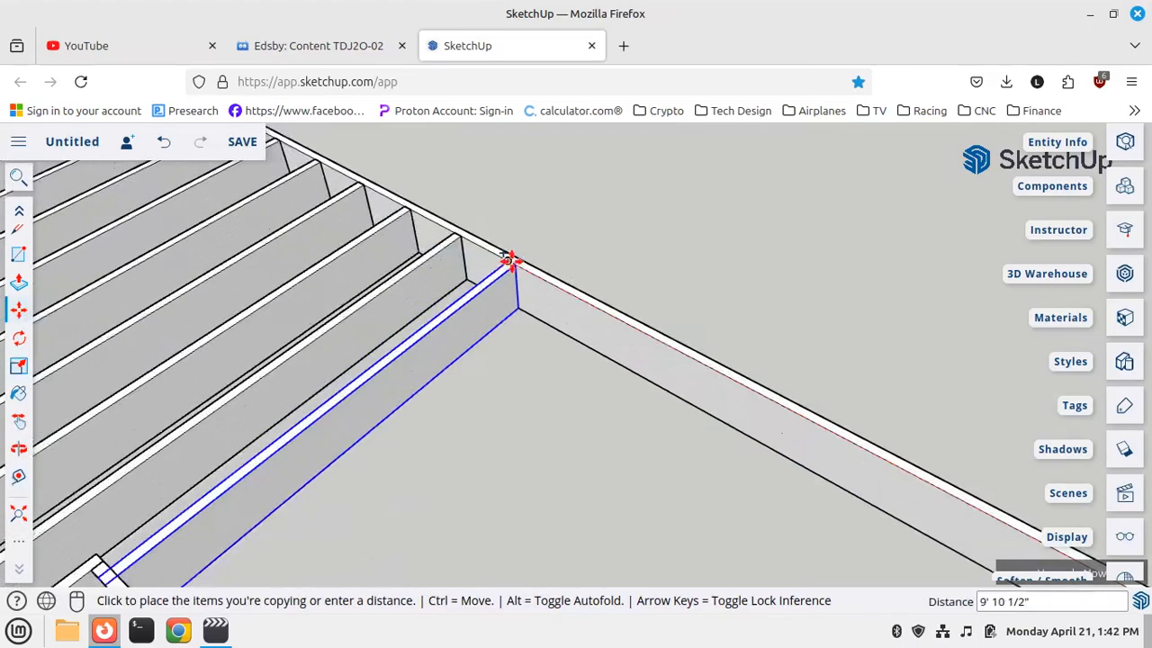
pyautogui.click(803, 310)
# Make the copied short joist unique and open it for editing
pyautogui.moveTo(824, 345); pyautogui.dragTo(633, 304, button='middle')
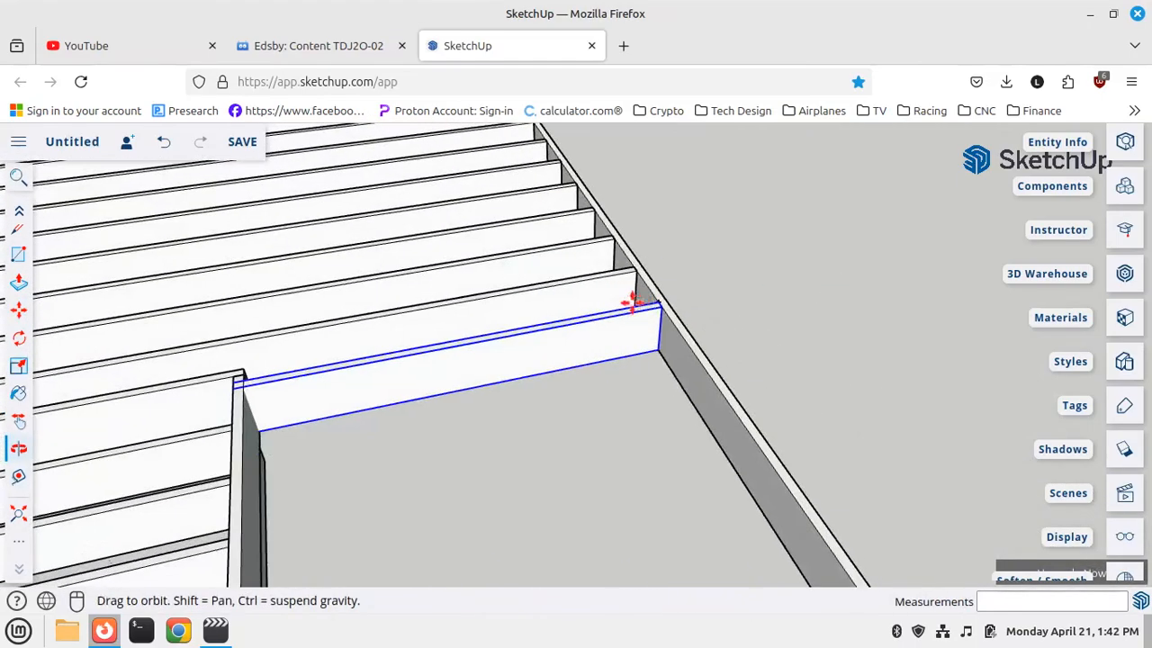
pyautogui.scroll(3, 11, 252)
pyautogui.click(20, 241)
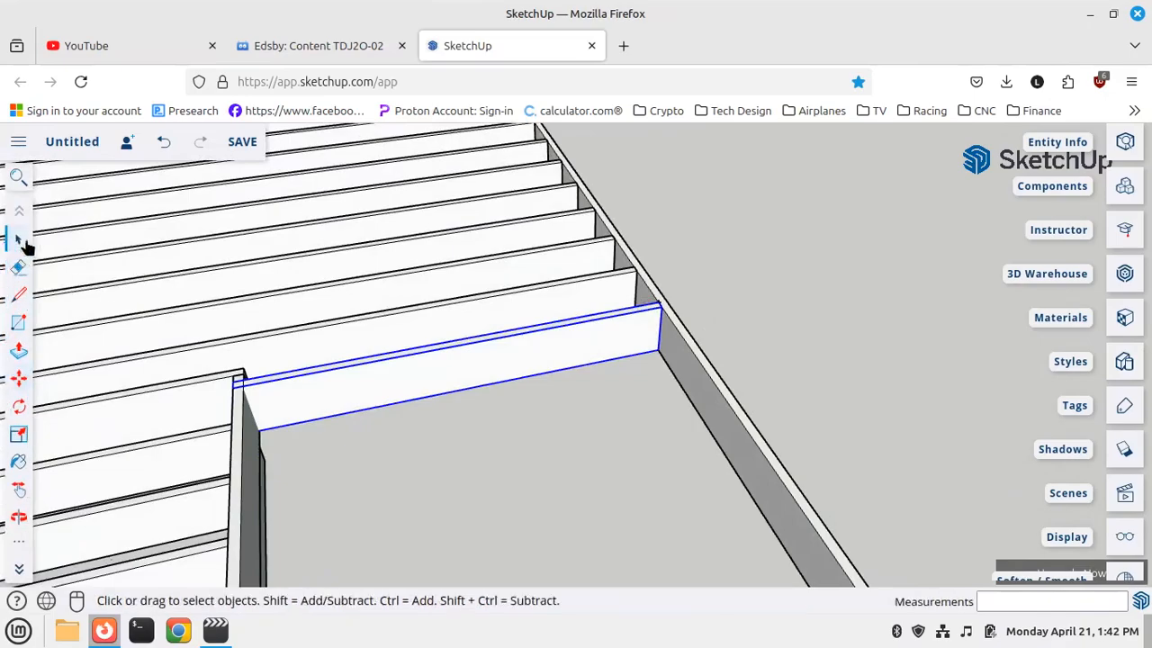
pyautogui.rightClick(324, 400)
pyautogui.click(378, 334)
pyautogui.rightClick(322, 402)
pyautogui.click(365, 326)
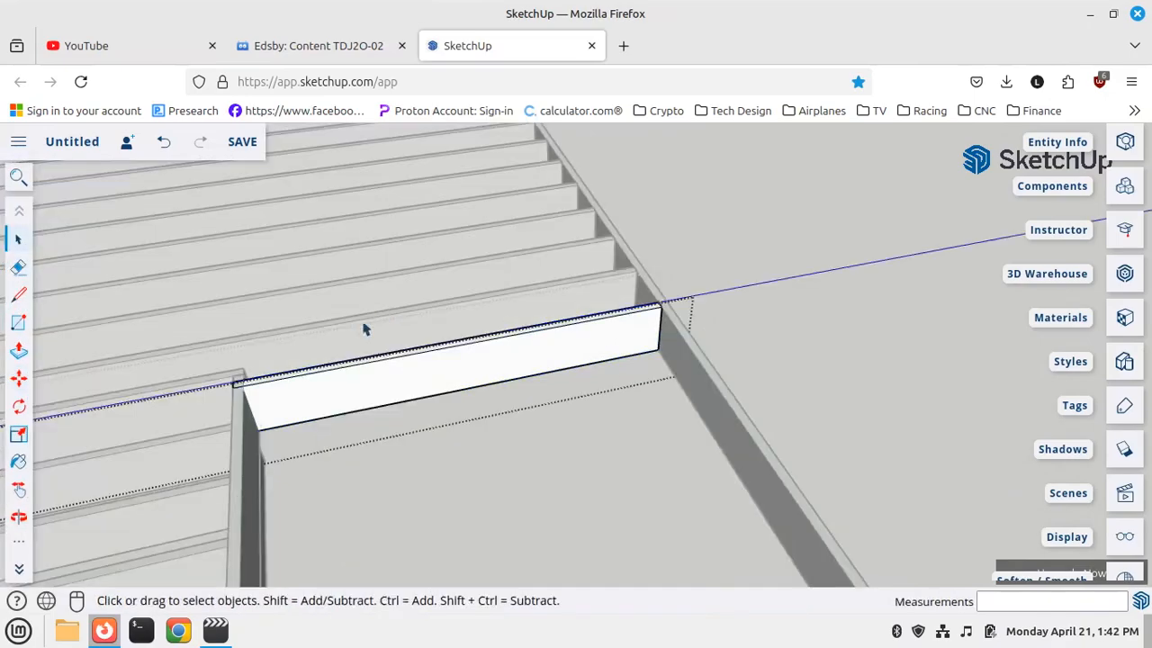
# Split off the joist end overlapping the cutout's inner board with a 9 1/2" line and push it away 1 1/2"
pyautogui.click(18, 295)
pyautogui.scroll(5, 237, 359)
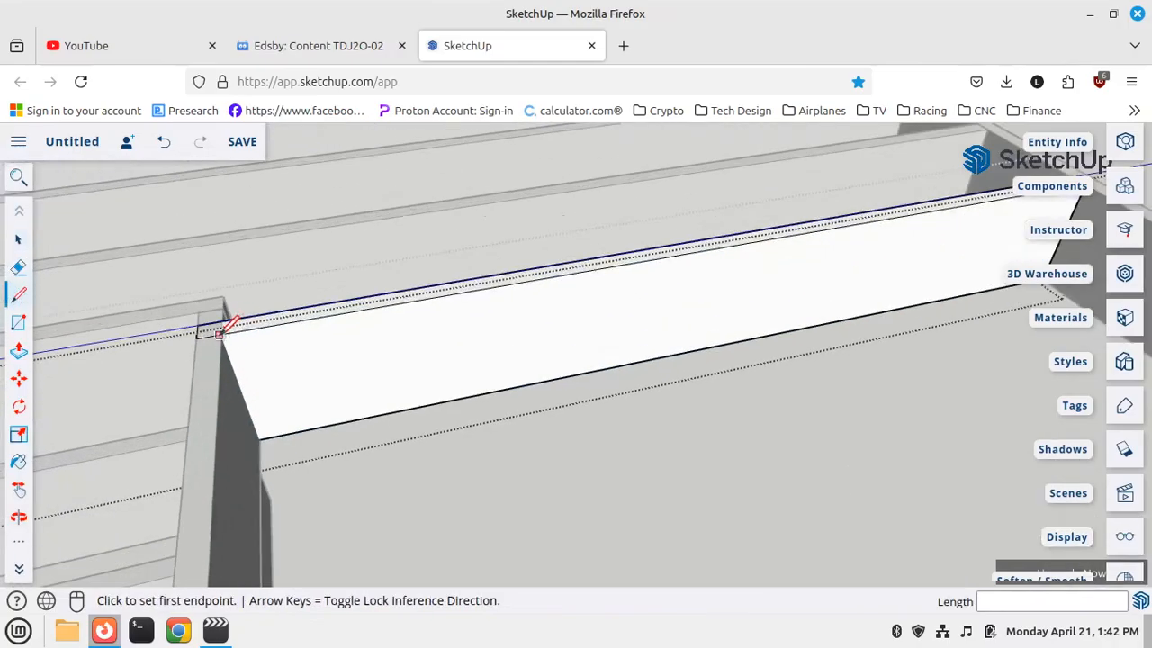
pyautogui.click(220, 335)
pyautogui.click(259, 439)
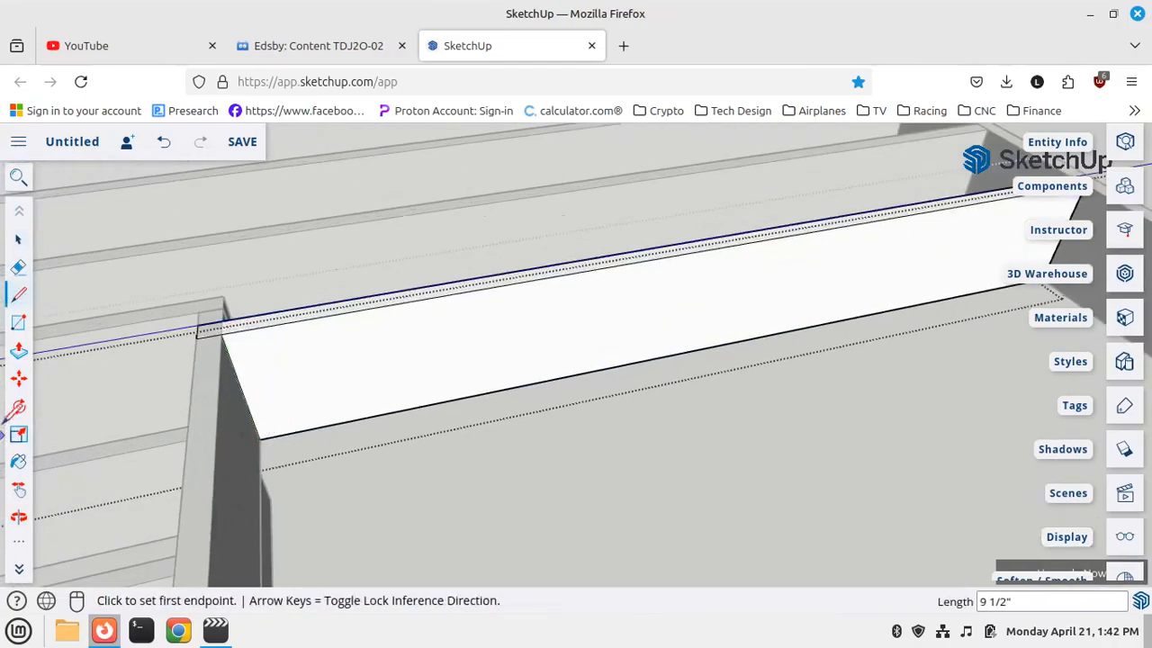
pyautogui.click(18, 351)
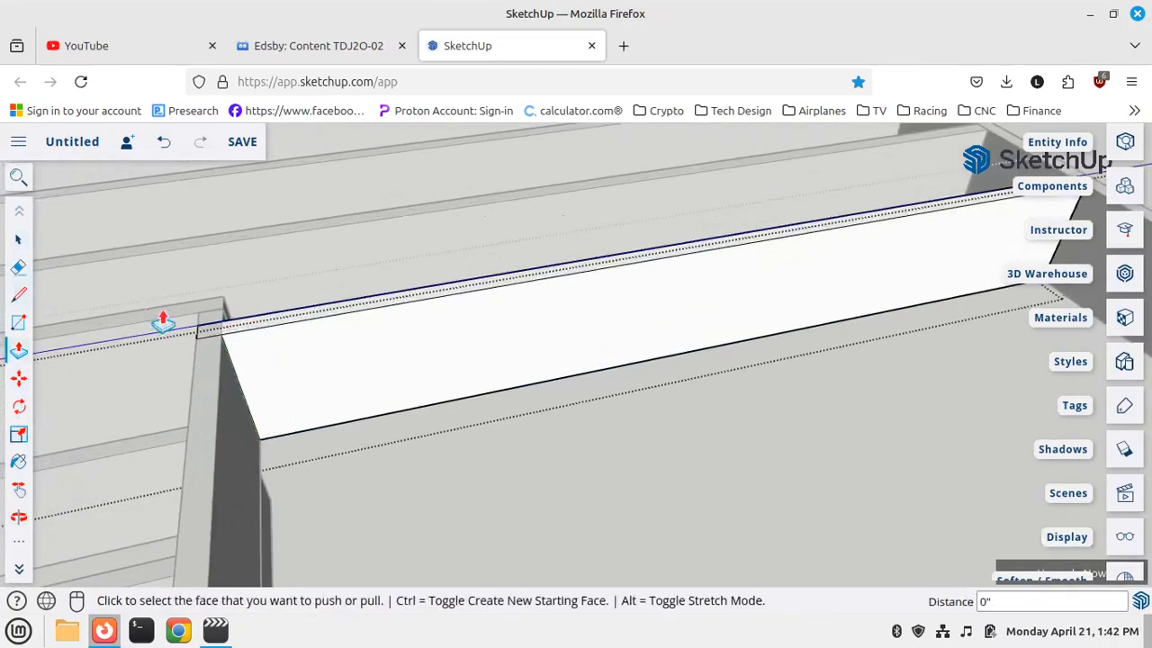
pyautogui.click(211, 354)
pyautogui.click(209, 333)
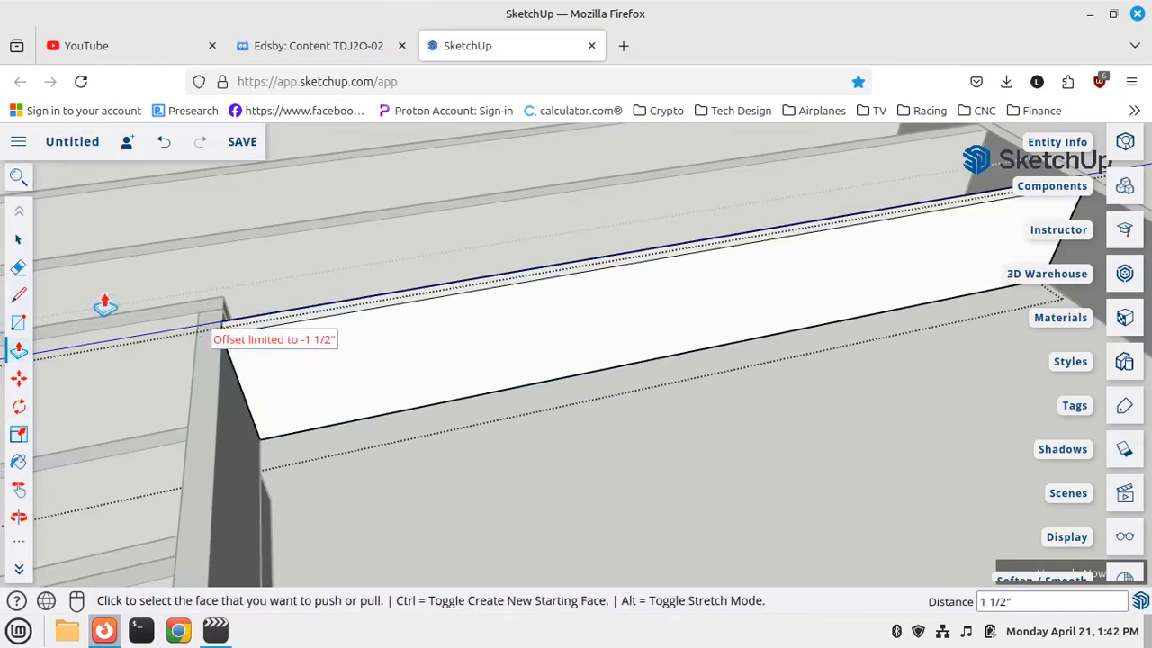
pyautogui.click(18, 239)
pyautogui.moveTo(601, 501); pyautogui.dragTo(611, 372, button='middle')
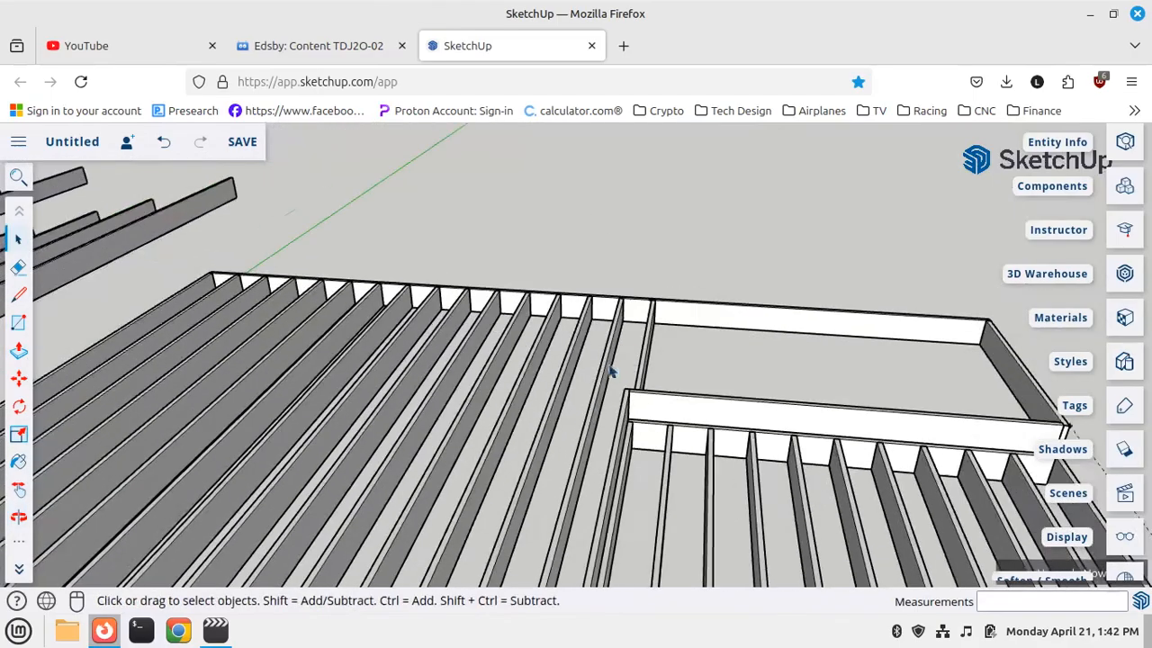
# Copy the trimmed short joist 12" along the cutout's inner board toward the outer end
pyautogui.scroll(-3, 730, 334)
pyautogui.moveTo(729, 334); pyautogui.dragTo(520, 399, button='middle')
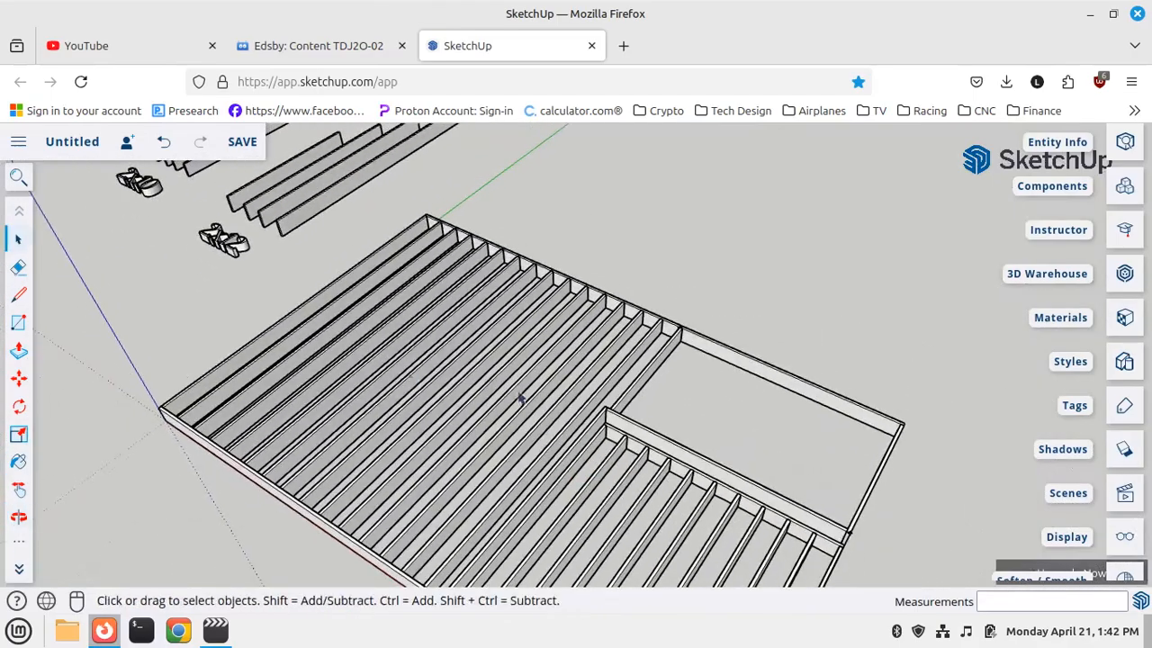
pyautogui.scroll(-2, 520, 398)
pyautogui.click(19, 378)
pyautogui.scroll(6, 586, 388)
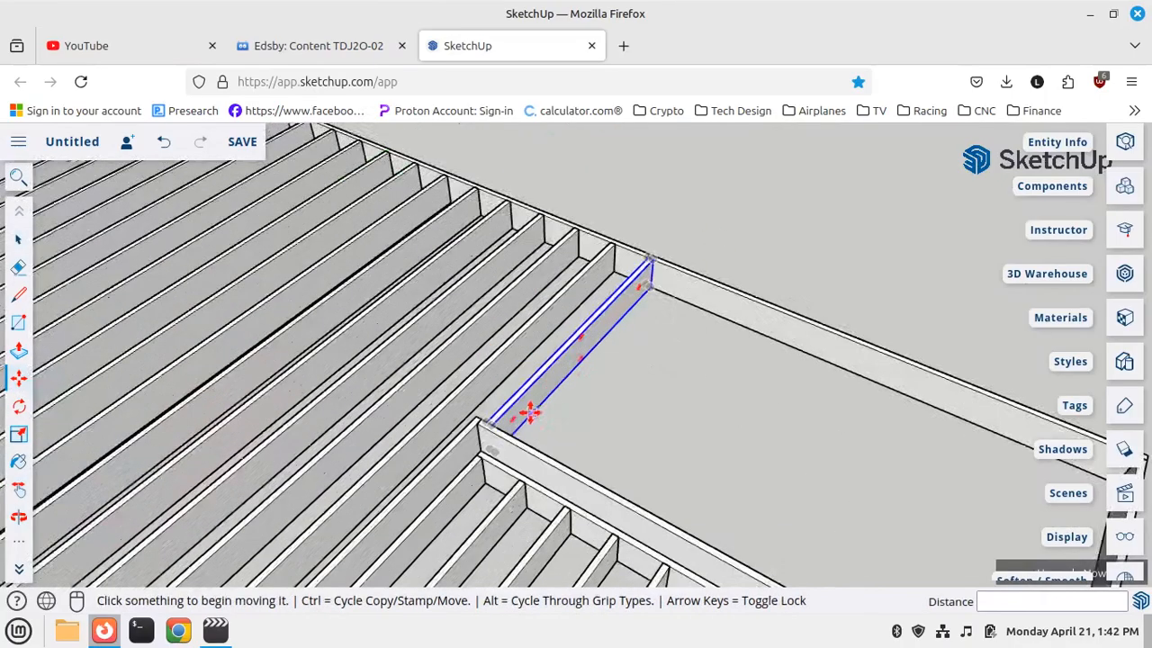
pyautogui.scroll(5, 530, 413)
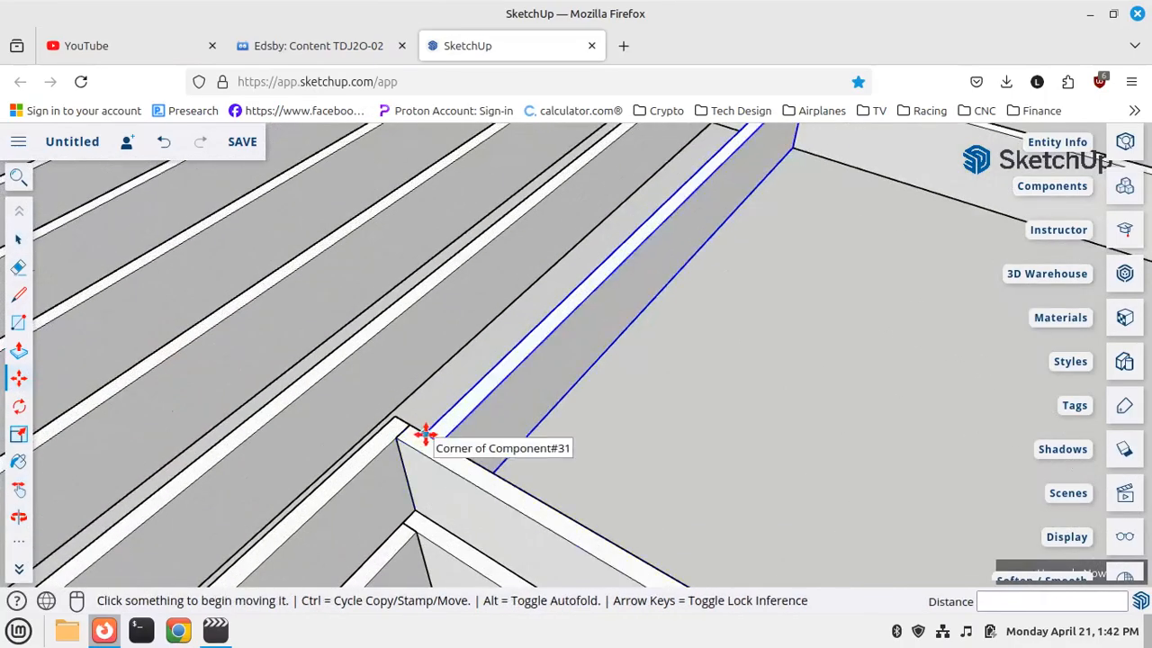
pyautogui.click(426, 435)
pyautogui.press('ctrl')
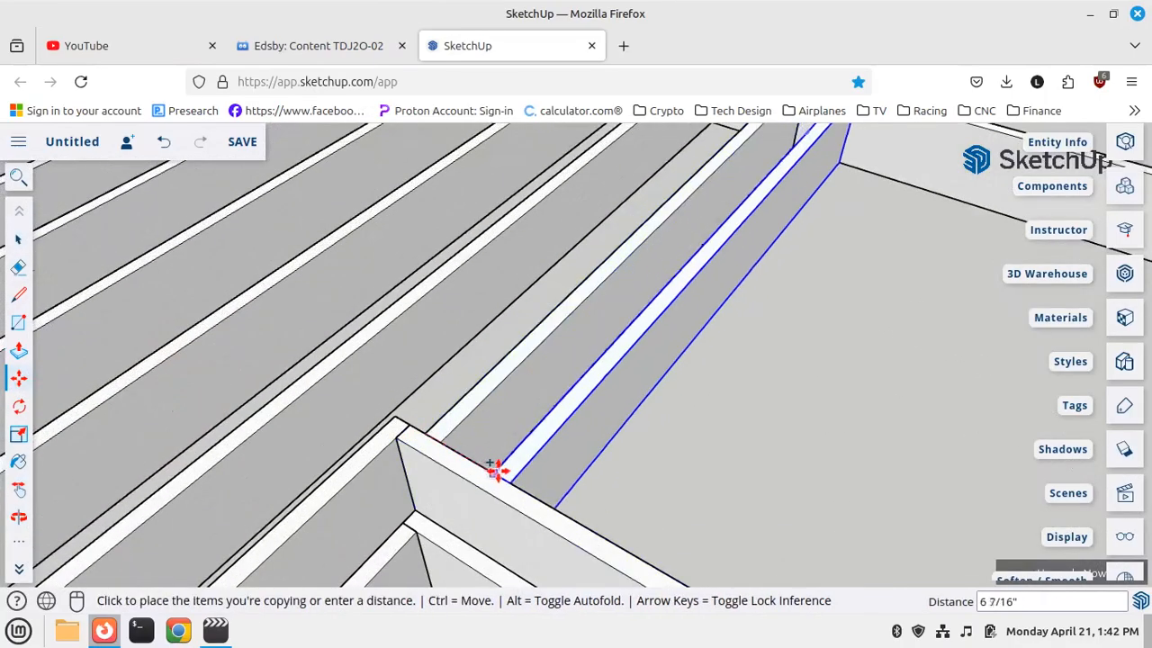
pyautogui.write('12"')
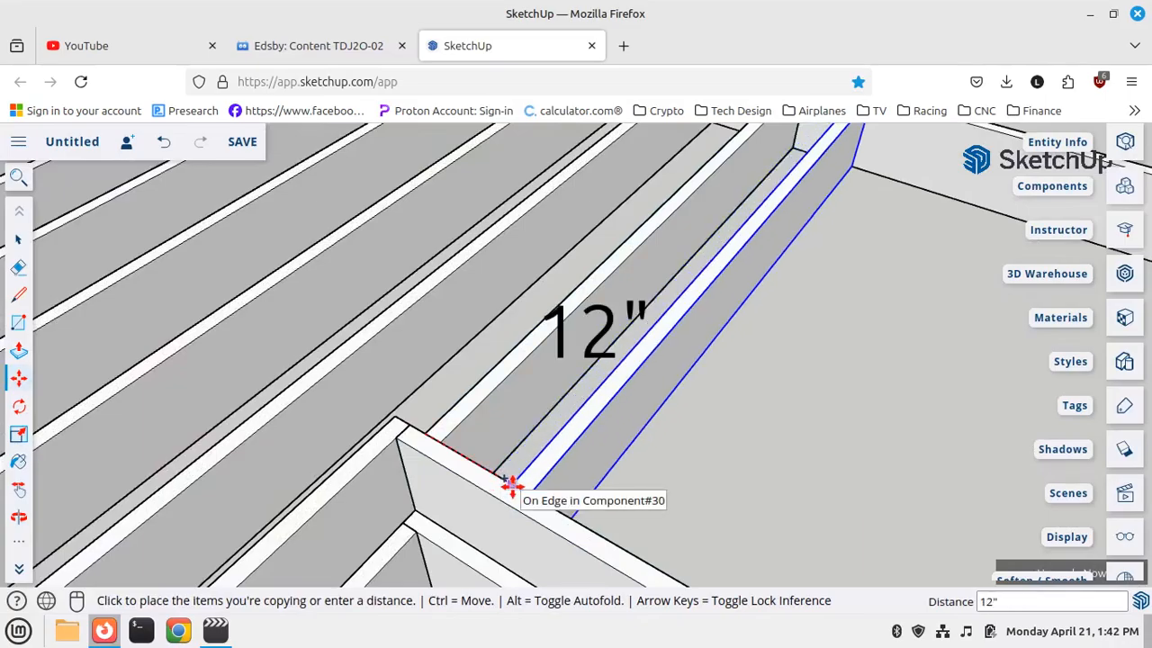
pyautogui.press('Return')
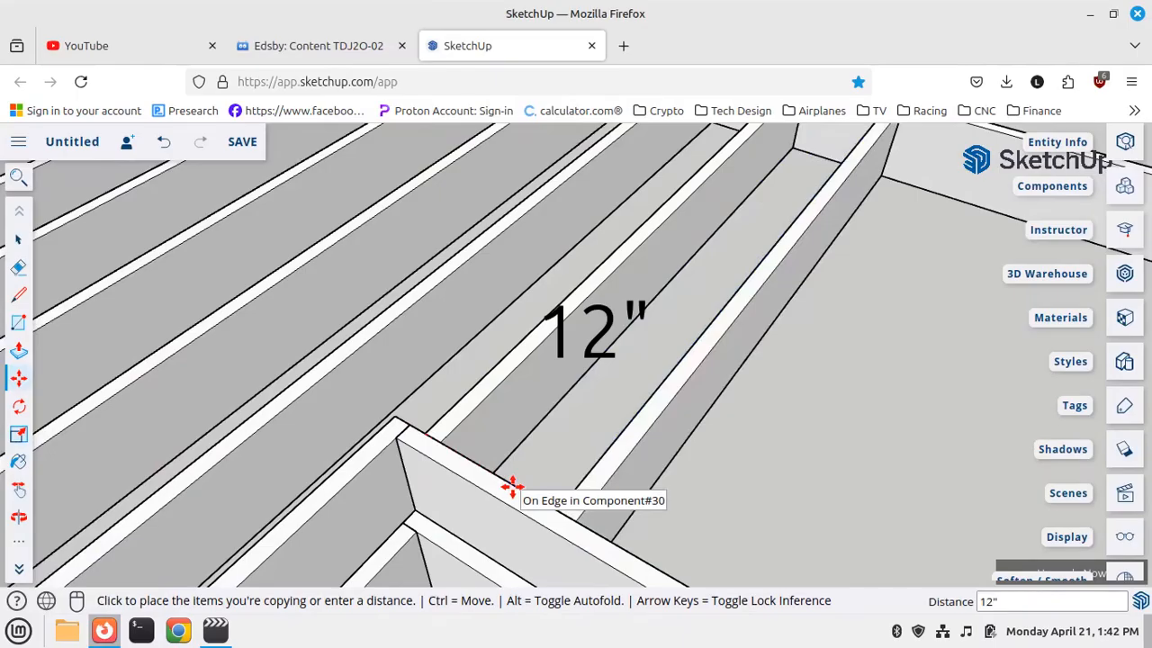
# Multiply the short joist copy x11 to array joists across the open section at the same spacing
pyautogui.write('x11')
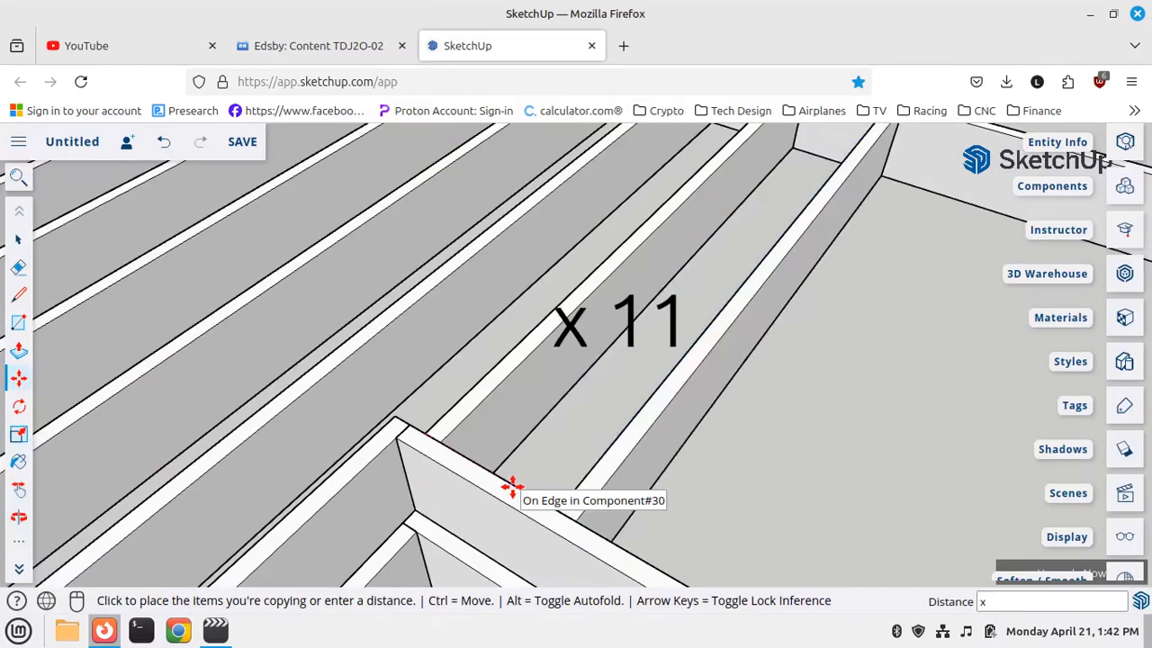
pyautogui.press('Return')
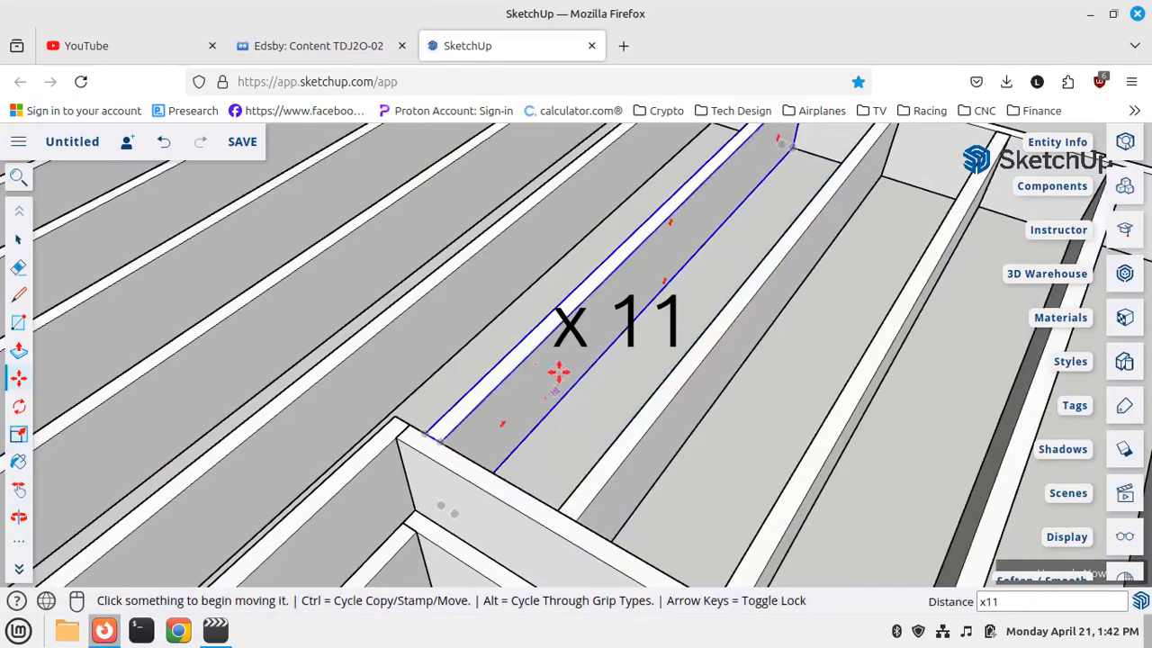
pyautogui.scroll(-5, 360, 371)
pyautogui.scroll(-2, 192, 294)
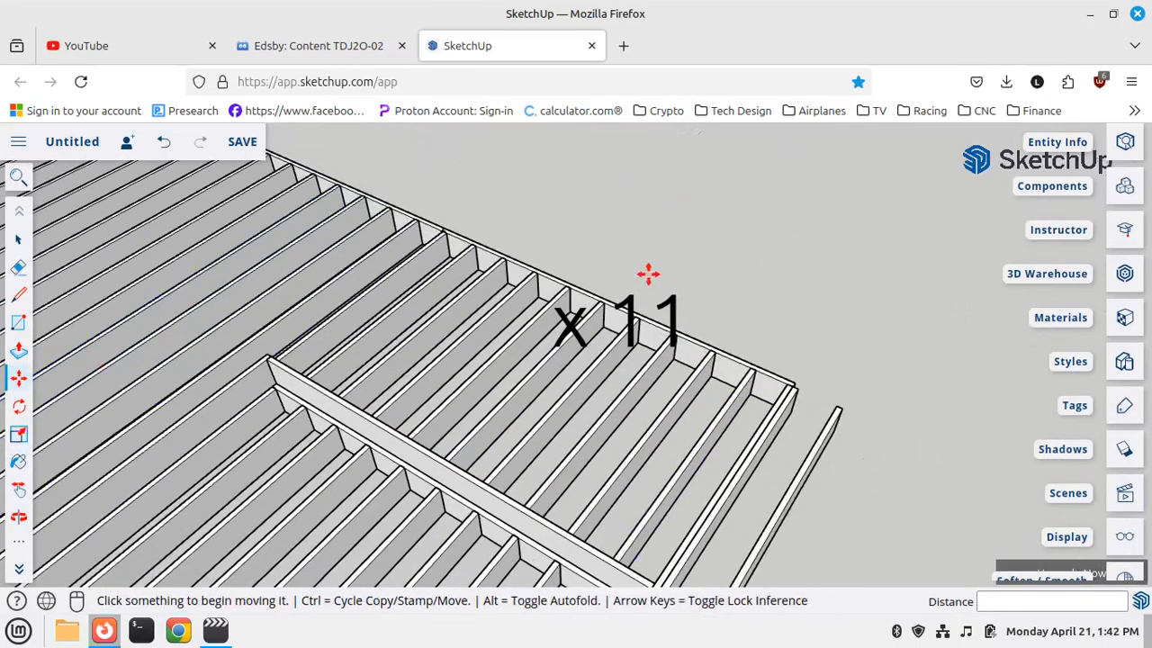
pyautogui.scroll(-3, 558, 288)
# Erase the surplus short joist standing outside the upper level's end board
pyautogui.click(18, 266)
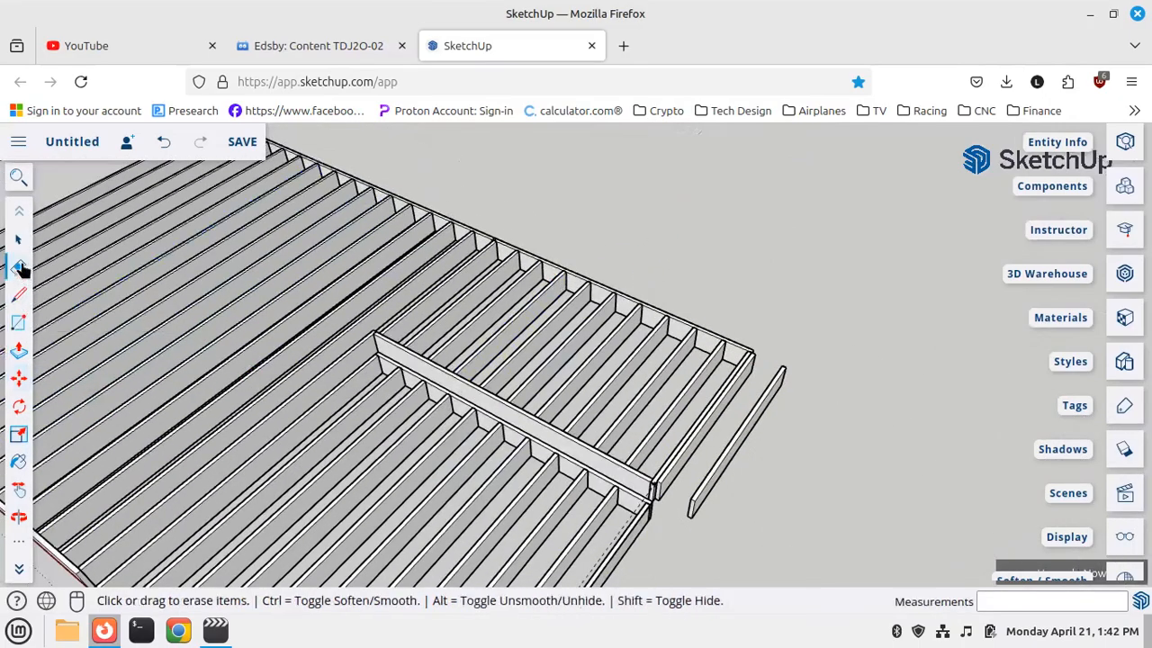
pyautogui.scroll(2, 790, 364)
pyautogui.click(782, 368)
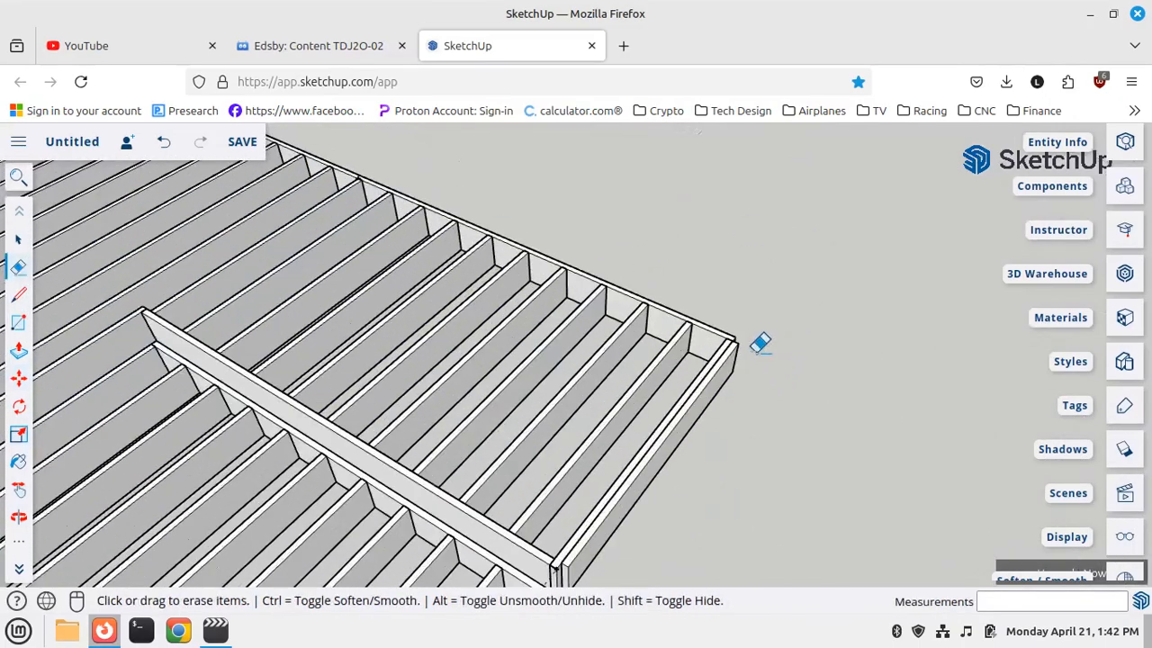
pyautogui.scroll(-5, 813, 332)
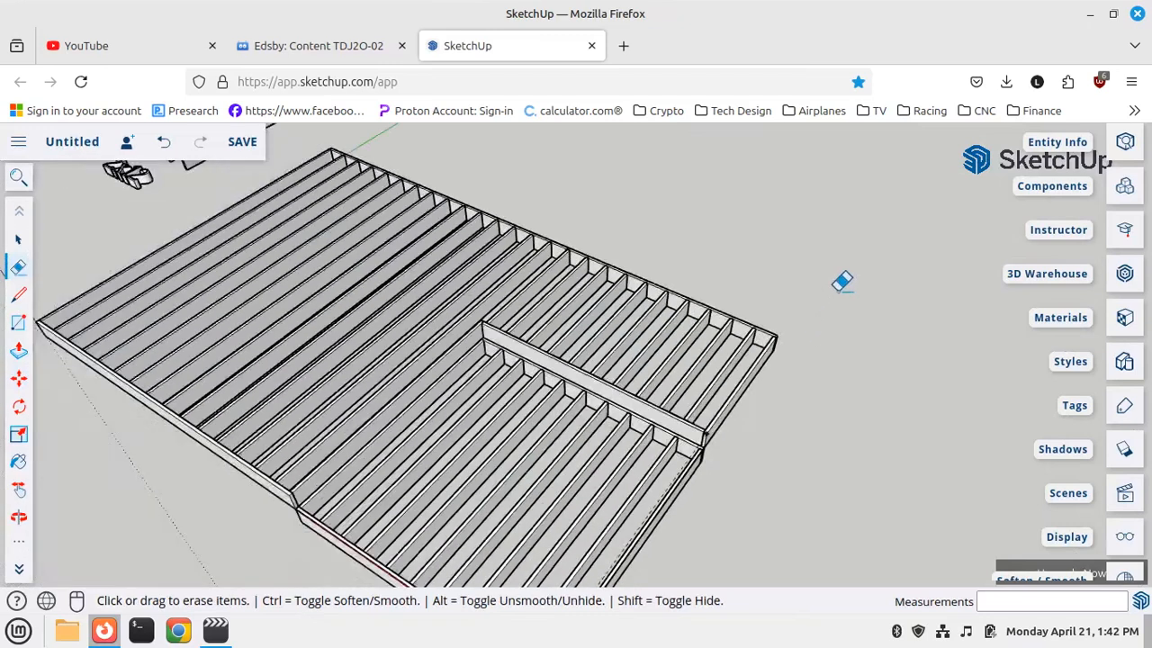
pyautogui.moveTo(823, 366); pyautogui.dragTo(689, 386, button='middle')
pyautogui.scroll(2, 702, 376)
pyautogui.scroll(-2, 772, 423)
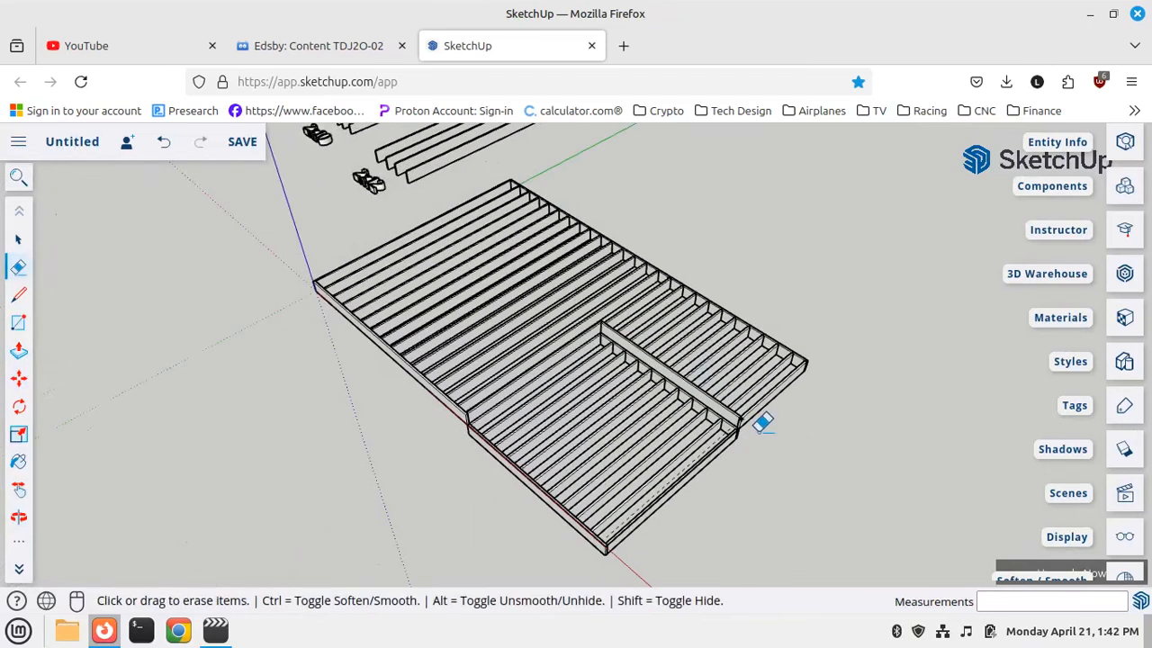